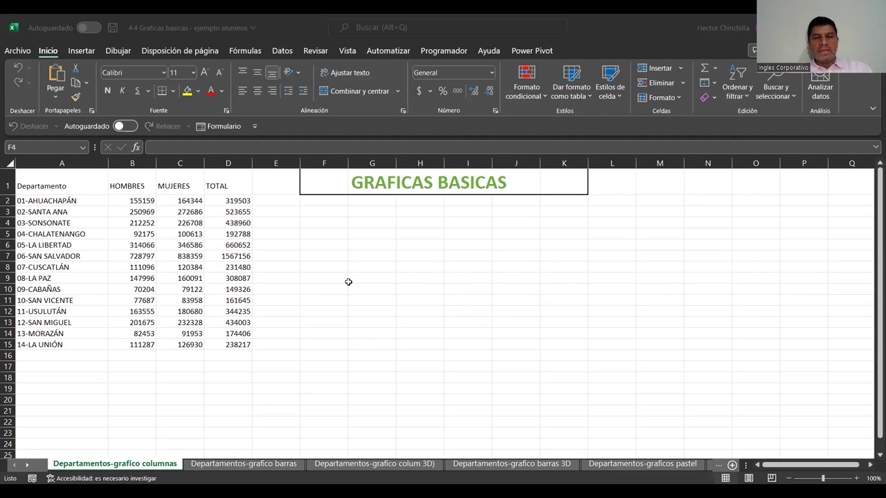
- Focus the workbook and move among the Departamento, HOMBRES and MUJERES header cells, ending on A1
click(388, 277)
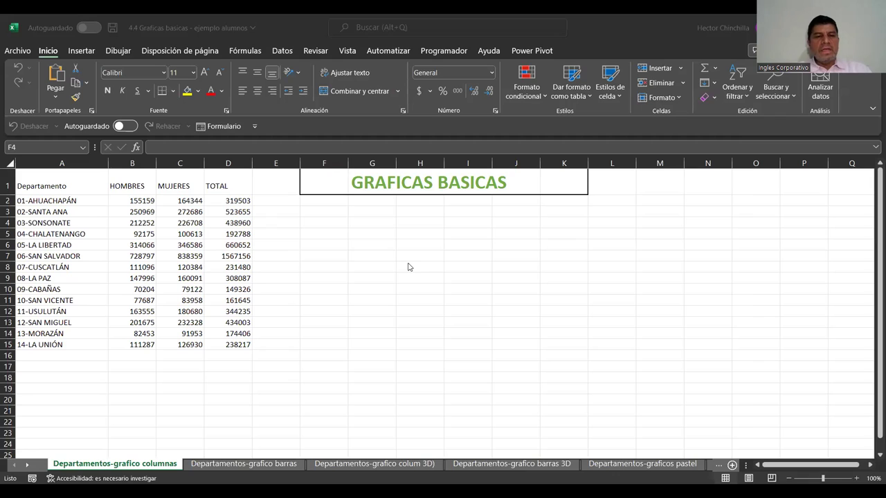
click(328, 245)
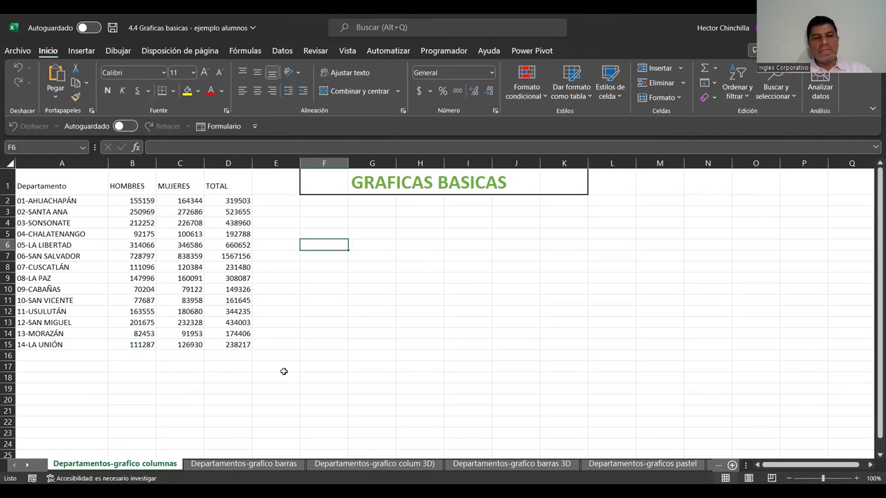
click(313, 368)
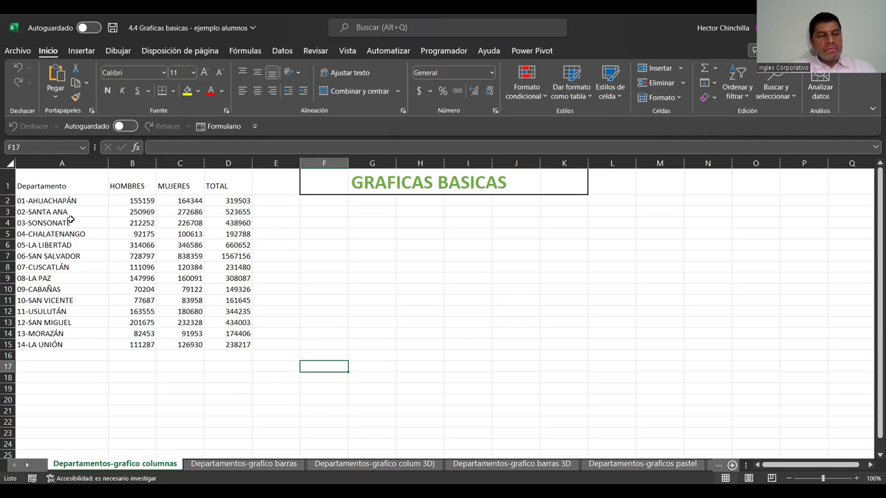
click(71, 190)
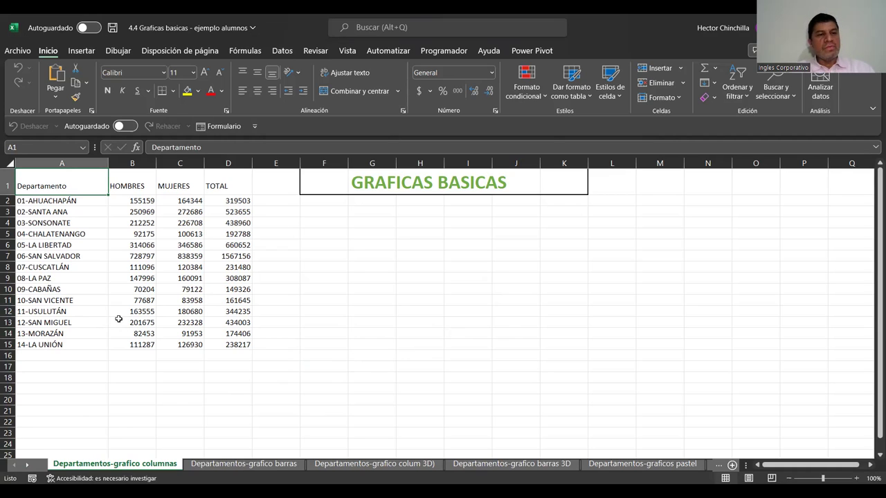
key(shift+Right)
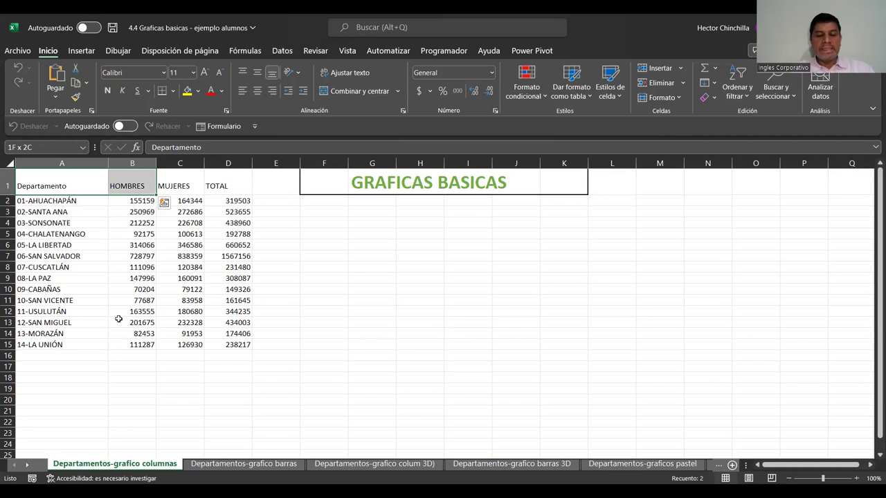
key(shift+Left)
key(Down)
key(Up)
key(Right)
key(Right)
key(Right)
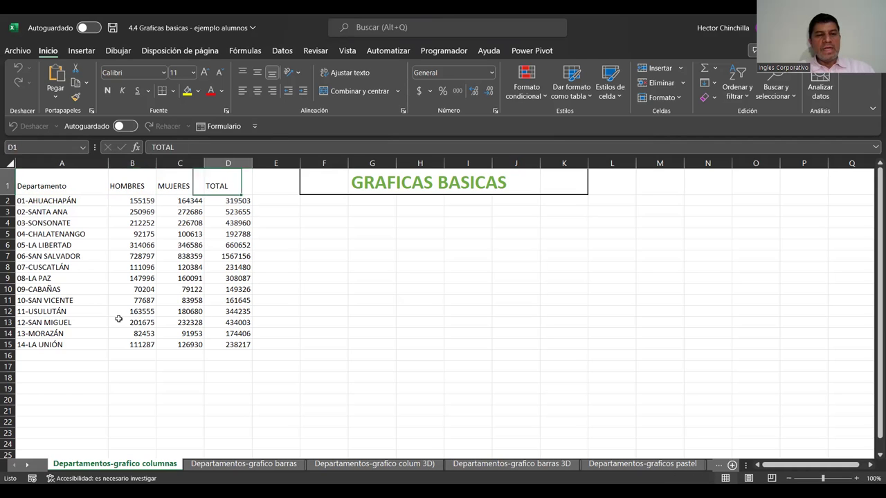
key(Left)
key(Left)
key(Left)
key(Right)
key(Right)
key(Right)
key(Home)
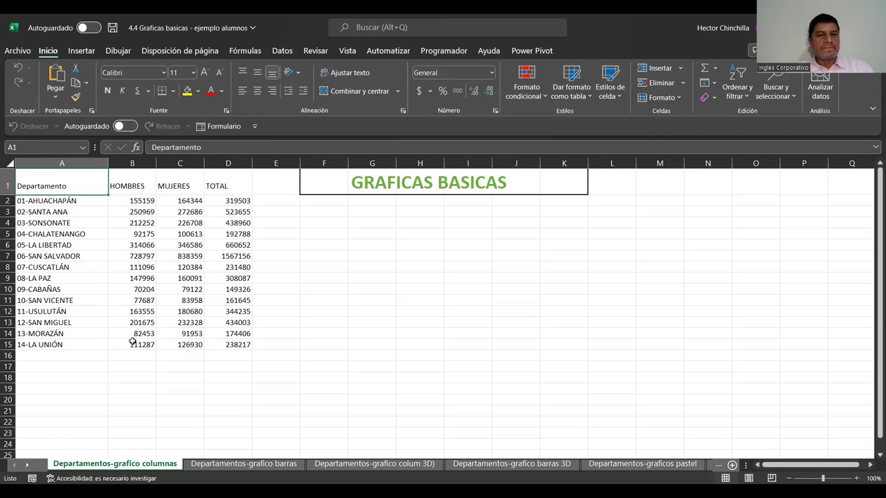
- Select the Departamento and HOMBRES columns from A1 down through row 15
click(312, 215)
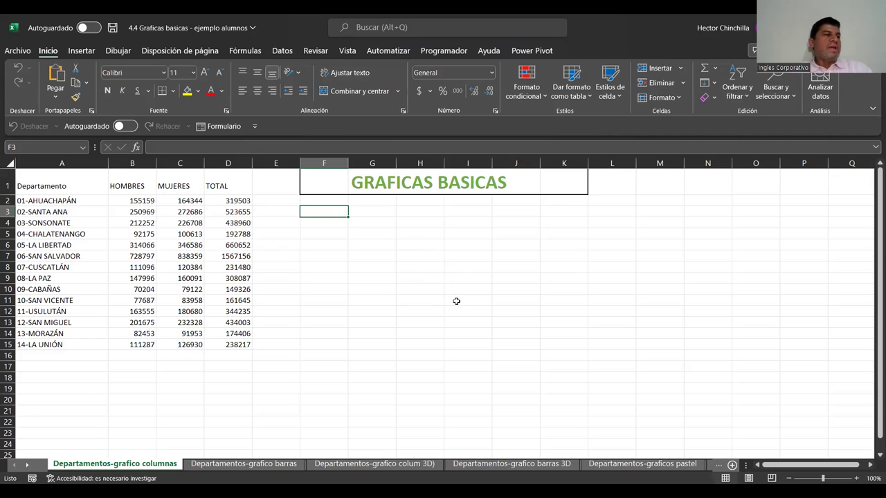
click(427, 280)
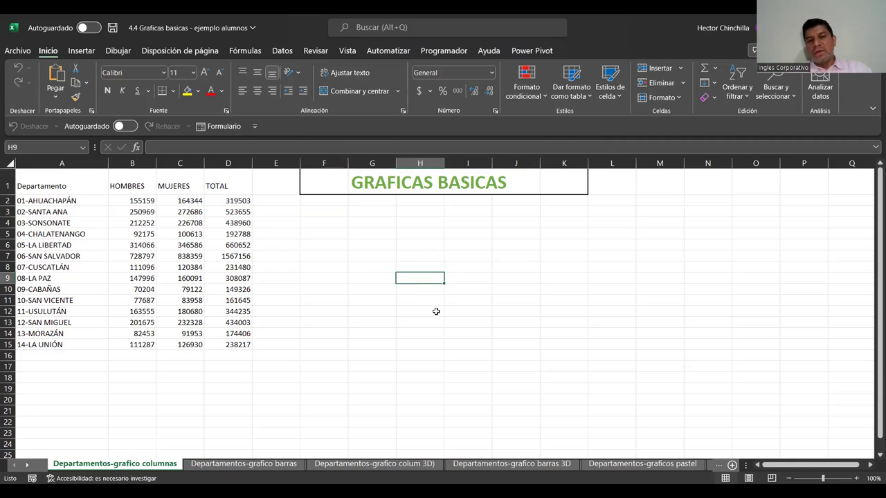
click(456, 298)
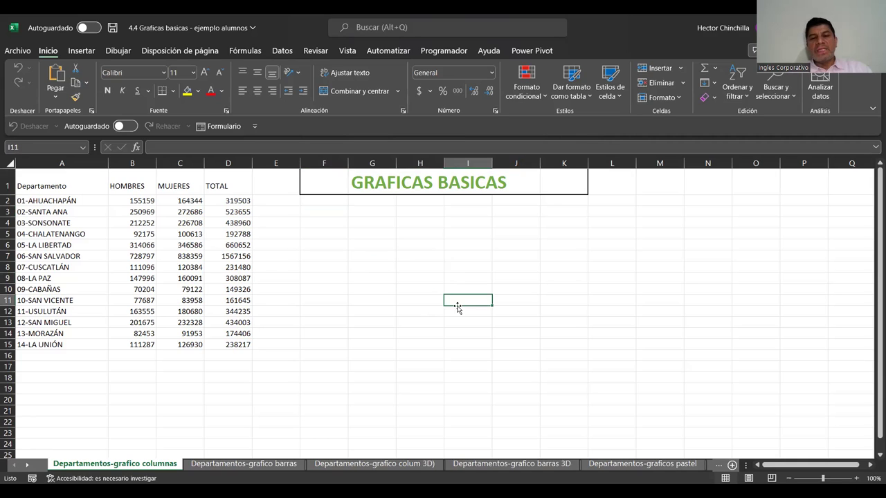
click(383, 231)
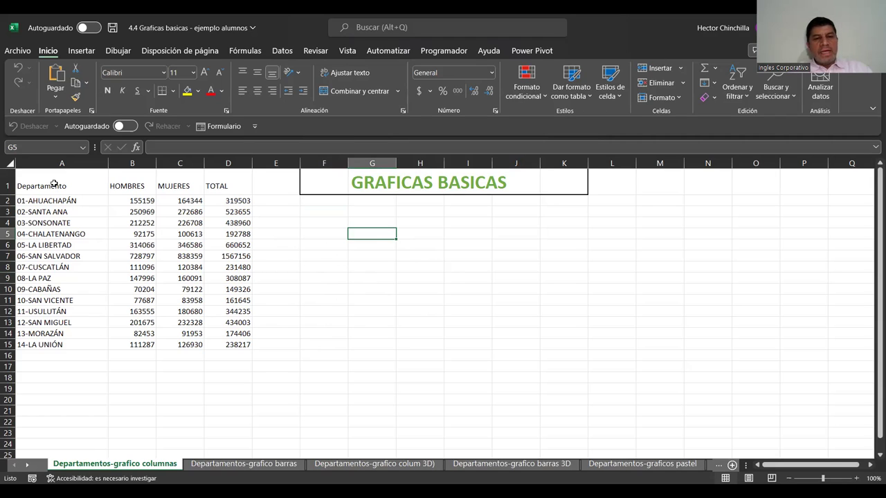
drag(54, 183, 124, 179)
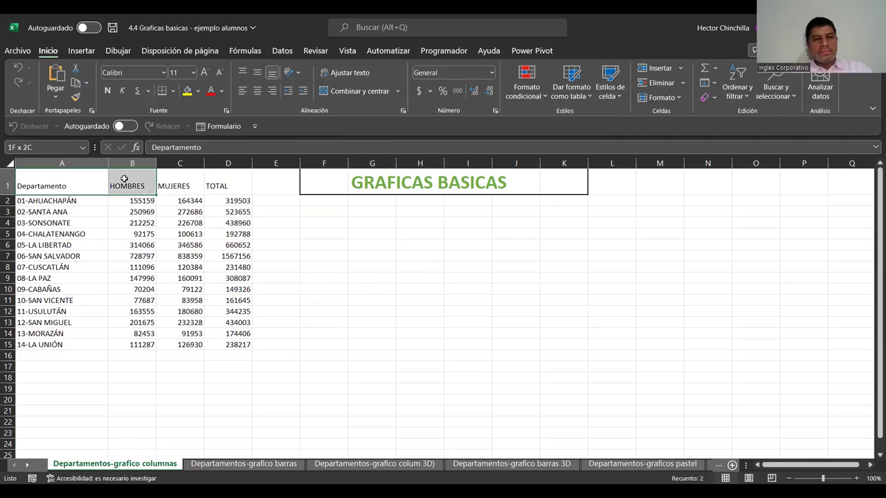
click(323, 212)
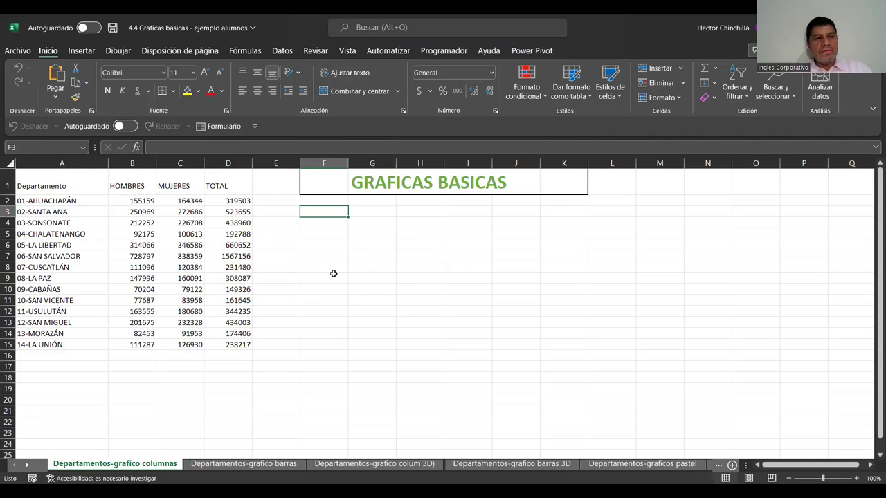
click(61, 177)
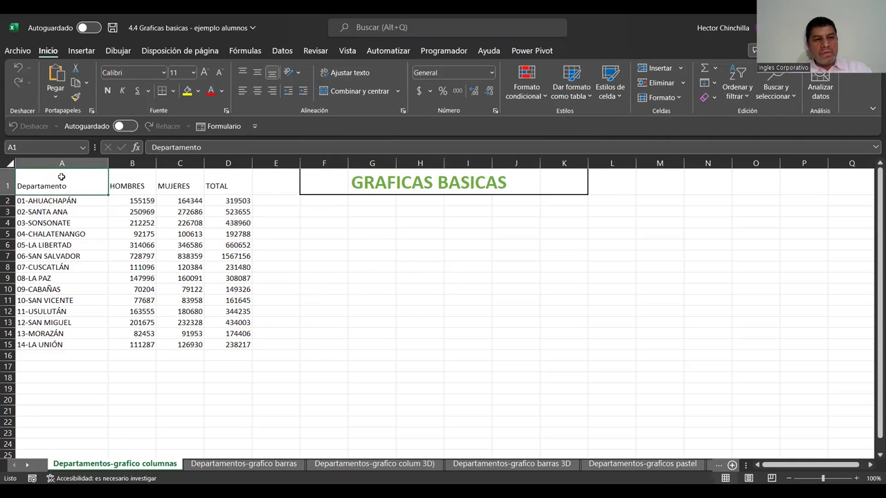
mouse_move(62, 177)
mouse_down()
mouse_move(93, 178)
mouse_move(129, 247)
mouse_up()
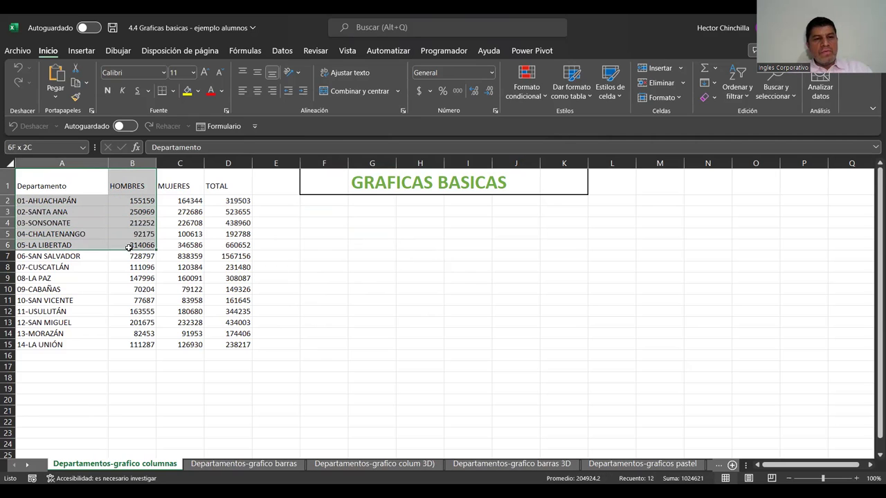
drag(128, 246, 134, 342)
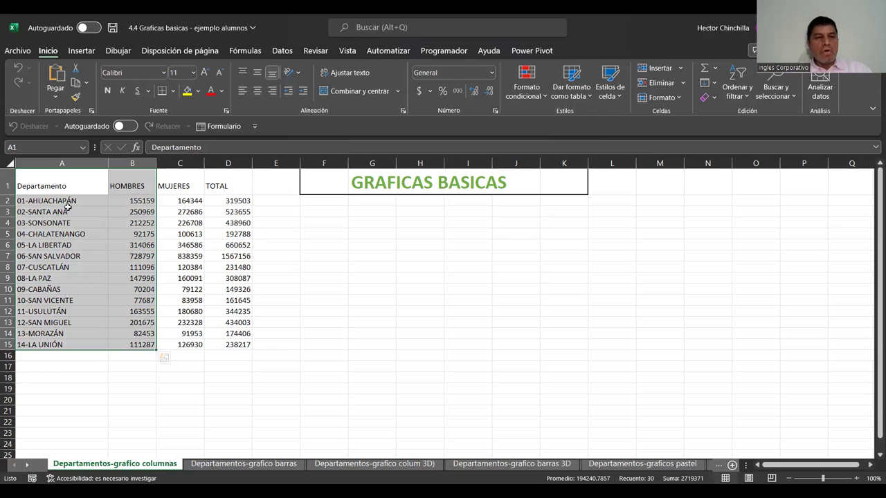
click(44, 192)
click(137, 177)
click(60, 187)
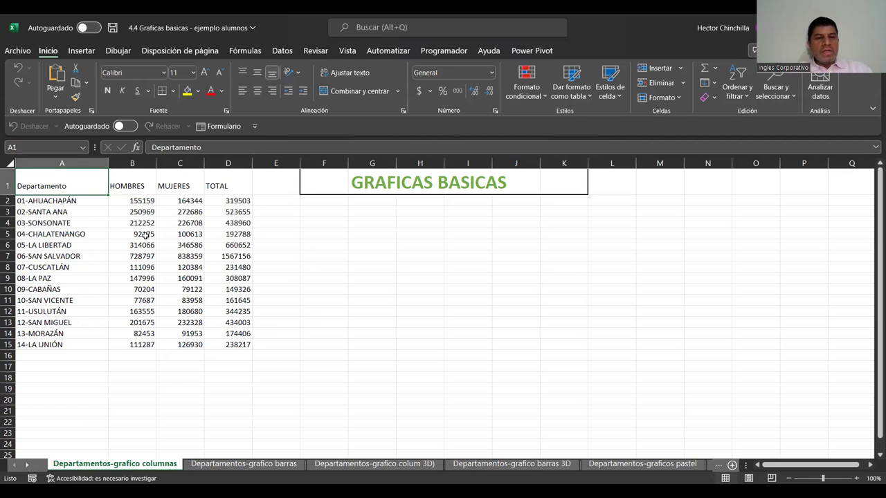
click(329, 300)
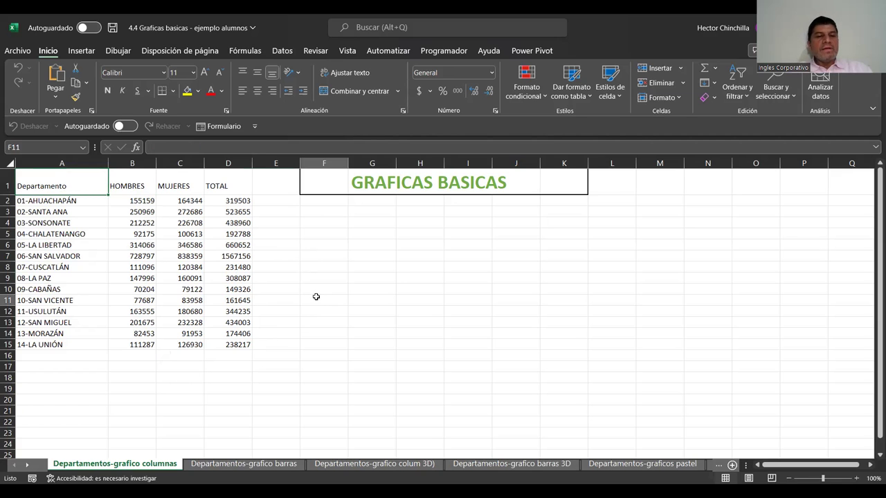
mouse_move(63, 183)
mouse_down()
mouse_move(129, 225)
mouse_move(144, 325)
mouse_up()
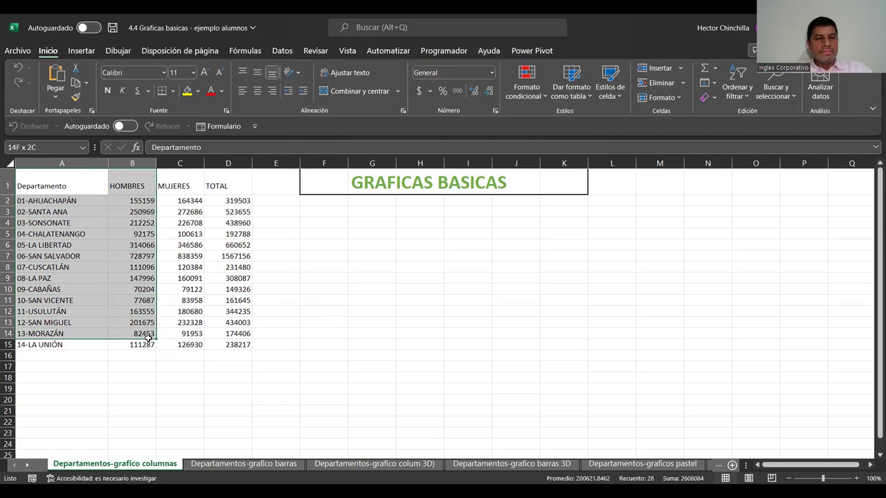
drag(144, 325, 147, 346)
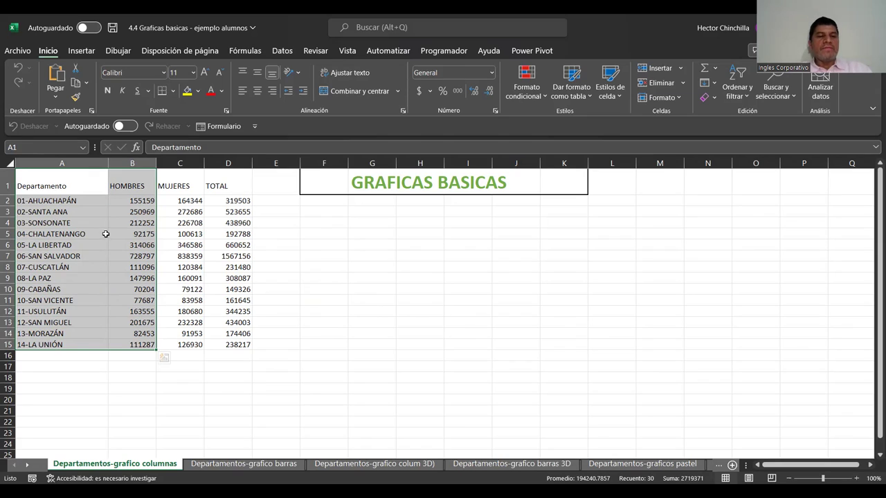
click(313, 223)
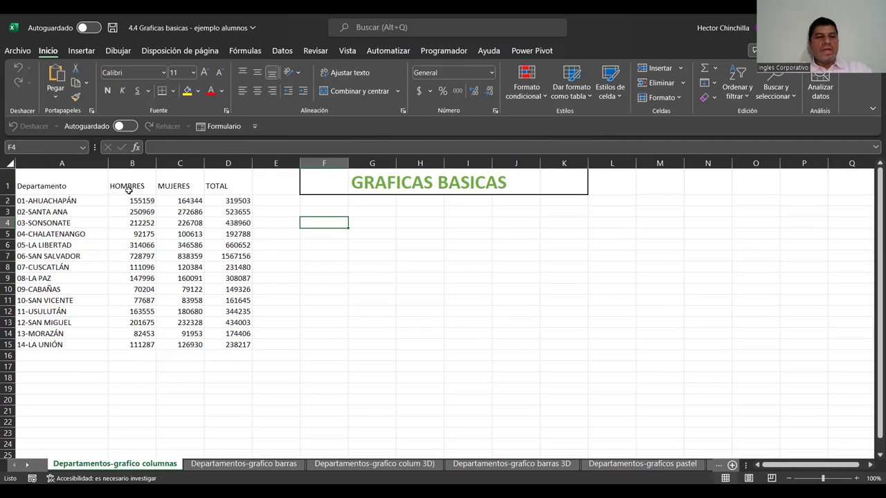
drag(128, 191, 121, 328)
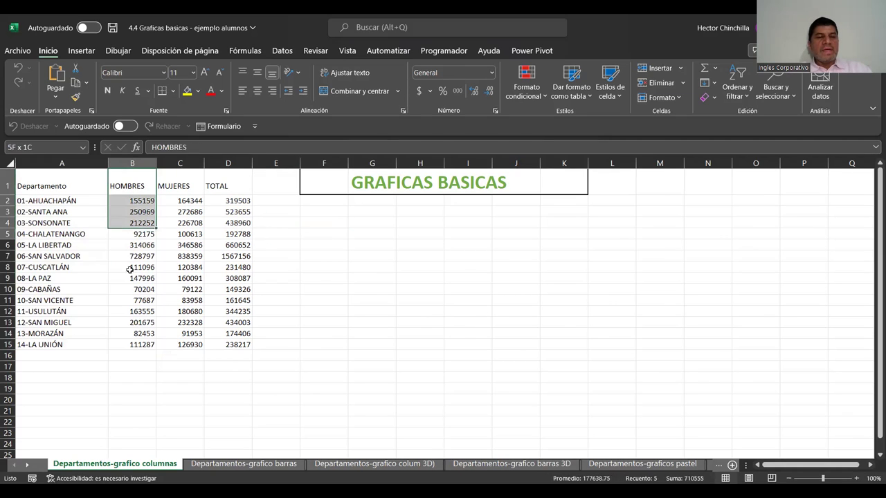
click(120, 325)
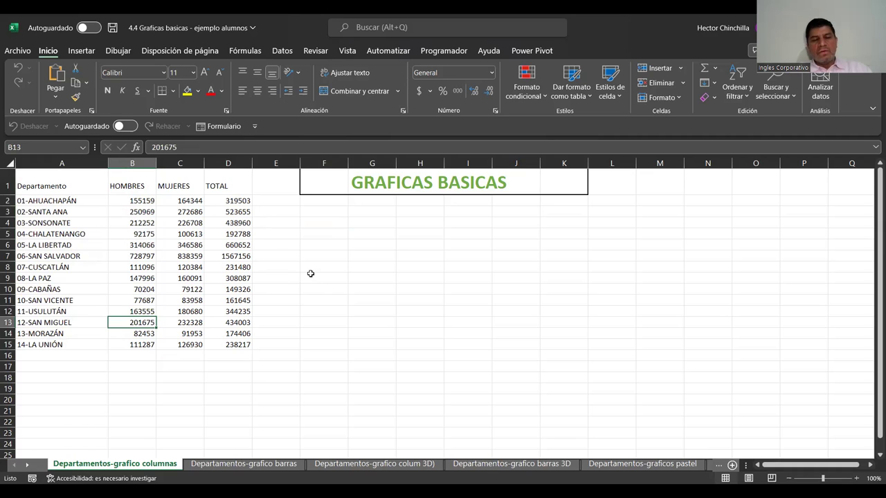
mouse_move(54, 186)
mouse_down()
mouse_move(132, 183)
mouse_move(146, 346)
mouse_up()
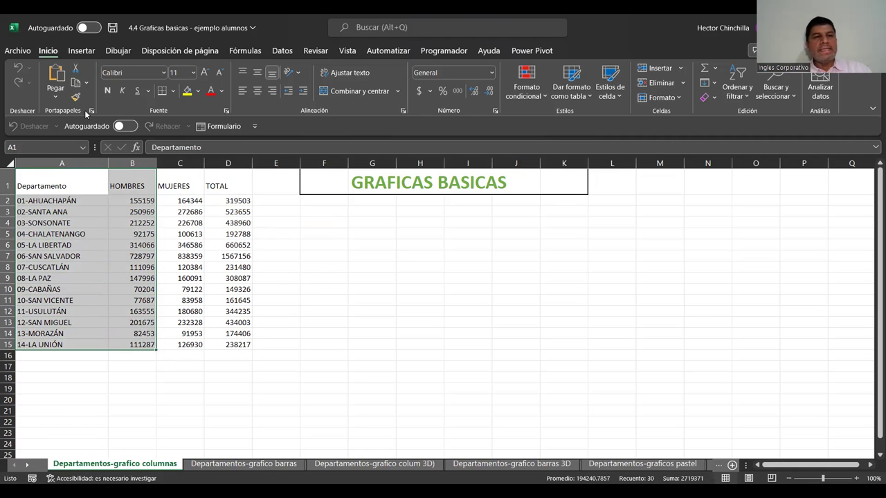
- Bring up Gráficos recomendados from Insertar, previewing a clustered column chart of HOMBRES, with the dialog moved right
click(82, 53)
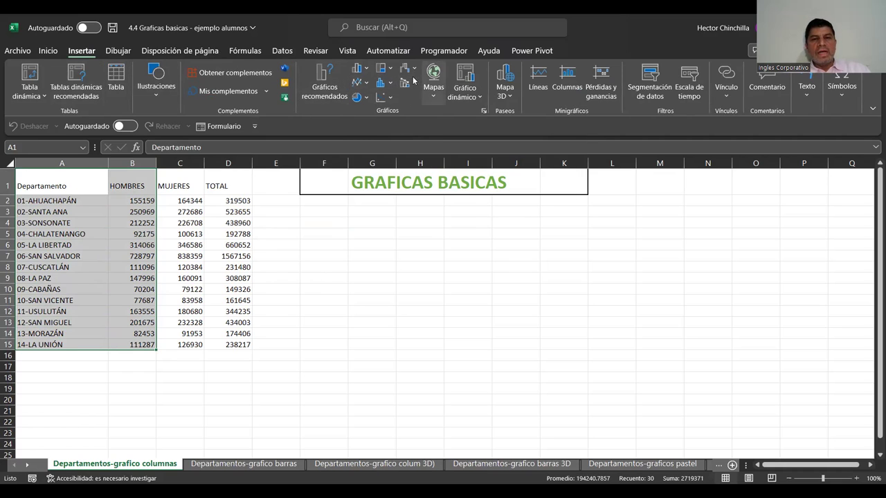
click(325, 85)
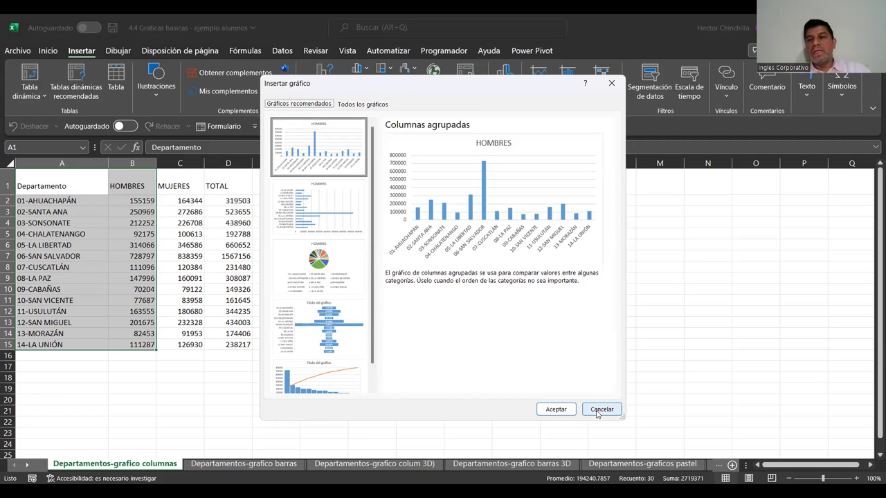
click(597, 410)
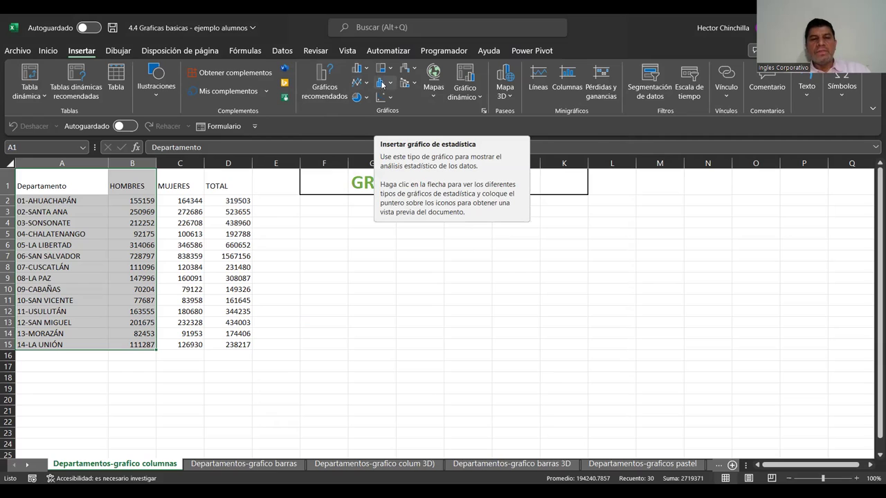
click(324, 81)
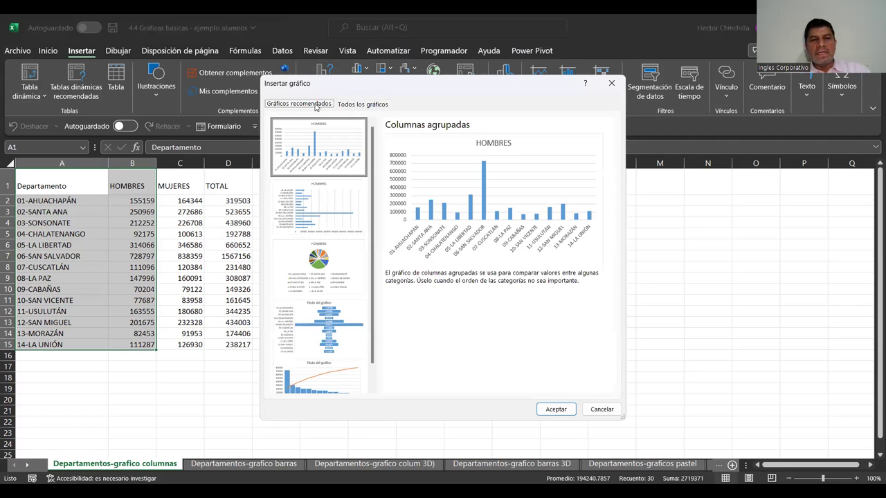
drag(344, 87, 448, 95)
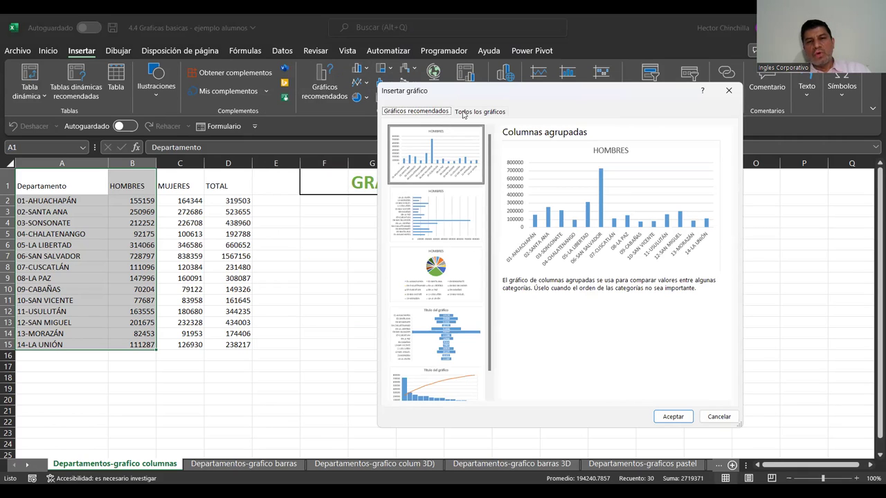
click(464, 112)
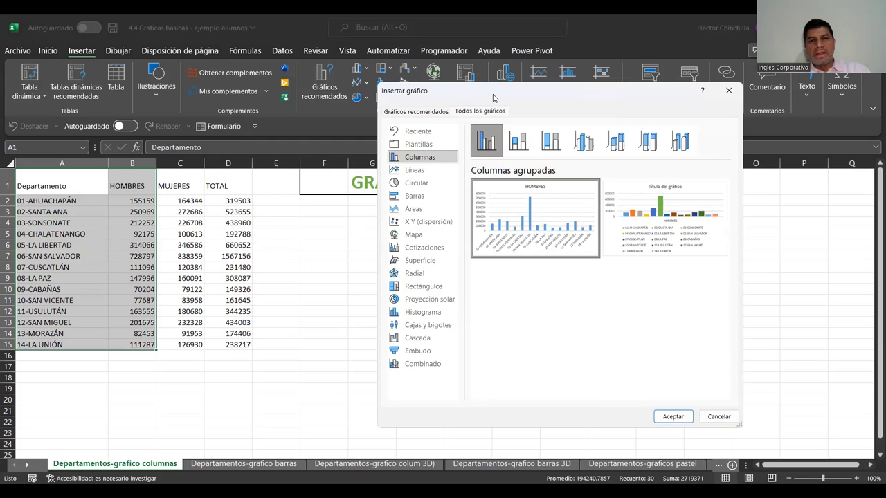
drag(495, 97, 521, 117)
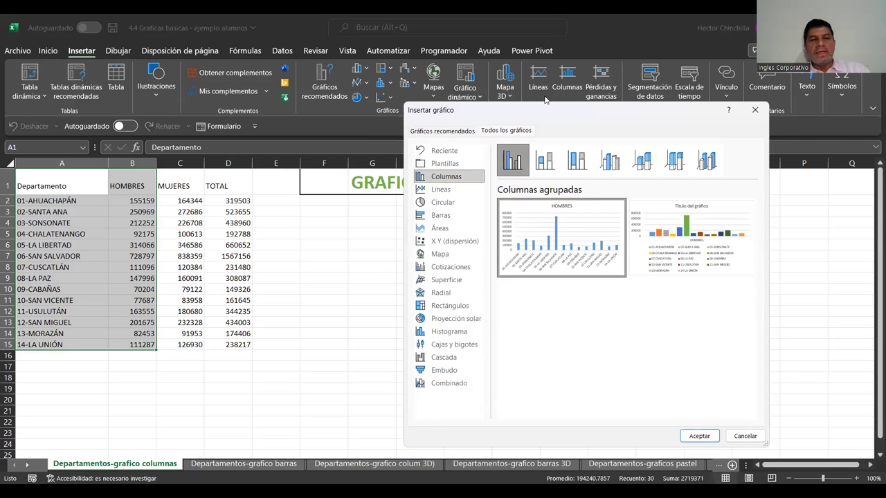
drag(545, 108, 413, 122)
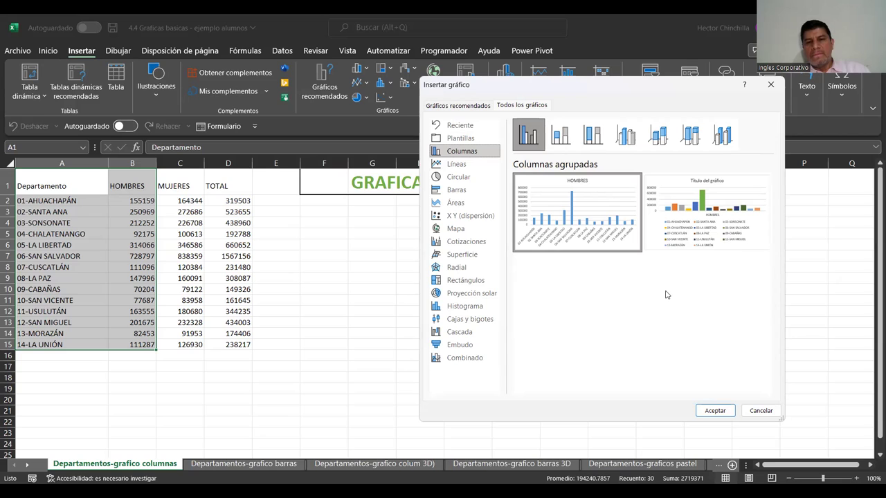
drag(572, 90, 563, 86)
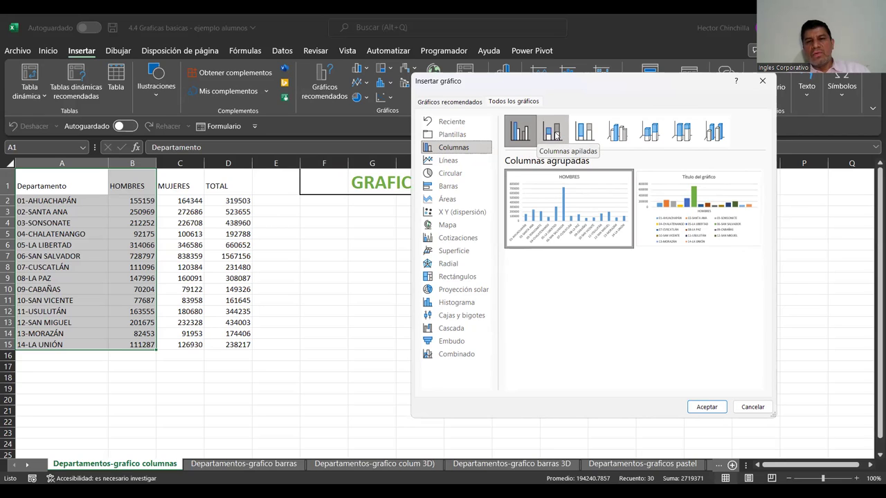
click(555, 136)
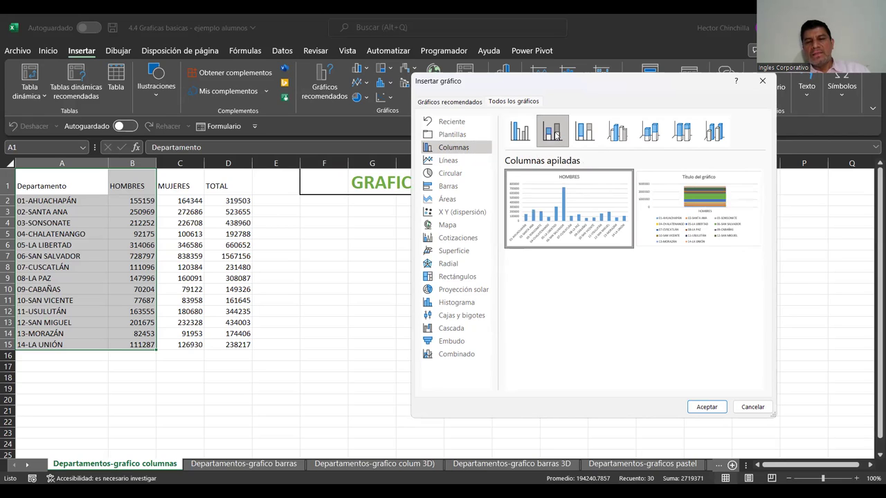
click(583, 134)
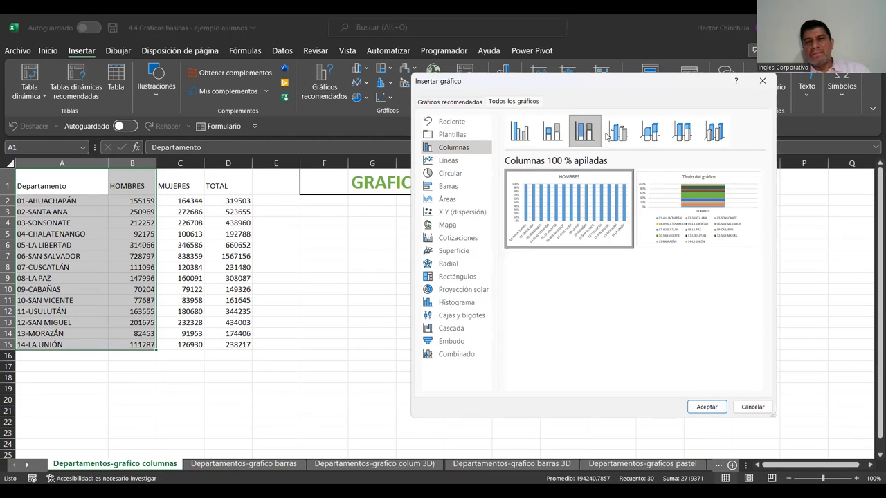
click(612, 136)
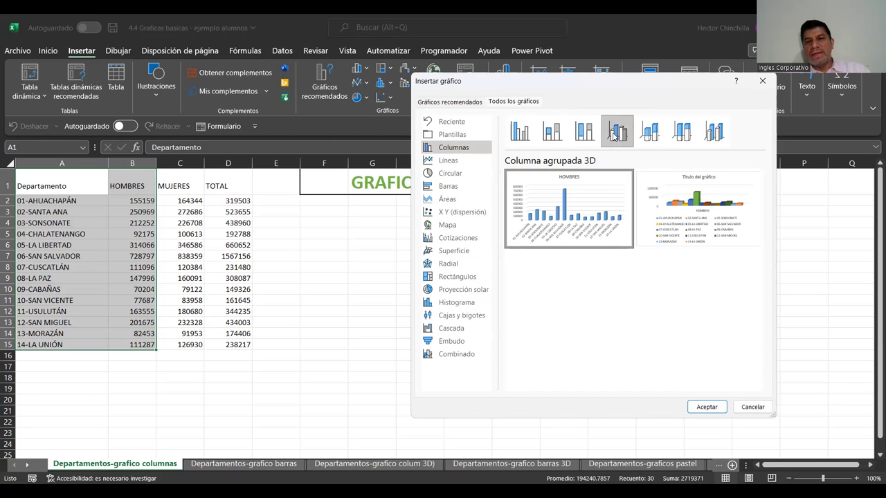
click(651, 134)
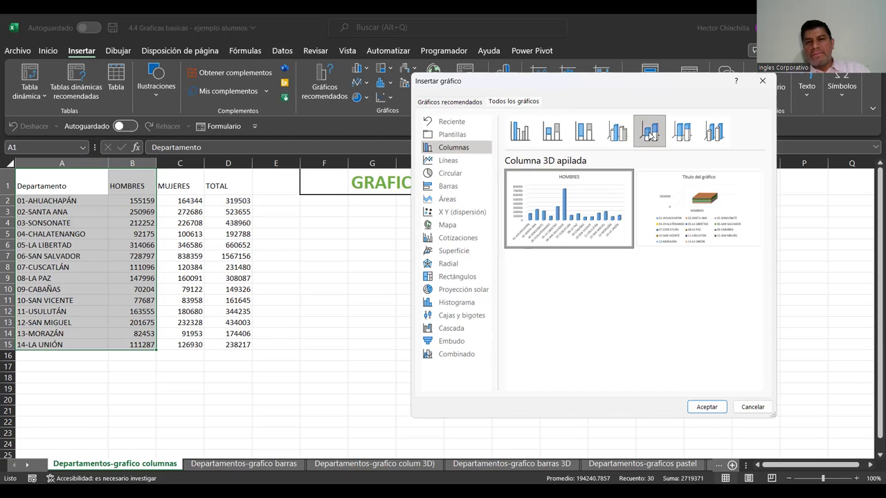
click(621, 136)
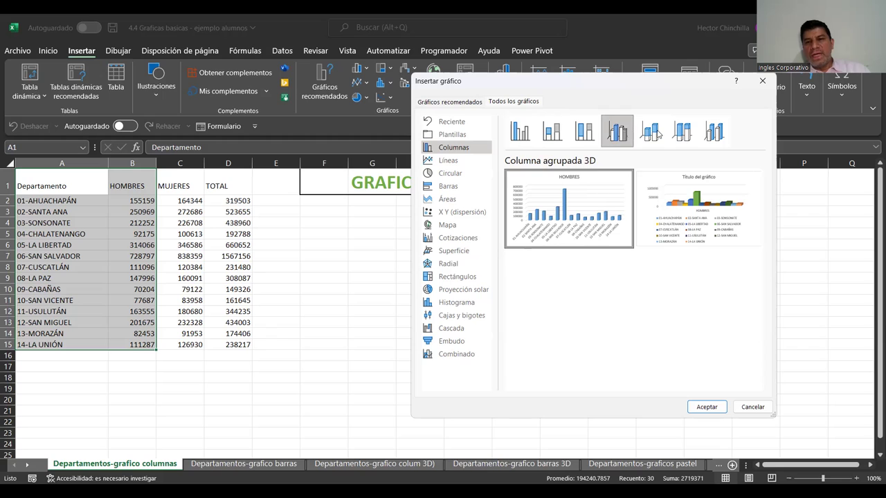
click(682, 133)
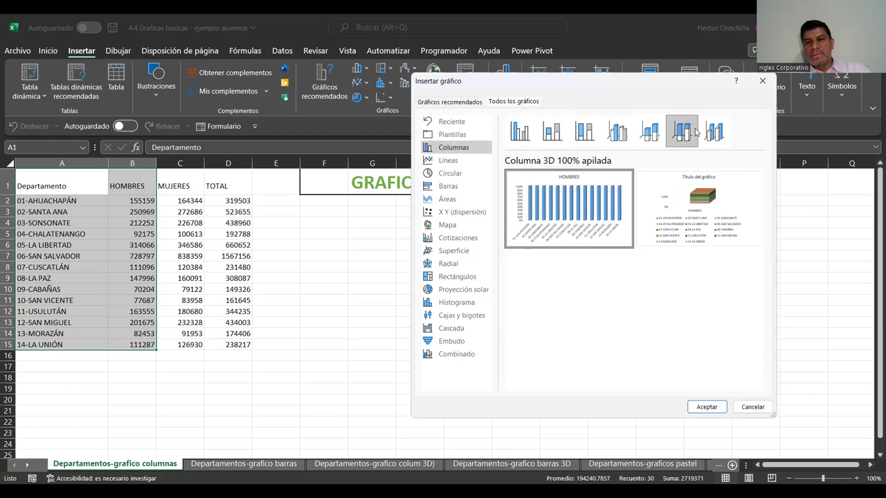
click(712, 132)
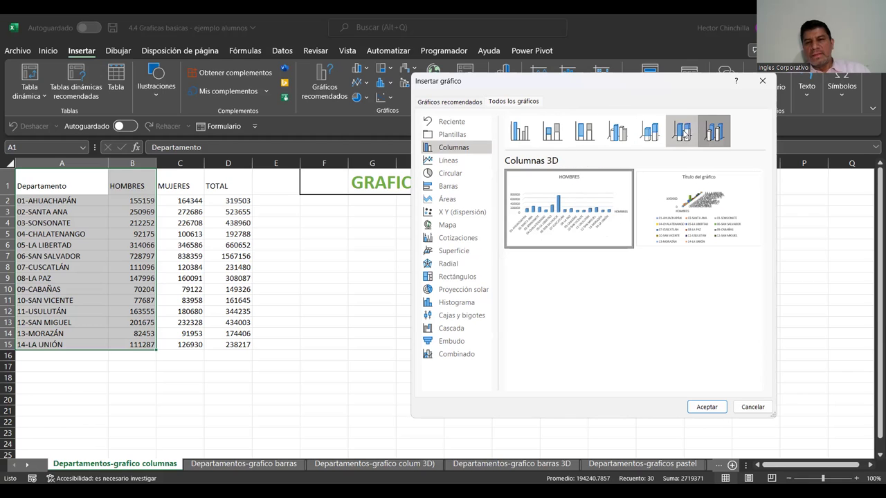
click(684, 133)
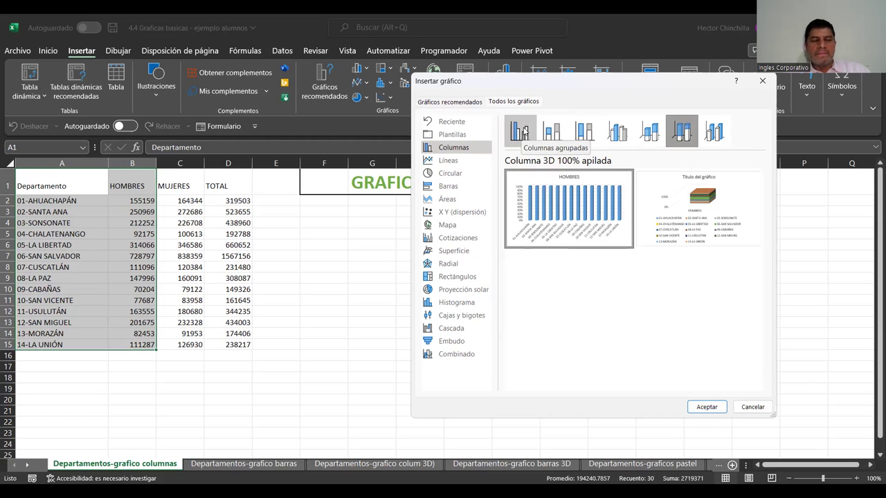
click(524, 133)
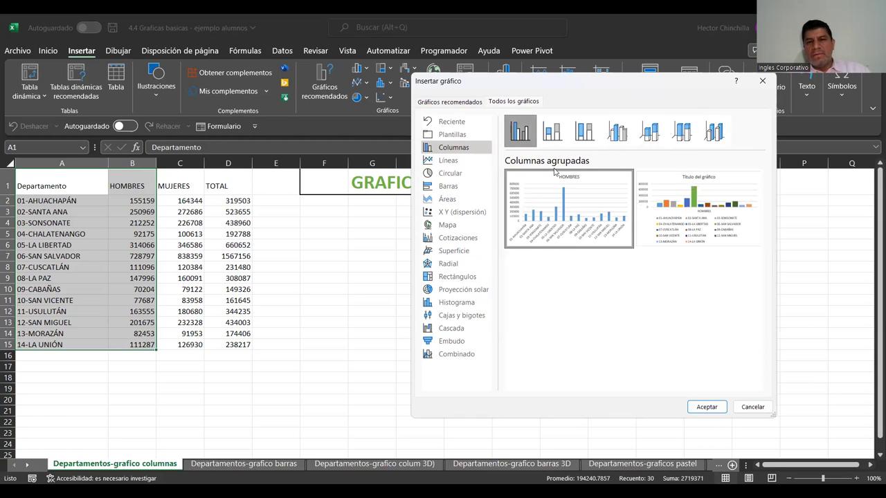
- Insert the clustered column chart of HOMBRES, position it below the title and enlarge it
double_click(519, 137)
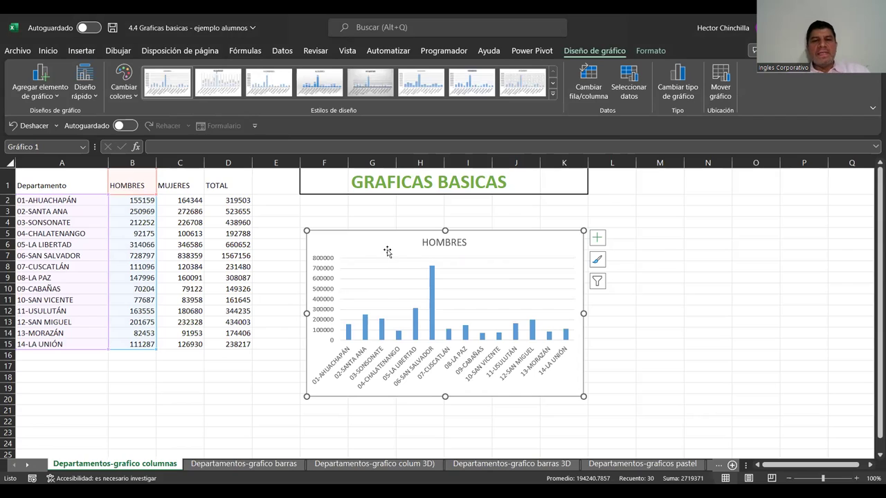
drag(393, 237, 387, 207)
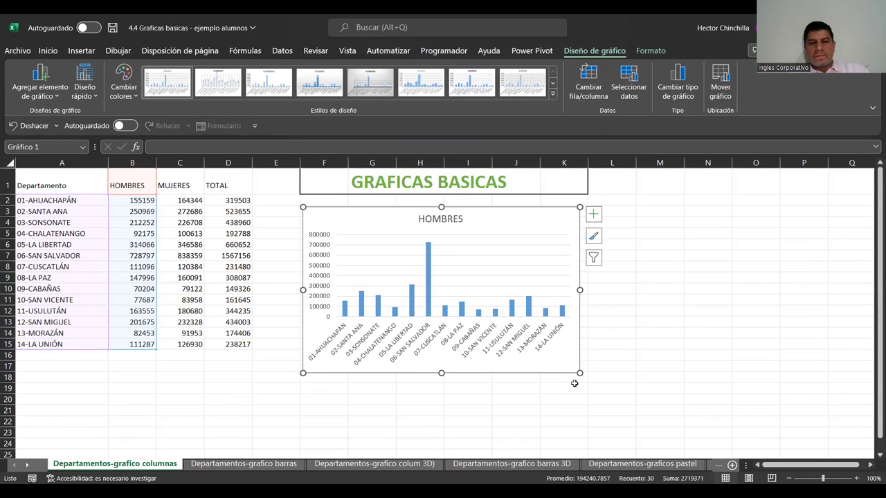
drag(579, 373, 627, 398)
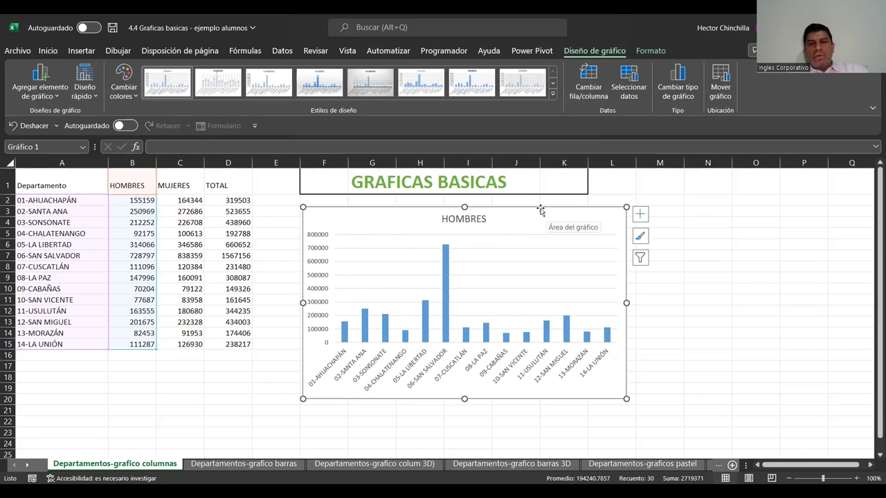
drag(540, 209, 538, 206)
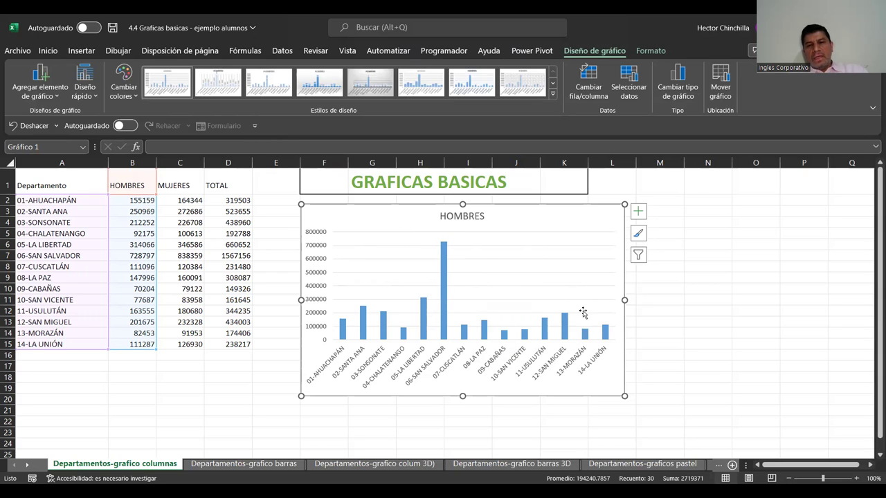
drag(624, 396, 647, 409)
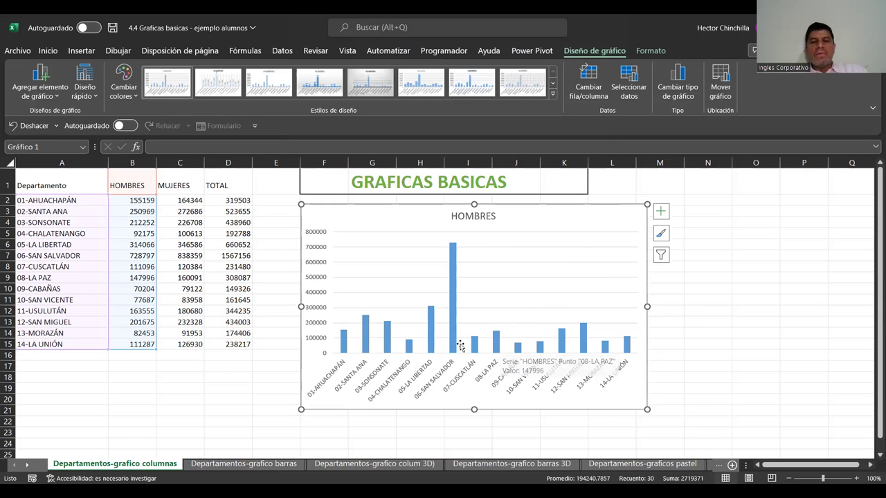
- Change the chart title from HOMBRES to POBLACION DE HOMBRES POR DEPARTAMENTO, in bold
click(468, 219)
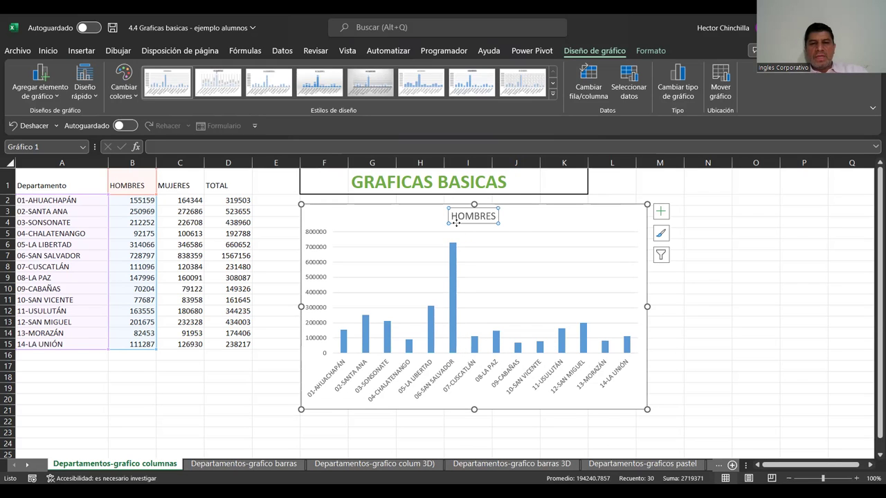
click(480, 217)
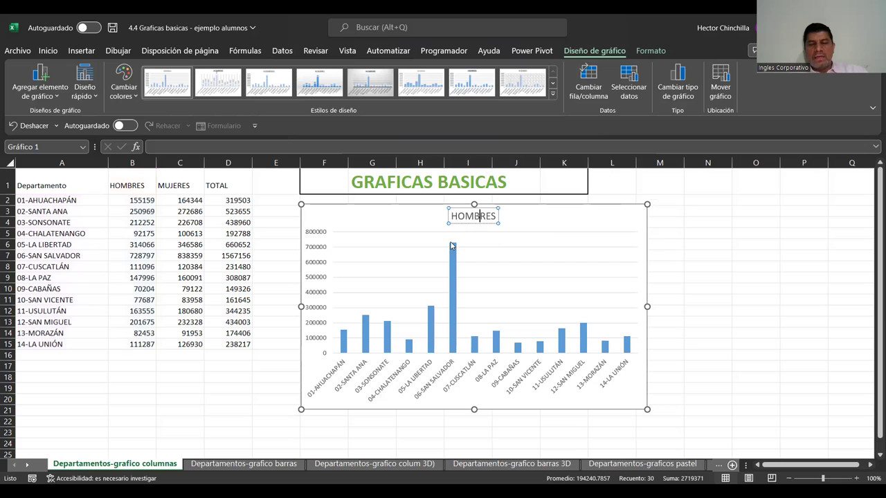
click(56, 54)
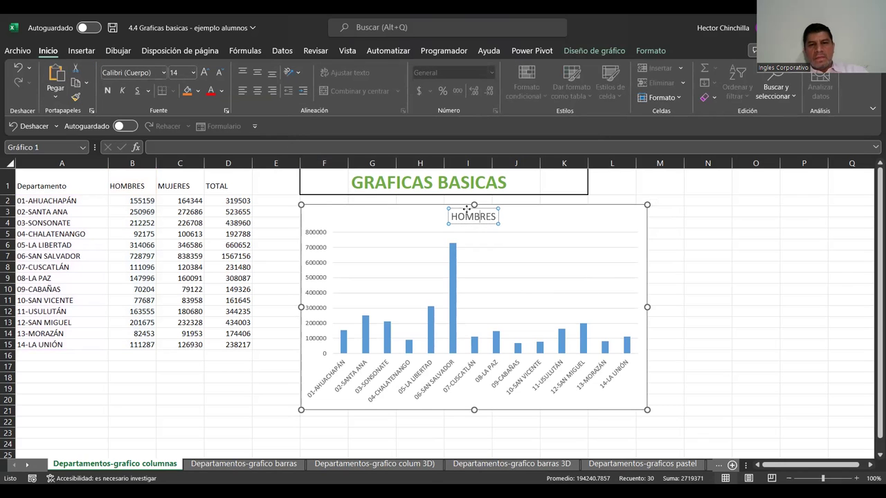
drag(451, 216, 499, 216)
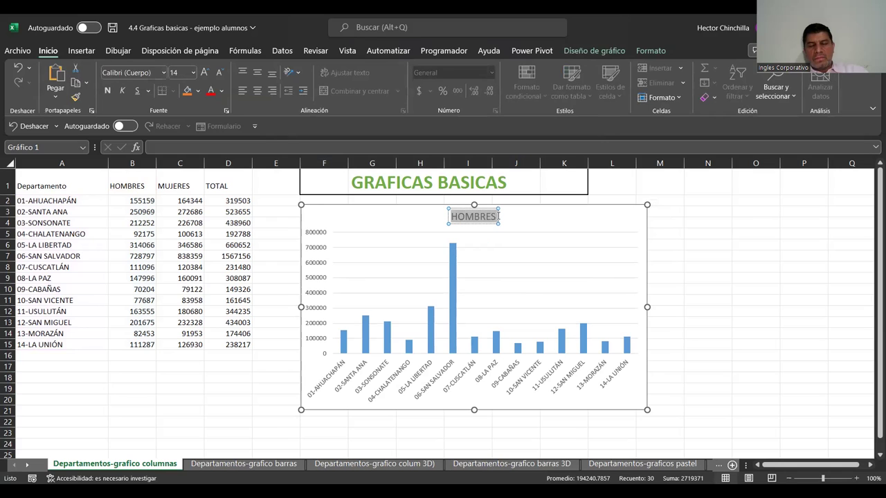
click(455, 218)
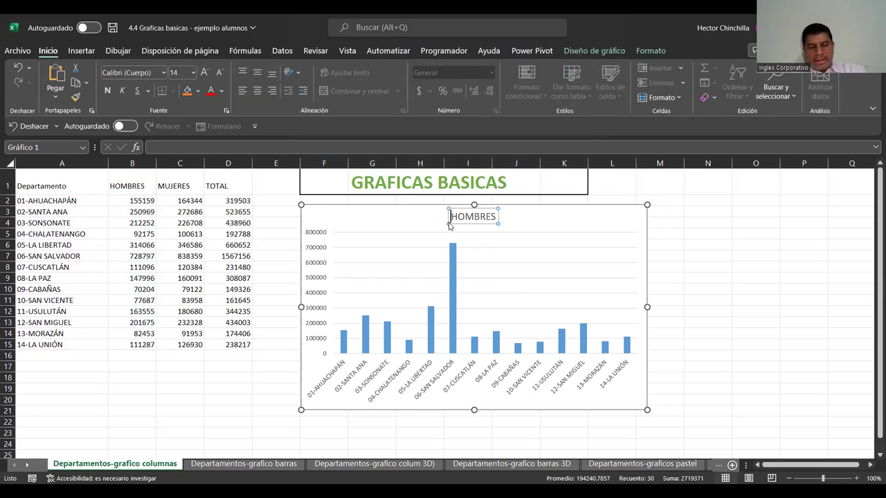
text(po)
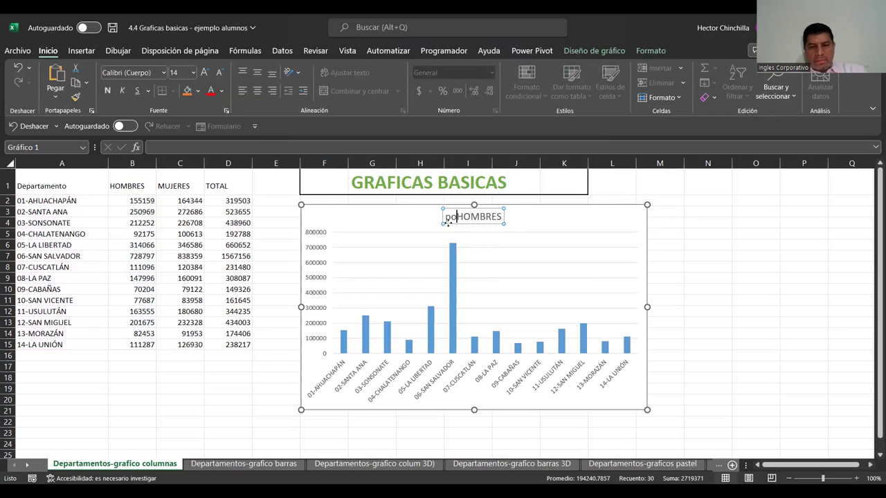
key(BackSpace)
key(BackSpace)
text(POBLACION DE HOMBRES)
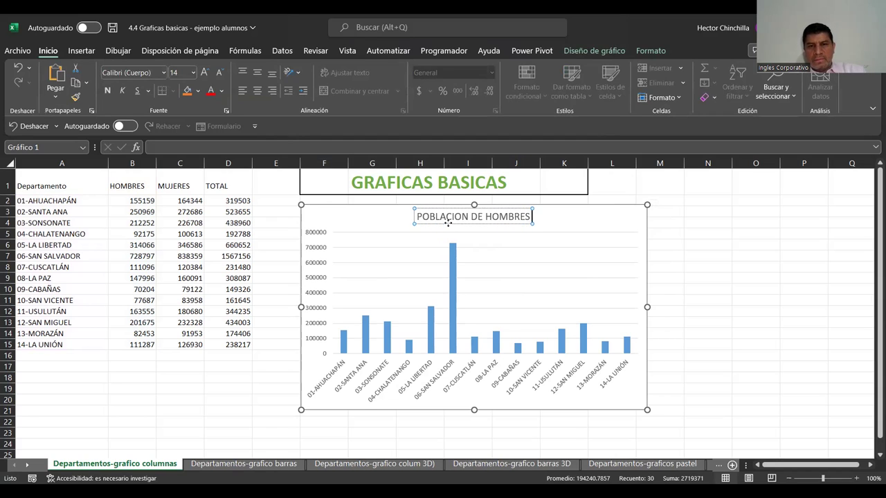
text( POR DEPARTAMENTO)
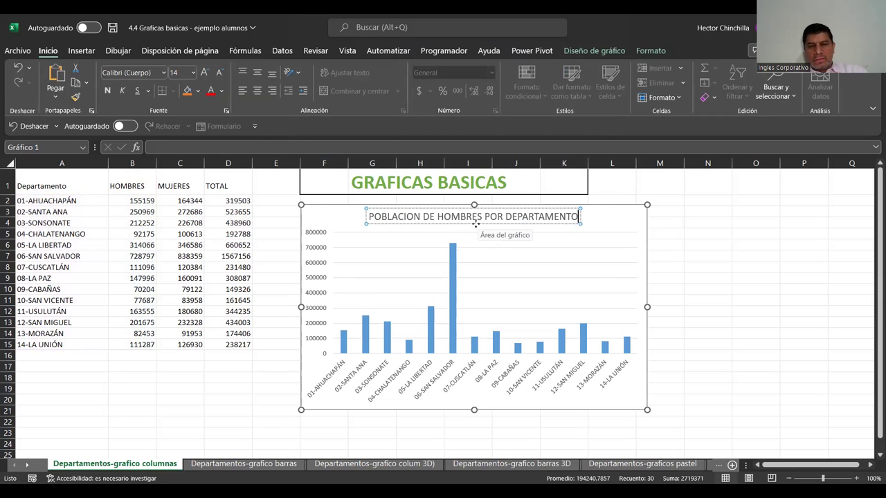
click(475, 224)
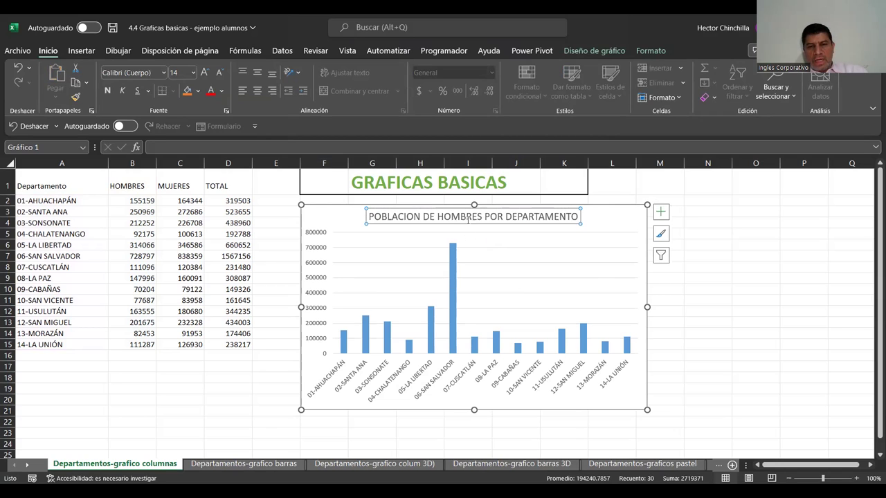
click(107, 91)
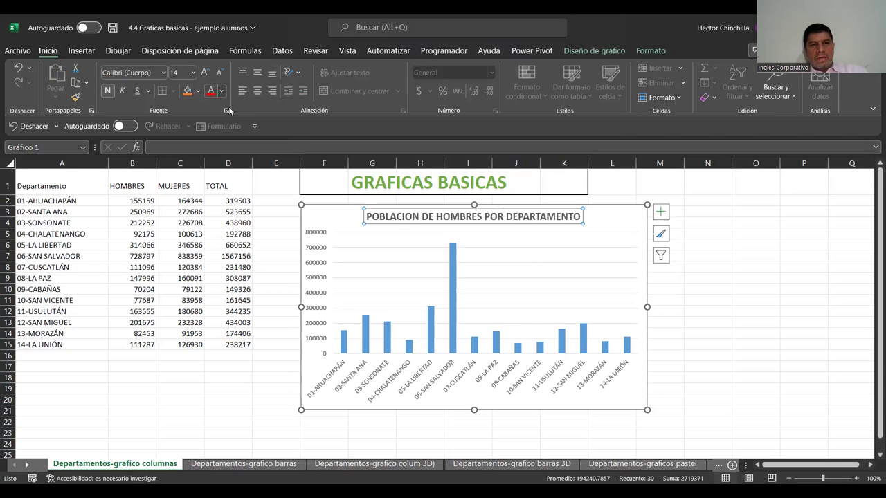
- Select the whole men-per-department chart and nudge it slightly to the left
click(239, 138)
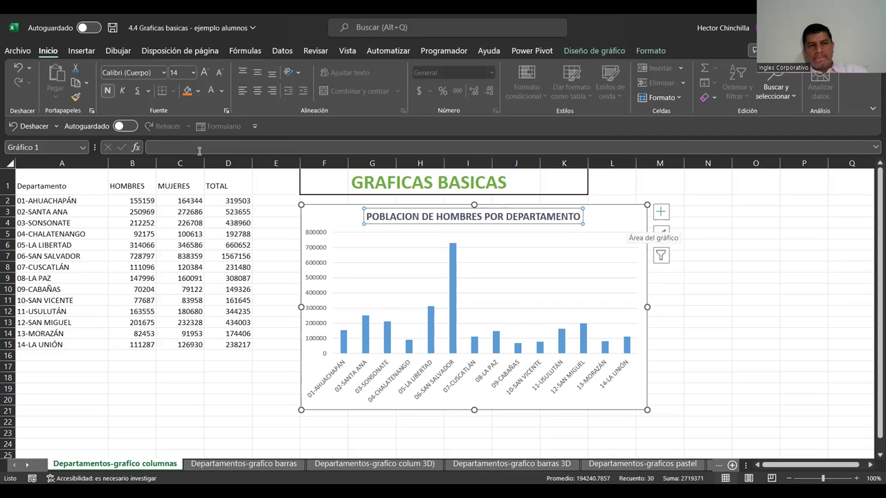
click(621, 221)
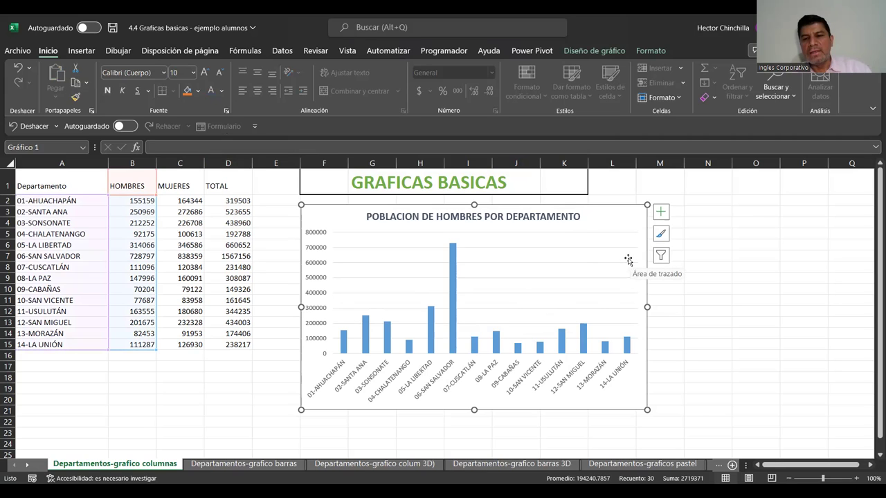
click(629, 259)
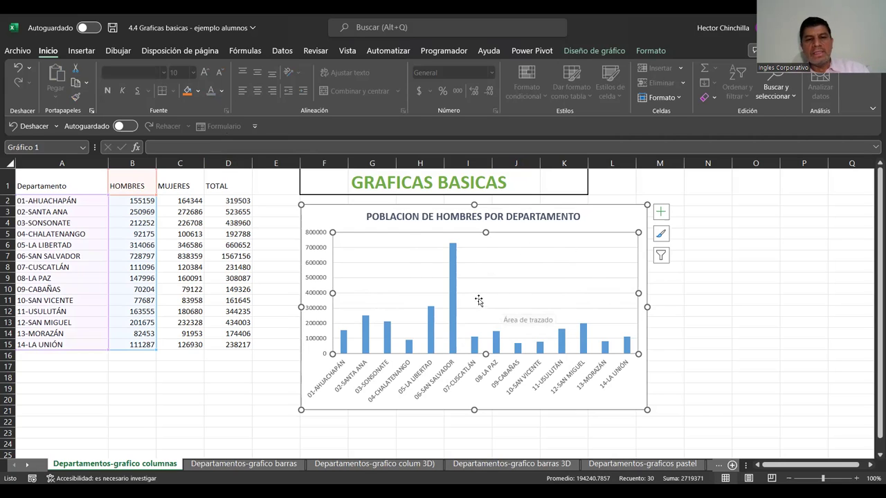
click(618, 217)
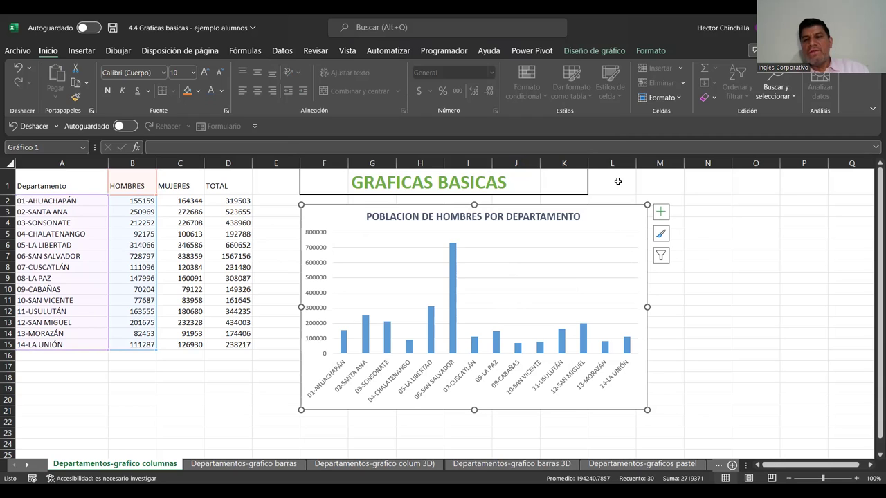
drag(607, 205, 586, 204)
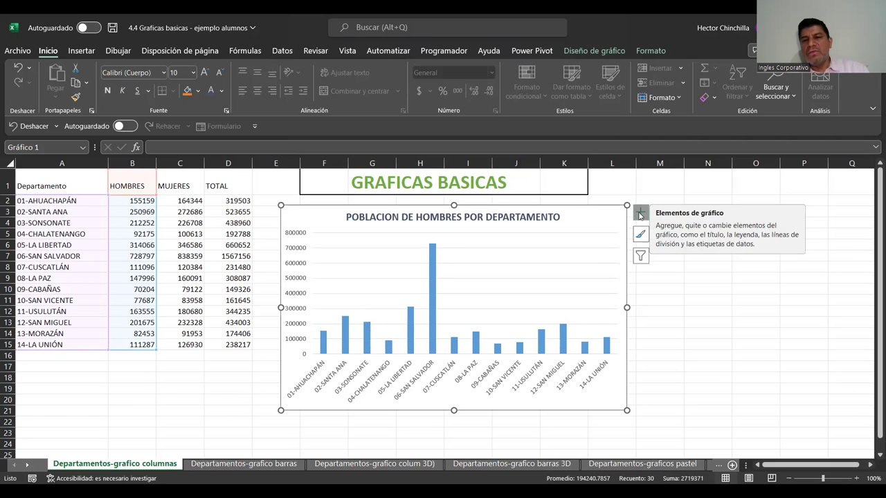
click(640, 215)
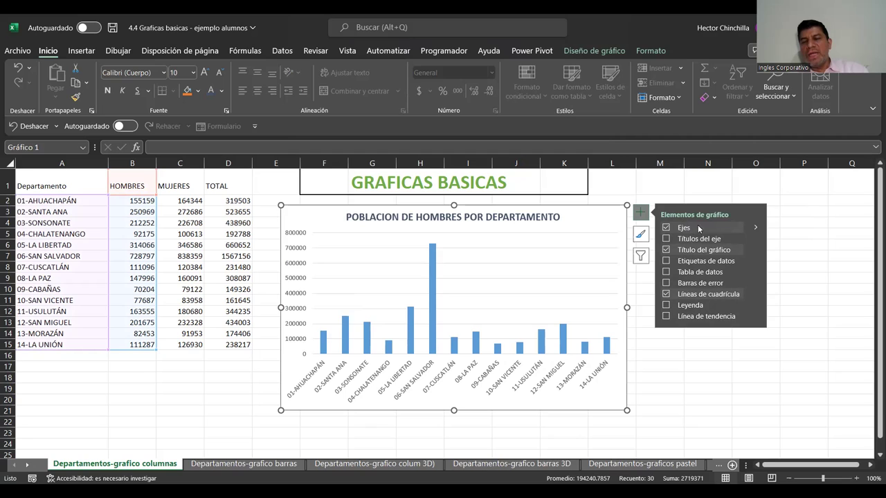
click(756, 229)
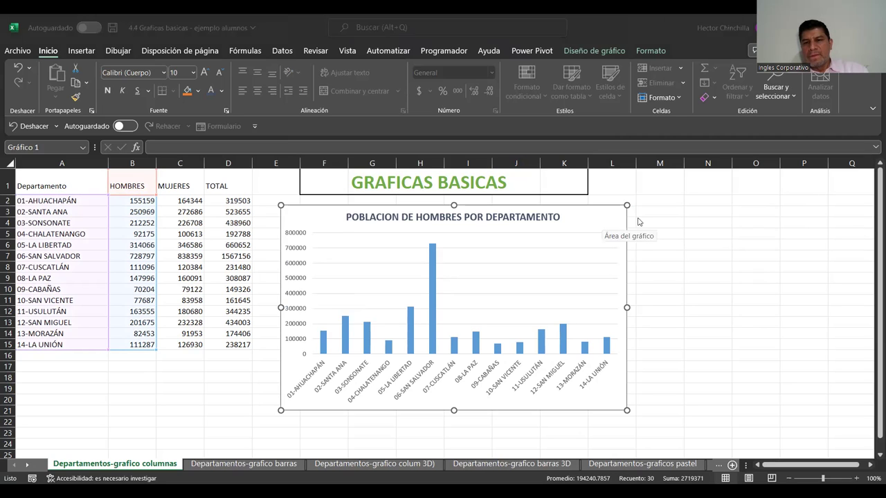
click(640, 212)
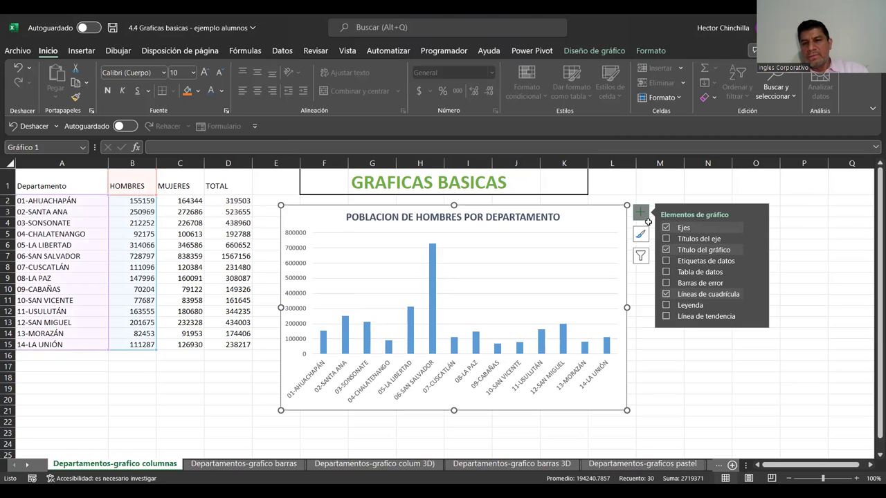
click(756, 229)
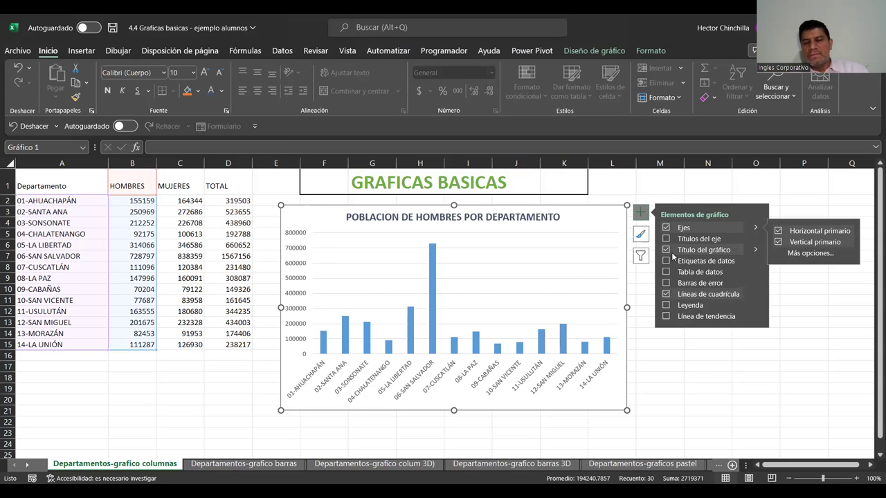
click(665, 228)
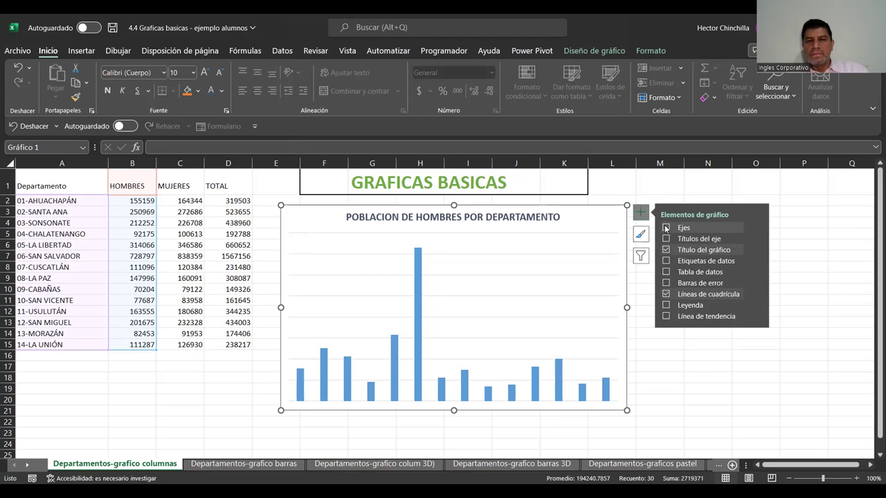
click(666, 228)
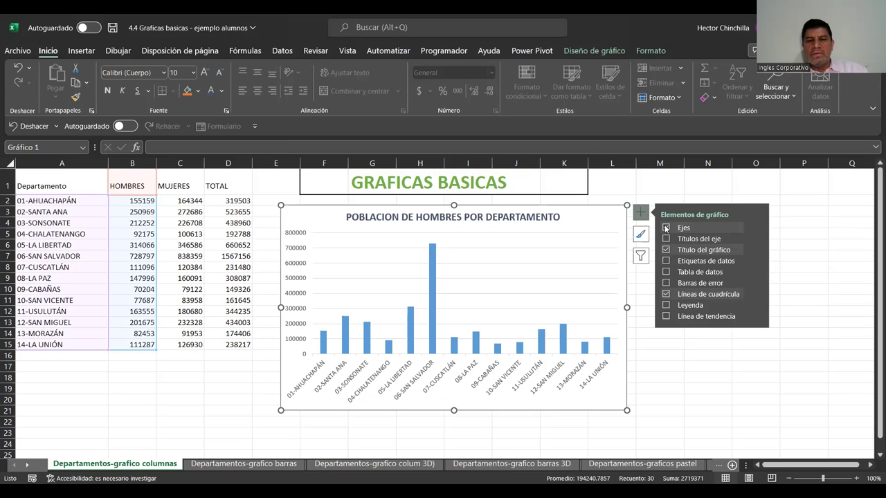
mouse_move(706, 227)
click(756, 229)
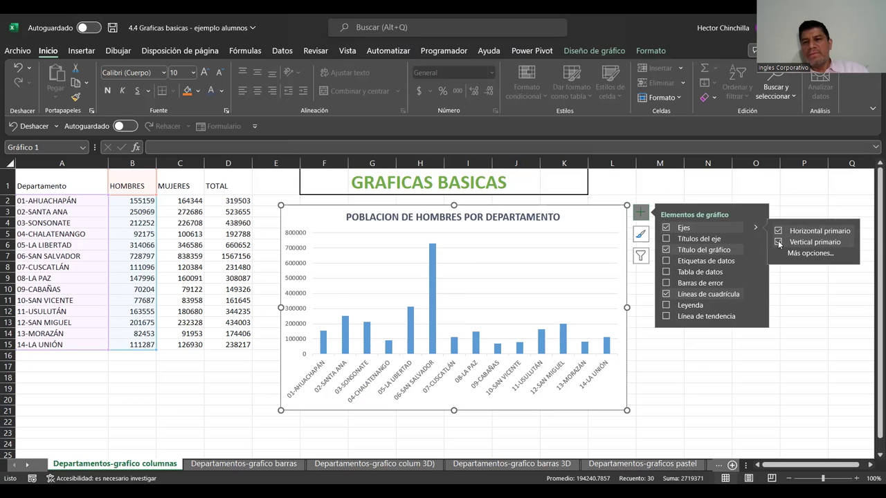
click(778, 241)
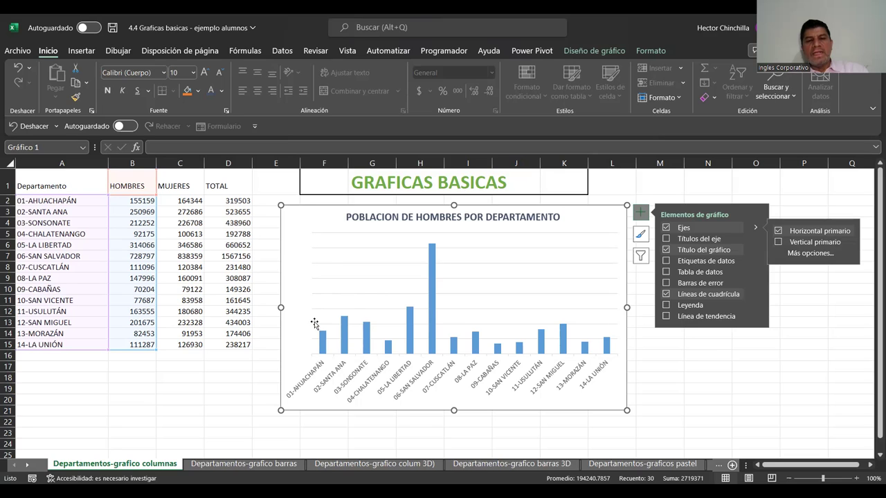
click(778, 242)
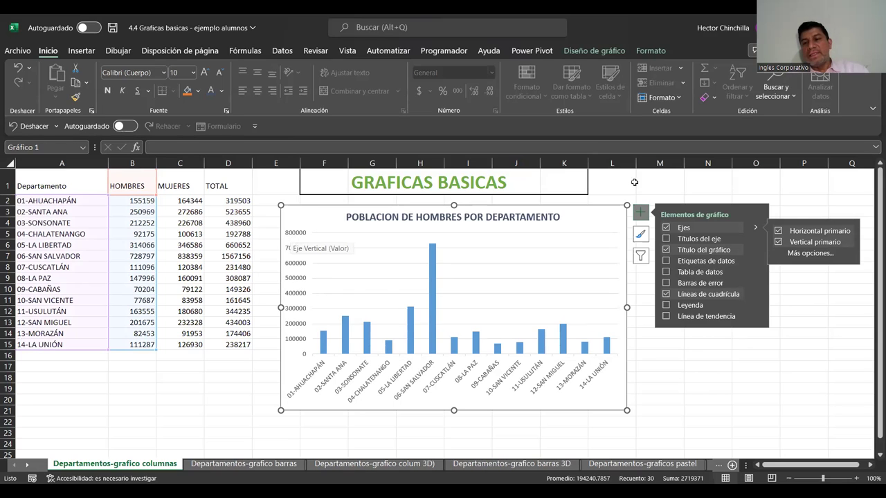
- Open Dar formato a eje for the department axis, keeping the labels positioned beside the axis
click(811, 253)
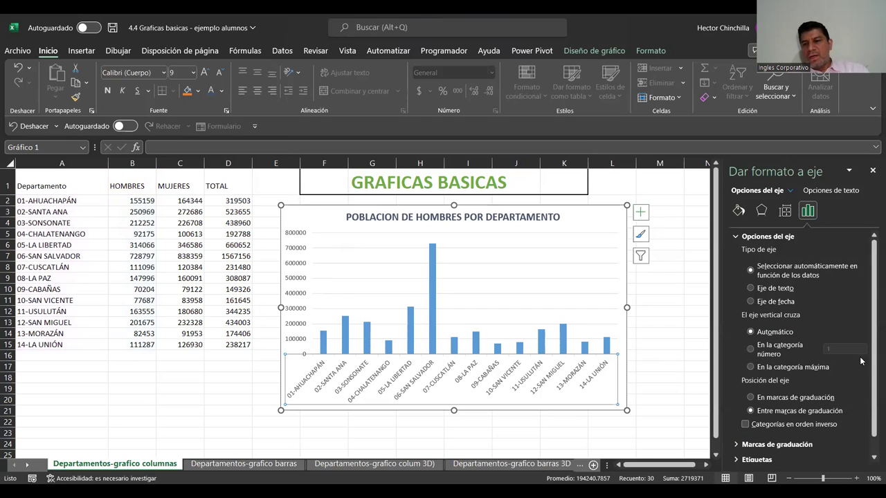
mouse_move(872, 328)
mouse_down()
mouse_move(872, 362)
mouse_move(872, 316)
mouse_up()
drag(872, 315, 872, 349)
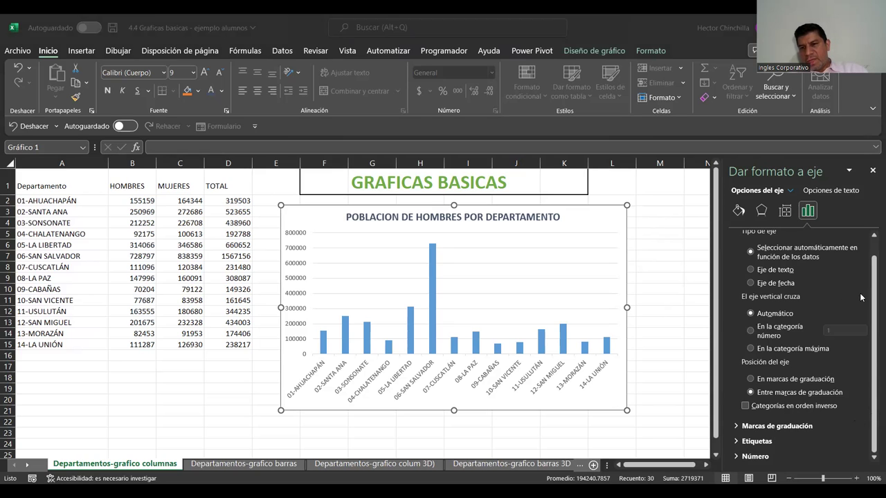
drag(872, 297, 871, 255)
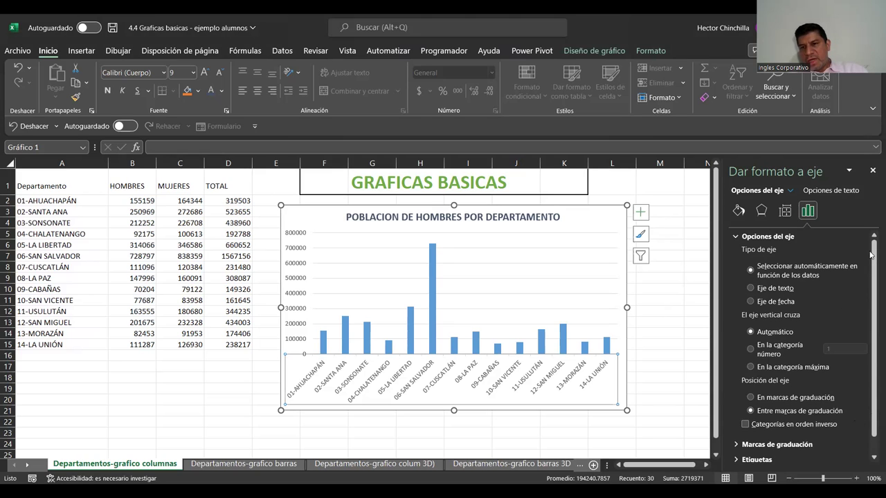
click(735, 236)
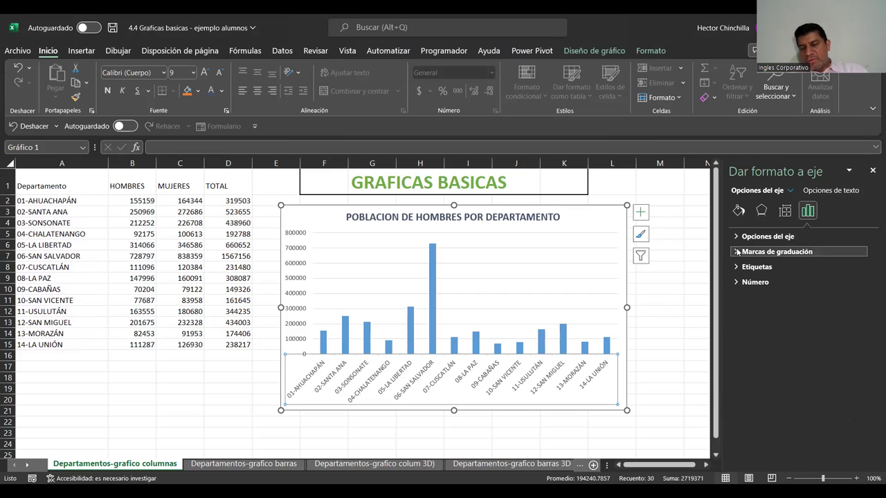
click(738, 252)
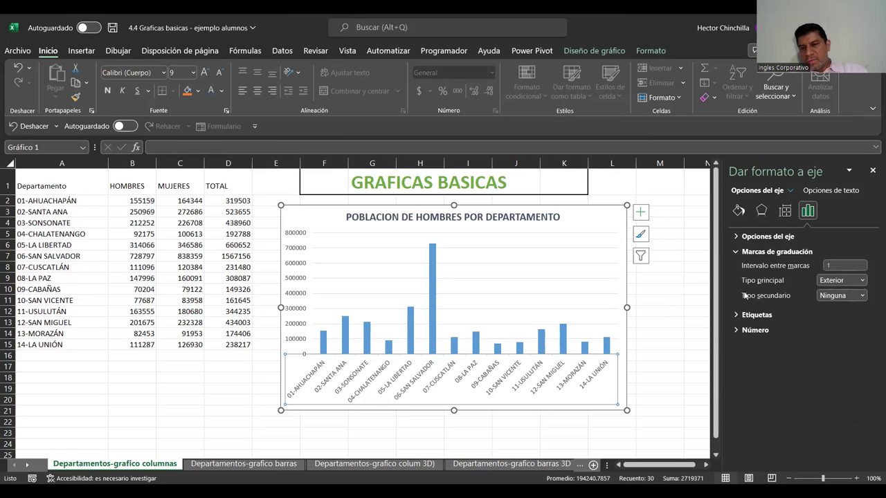
click(740, 315)
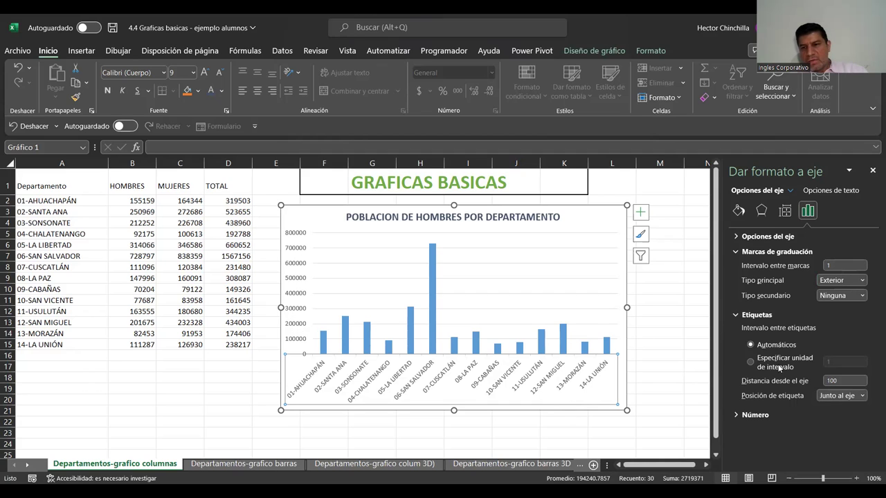
click(840, 395)
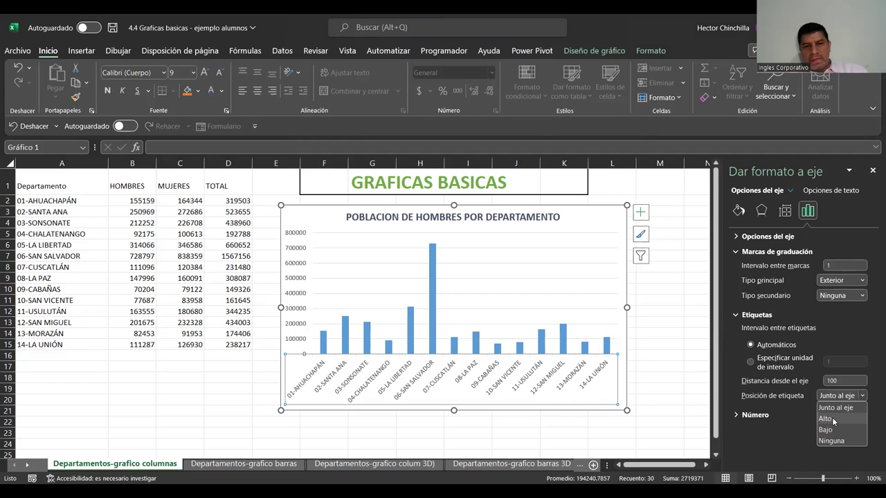
click(833, 419)
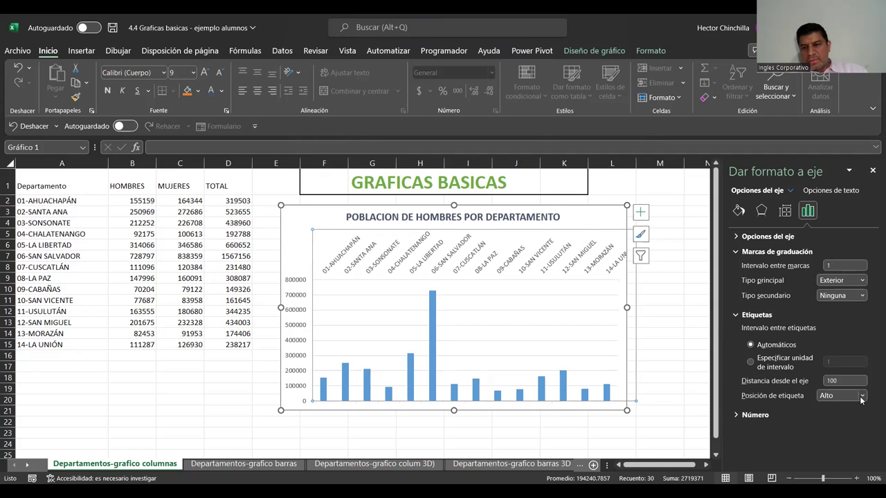
key(Up)
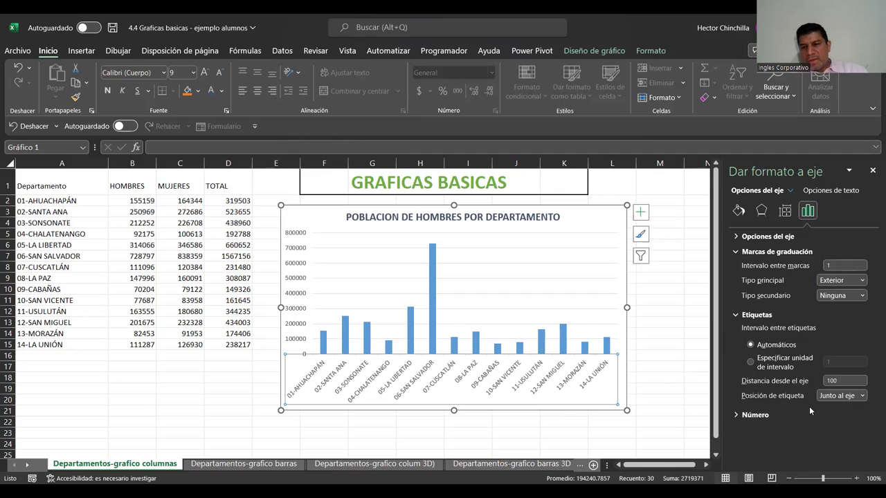
- Set the axis number category to Número
click(735, 415)
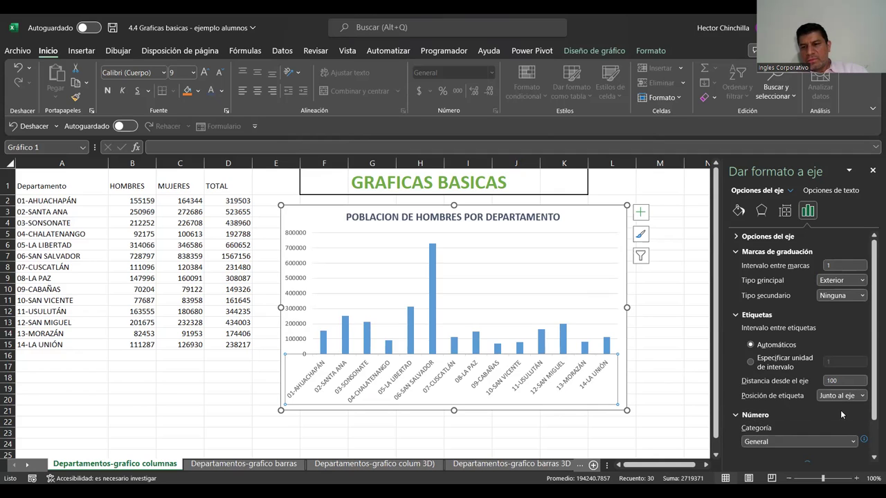
scroll(873, 422, down, 1)
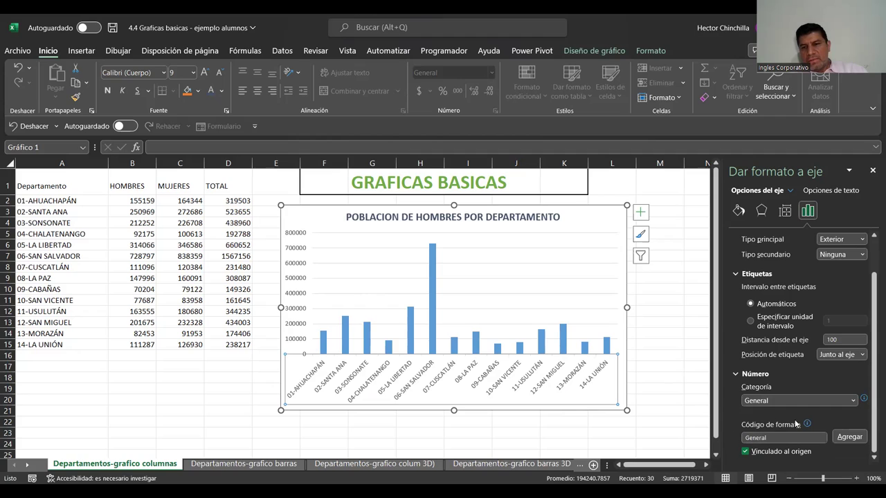
click(852, 402)
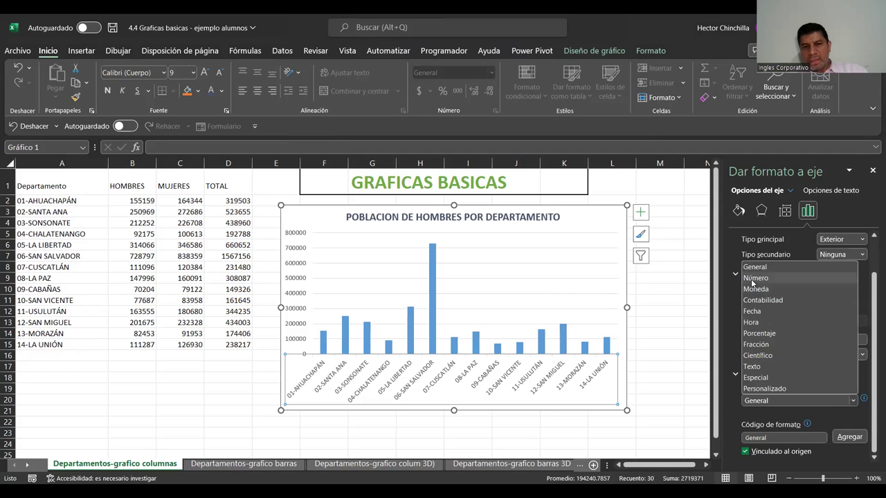
click(754, 278)
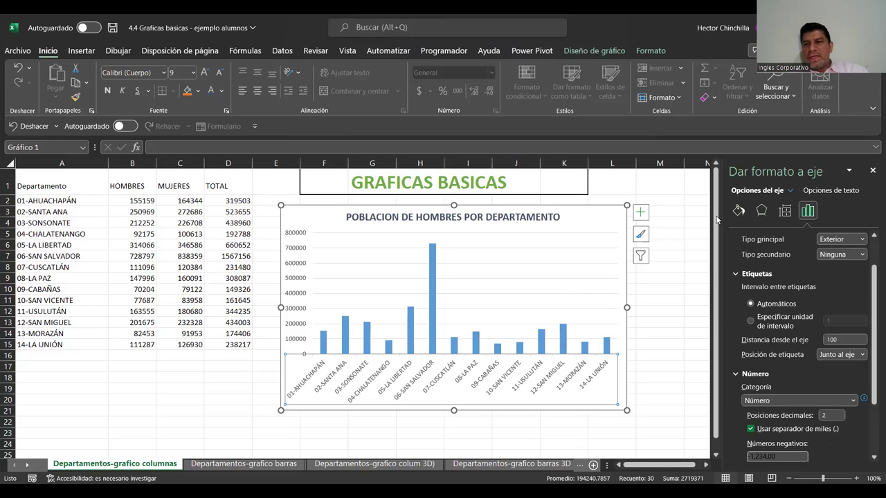
- Close the Dar formato a eje pane and bring up the chart's Chart Elements list
click(873, 172)
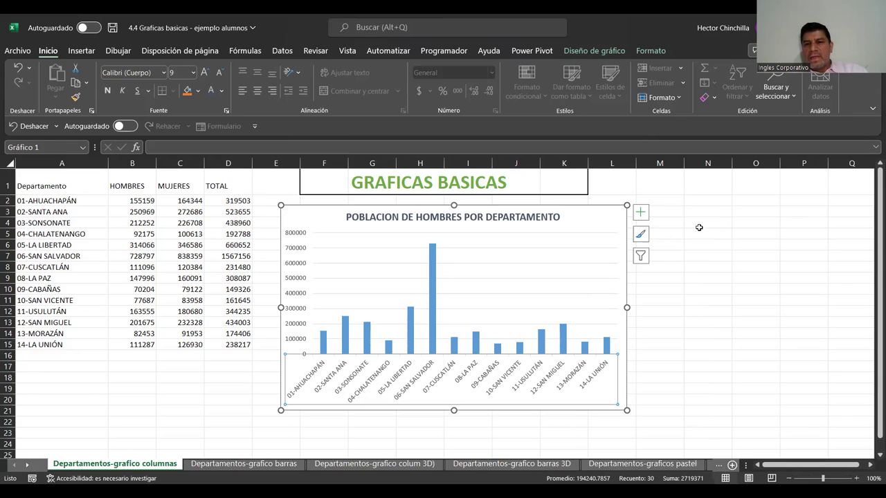
click(640, 215)
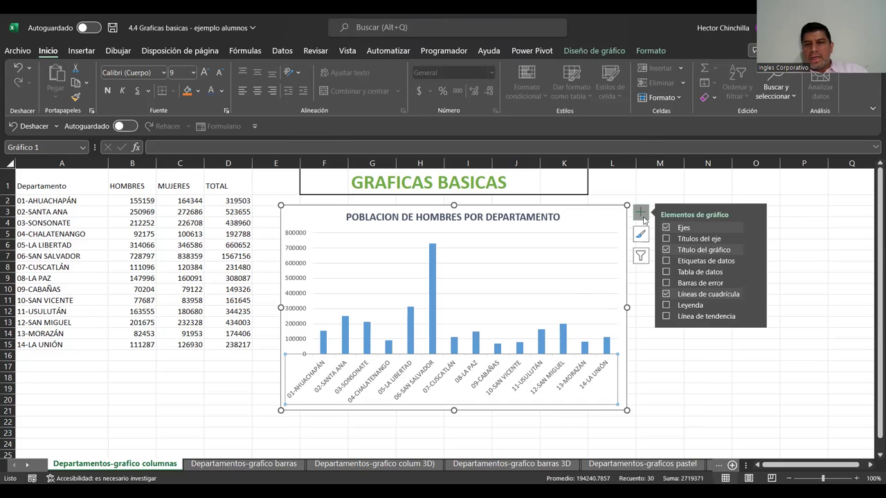
click(621, 191)
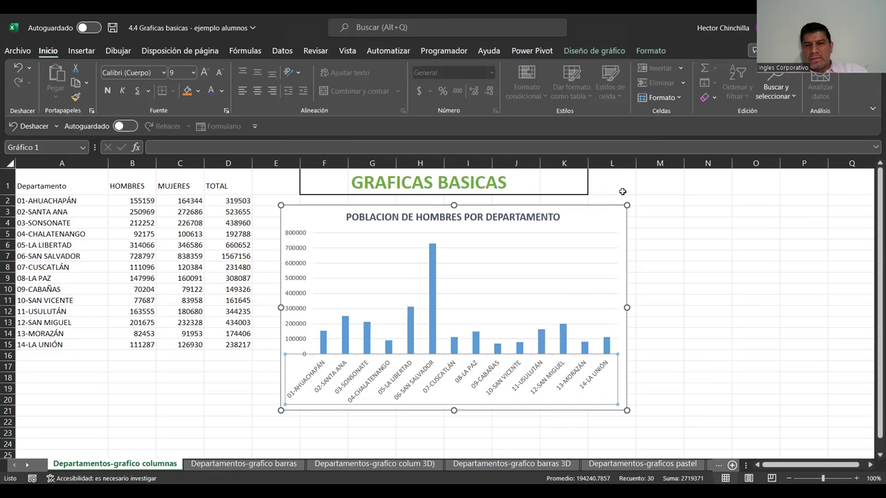
click(622, 246)
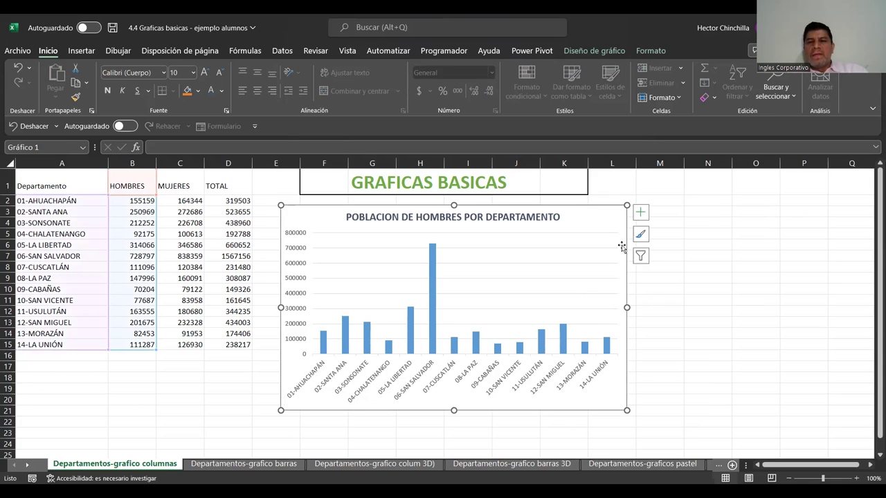
click(641, 216)
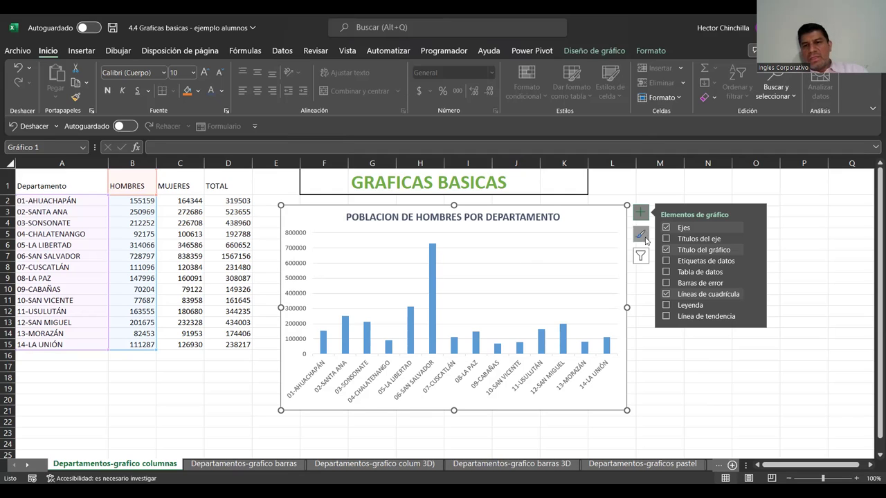
- Add axis titles to the chart and rename the horizontal one to Departamentos
click(666, 240)
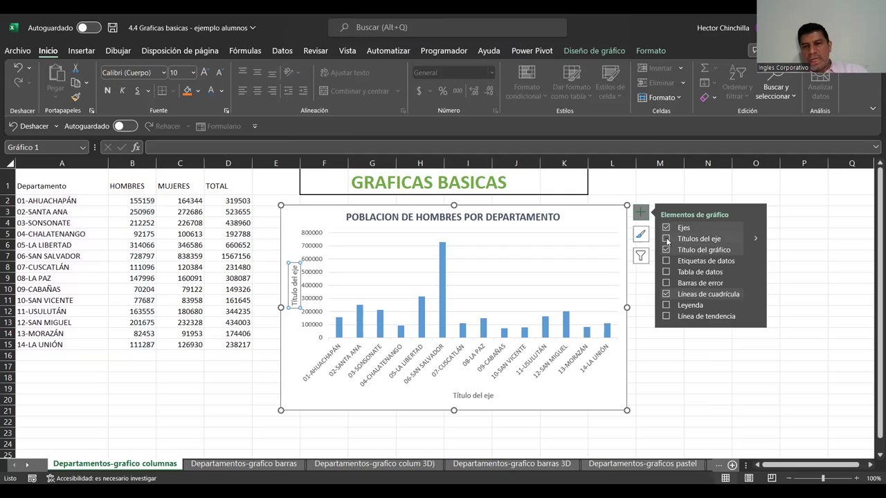
click(753, 238)
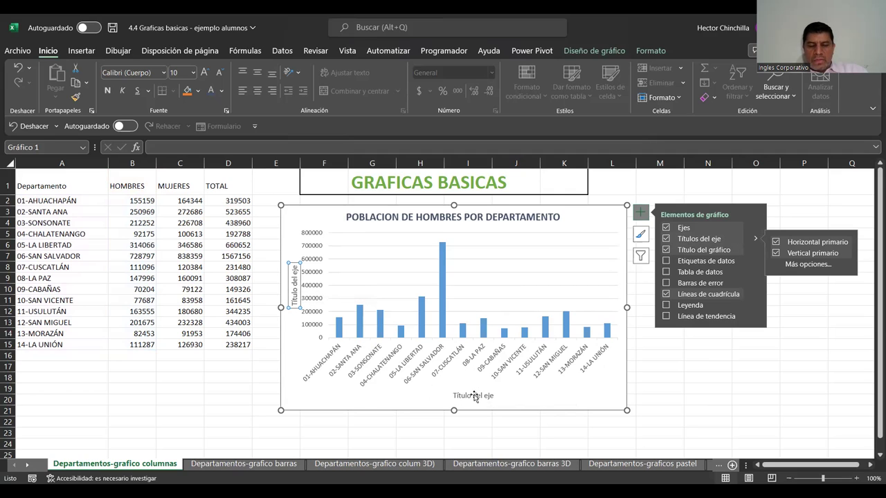
click(463, 395)
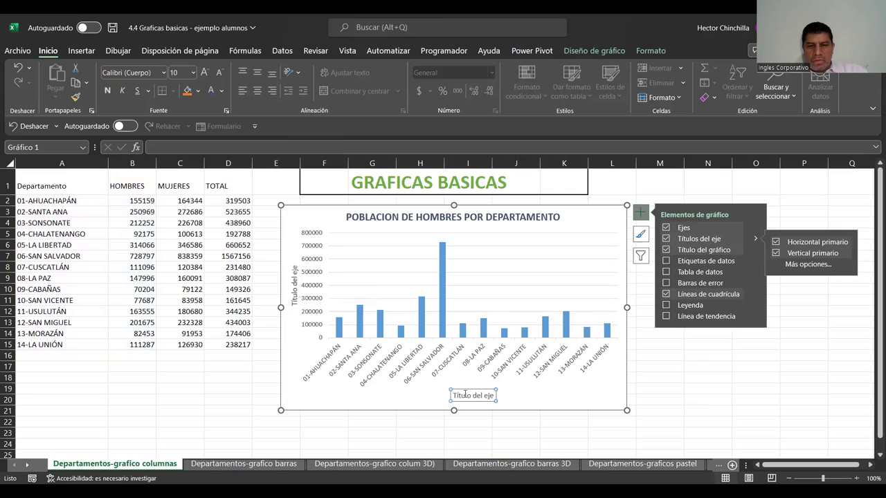
click(465, 395)
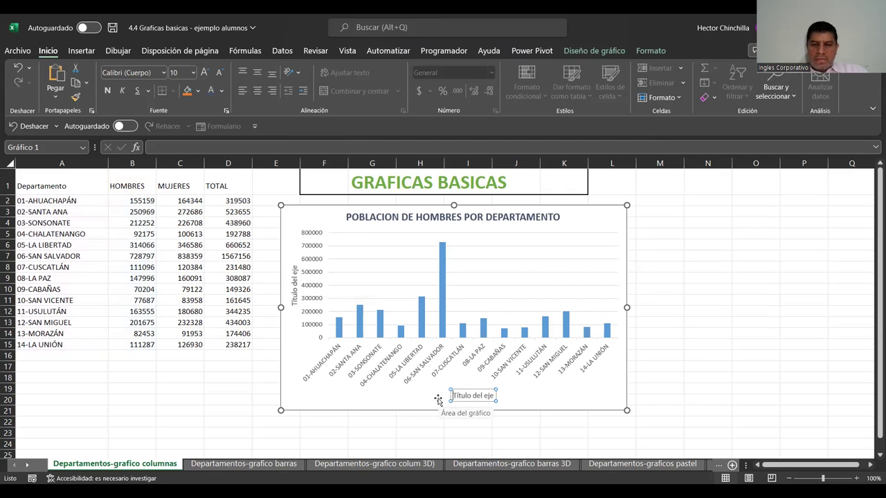
key(ctrl+a)
text(d)
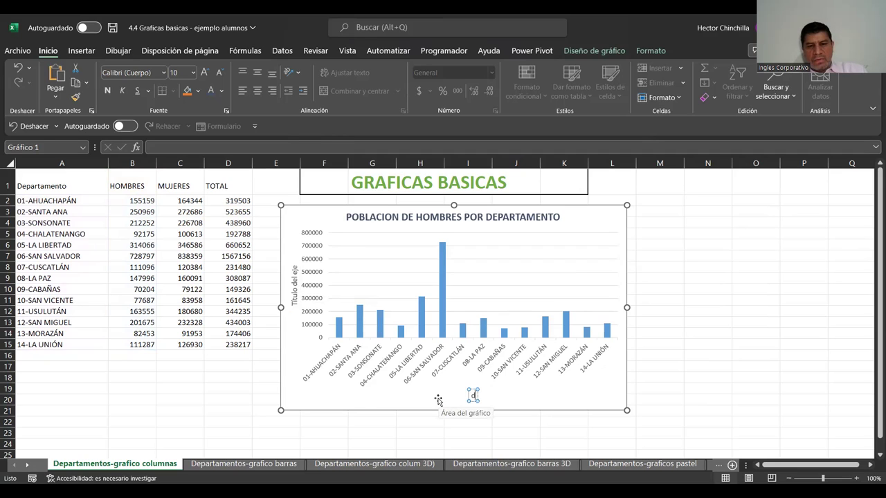
key(BackSpace)
text(Departamentos)
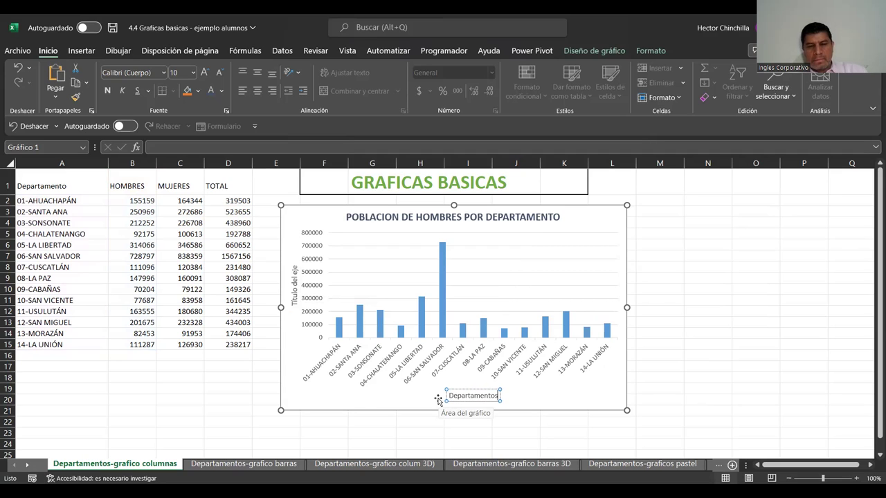
- Change the vertical axis title from Título del eje to Cantidades
click(293, 298)
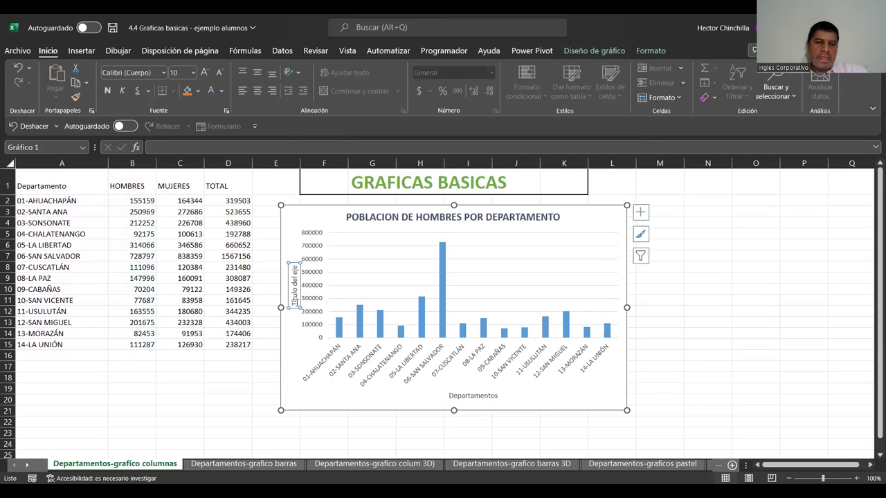
double_click(294, 299)
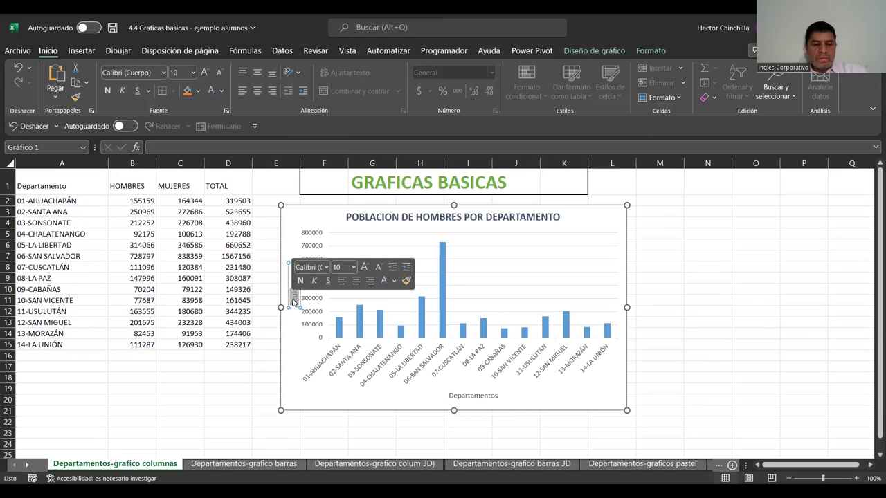
click(294, 300)
text(ntidades)
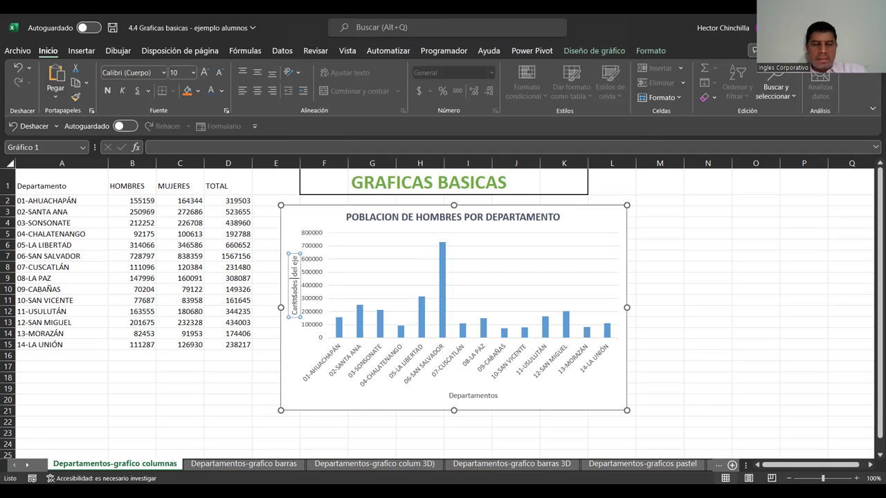
key(Delete)
key(Delete)
key(Delete)
key(Delete)
key(Delete)
key(Delete)
key(Delete)
key(Delete)
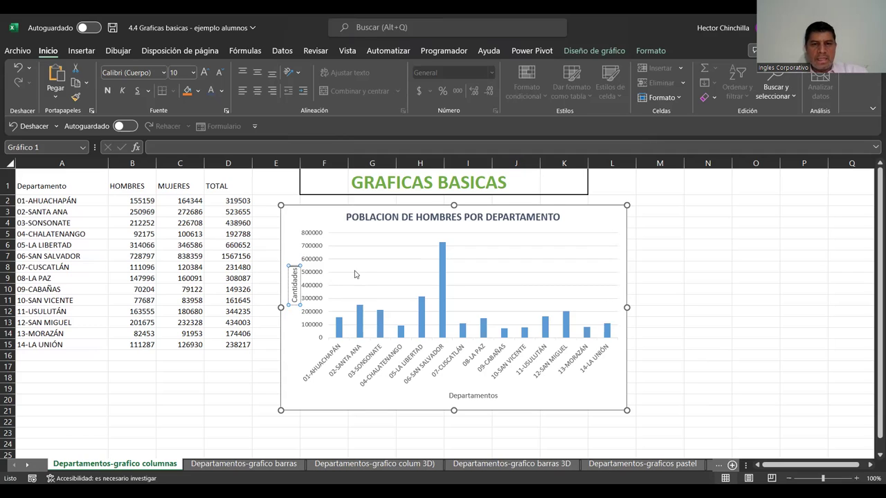
click(616, 381)
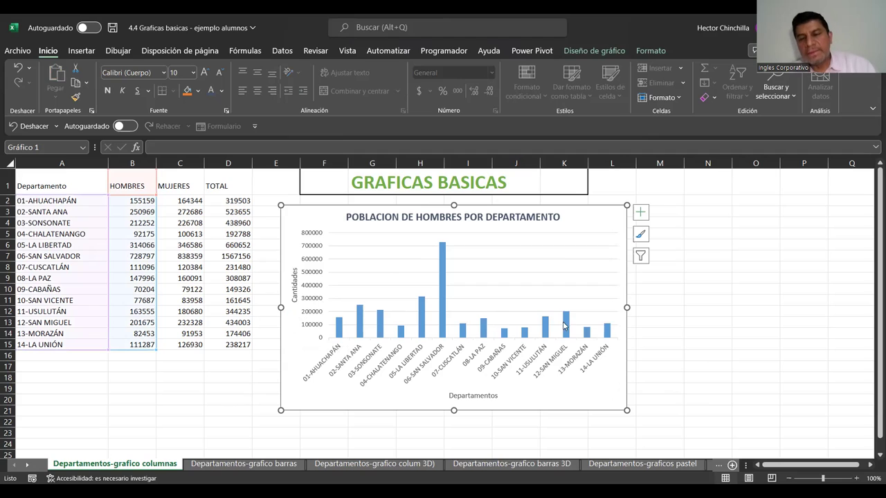
- Turn on Etiquetas de datos so each department's HOMBRES figure shows above its column
click(640, 215)
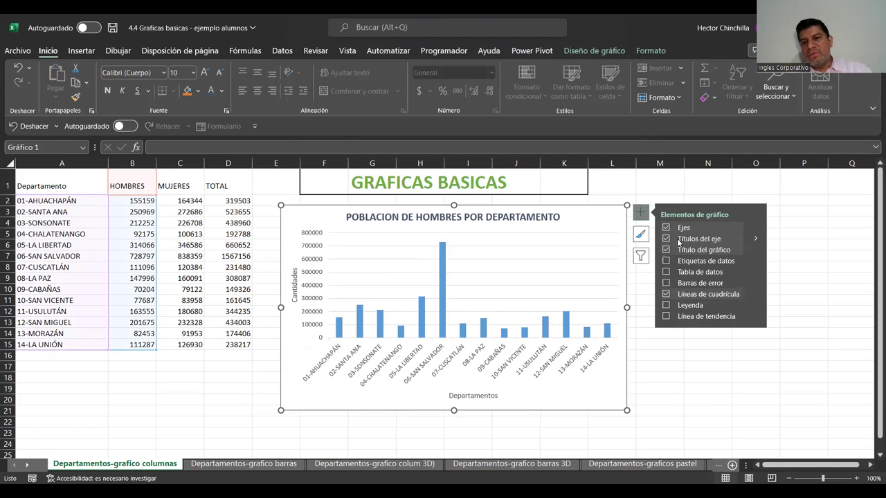
click(668, 261)
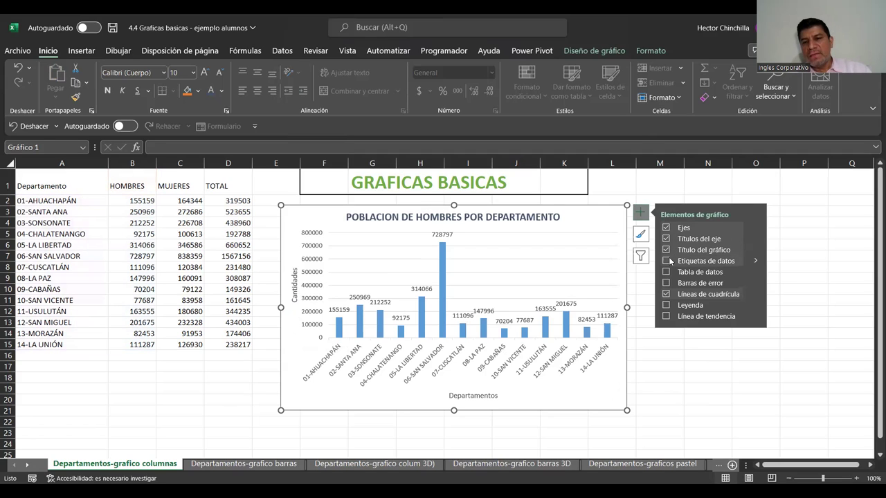
click(668, 261)
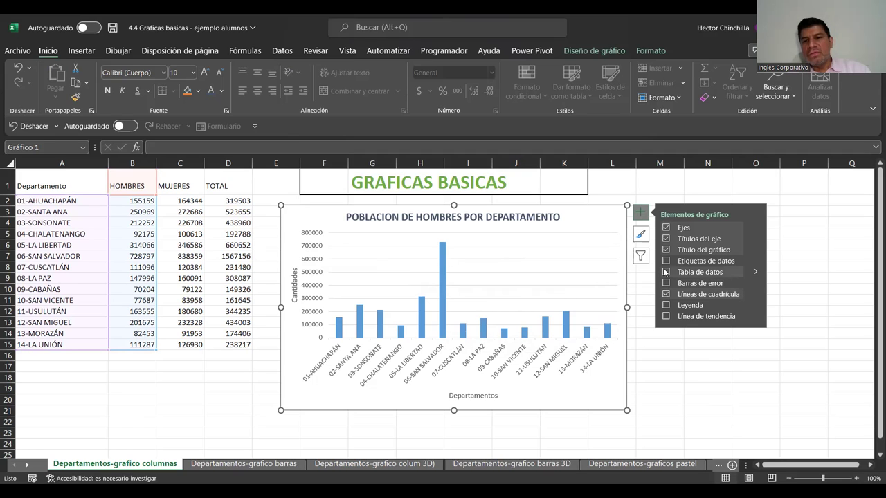
click(666, 264)
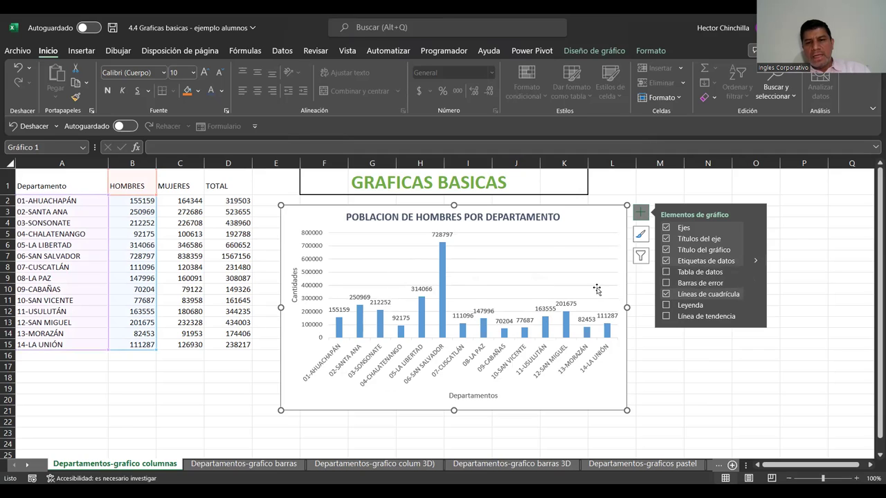
- Turn the gridlines off and back on, then add a HOMBRES legend to the men's chart
click(668, 295)
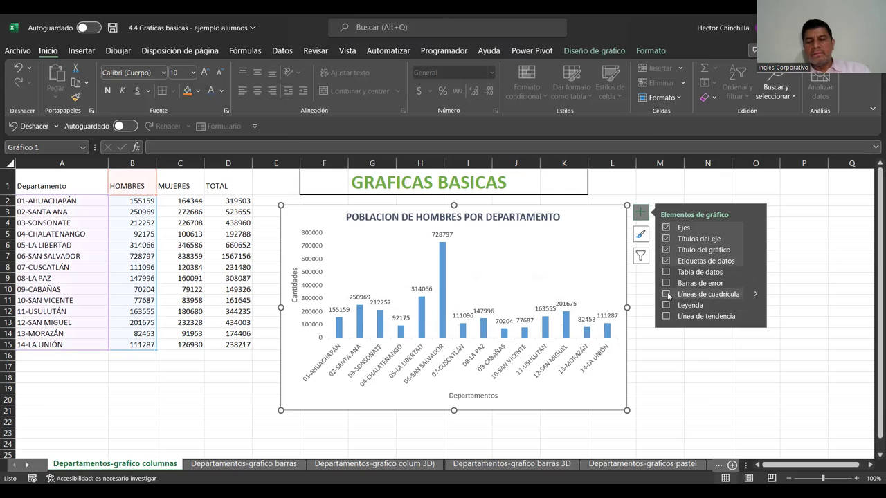
click(668, 296)
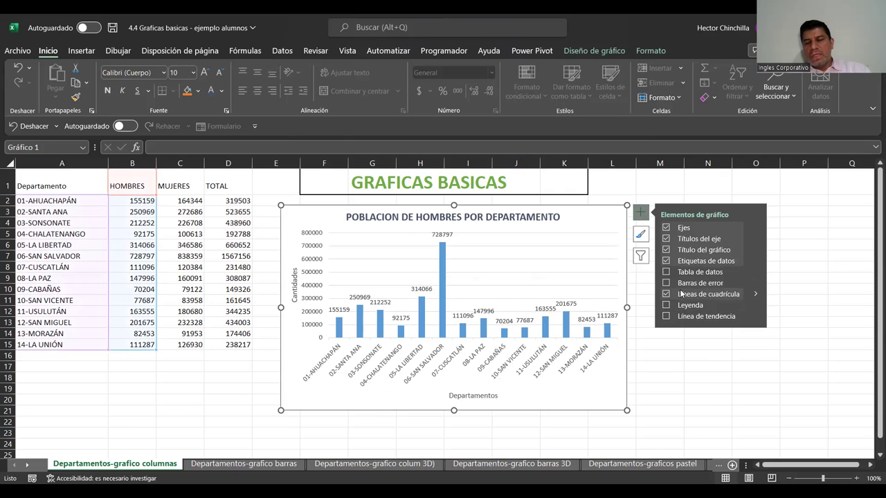
click(666, 305)
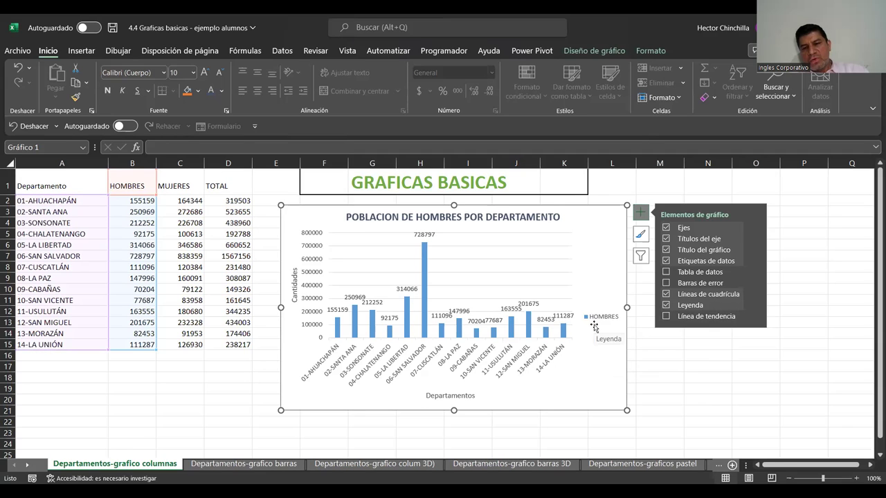
- Remove and restore the HOMBRES legend, then reselect the men's chart
click(665, 307)
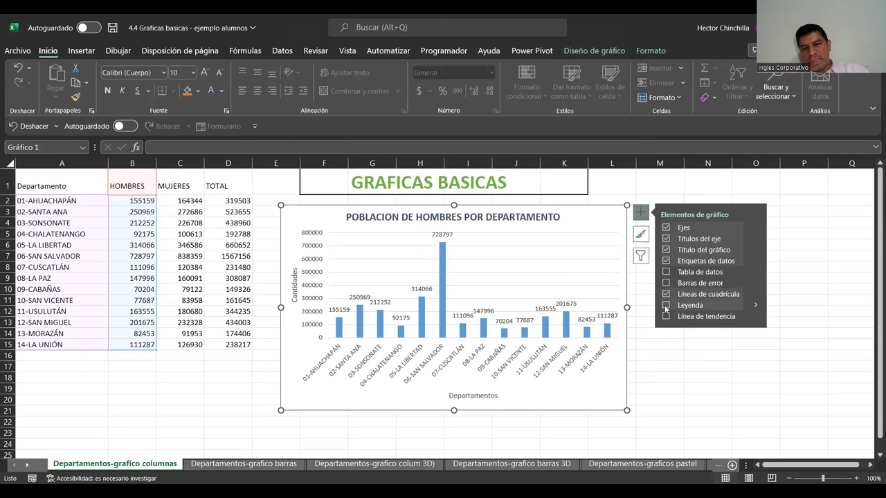
click(665, 307)
click(597, 320)
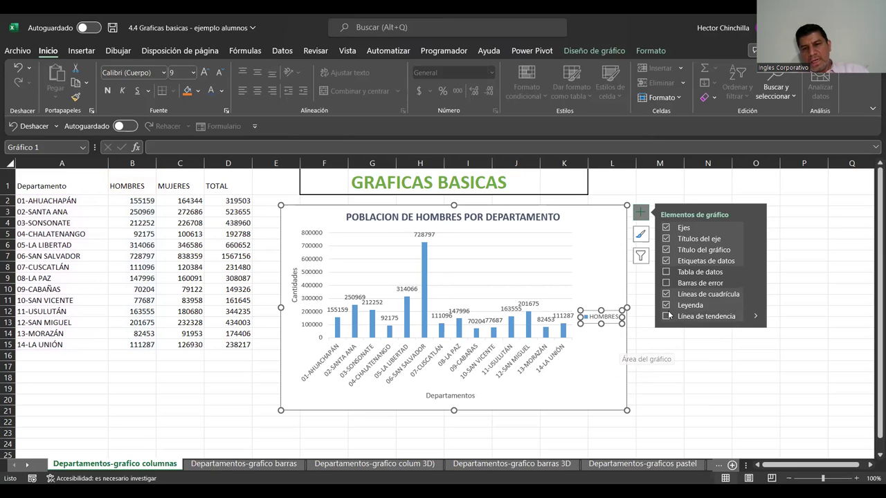
click(641, 358)
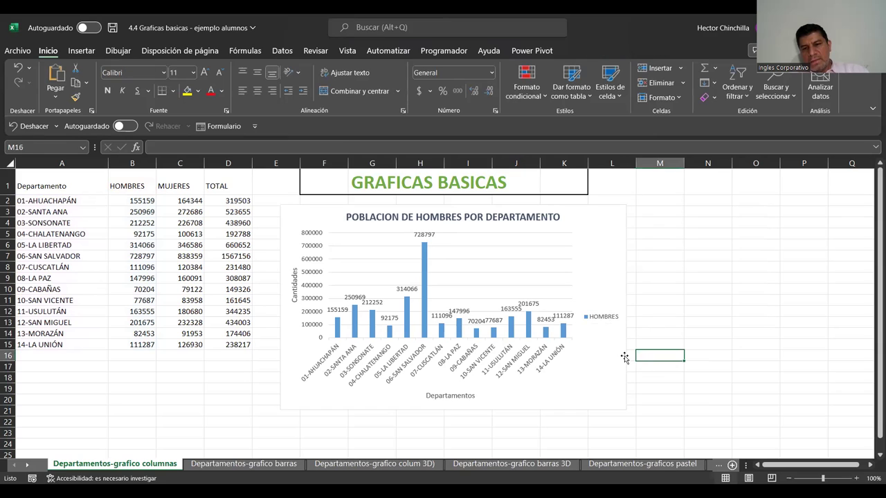
click(624, 355)
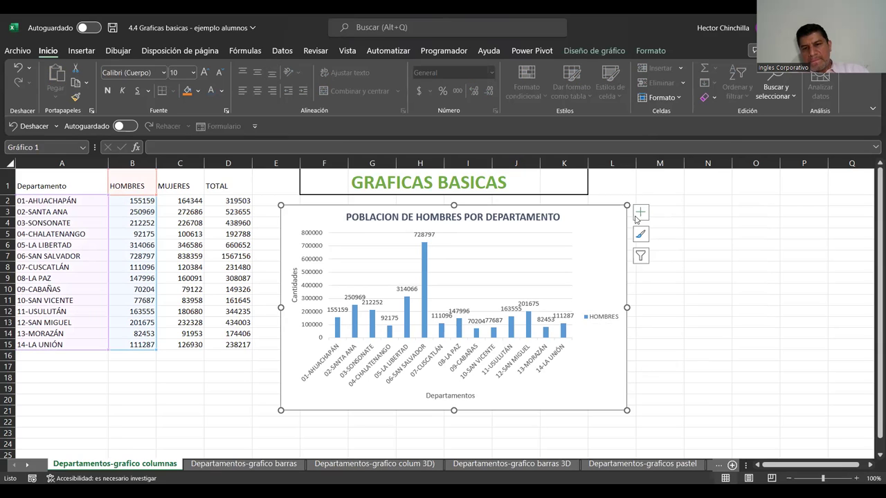
- Try the Arriba and Izquierda legend positions, then settle on Inferior below the plot
click(640, 211)
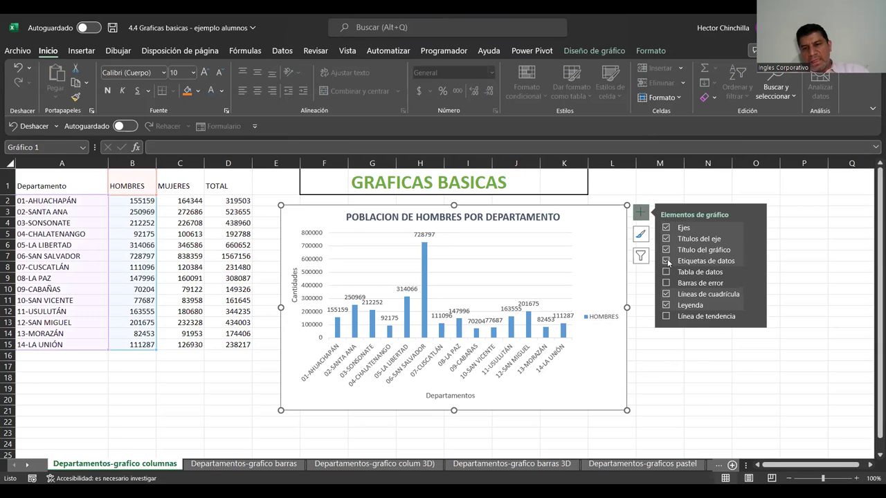
click(754, 305)
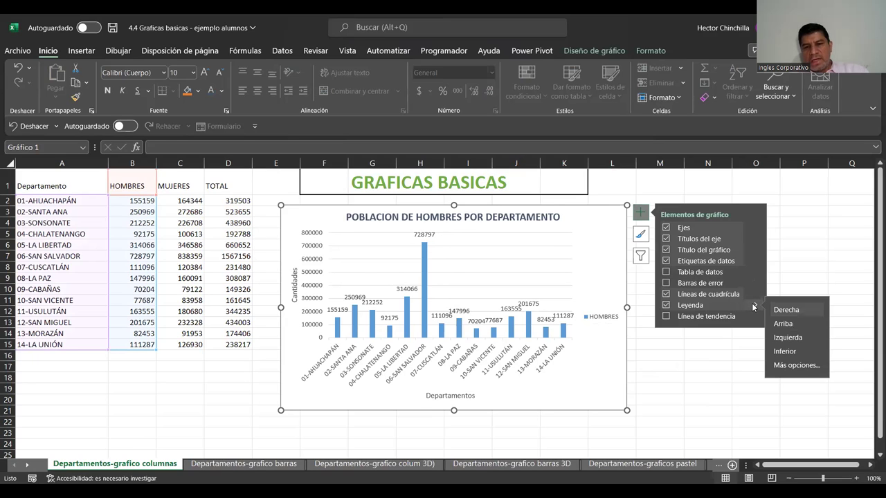
click(786, 324)
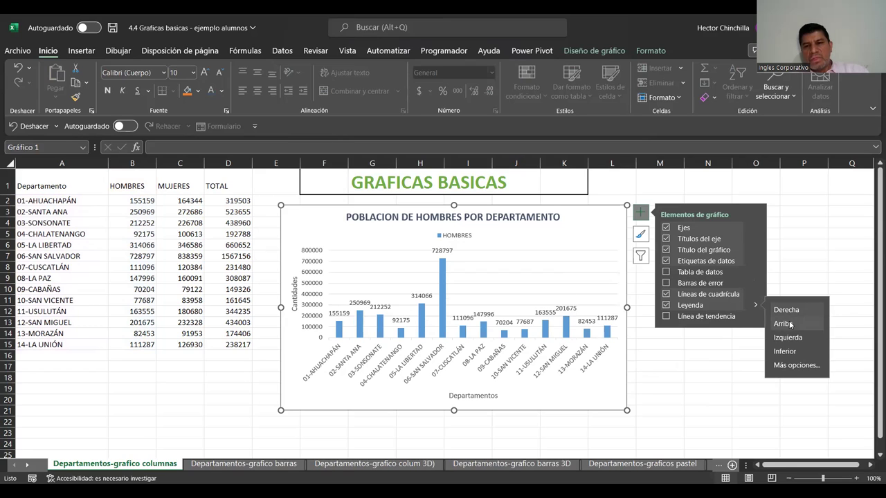
click(790, 338)
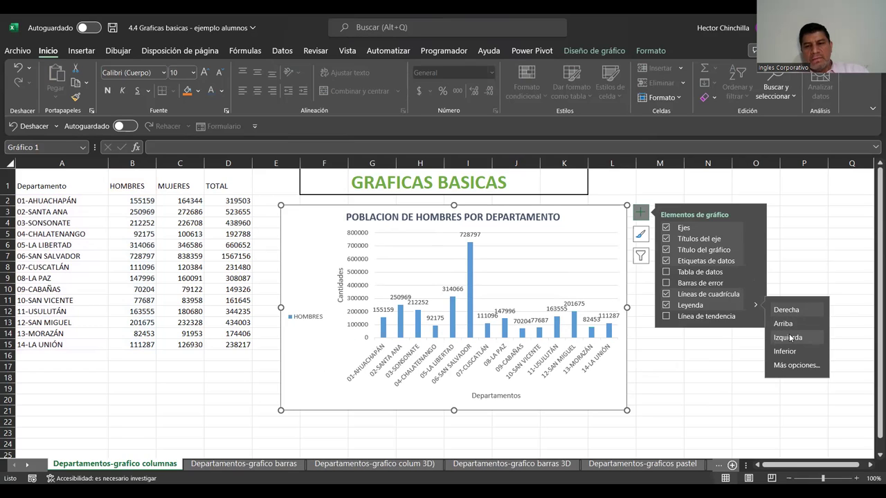
click(788, 351)
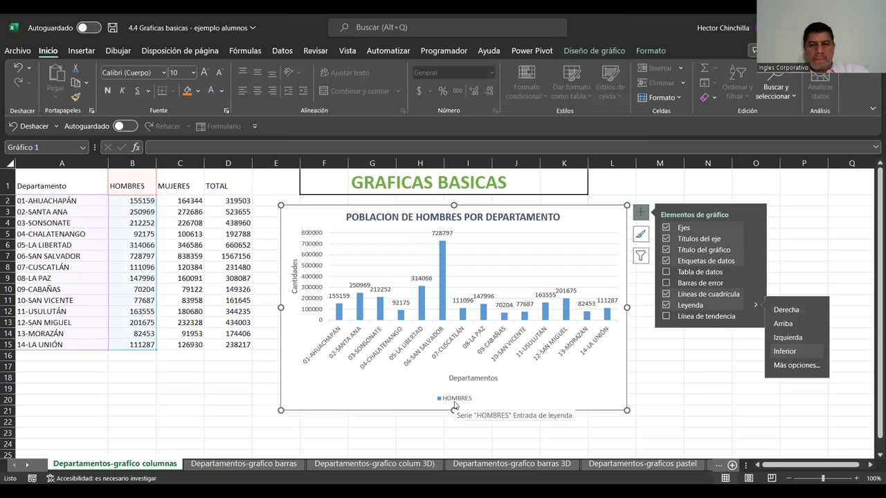
click(739, 346)
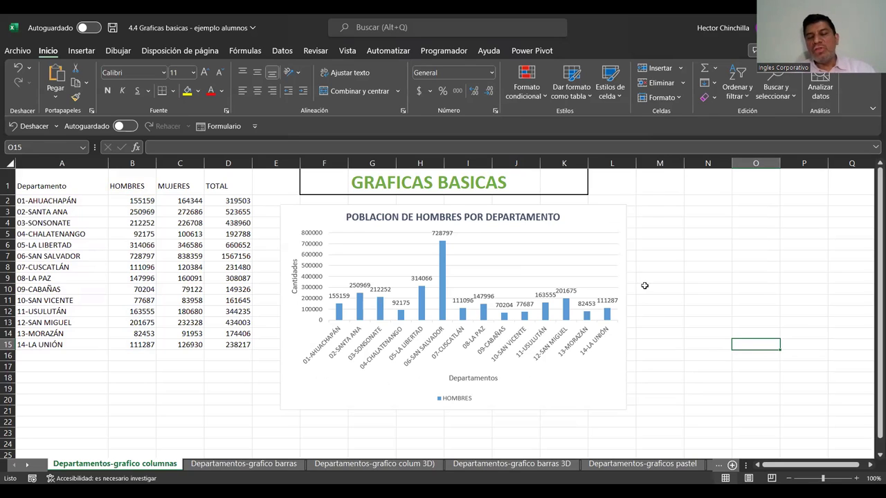
click(625, 237)
click(639, 214)
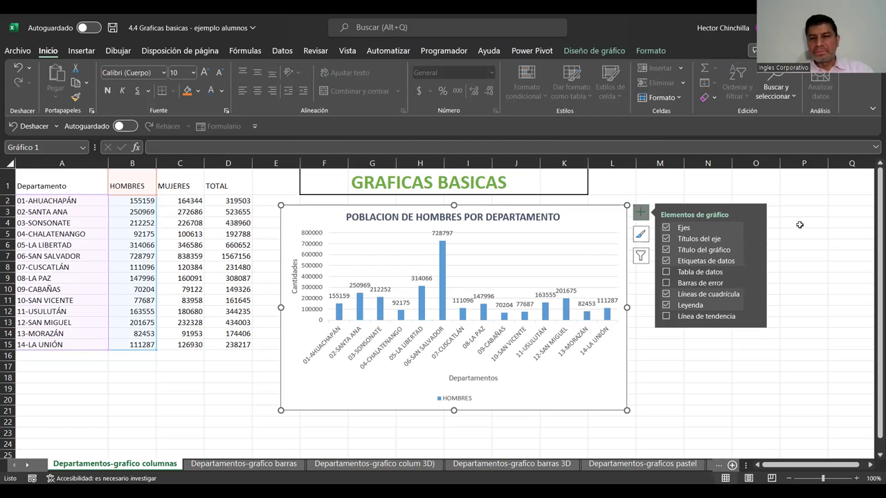
click(800, 225)
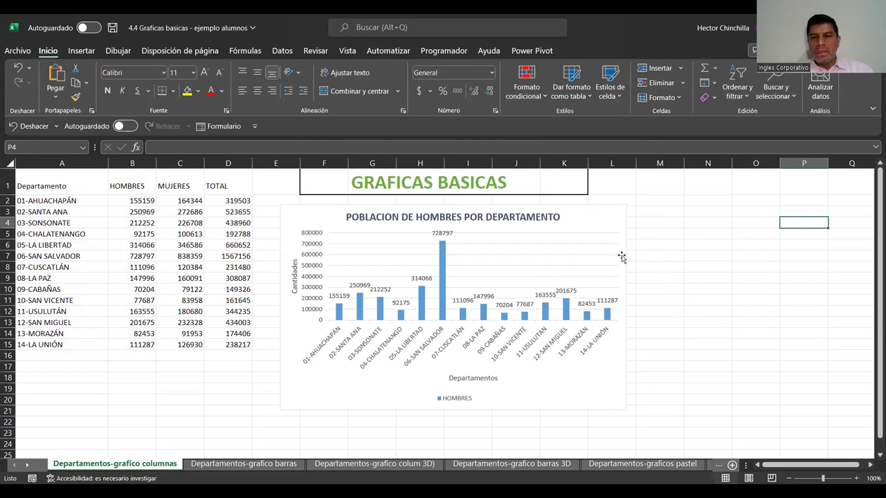
- Make the Departamentos horizontal axis title bold using the mini toolbar
click(452, 408)
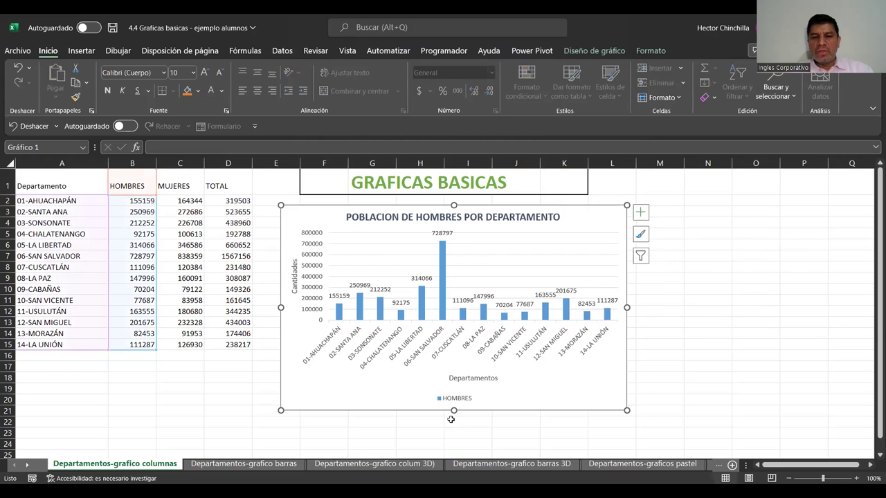
click(470, 379)
double_click(472, 377)
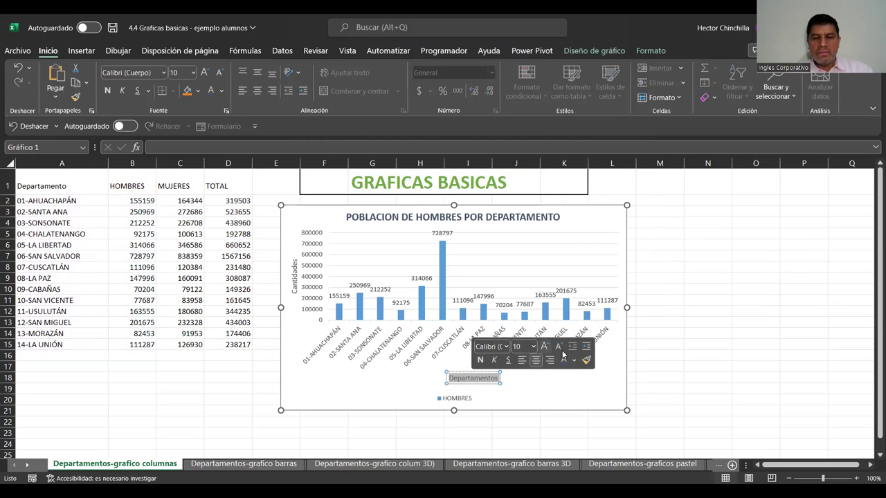
click(481, 364)
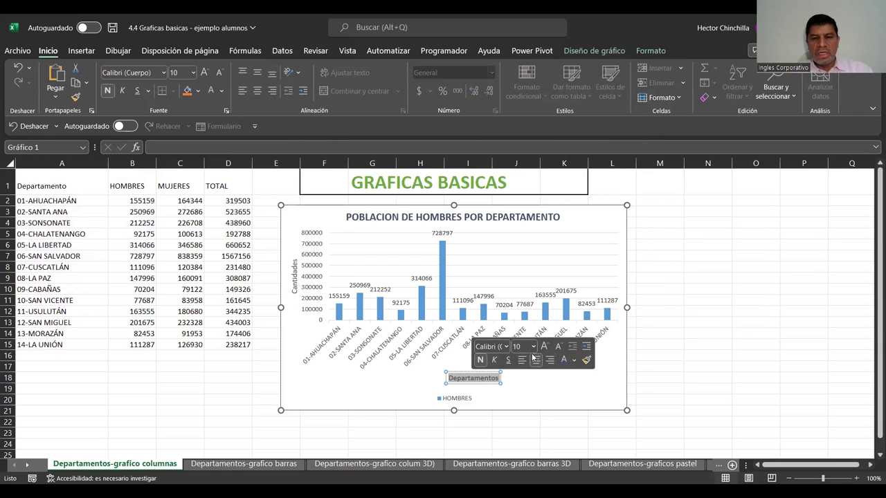
- Make the Cantidades vertical axis title bold with the ribbon's Bold (N) button
click(606, 372)
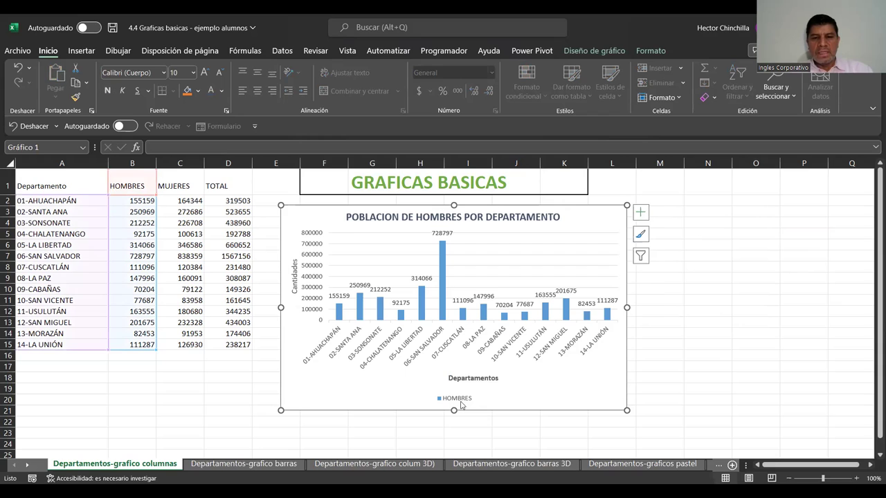
click(293, 287)
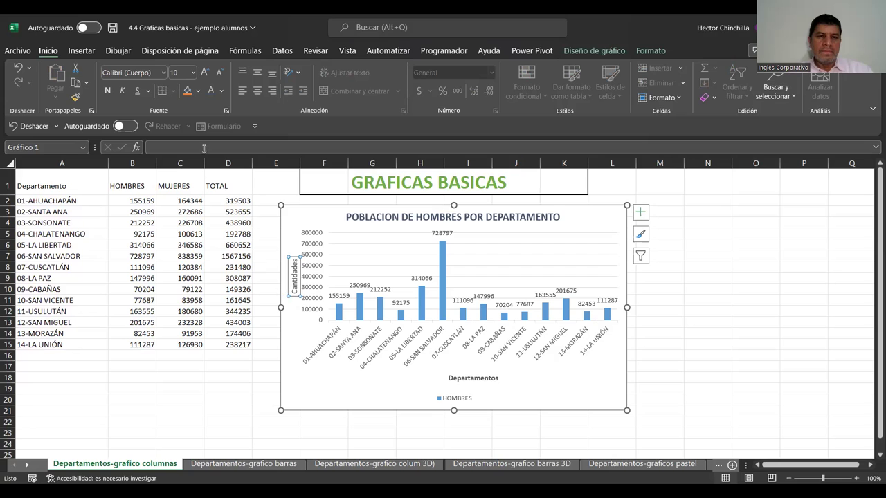
click(108, 91)
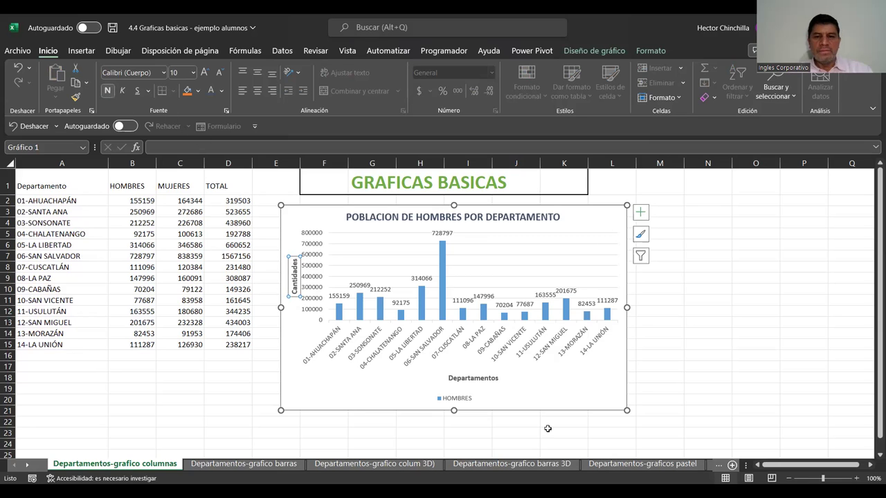
click(668, 370)
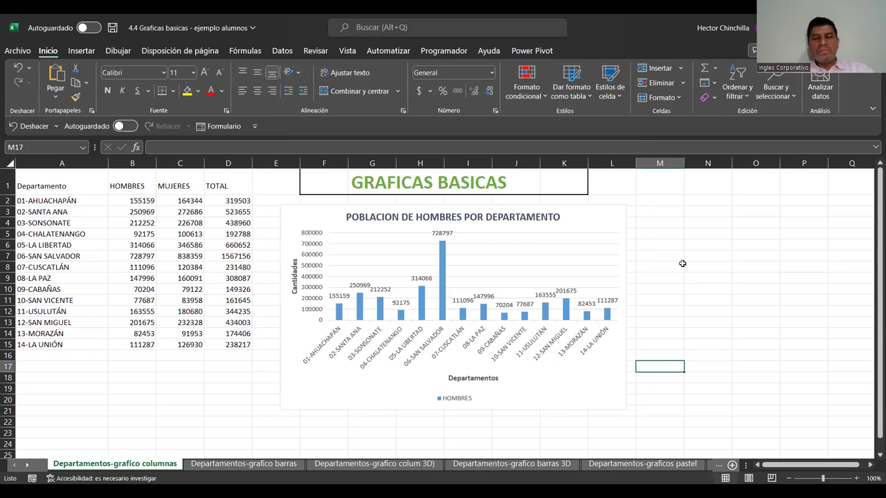
- Widen the men's population chart by dragging its lower-right handle
scroll(682, 264, down, 1)
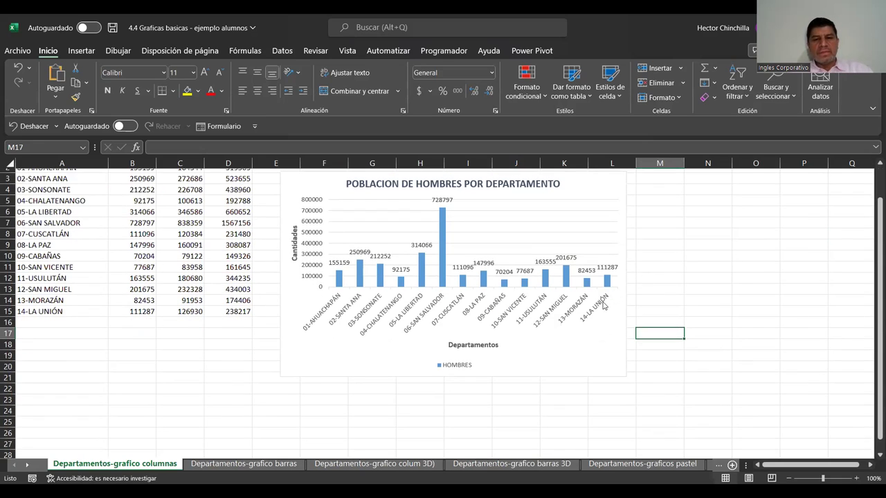
click(615, 350)
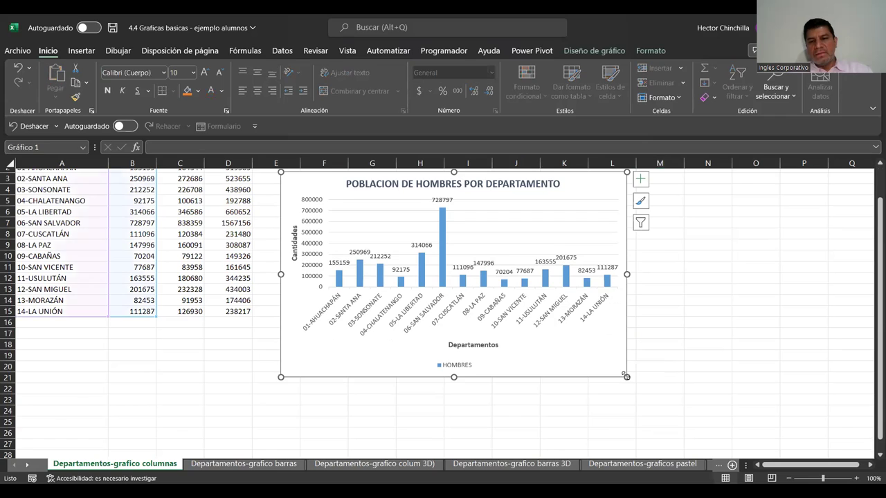
mouse_move(625, 375)
mouse_down()
mouse_move(586, 354)
mouse_move(648, 389)
mouse_up()
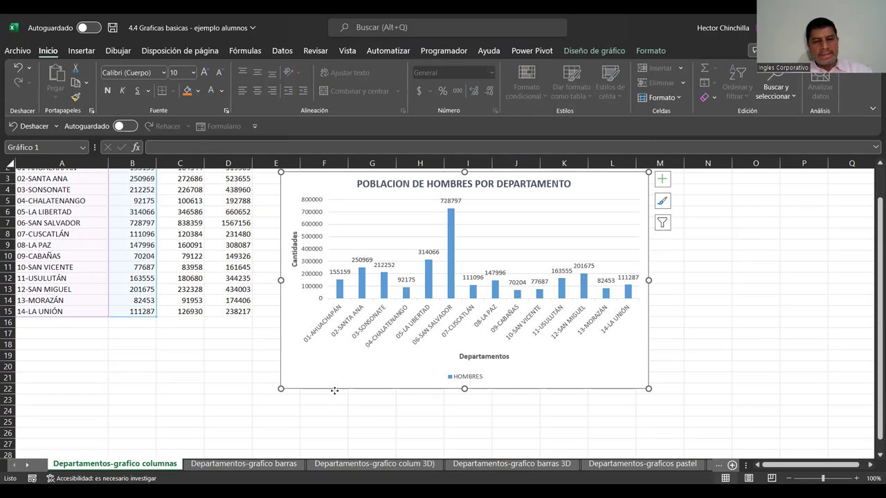
- Move the men's chart below the data table, undoing one misplaced move first
drag(334, 391, 252, 456)
key(ctrl+z)
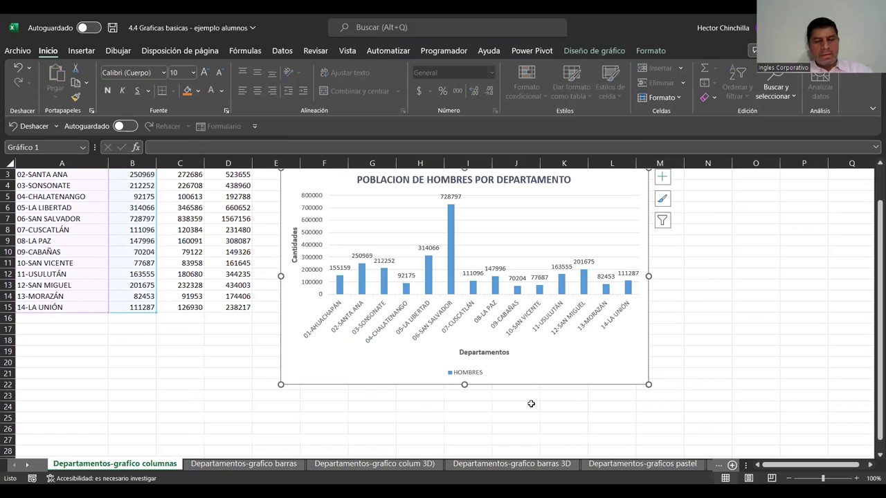
scroll(761, 319, down, 2)
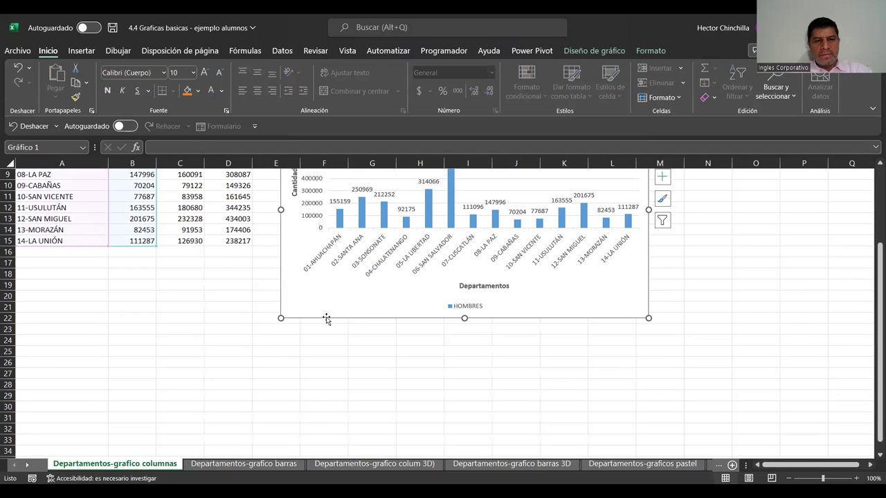
mouse_move(301, 316)
mouse_down()
mouse_move(121, 461)
mouse_move(80, 441)
mouse_up()
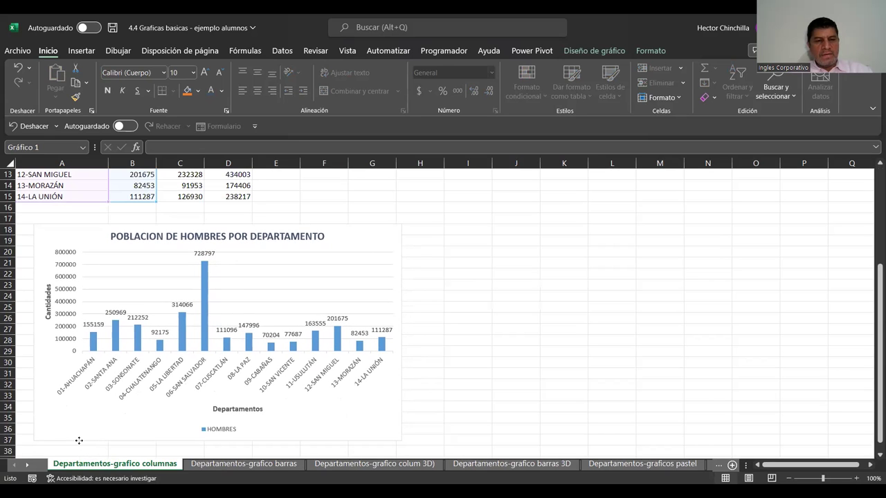
click(574, 301)
scroll(575, 302, up, 4)
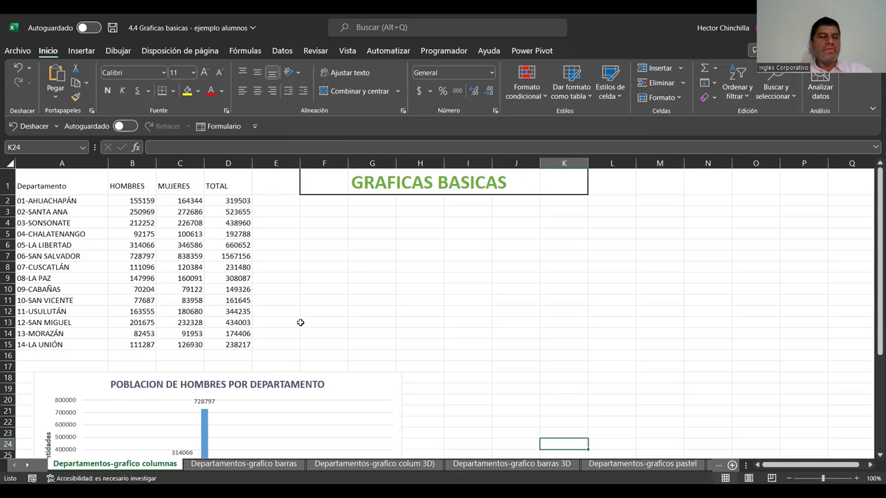
- Point out the Departamento, HOMBRES and MUJERES headers and trial-select the three columns
click(62, 186)
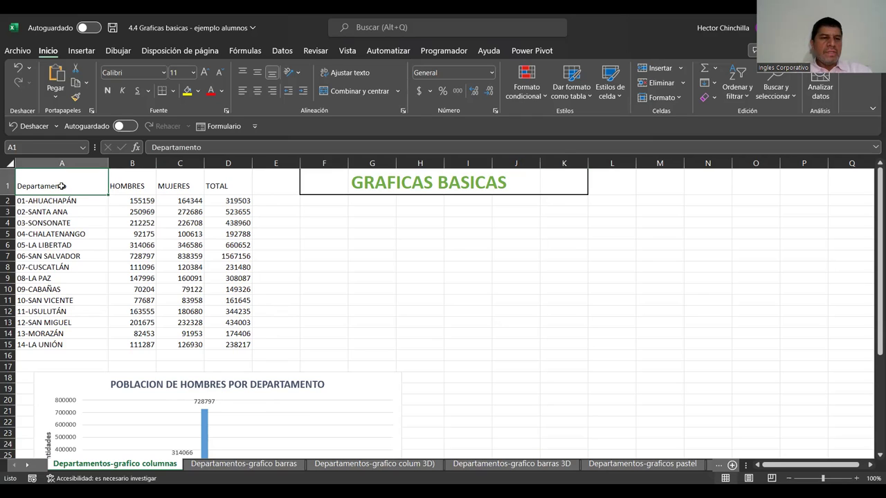
click(176, 181)
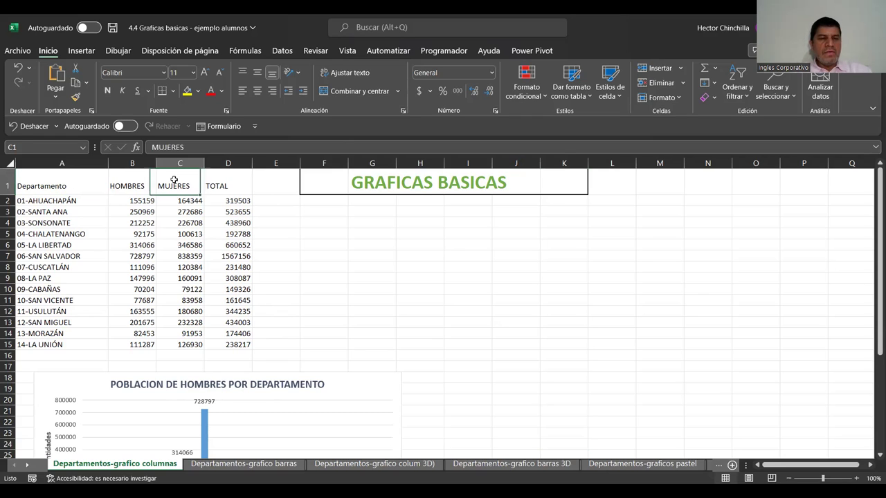
click(125, 182)
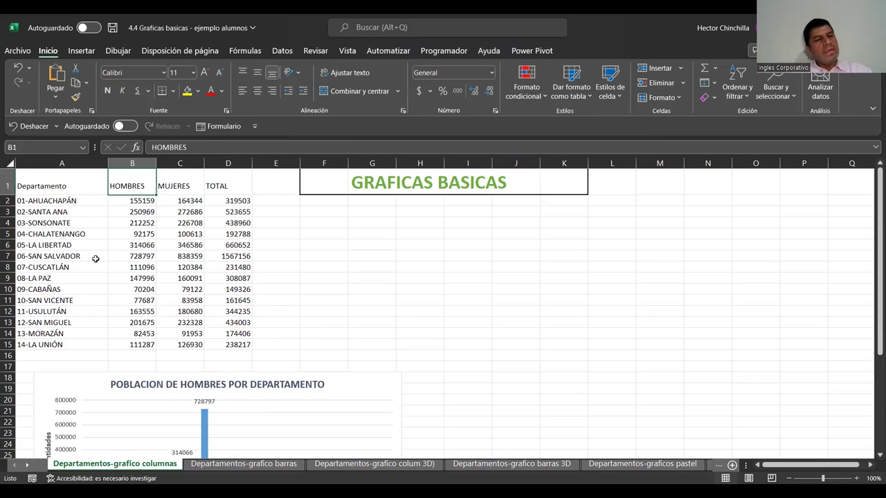
click(76, 188)
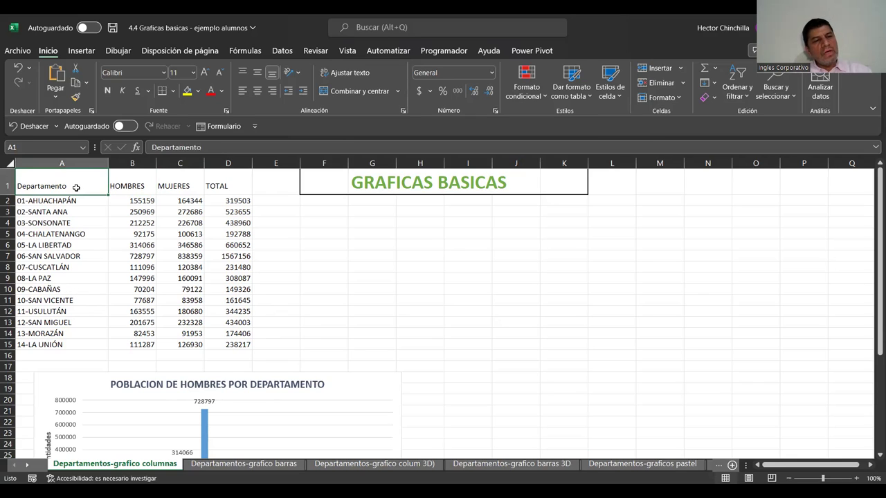
click(170, 183)
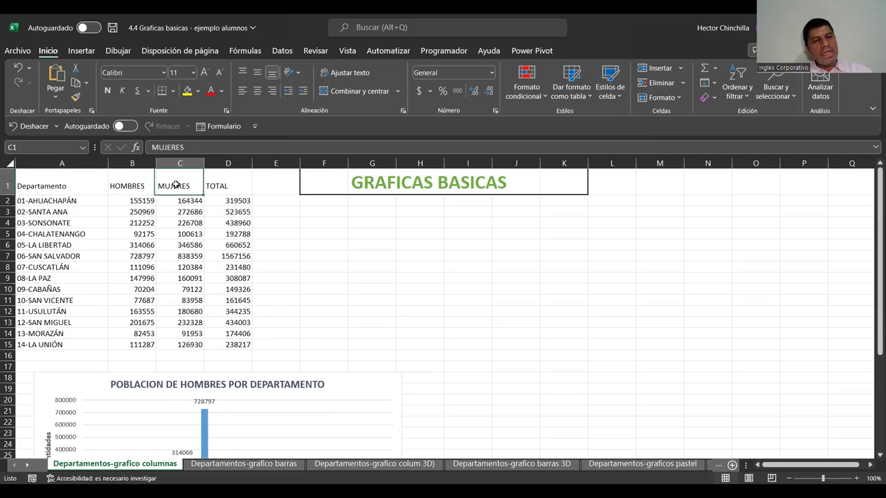
drag(76, 186, 202, 349)
click(72, 177)
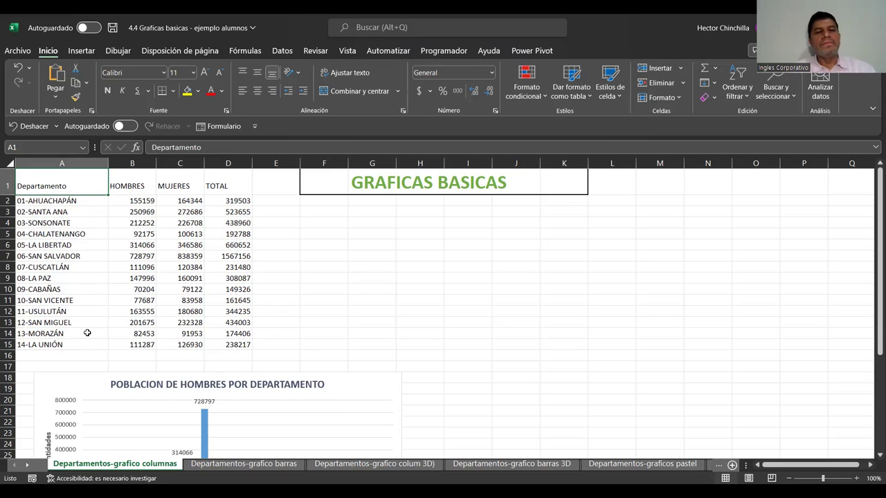
- Select department names A1:A15 together with the MUJERES values C1:C15
click(85, 222)
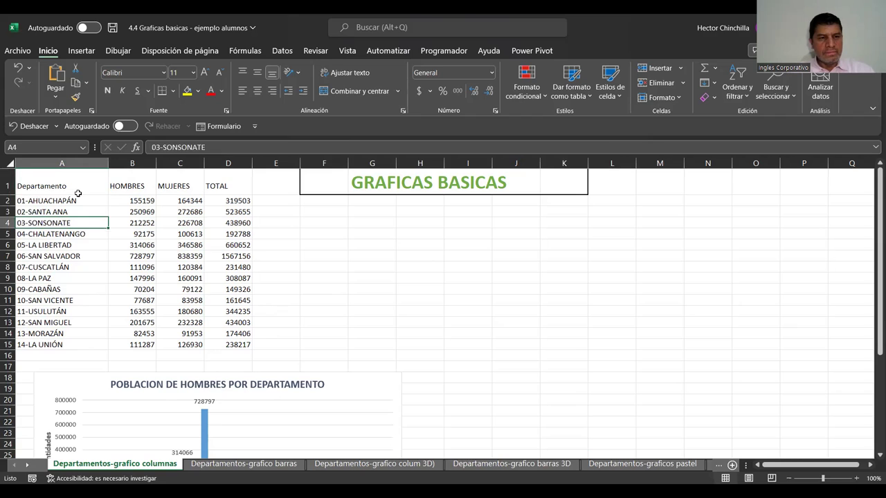
drag(74, 186, 93, 342)
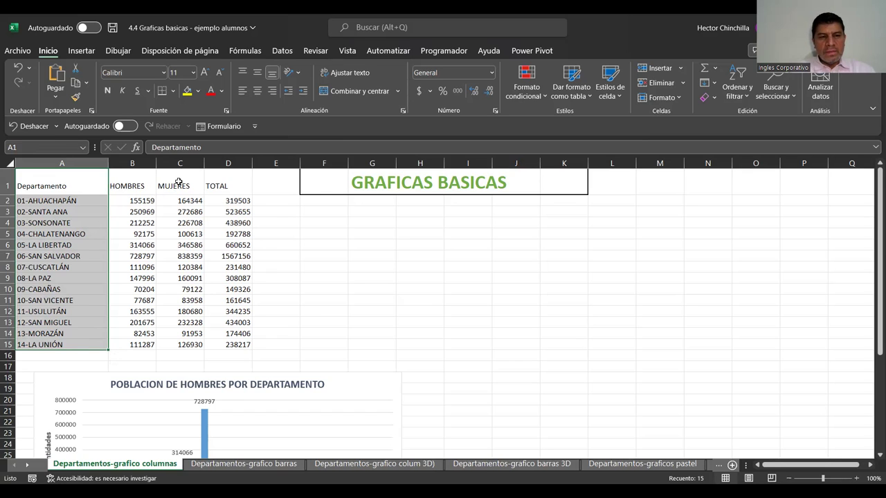
ctrl+click(178, 182)
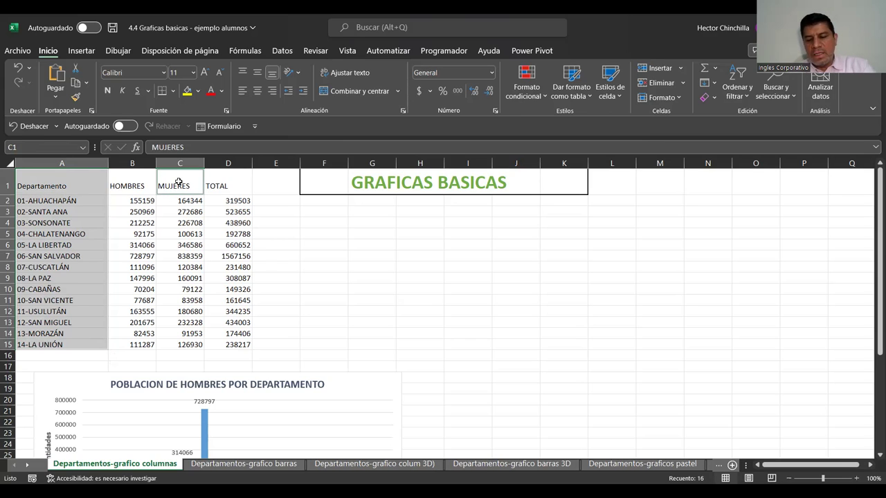
key(ctrl+shift+Down)
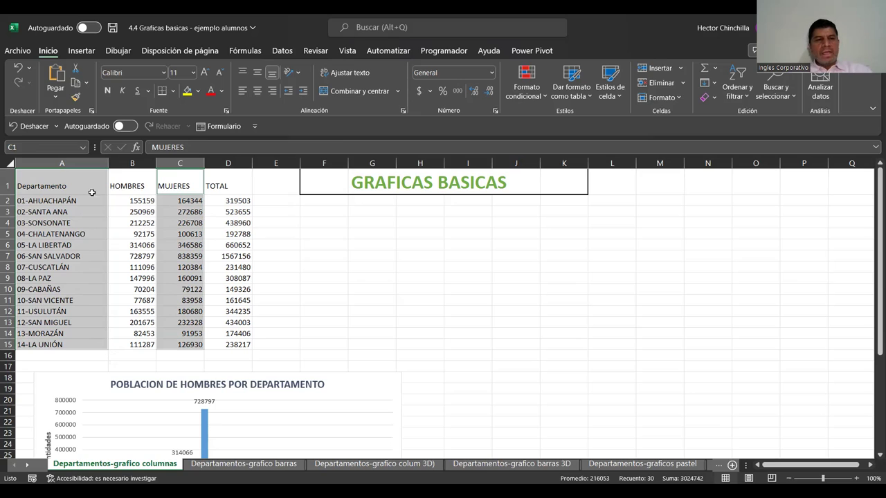
- Insert a Columnas agrupadas chart of the women's data via Más gráficos de columnas
click(84, 53)
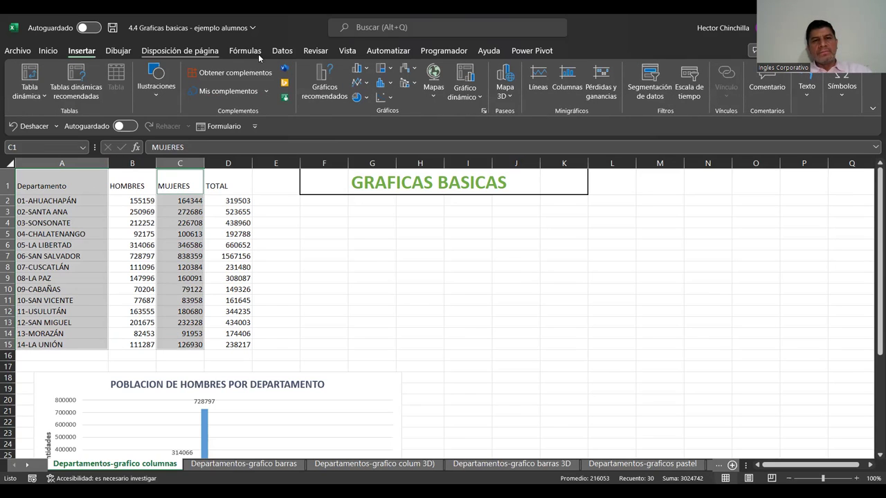
click(367, 71)
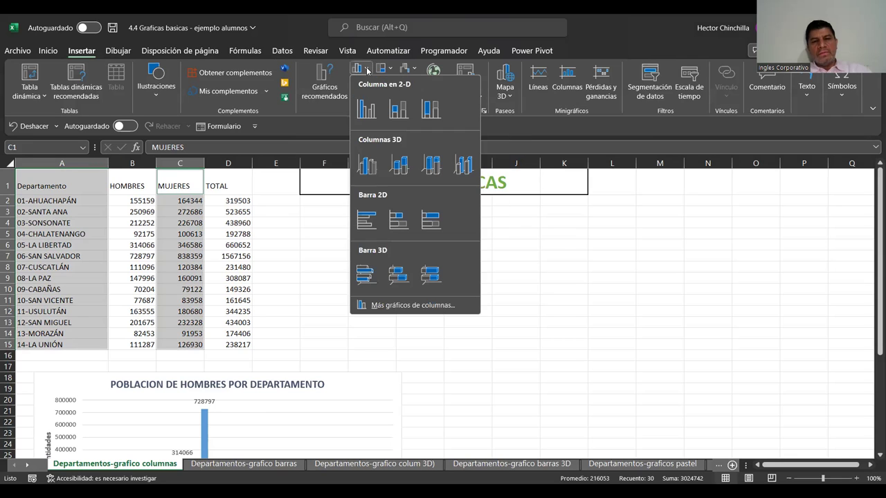
click(324, 74)
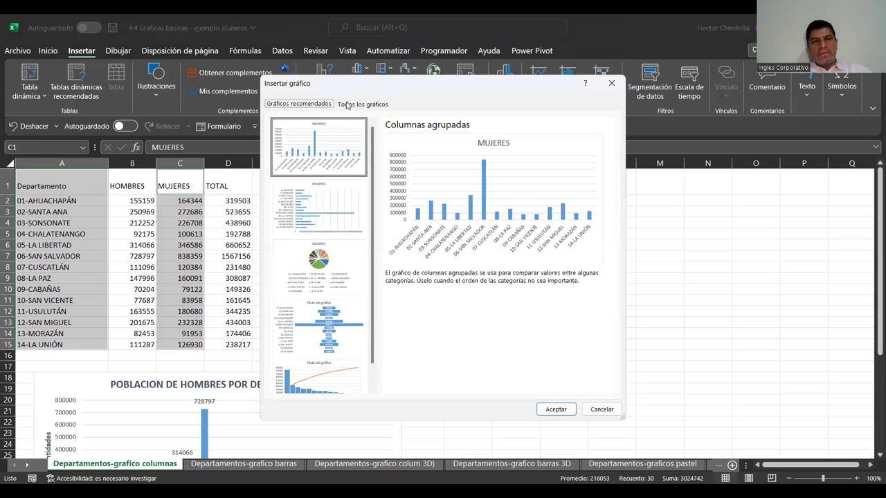
click(348, 106)
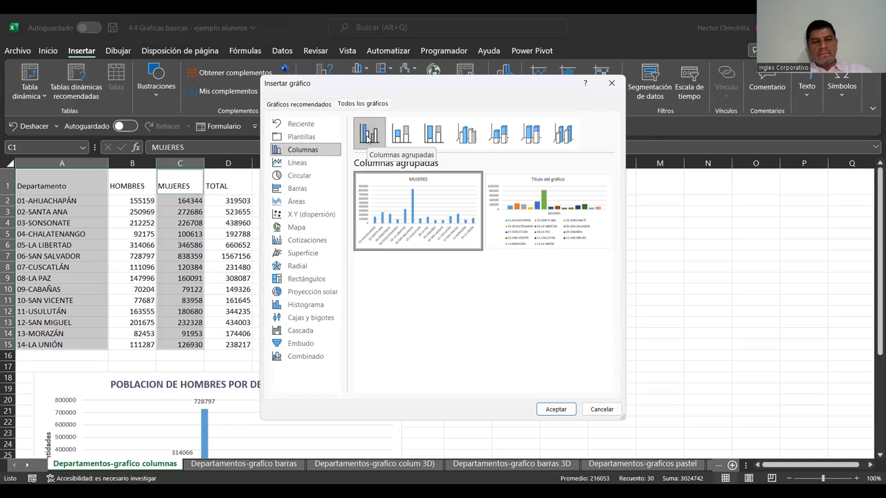
click(367, 137)
double_click(367, 138)
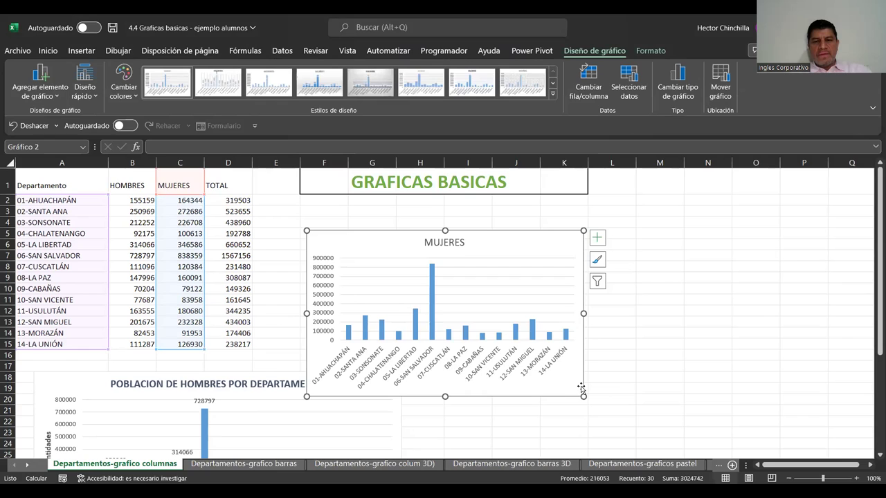
- Move the MUJERES chart next to the men's chart below the table
drag(582, 388, 618, 375)
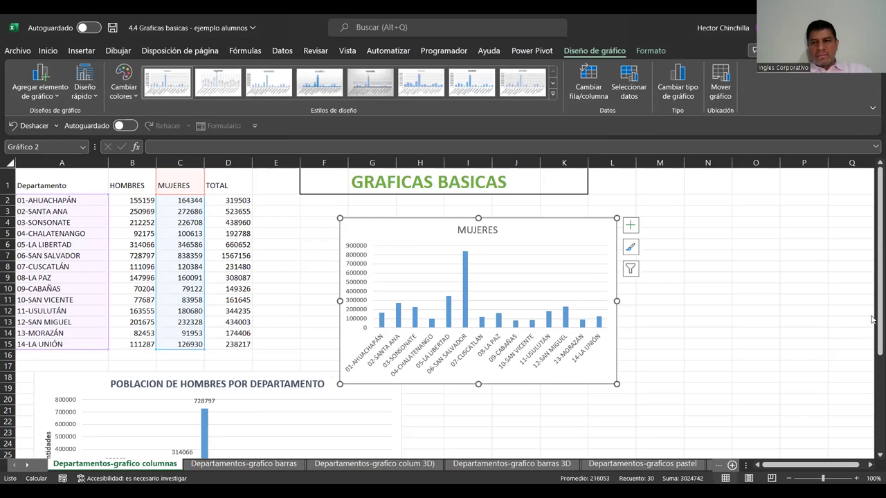
drag(874, 312, 868, 394)
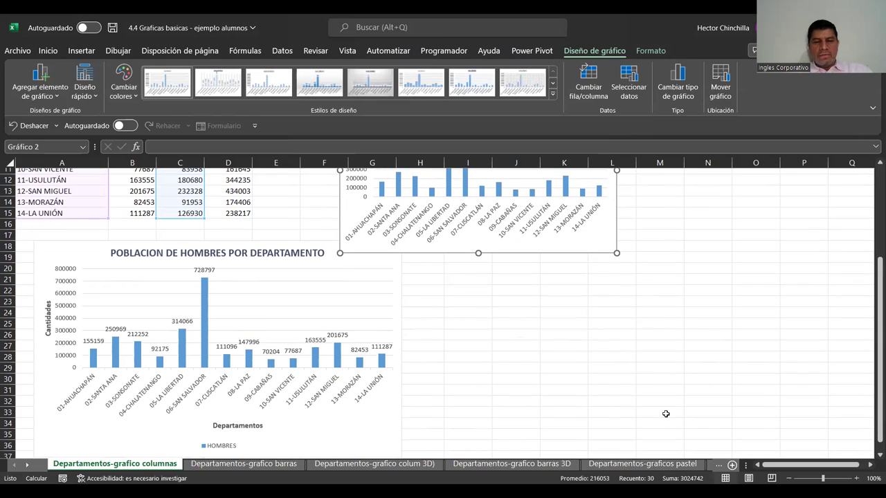
drag(504, 256, 575, 412)
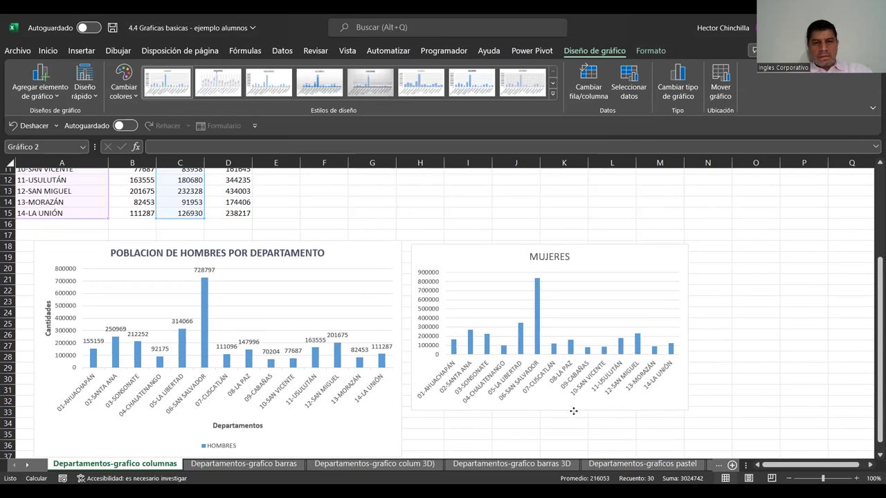
drag(575, 412, 573, 411)
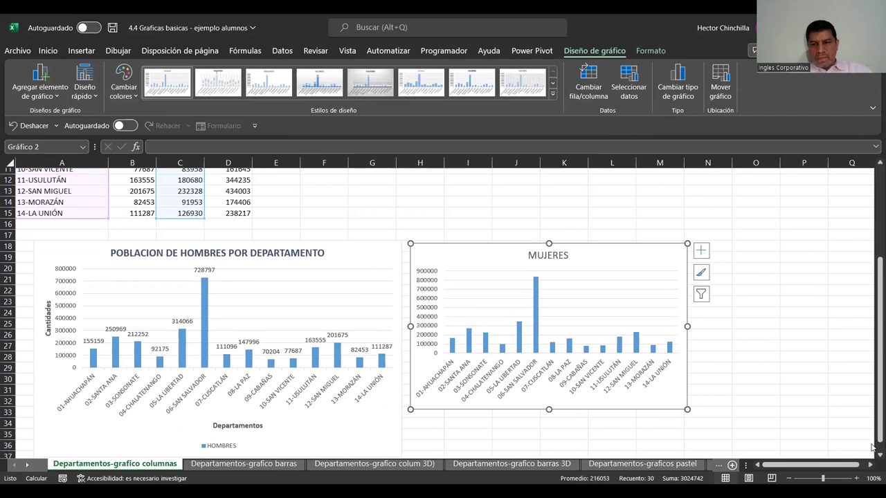
- Enlarge the MUJERES chart to roughly match the men's chart size
scroll(682, 364, down, 2)
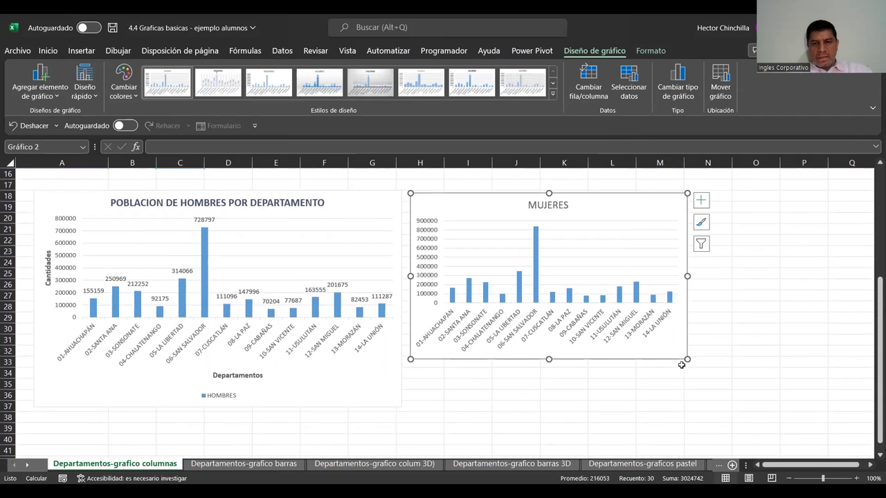
drag(687, 360, 740, 402)
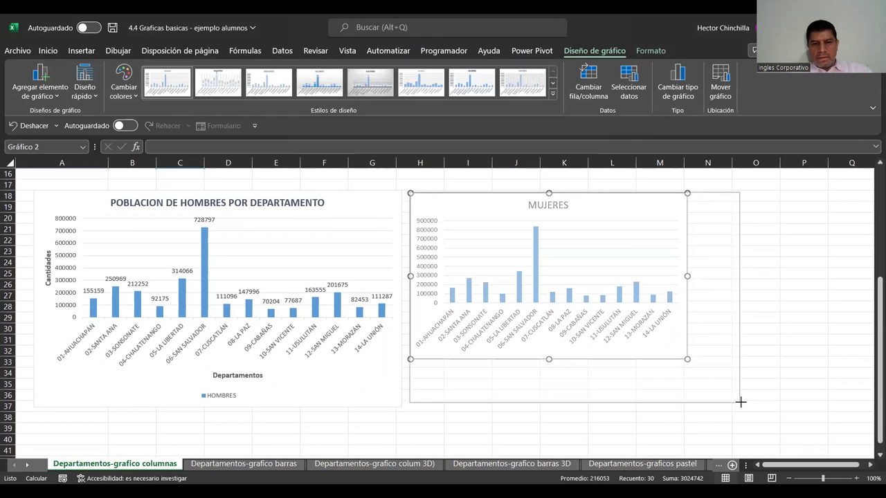
drag(740, 402, 749, 406)
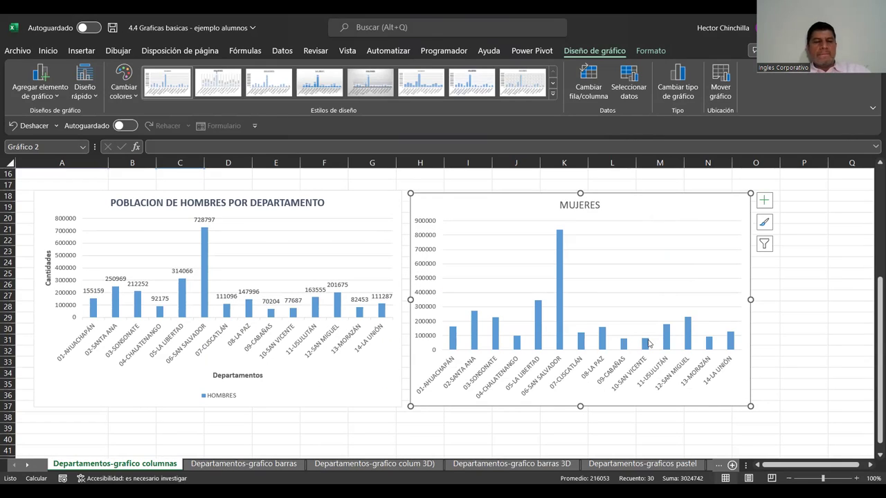
- Retitle the women's chart POBLACION DE MUJERES POR DEPARTAMENTO
click(583, 206)
double_click(587, 204)
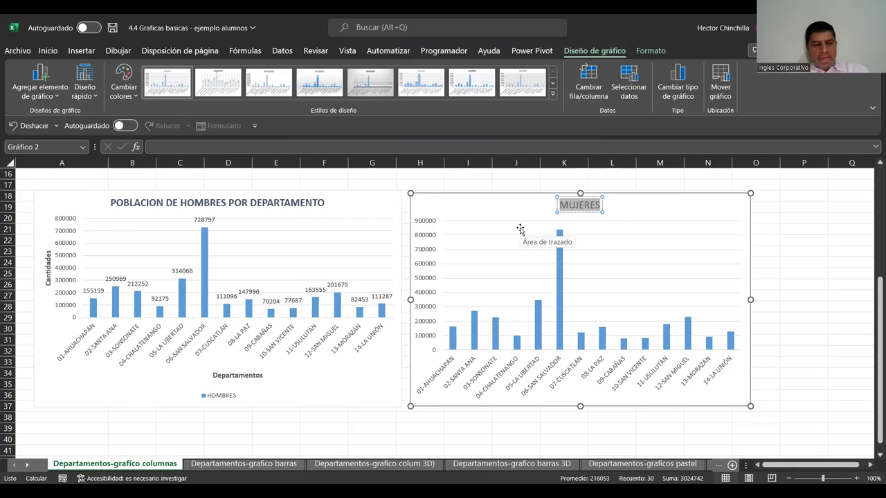
text(POBLACION DE)
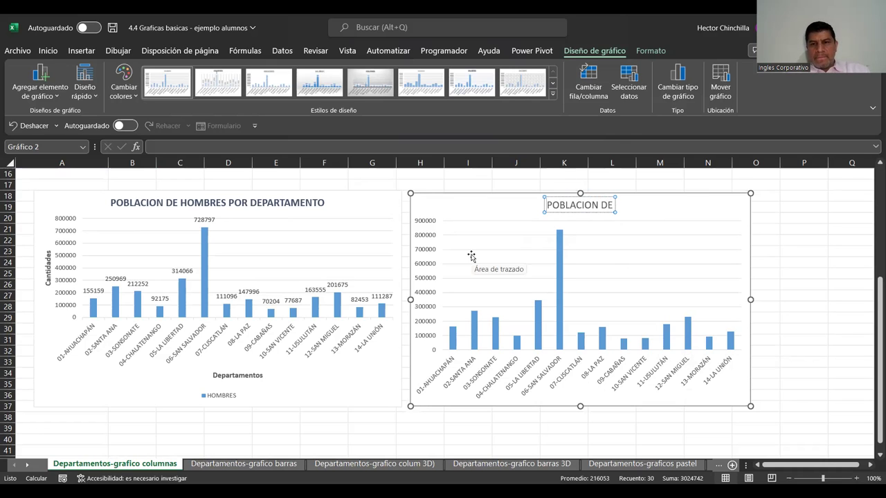
text( MUJERES)
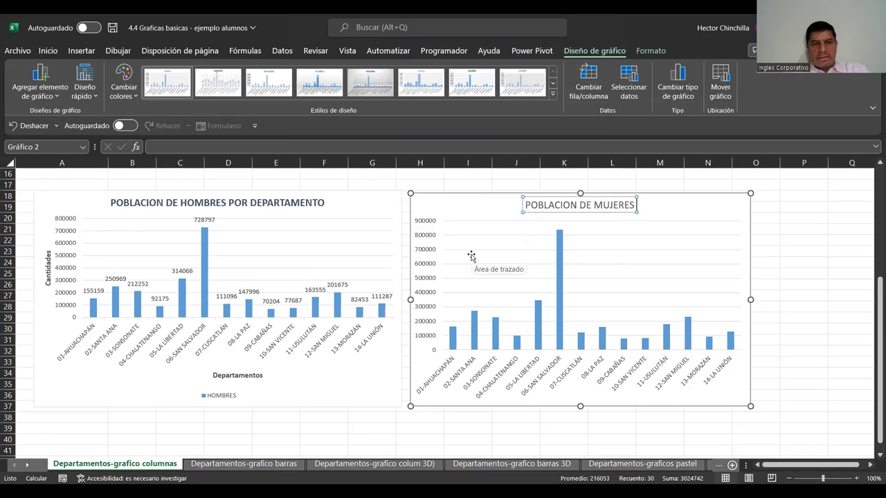
text( POR DEPARTAMENTO)
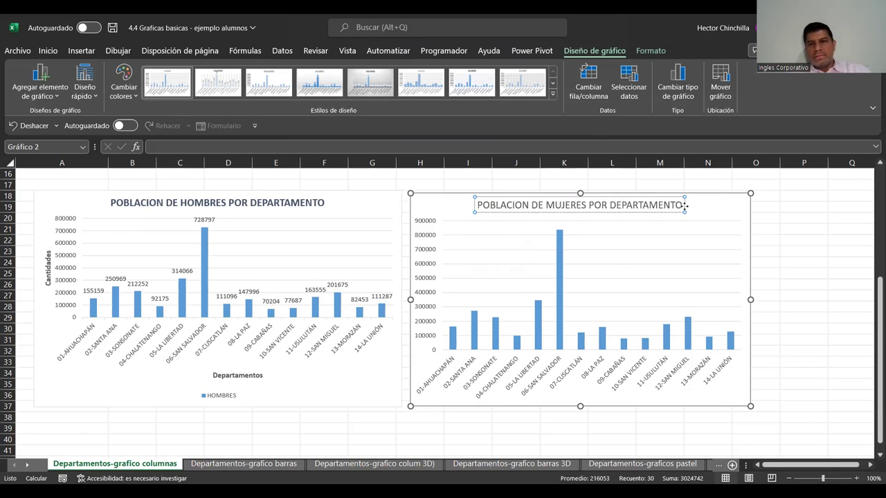
click(660, 214)
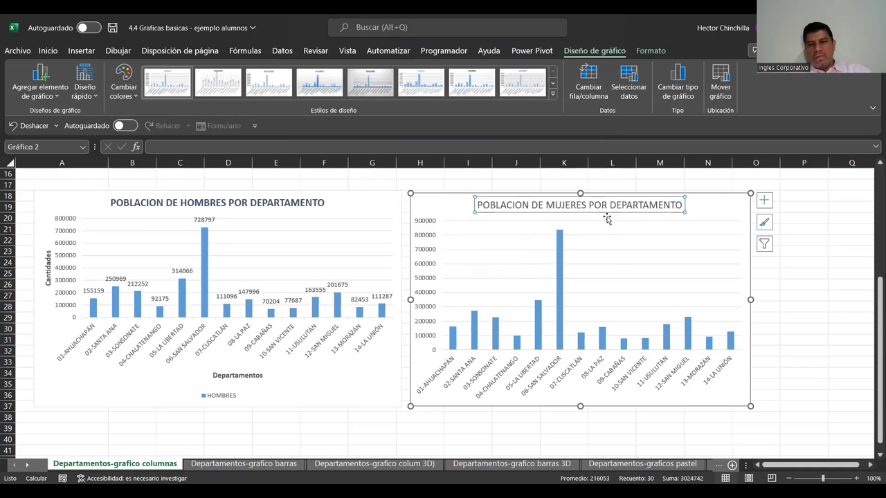
- Make the women's chart title bold from the Inicio tab
click(50, 54)
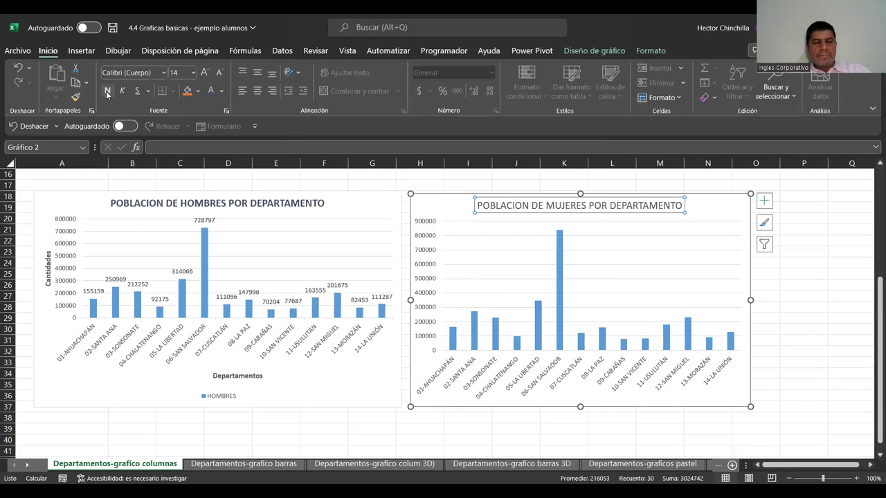
click(107, 91)
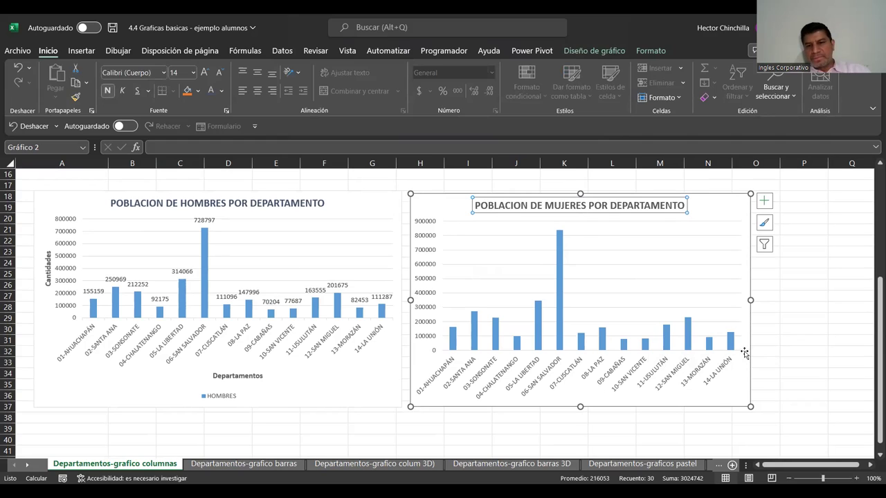
click(803, 333)
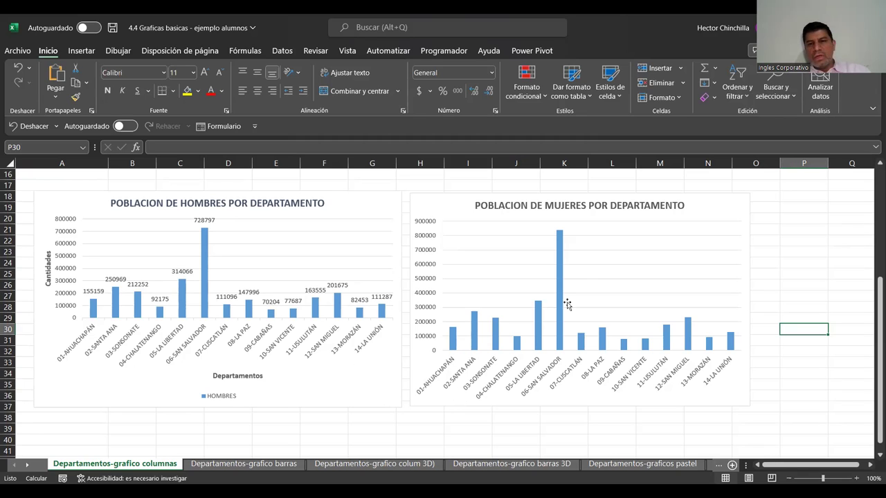
- Add Títulos del eje, Etiquetas de datos and Leyenda to the women's chart, leaving Tabla de datos off
click(744, 207)
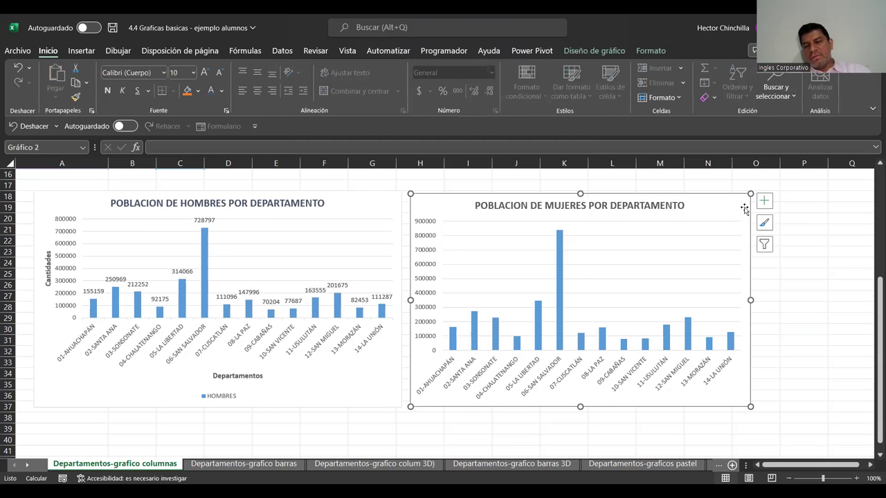
click(720, 231)
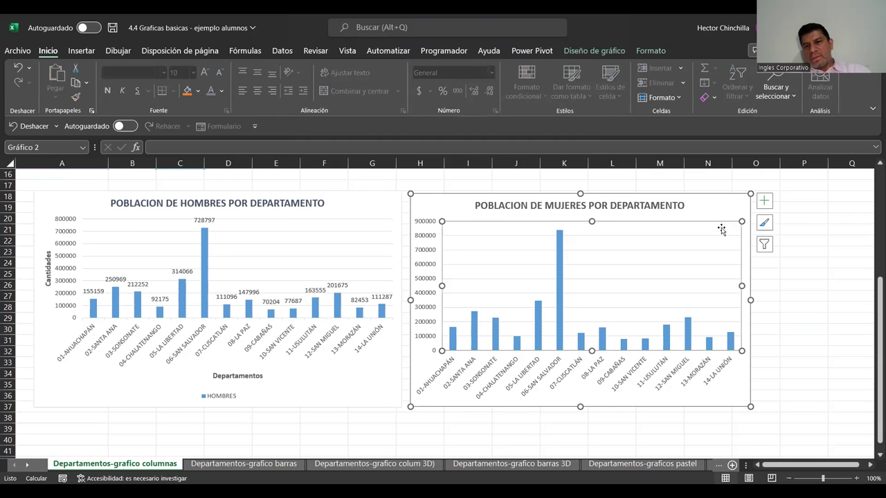
click(827, 218)
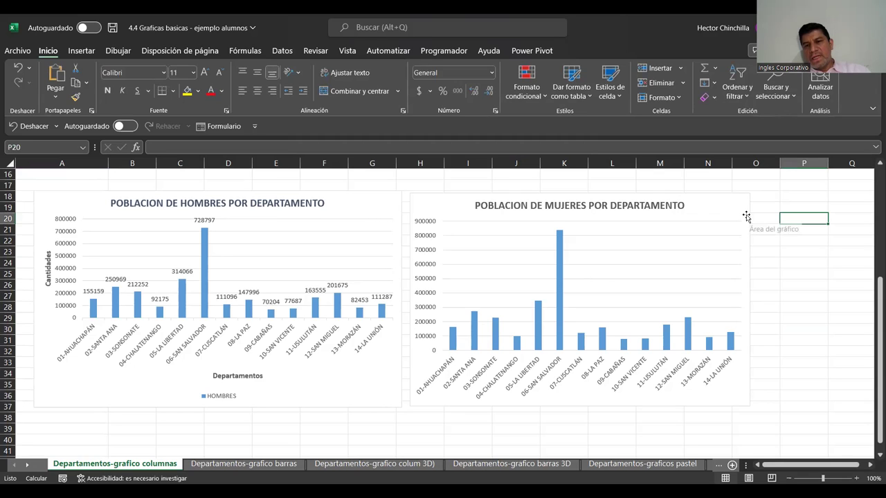
click(746, 217)
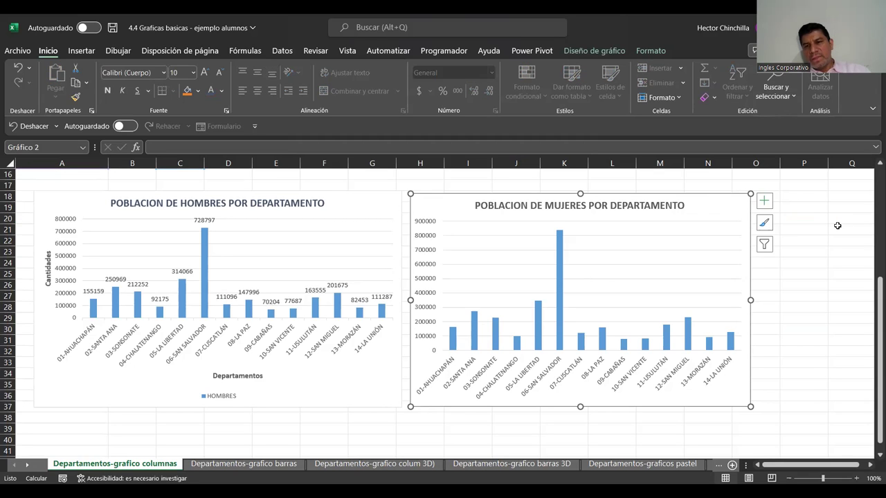
click(764, 203)
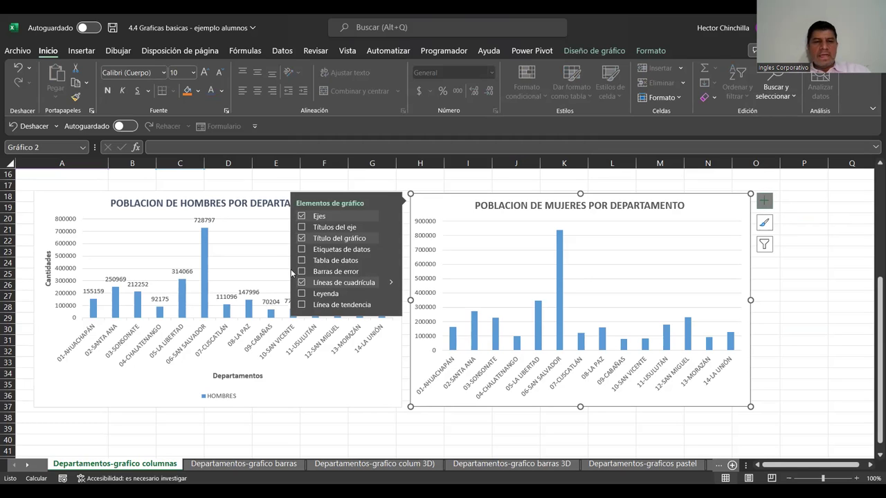
click(303, 227)
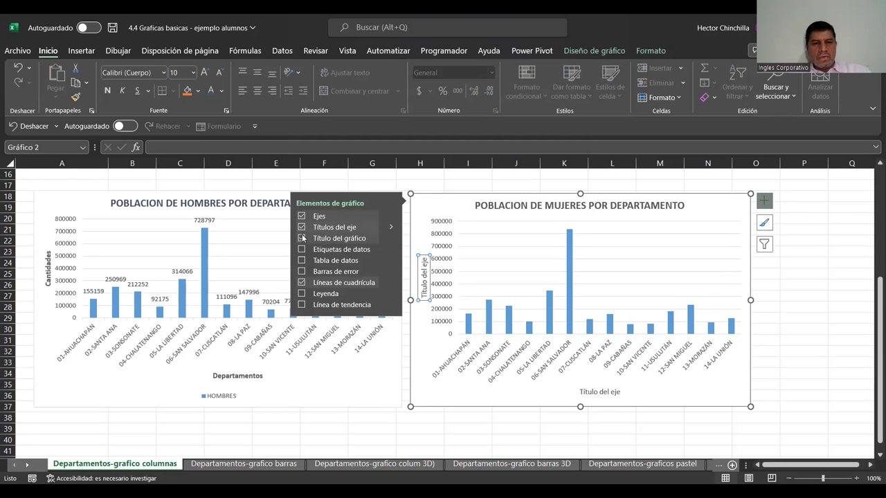
click(302, 249)
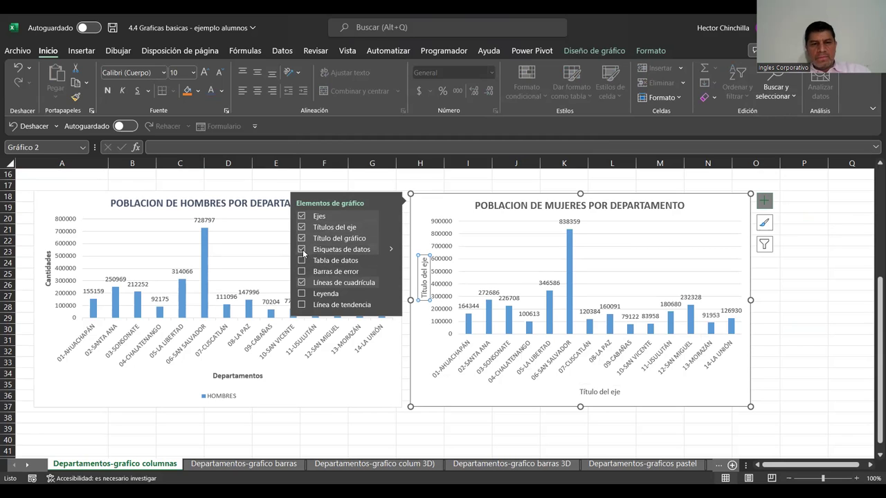
click(303, 261)
click(302, 261)
click(302, 293)
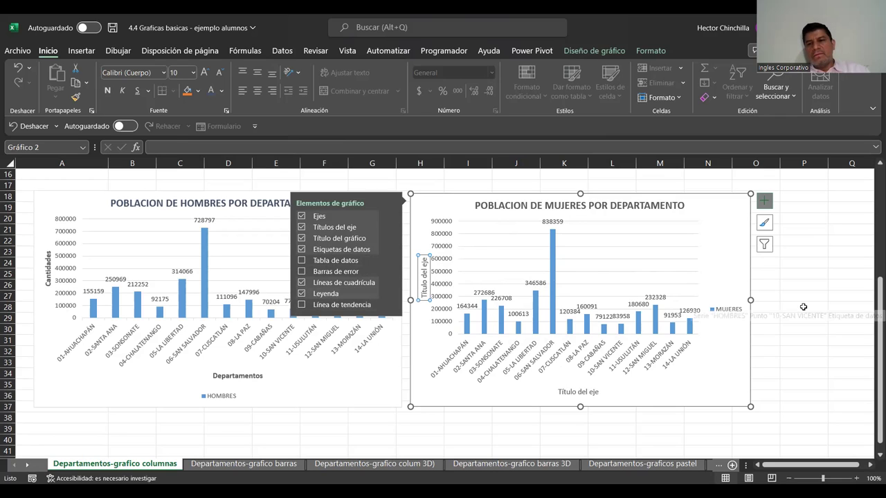
- Rename the women's chart axis titles to Departamentos and Cantidades
click(575, 393)
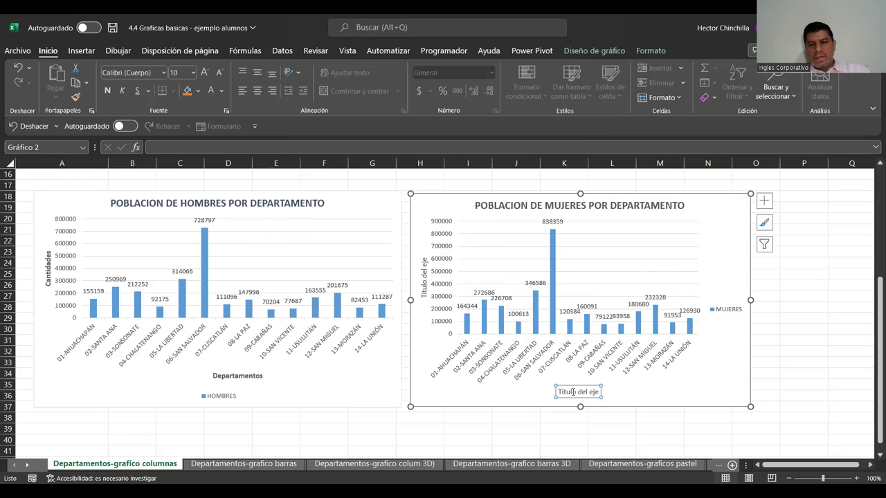
click(573, 392)
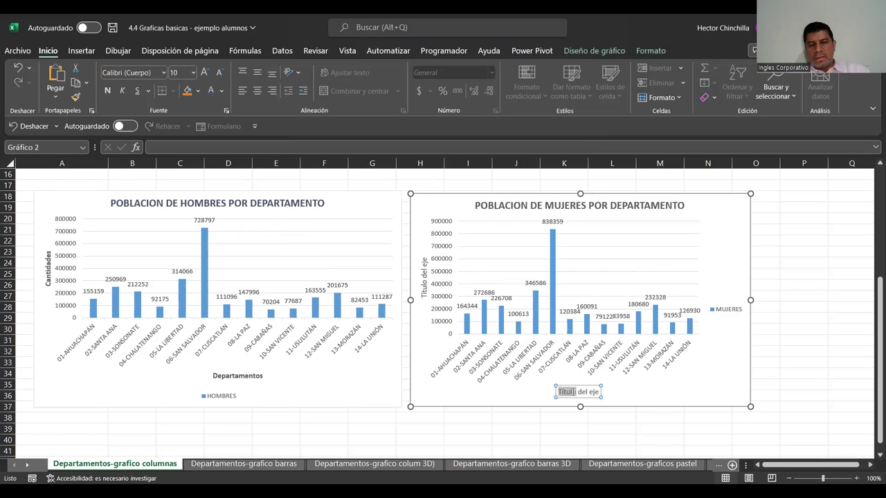
triple_click(573, 391)
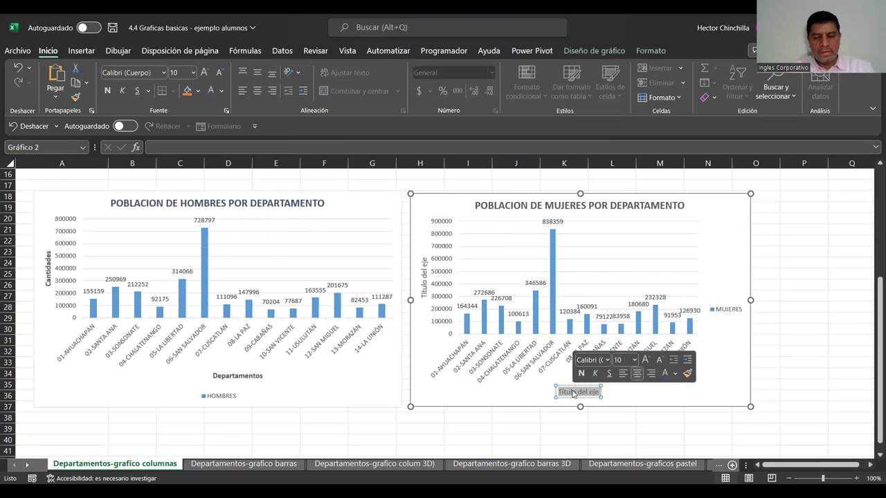
text(De)
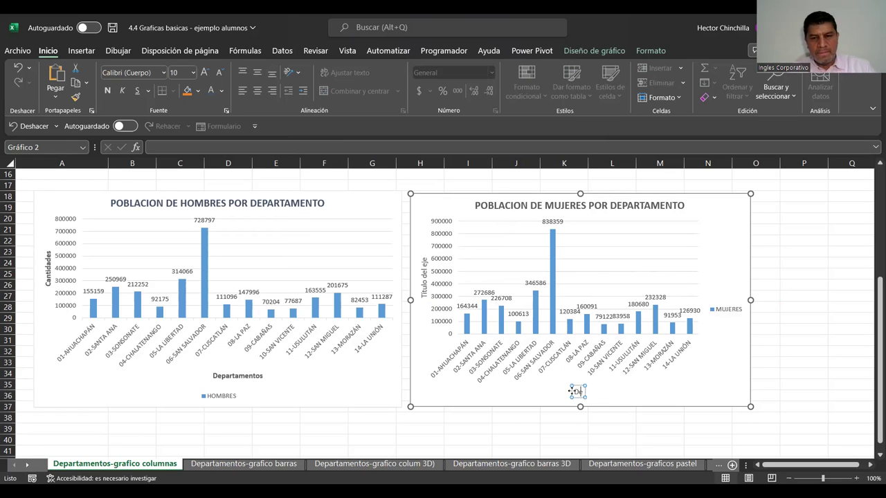
text(partamentos)
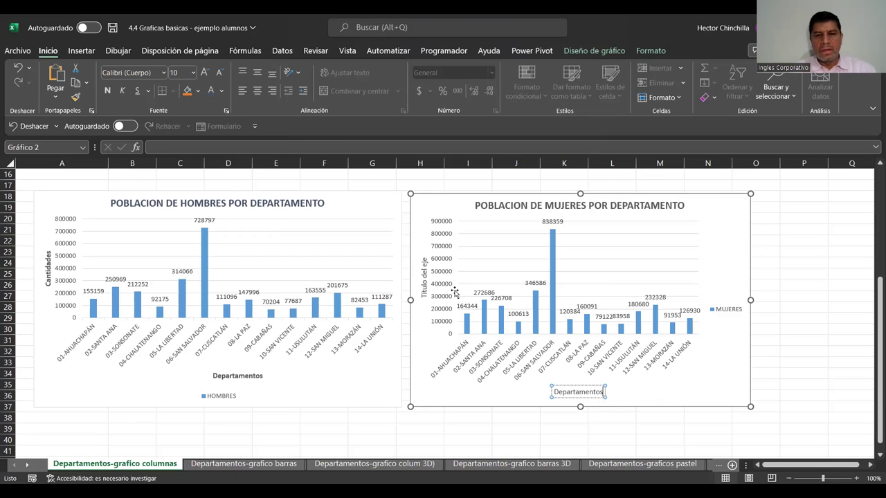
click(424, 291)
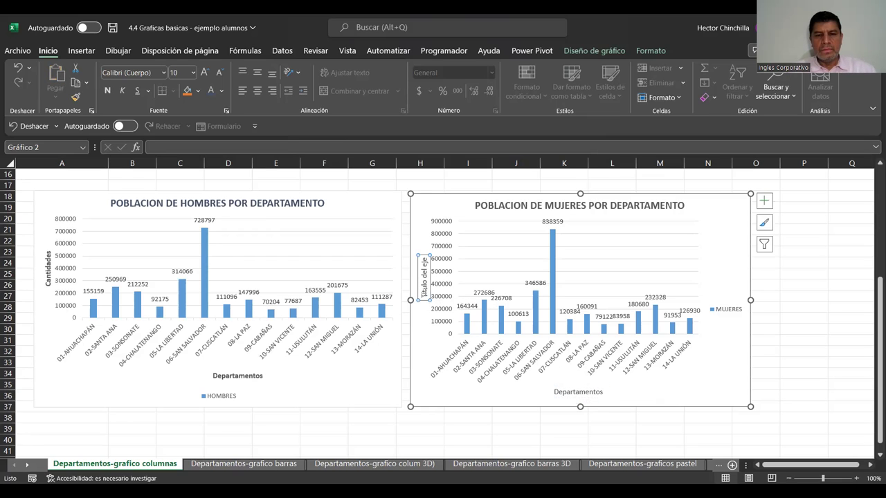
triple_click(423, 292)
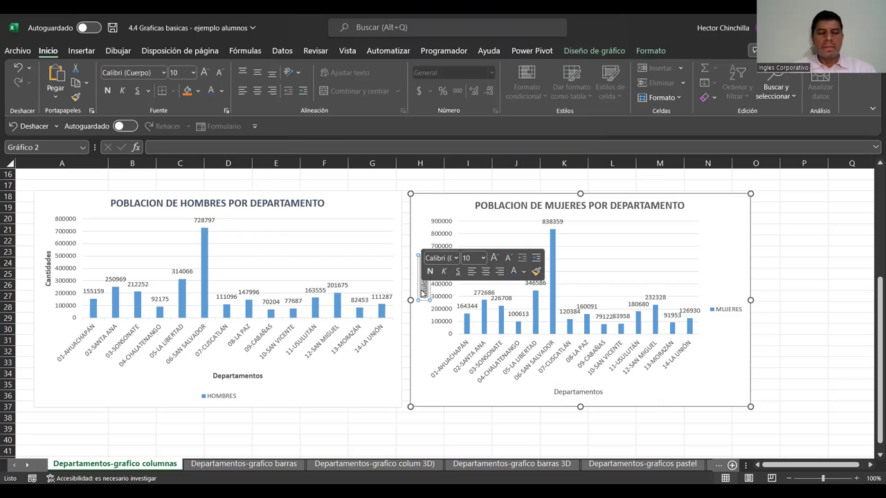
key(Delete)
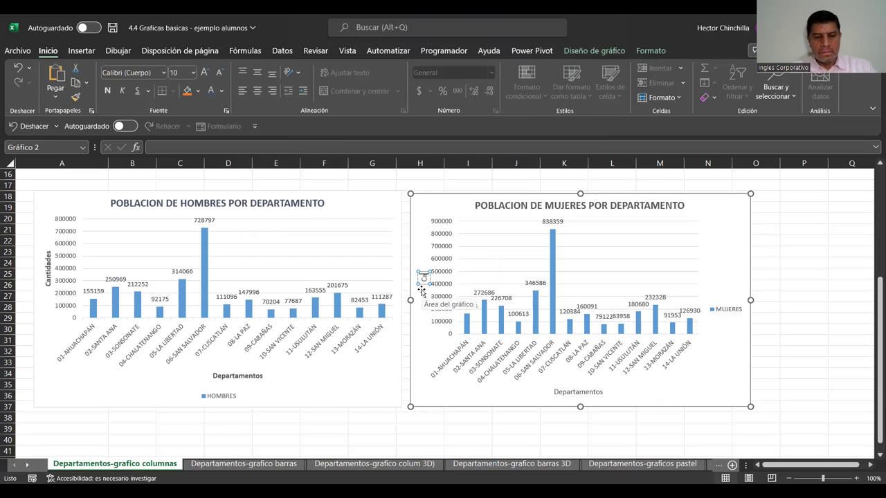
text(Cantidades)
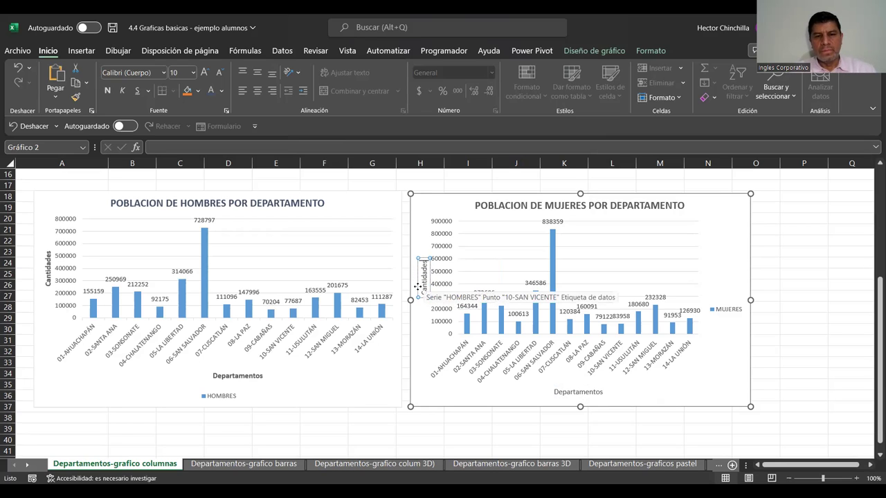
click(418, 286)
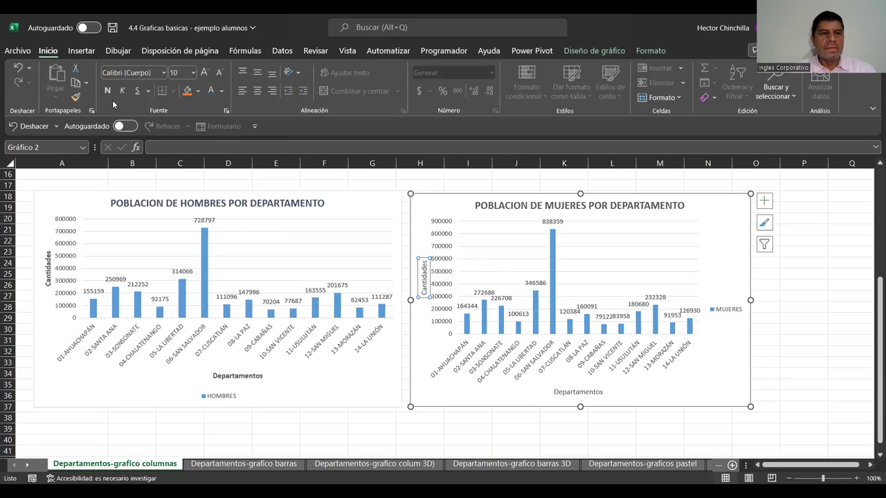
- Make the women's Departamentos axis title bold with Bold (N)
click(579, 392)
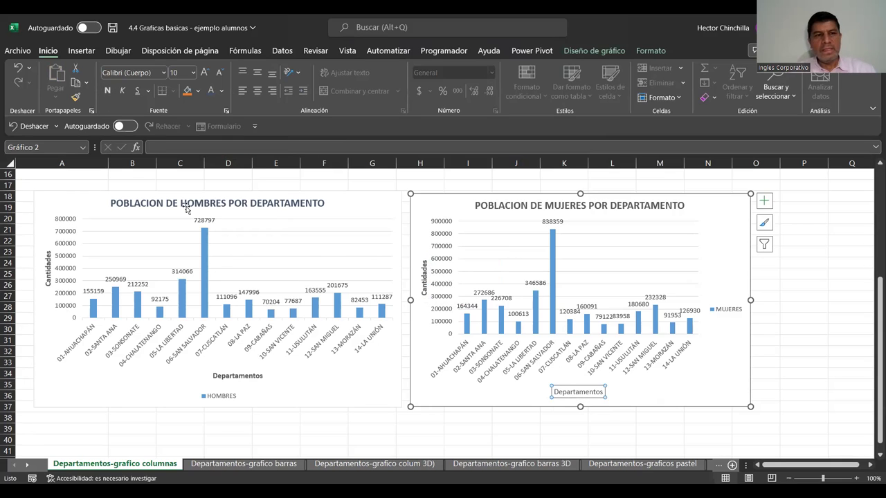
click(107, 91)
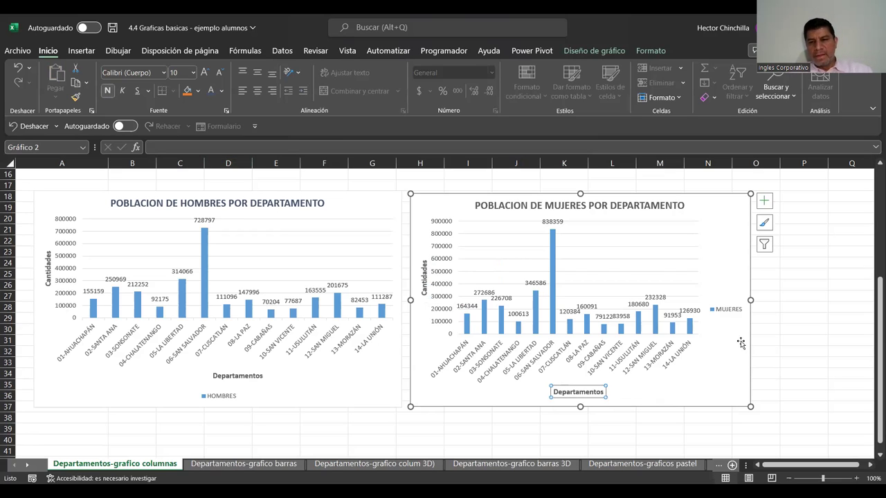
click(757, 360)
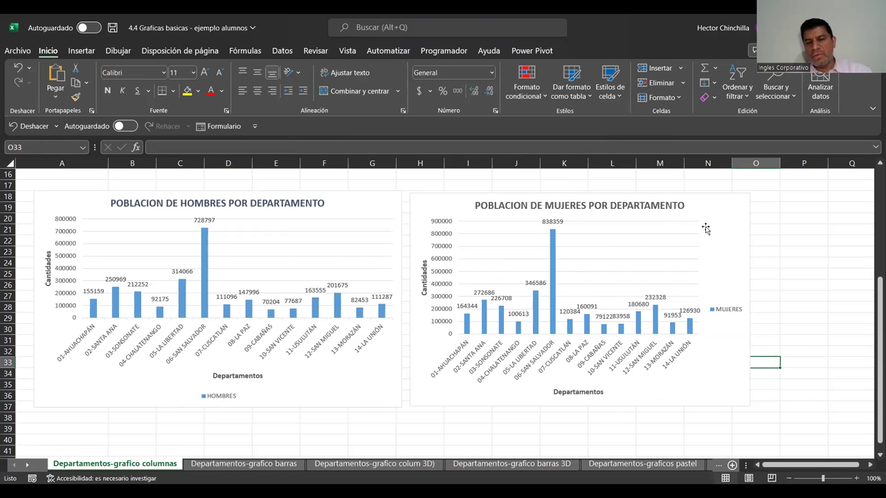
- Set the women's chart MUJERES legend to Inferior so it sits below the plot
click(745, 327)
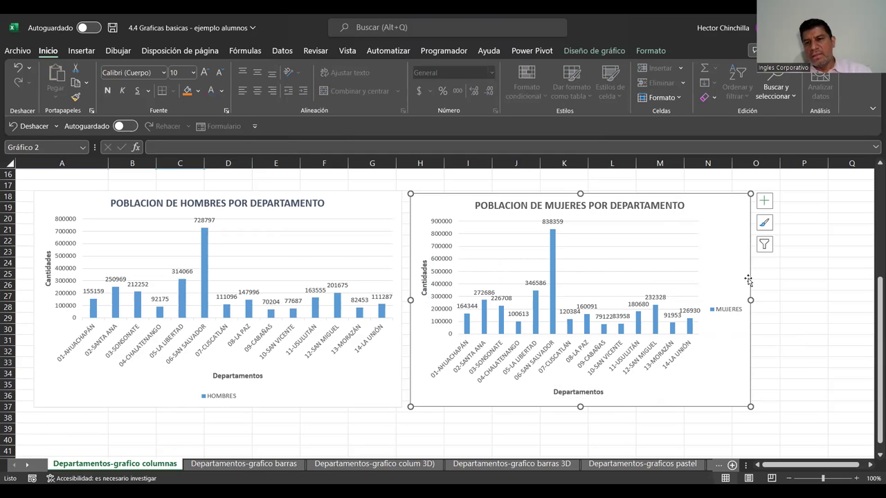
click(762, 202)
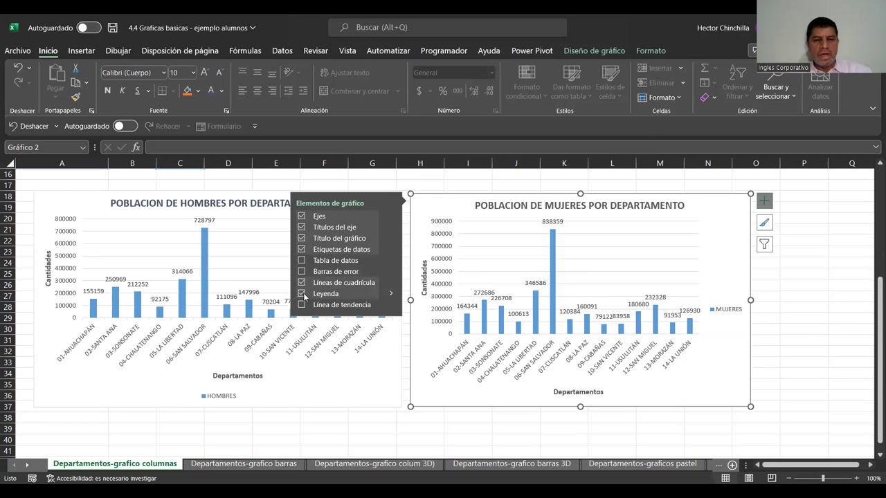
click(391, 296)
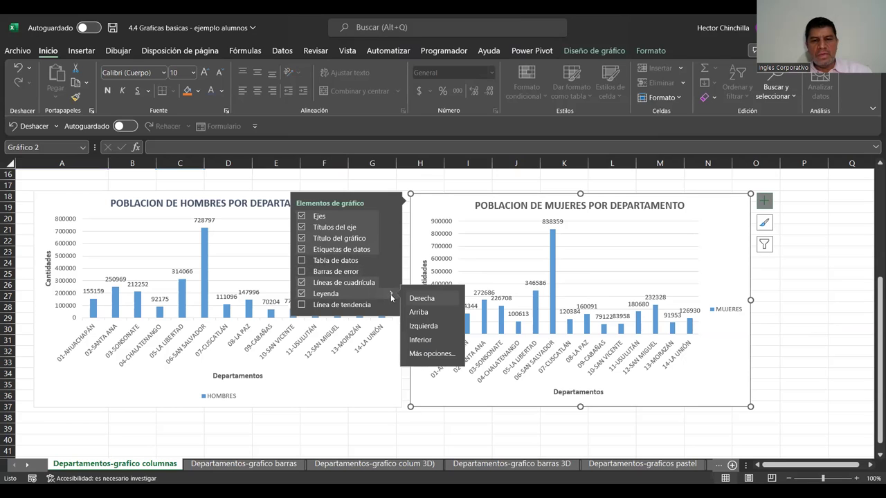
click(426, 340)
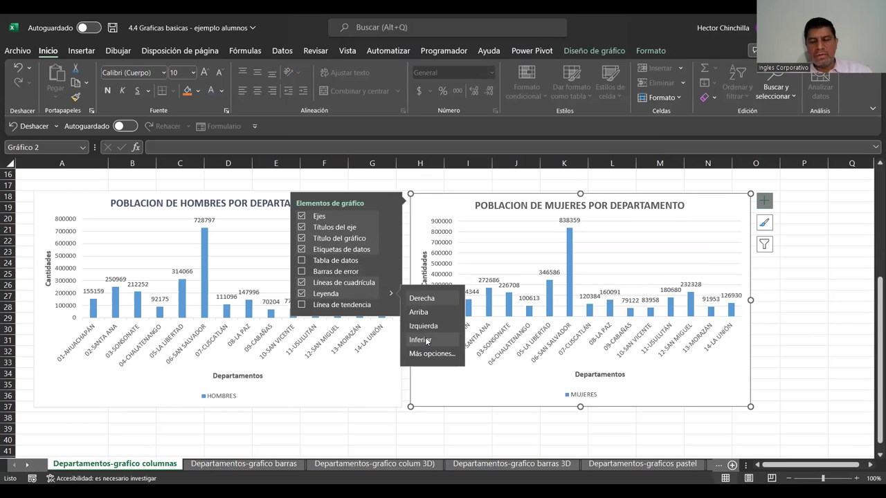
click(784, 328)
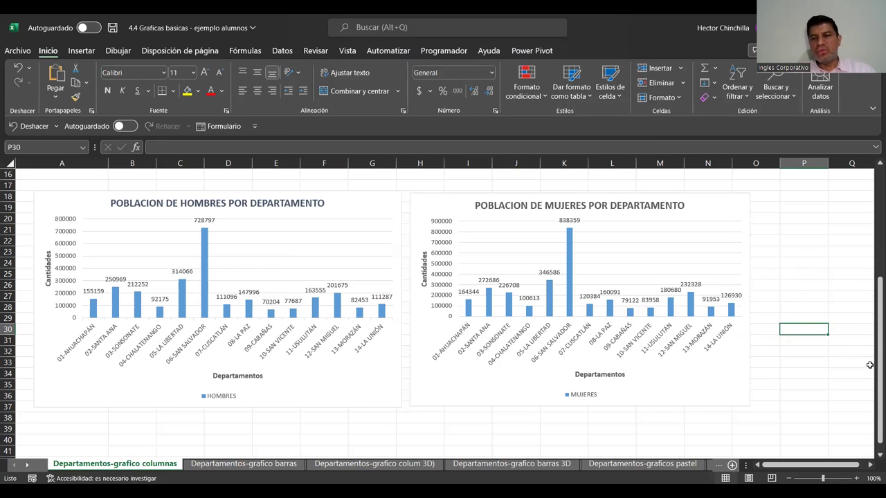
- Scroll back to row 1 so the department table and GRAFICAS BASICAS title are visible
drag(871, 377, 872, 379)
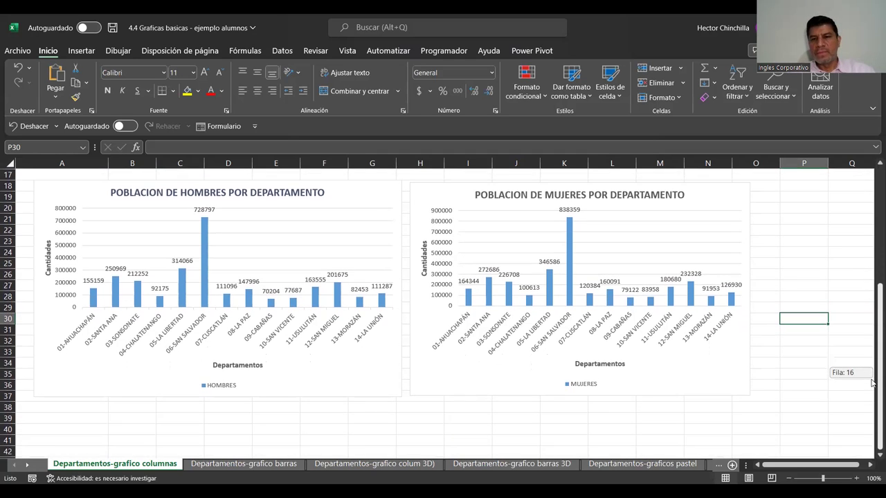
mouse_move(871, 379)
mouse_down()
mouse_move(872, 392)
mouse_move(872, 244)
mouse_up()
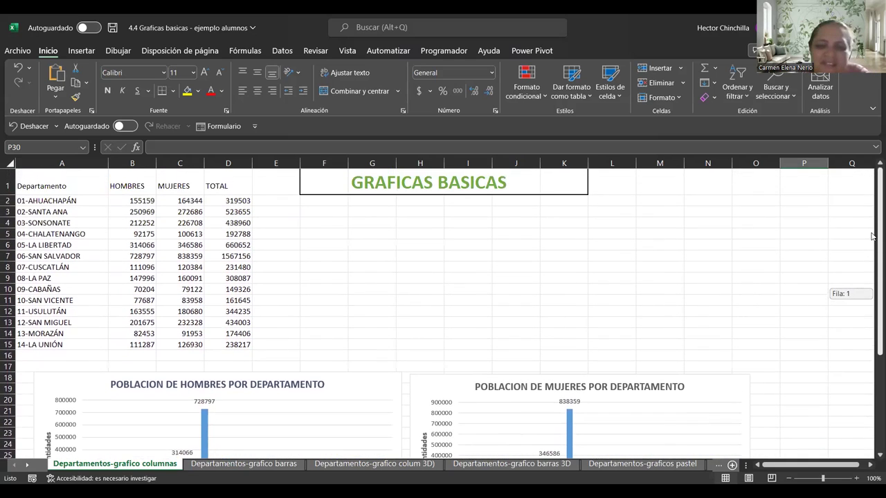
mouse_move(872, 244)
mouse_down()
mouse_move(872, 326)
mouse_move(872, 237)
mouse_up()
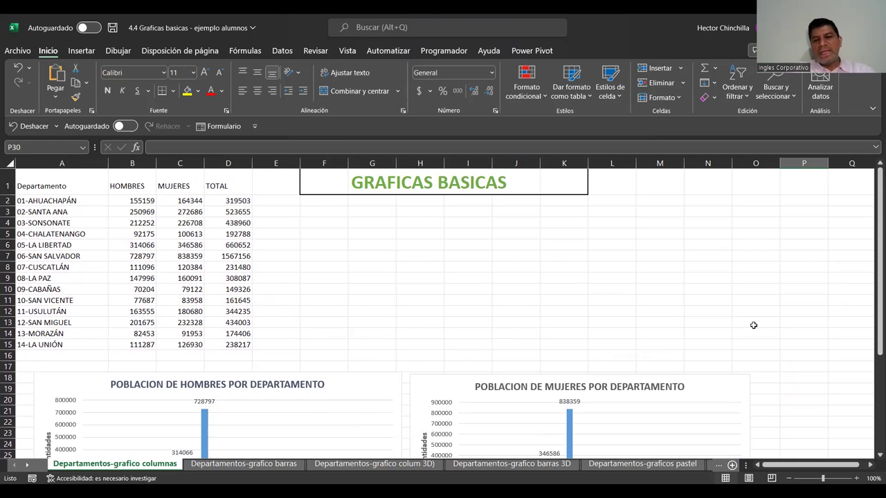
drag(873, 267, 873, 370)
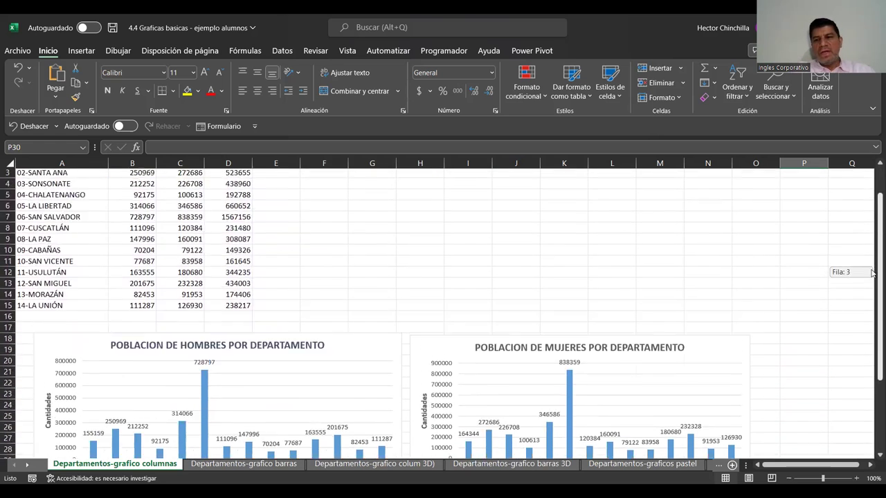
drag(873, 367, 845, 249)
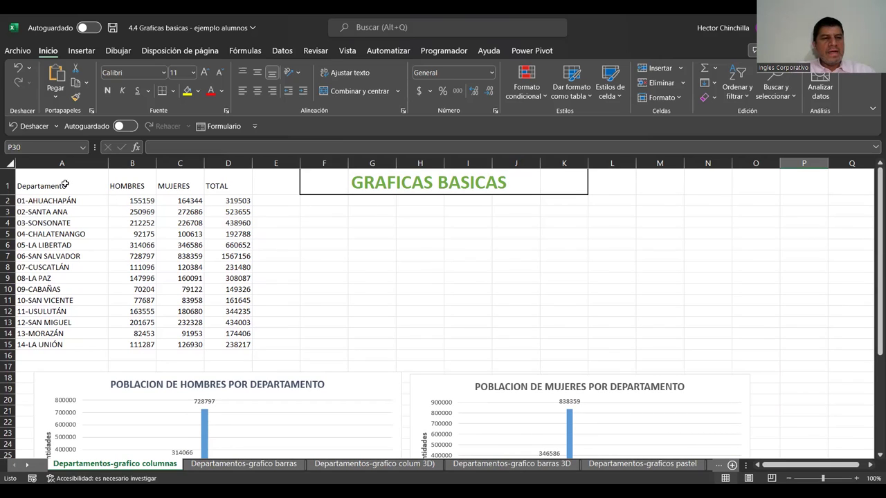
- Select A1:C15 (departments with HOMBRES and MUJERES values) and switch to Insertar
click(64, 183)
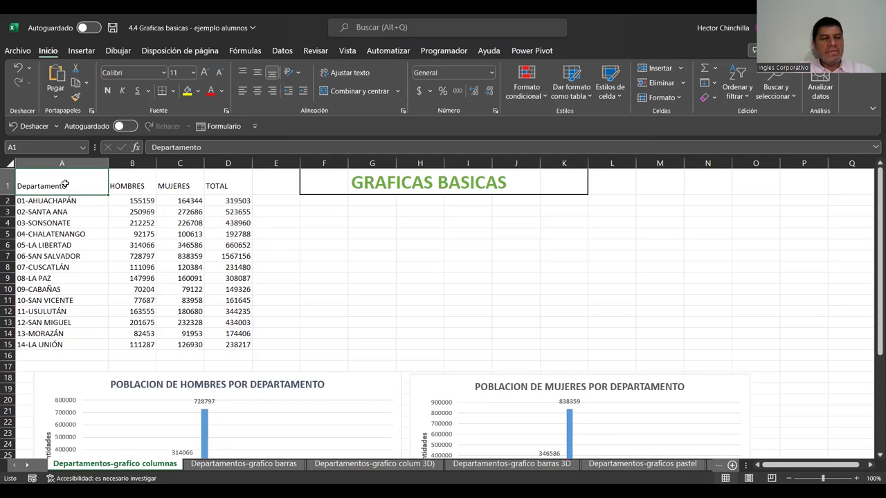
drag(72, 182, 186, 175)
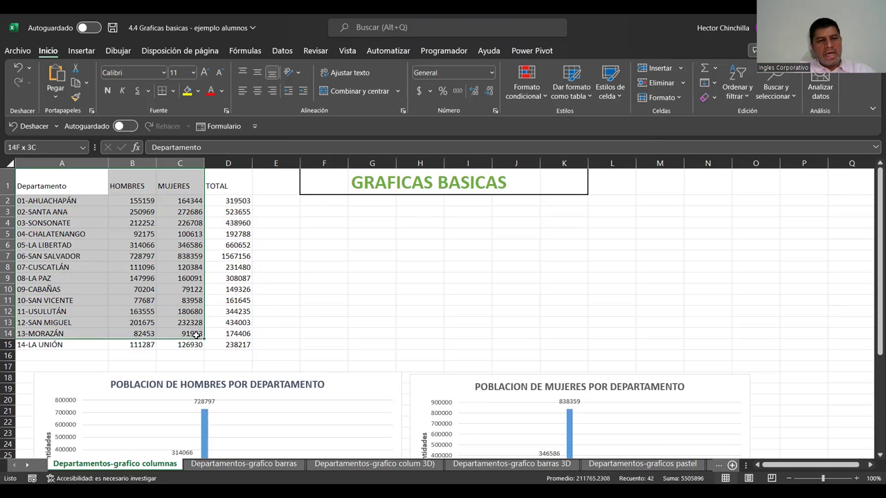
drag(190, 212, 198, 343)
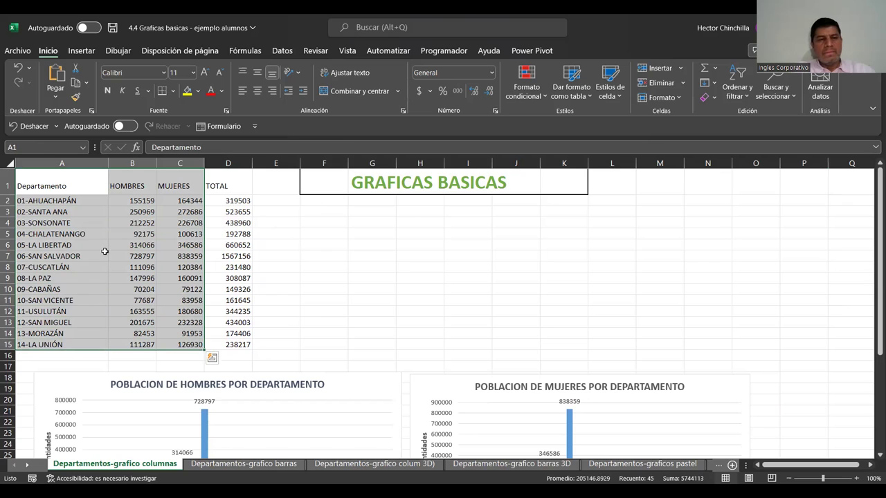
click(79, 56)
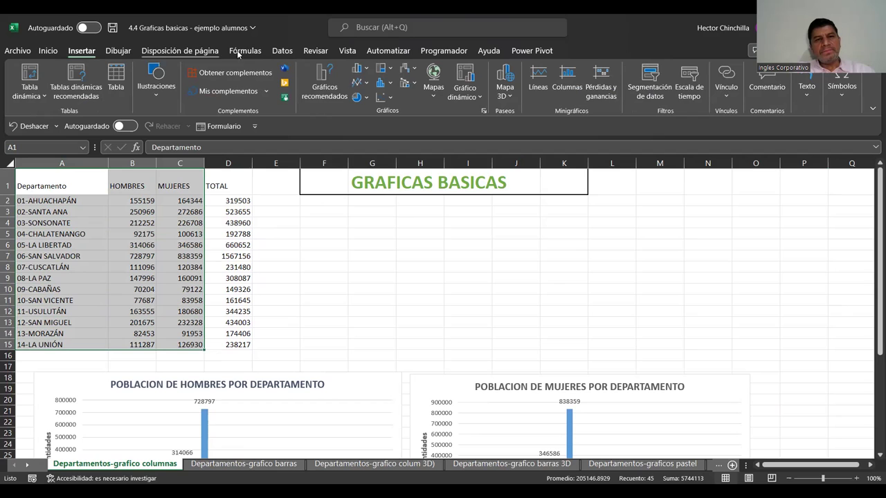
- Choose Columnas agrupadas under Todos los gráficos in the Gráficos recomendados dialog
click(335, 87)
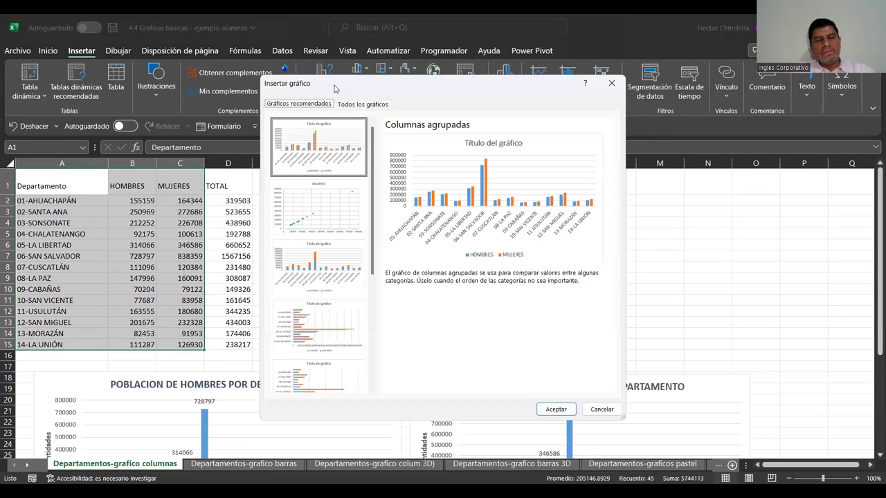
click(354, 105)
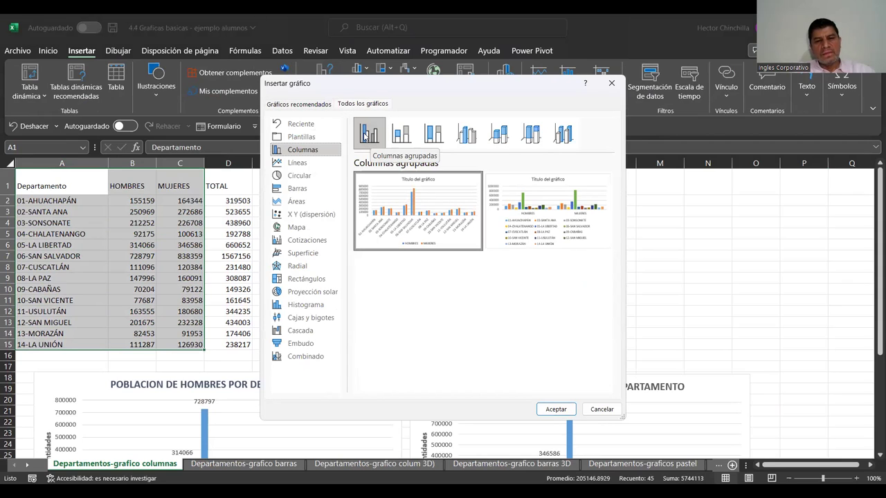
click(364, 135)
- Insert the clustered column chart, place it beside the data table and enlarge it
double_click(463, 230)
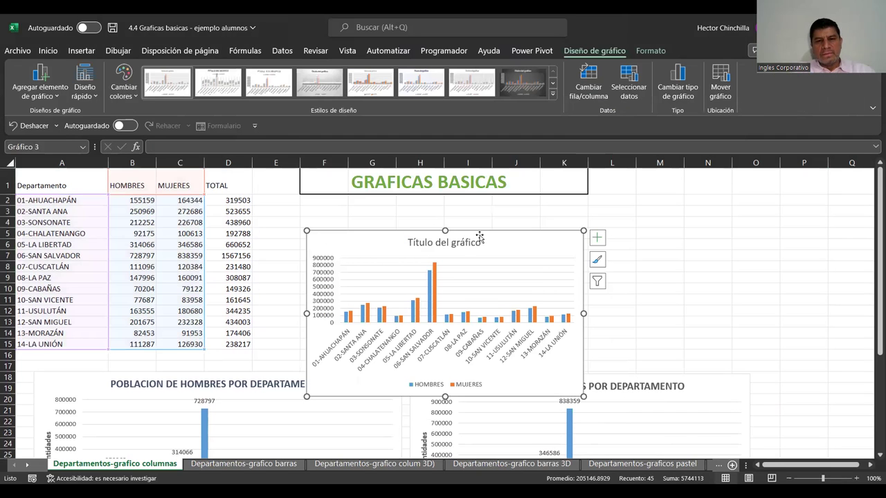
drag(478, 232, 472, 201)
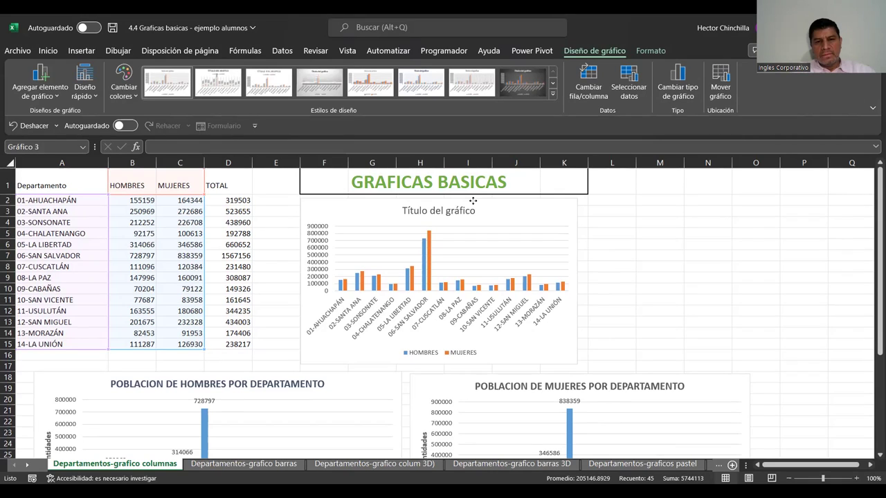
drag(473, 201, 590, 201)
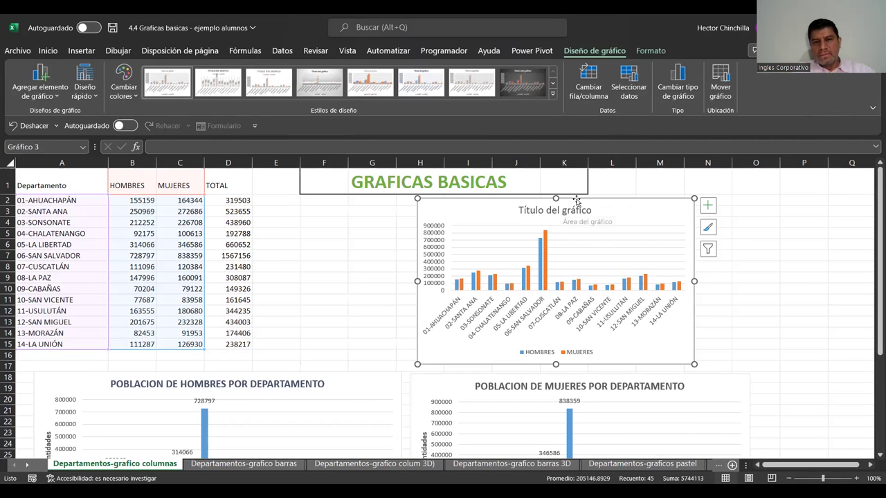
drag(577, 200, 466, 173)
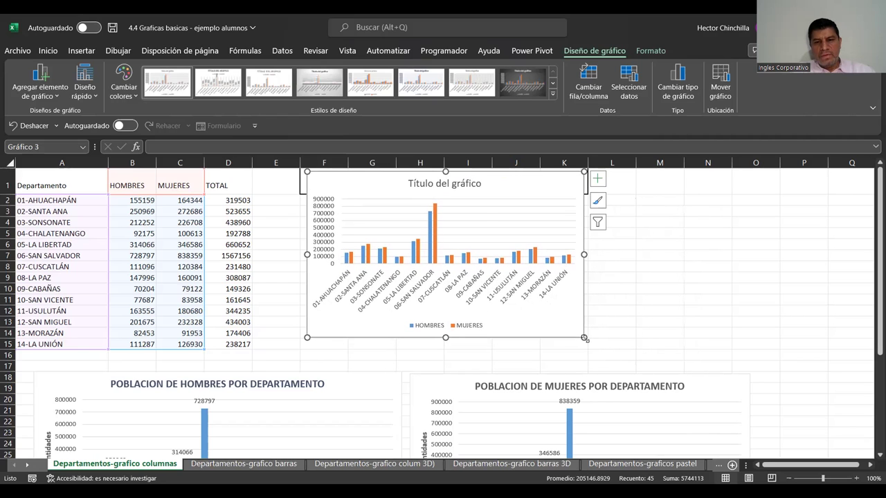
drag(585, 338, 612, 367)
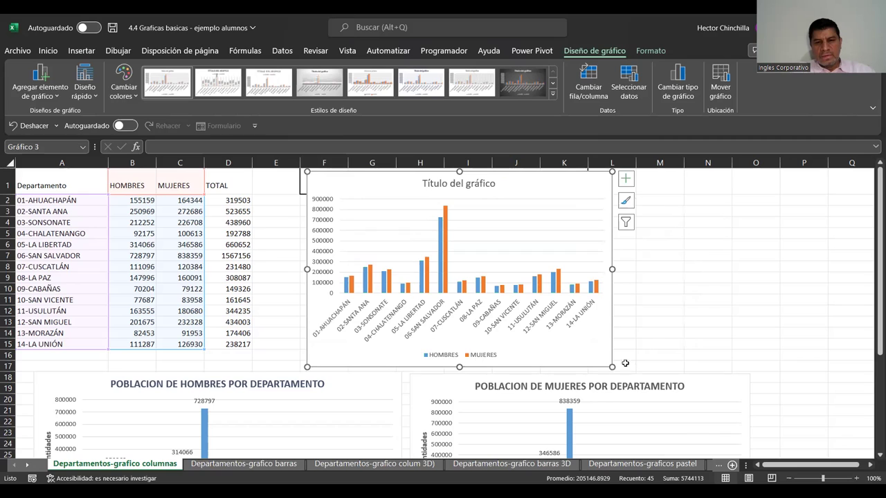
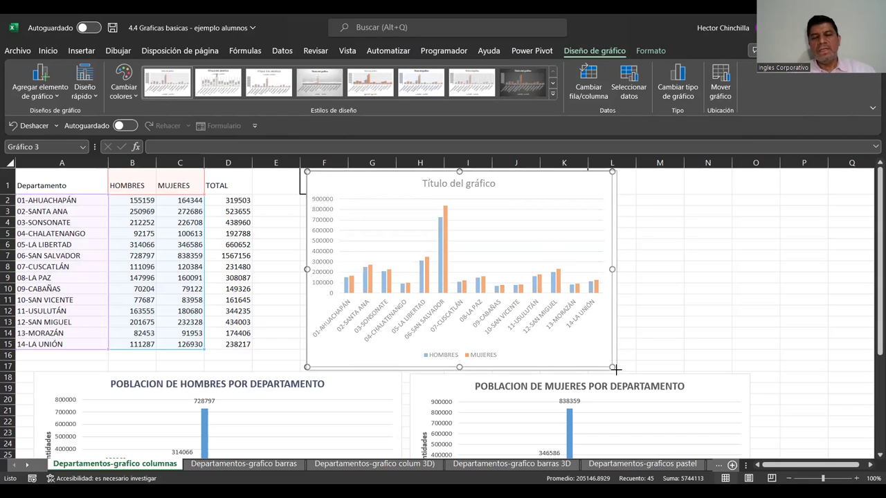
- Drag the combined HOMBRES/MUJERES chart's corner out a few pixels to enlarge it slightly
drag(616, 370, 621, 375)
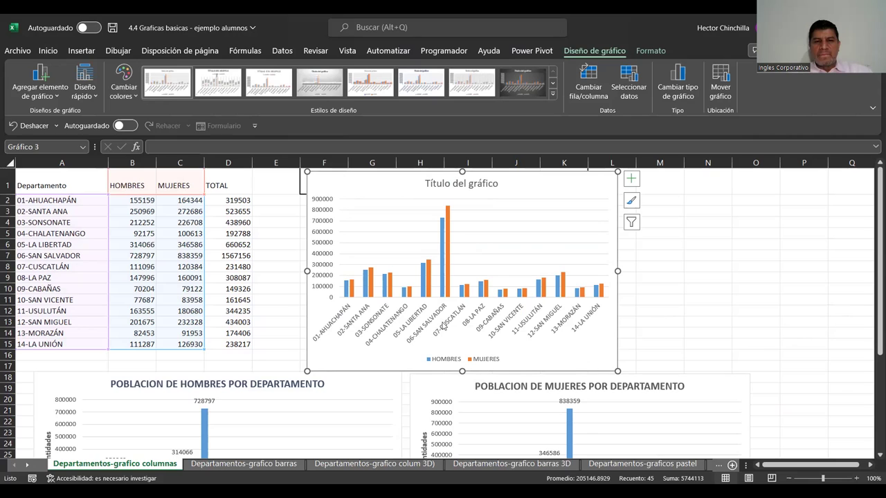
- Retitle the combined chart 'POBLACION DE HOMBRES Y MUJERES POR DEPARTAMENTO'
click(454, 186)
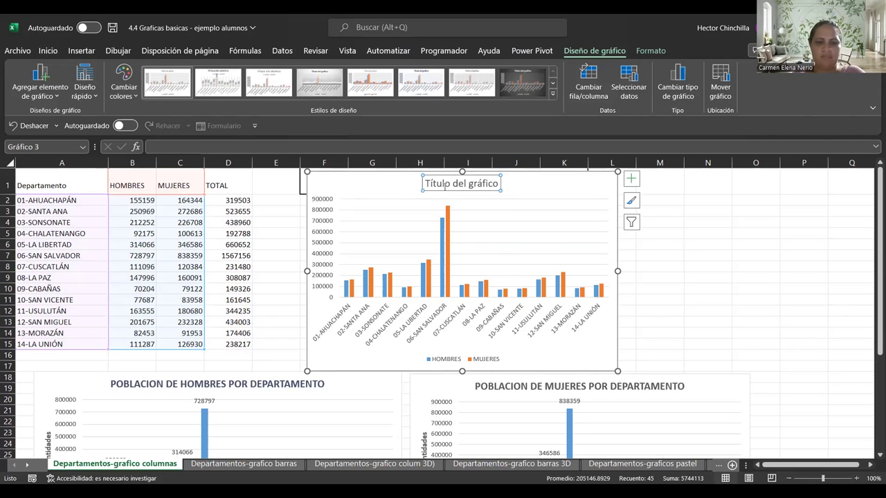
triple_click(454, 185)
double_click(454, 185)
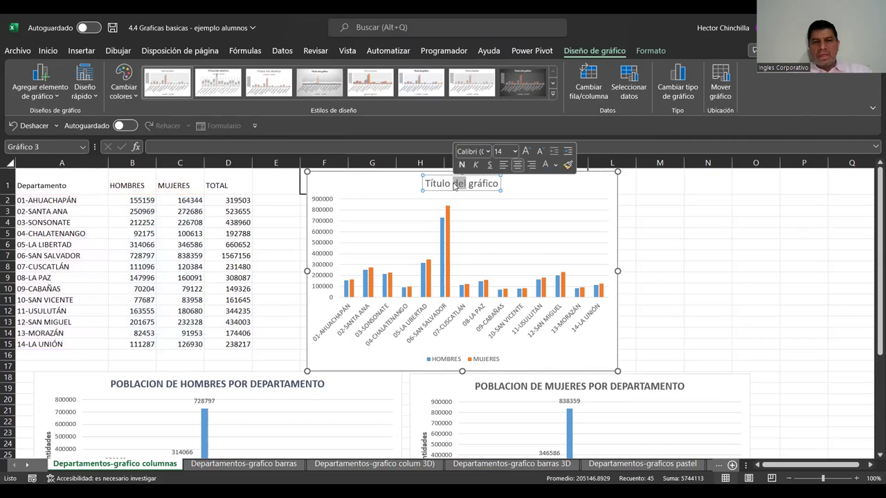
triple_click(454, 186)
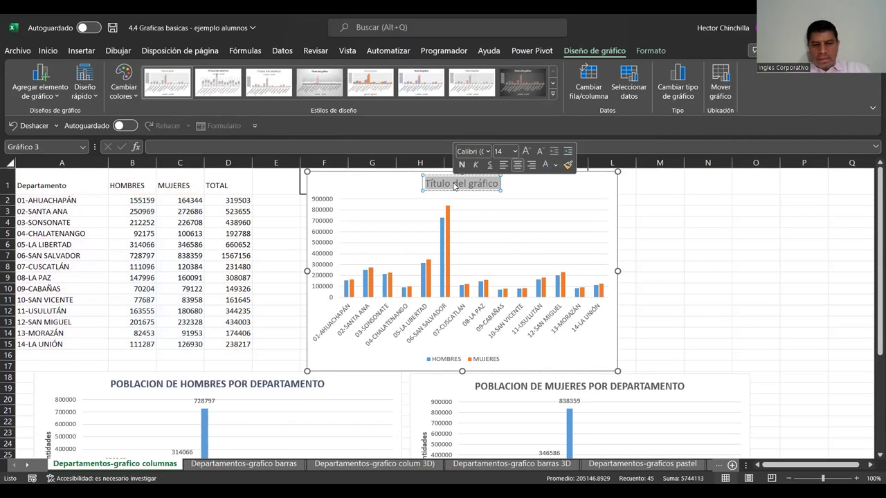
text(POBLACION GENERAL POR DEPA)
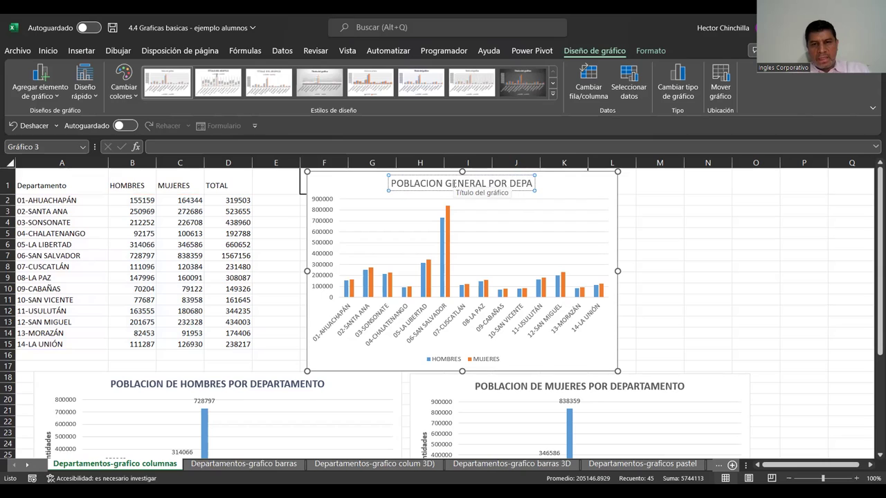
text(RTAMENTO)
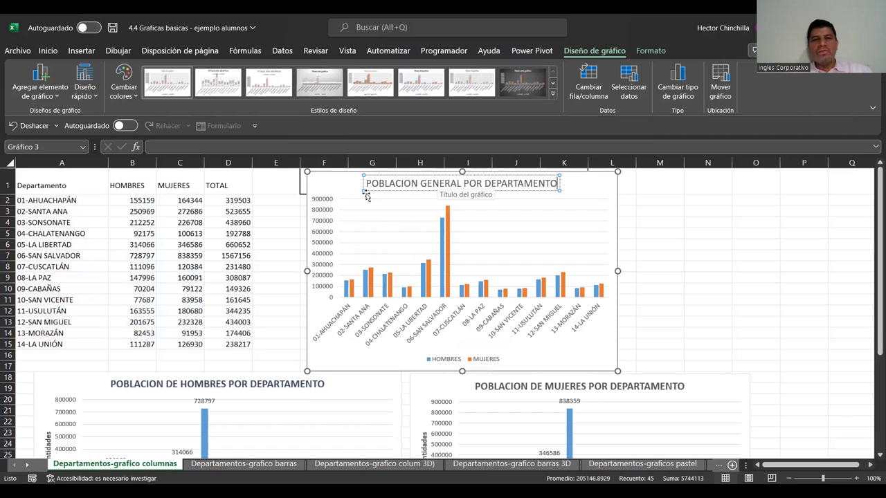
double_click(439, 183)
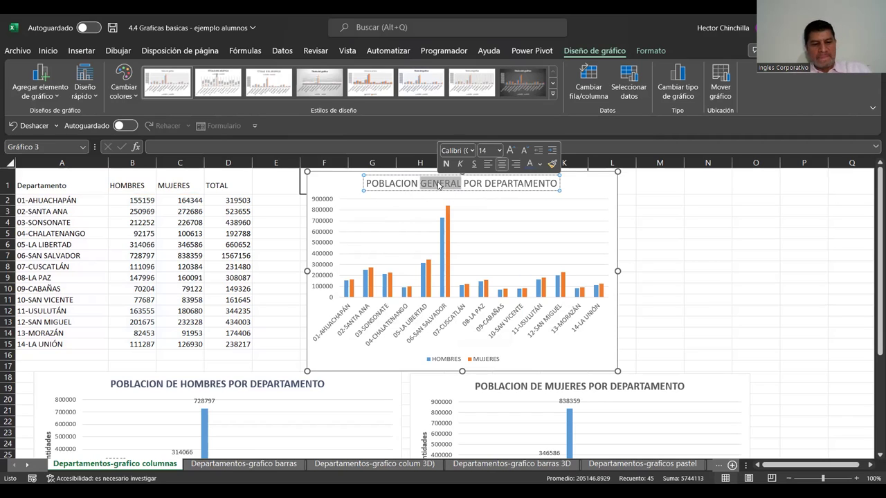
text(DE HOMBRES Y)
text( MUE)
text(JE)
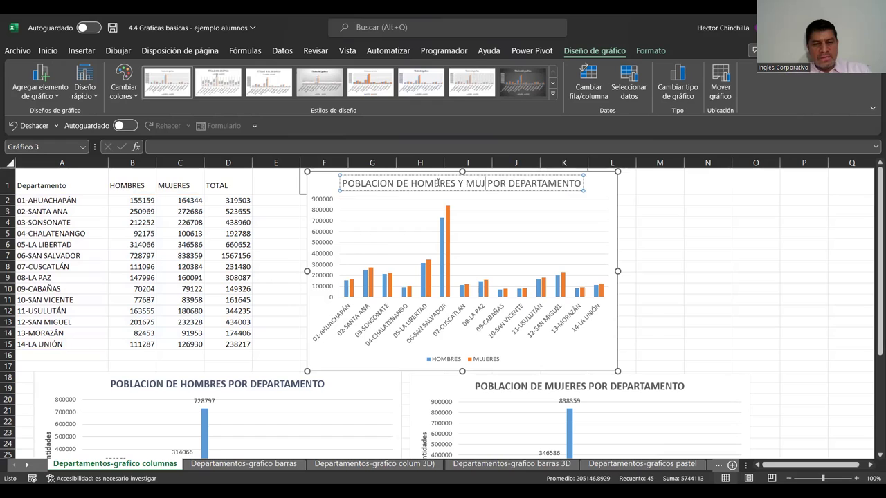
text(RES)
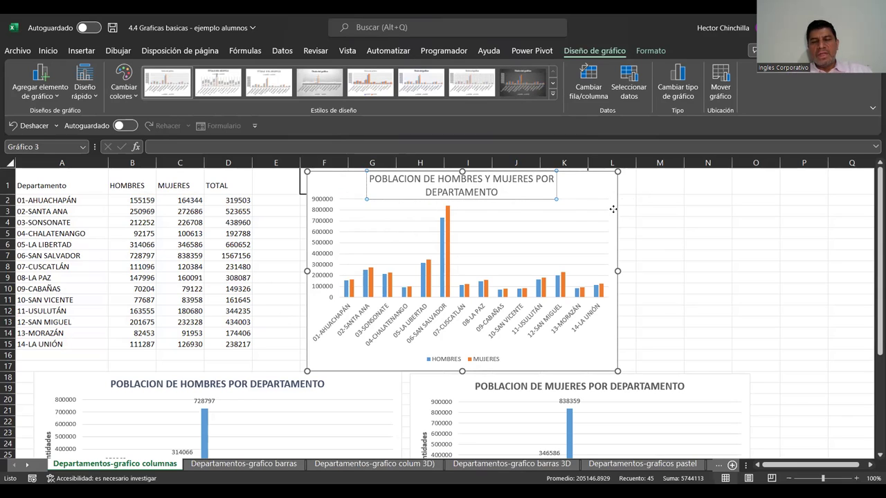
click(562, 218)
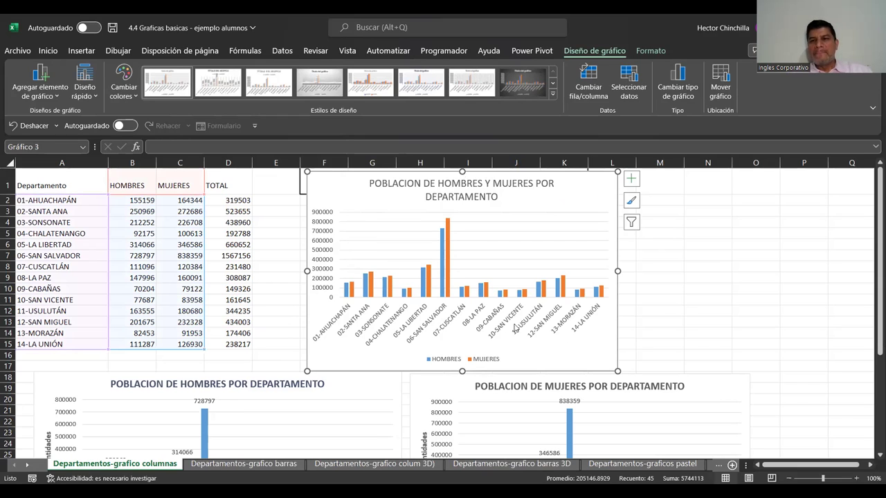
- Make the chart title bold from the Inicio ribbon
click(502, 201)
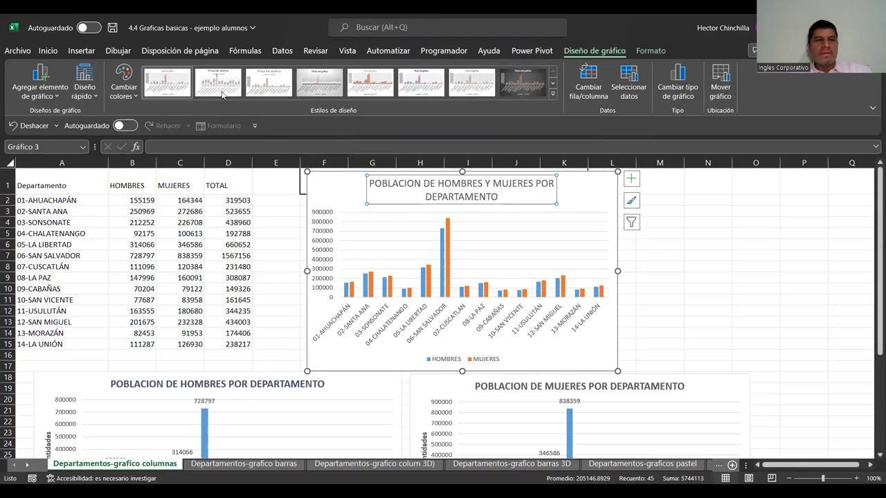
click(47, 53)
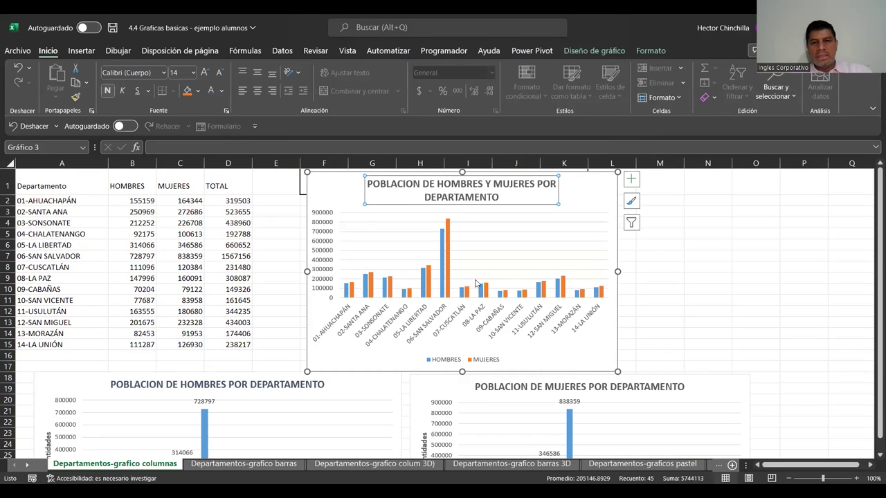
click(616, 186)
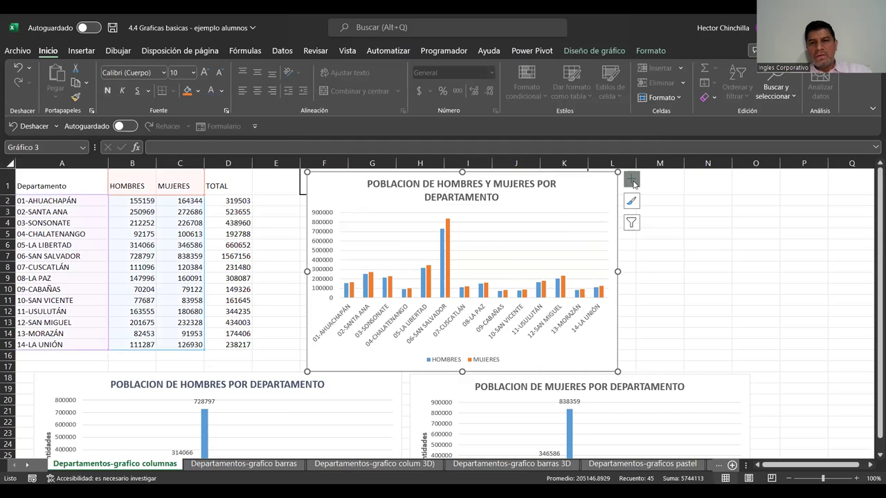
- Add axis titles: 'Departamentos' on the horizontal axis and 'Cantidades' on the vertical
click(631, 180)
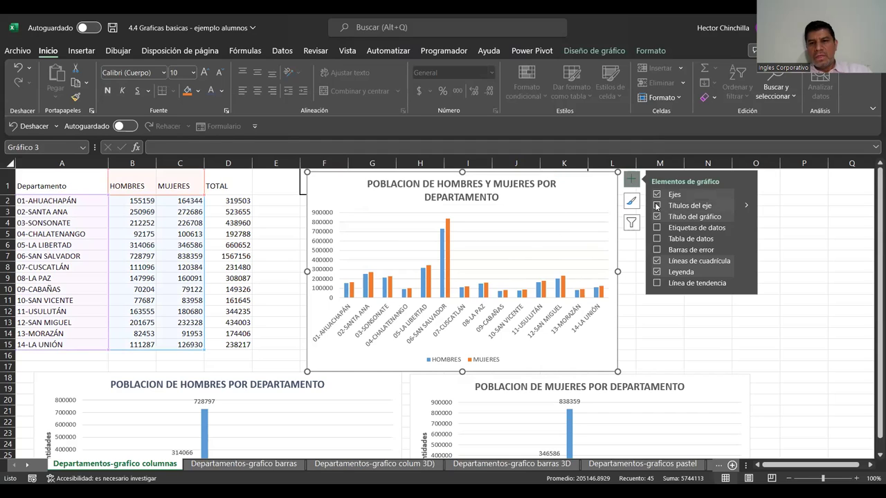
click(656, 206)
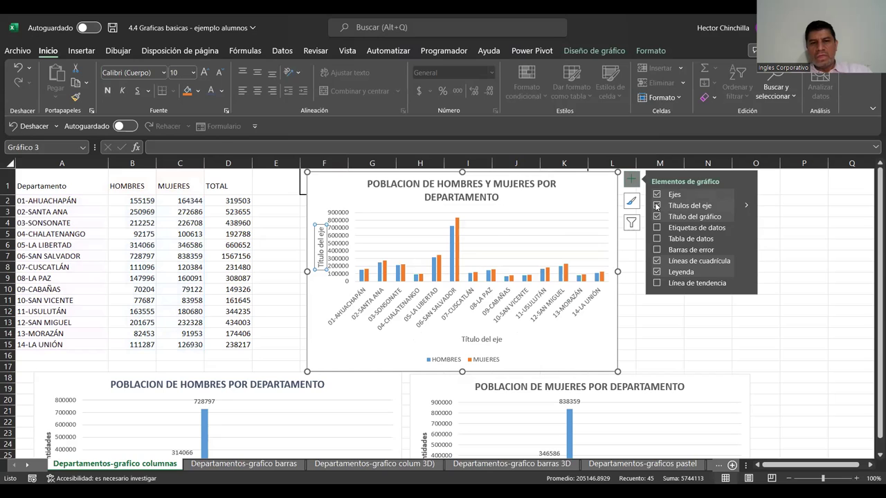
double_click(463, 340)
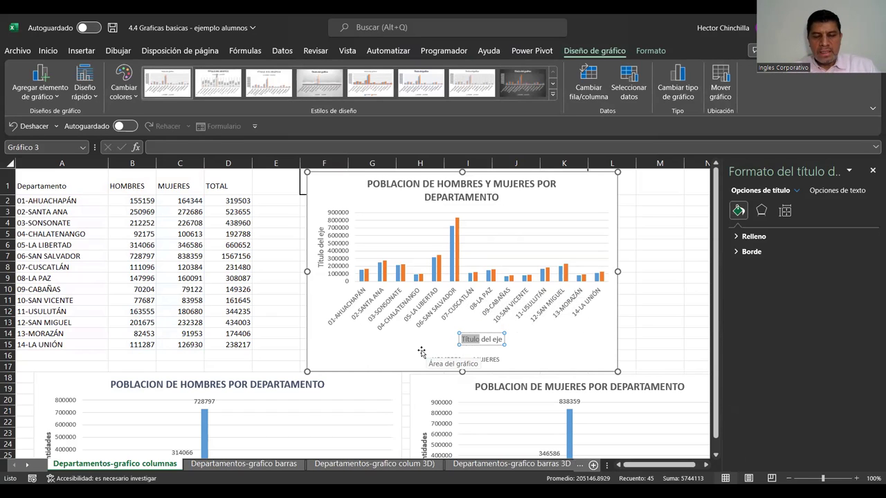
text(Departamentos)
key(Delete)
key(Delete)
key(Delete)
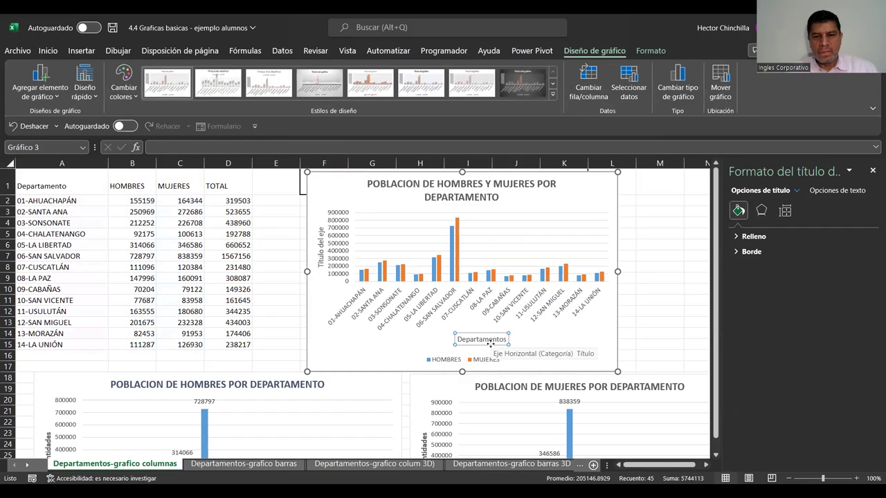
key(Escape)
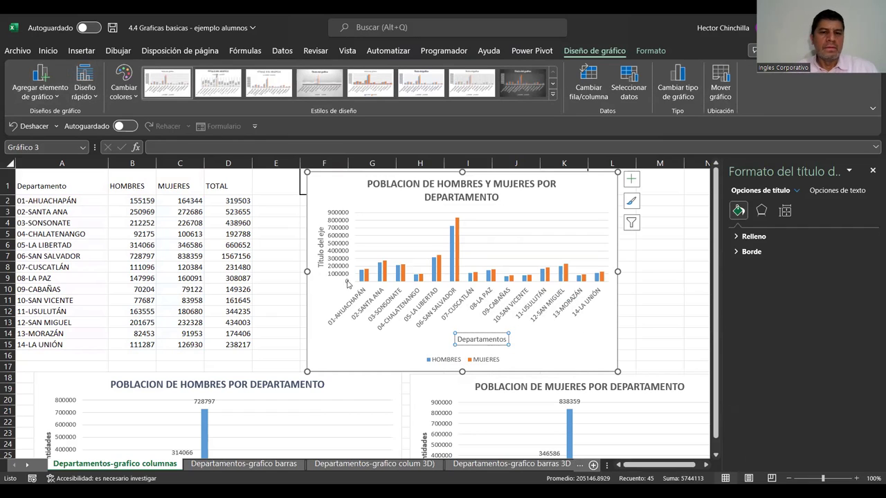
click(320, 265)
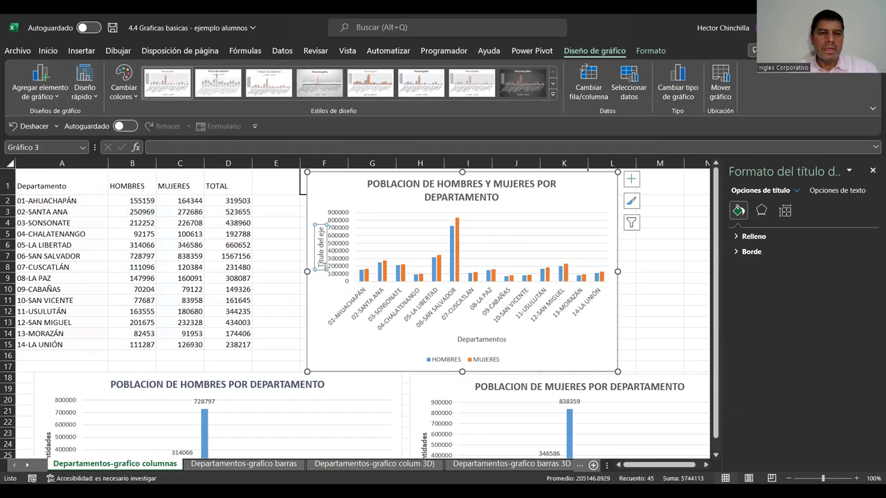
double_click(320, 266)
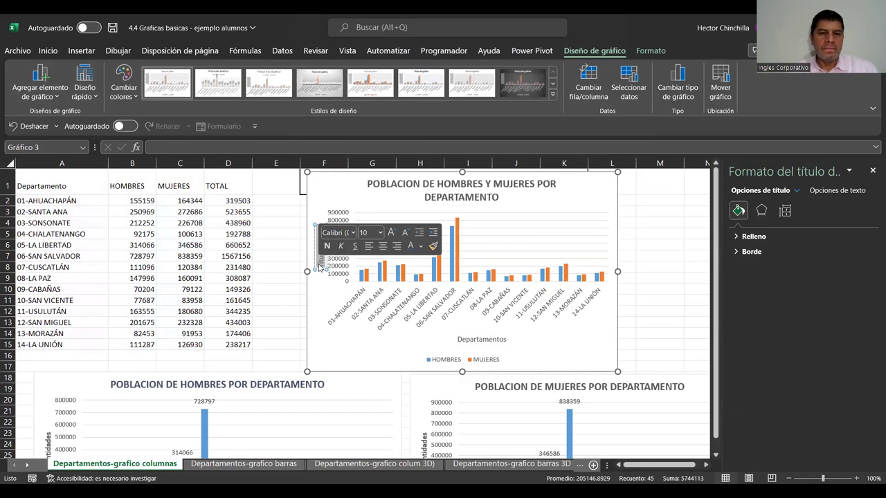
text(Cantidades)
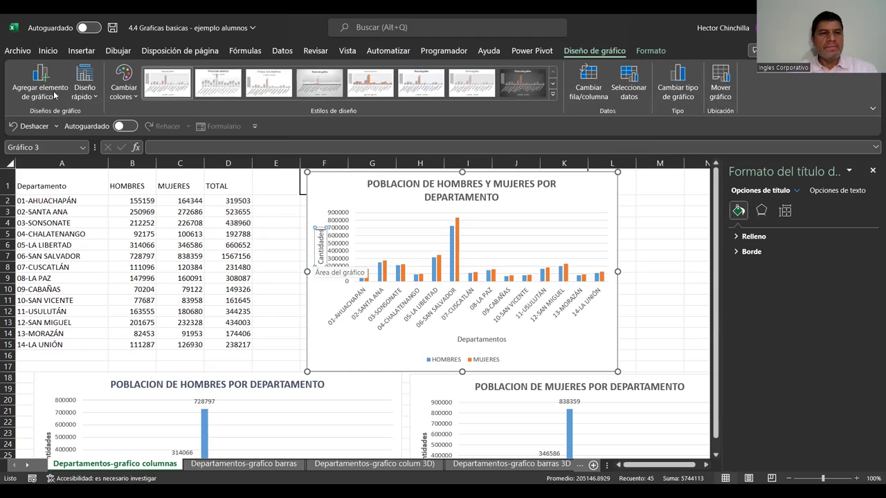
- Make both axis titles bold and close the axis title formatting pane
click(48, 51)
click(105, 92)
click(490, 340)
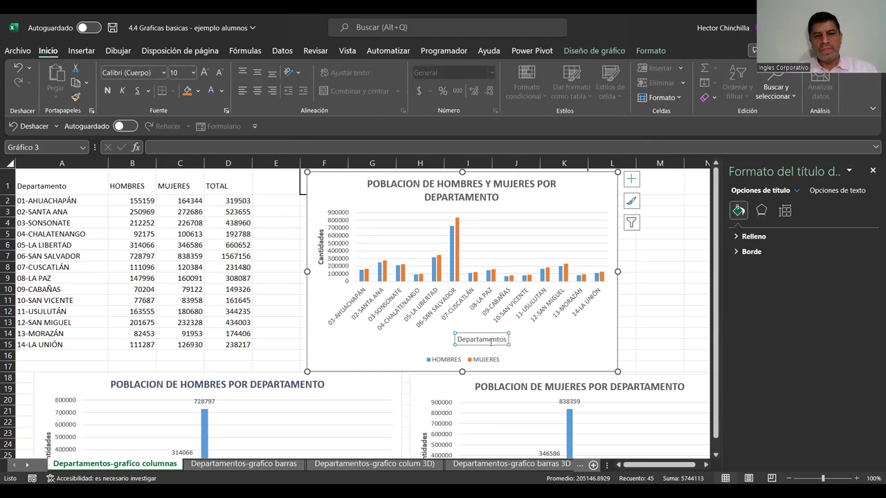
click(107, 90)
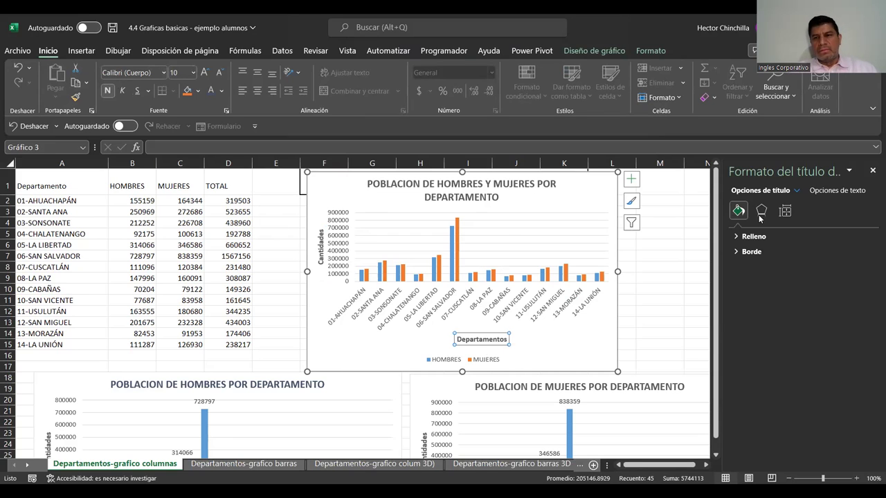
click(873, 171)
scroll(746, 258, down, 1)
scroll(747, 259, up, 1)
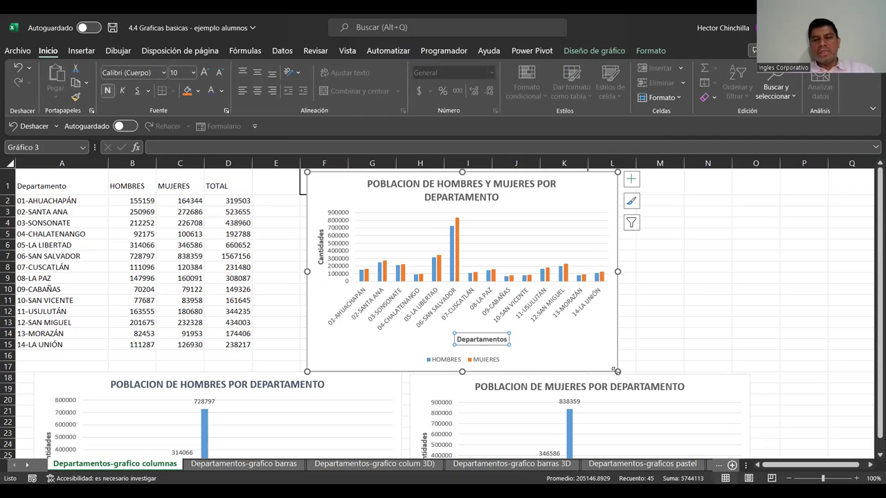
- Enlarge the combined chart considerably by dragging its bottom-right corner
drag(614, 369, 733, 423)
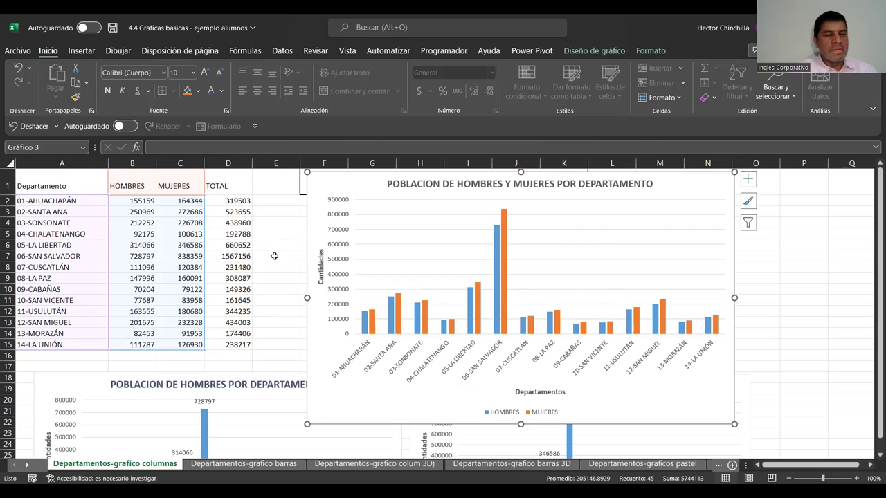
click(749, 181)
click(810, 322)
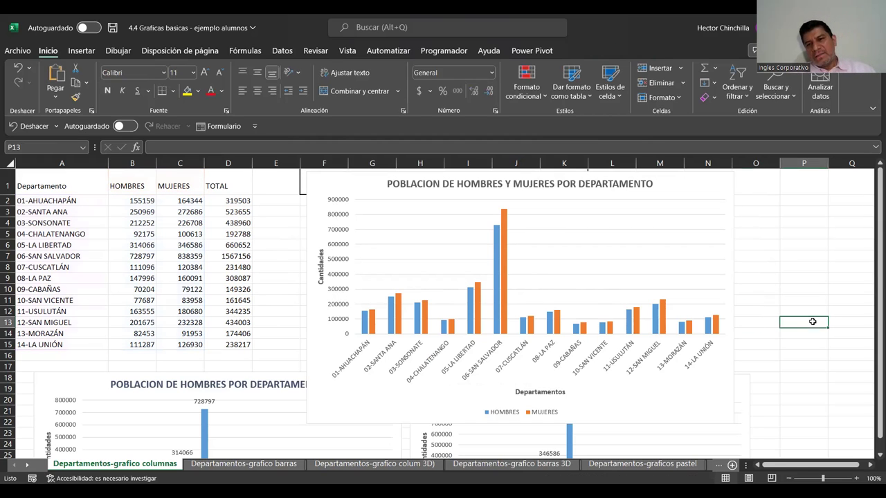
click(732, 218)
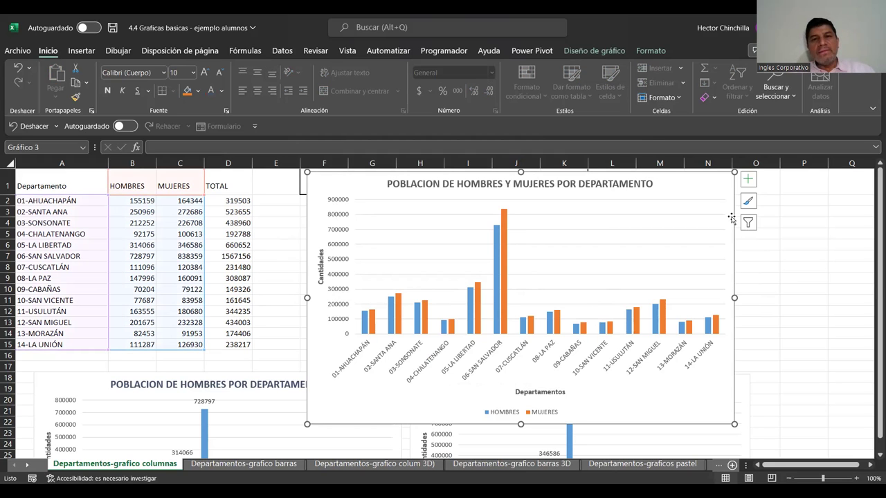
click(804, 255)
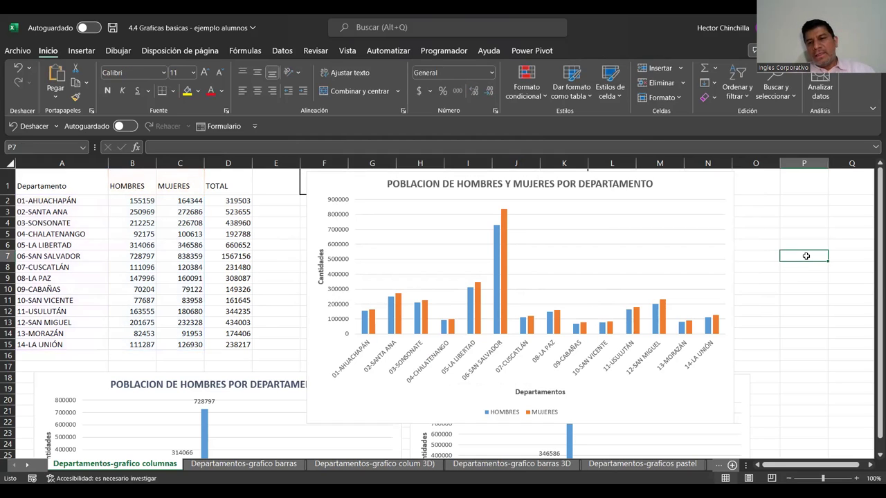
- Bring up the Agregar elemento de gráfico list from Diseño de gráfico
click(731, 222)
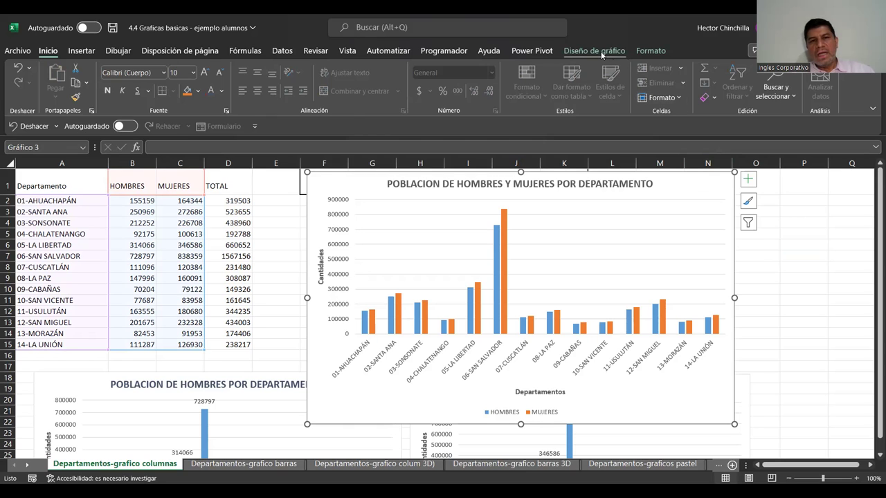
click(594, 51)
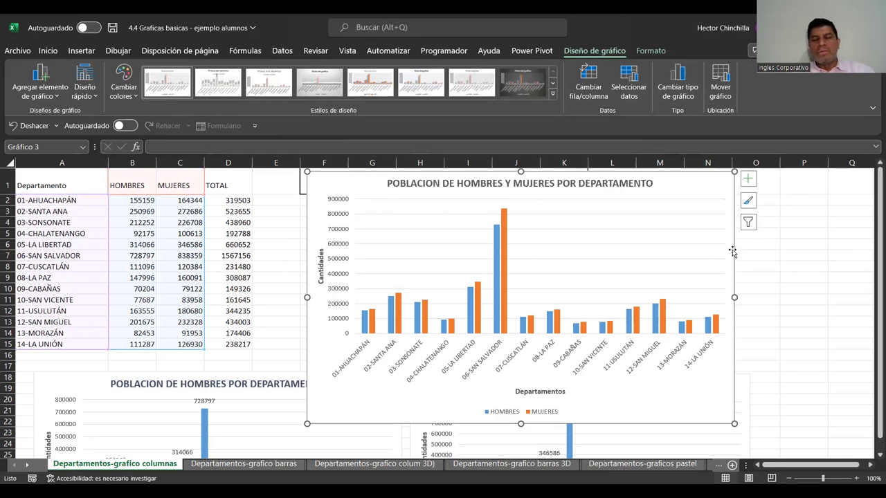
click(58, 97)
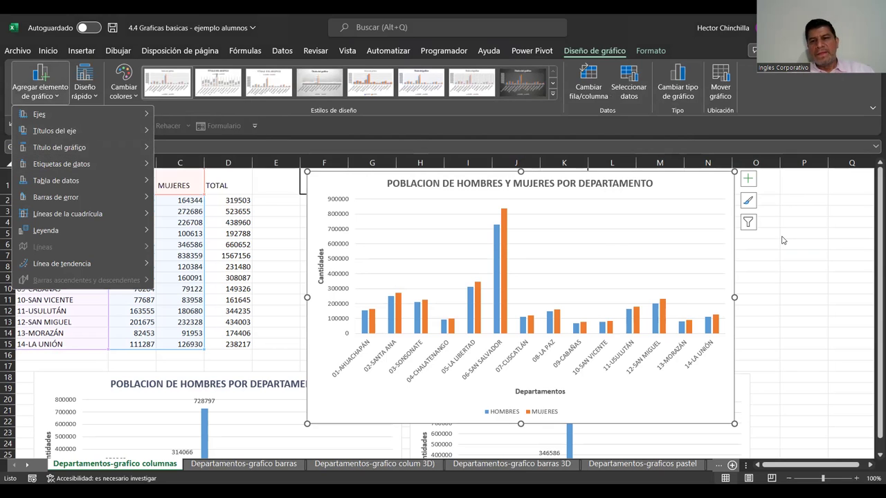
click(732, 218)
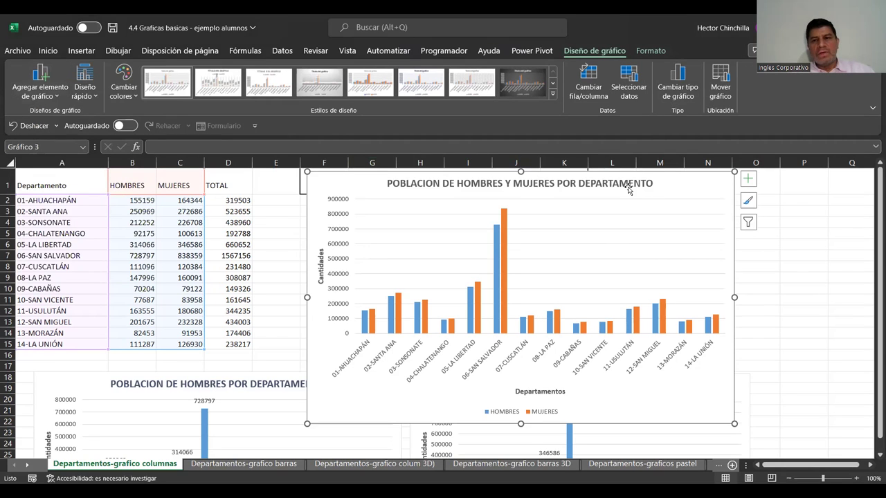
click(749, 179)
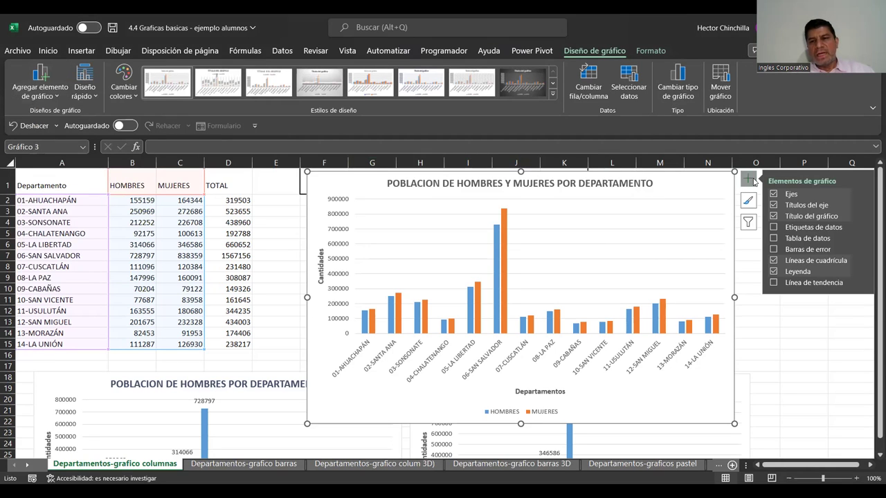
click(774, 227)
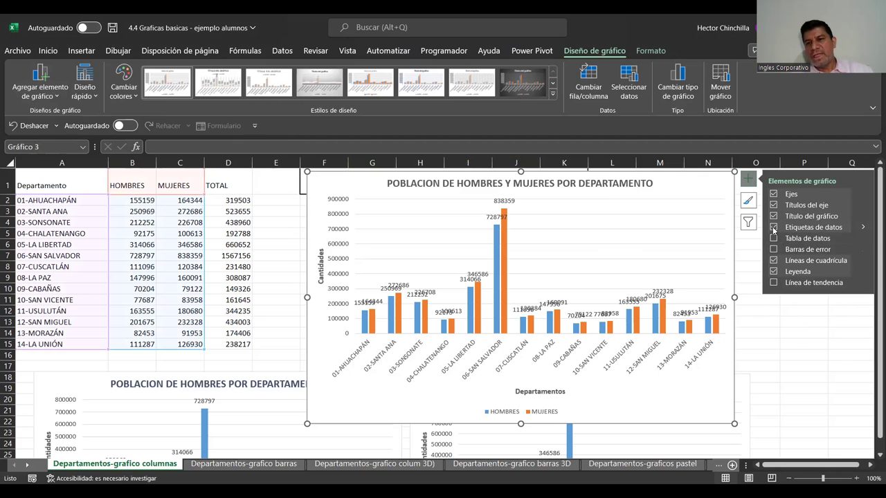
click(773, 230)
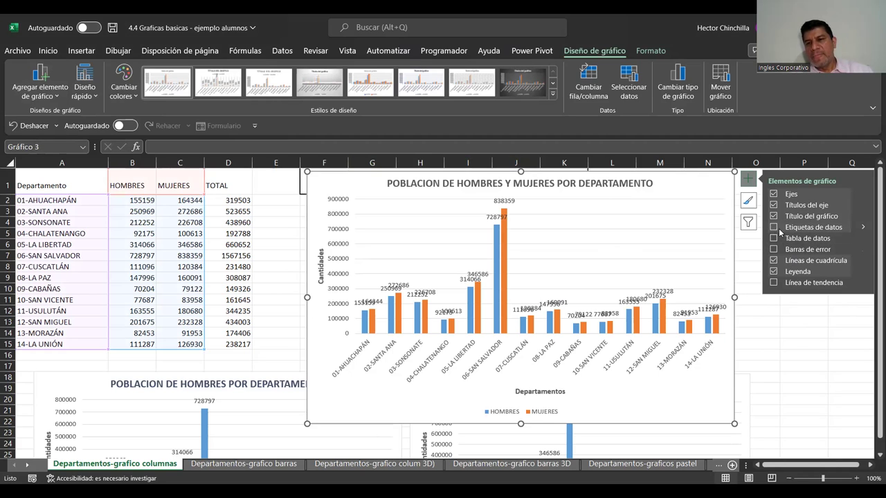
click(841, 333)
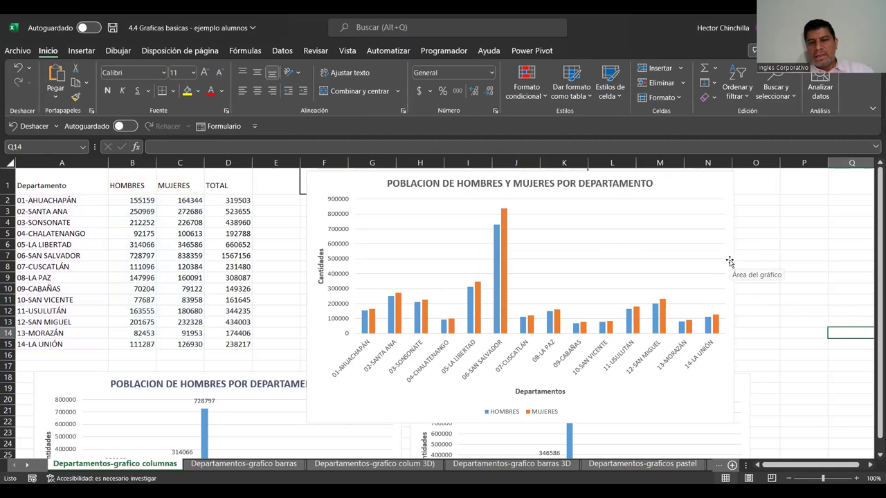
click(729, 262)
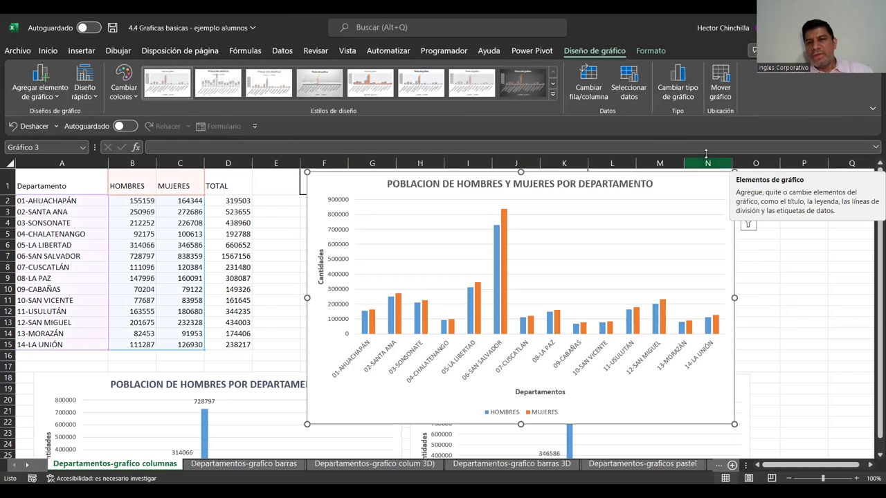
click(748, 179)
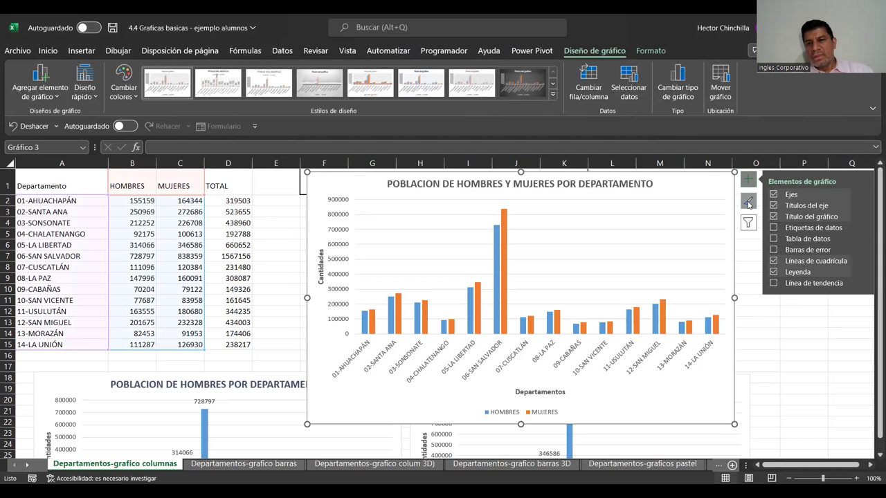
click(801, 309)
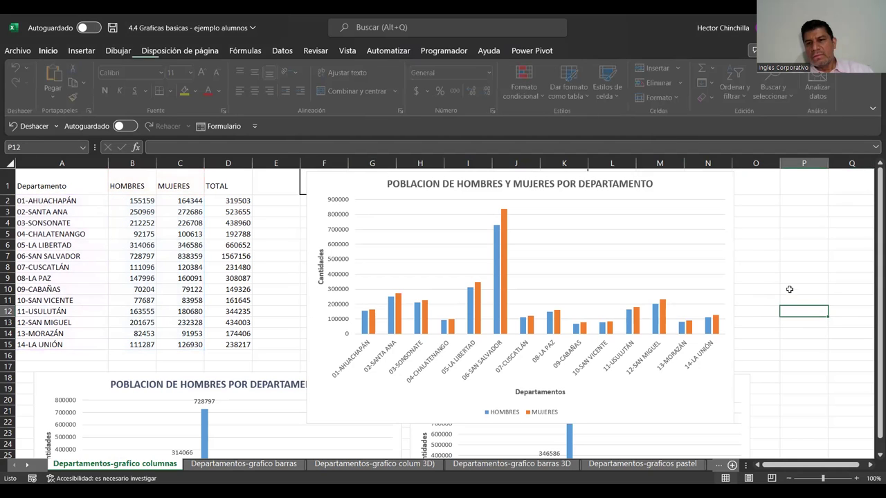
click(729, 196)
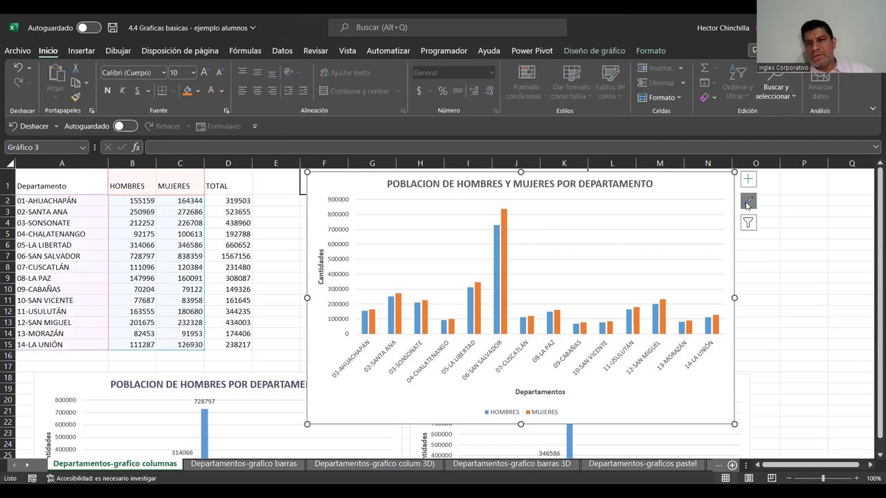
- Try chart styles 2 and 3, then apply style 1 with value labels on every bar
click(748, 202)
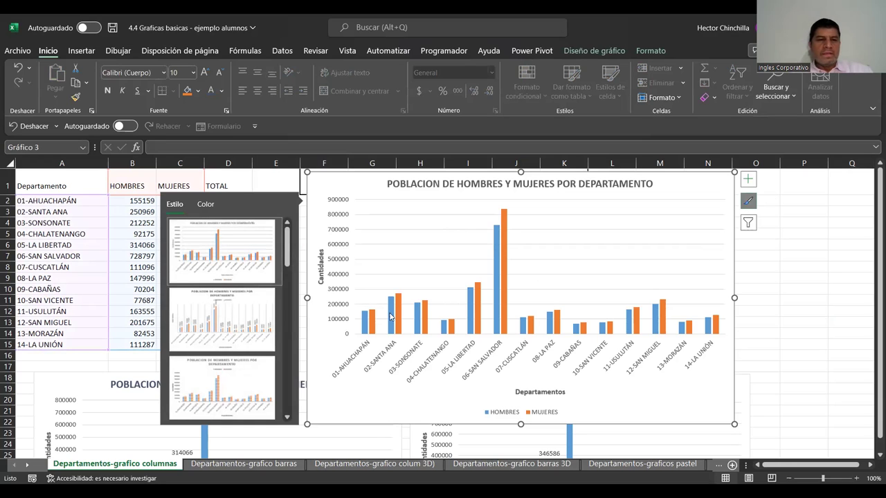
scroll(287, 258, up, 1)
scroll(287, 257, down, 1)
click(227, 317)
click(226, 374)
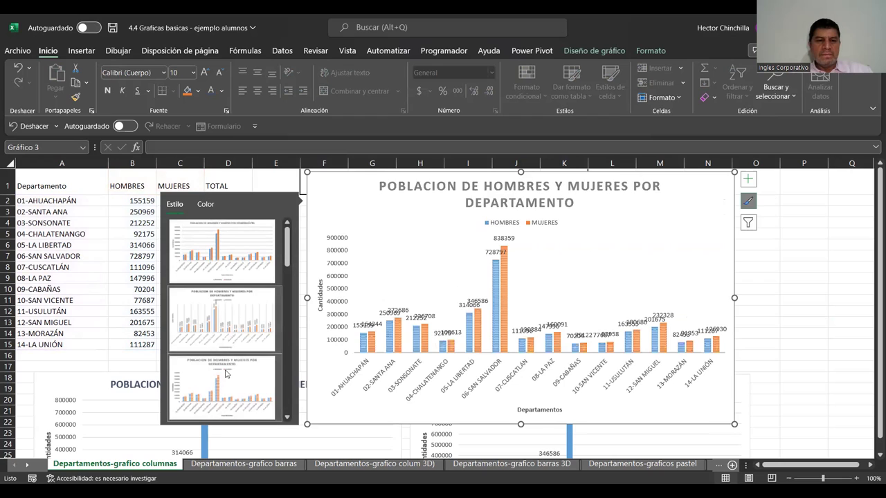
click(223, 271)
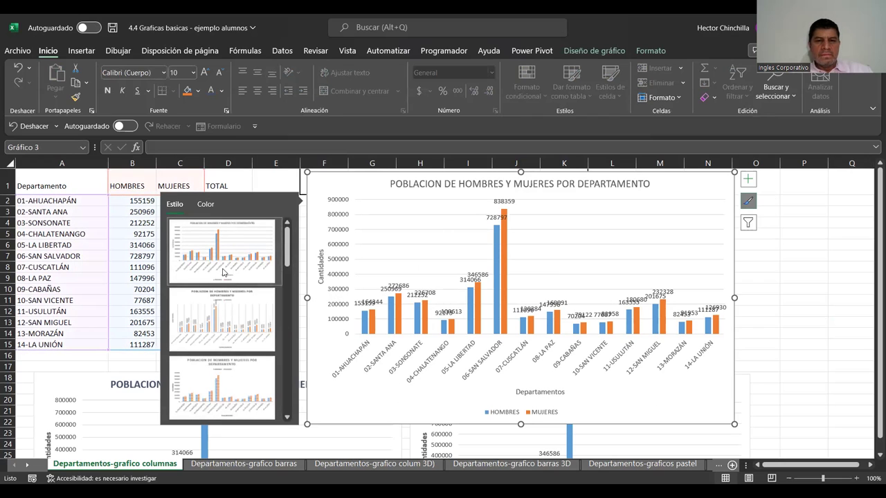
- Switch the chart to the blue-and-grey Multicolor colour palette
click(202, 207)
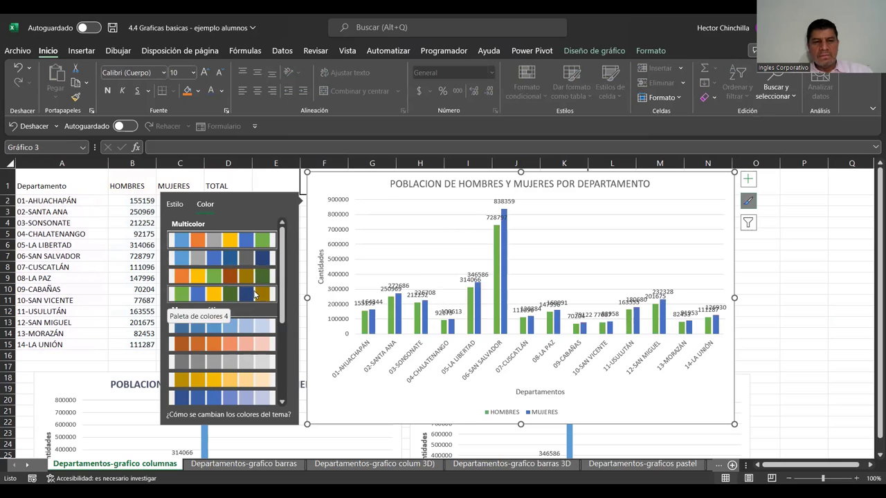
click(214, 276)
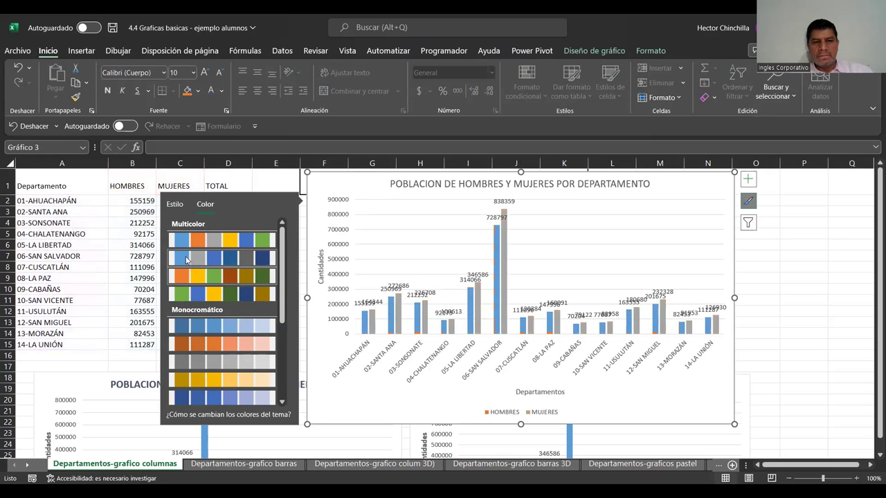
click(186, 260)
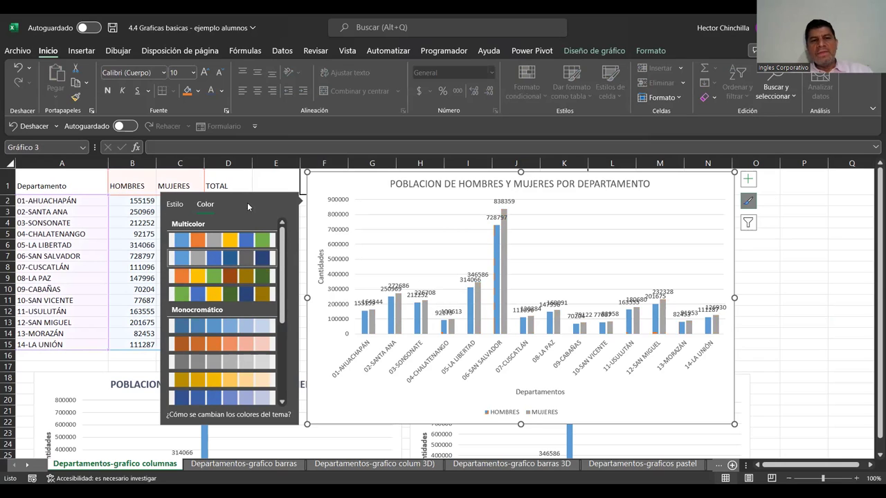
click(745, 269)
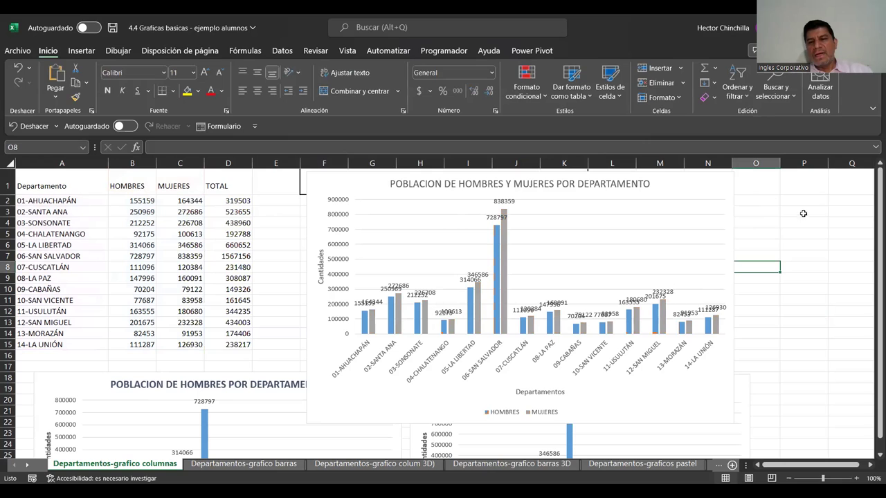
click(732, 206)
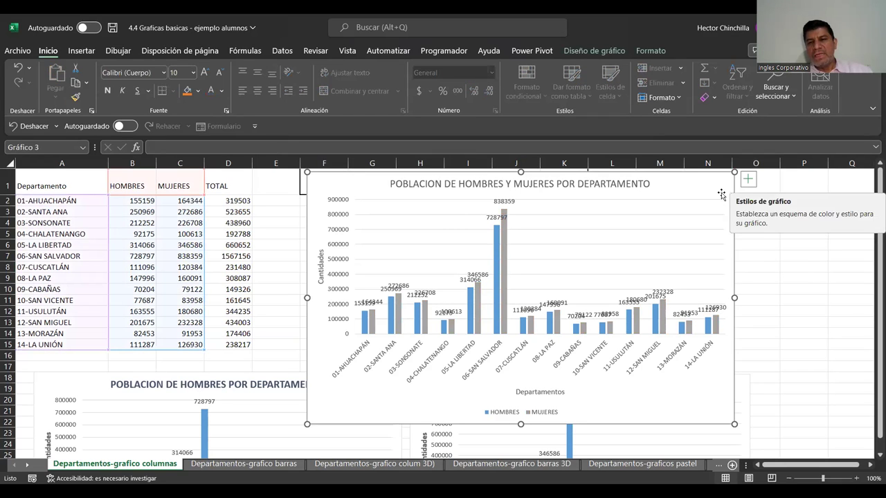
click(746, 202)
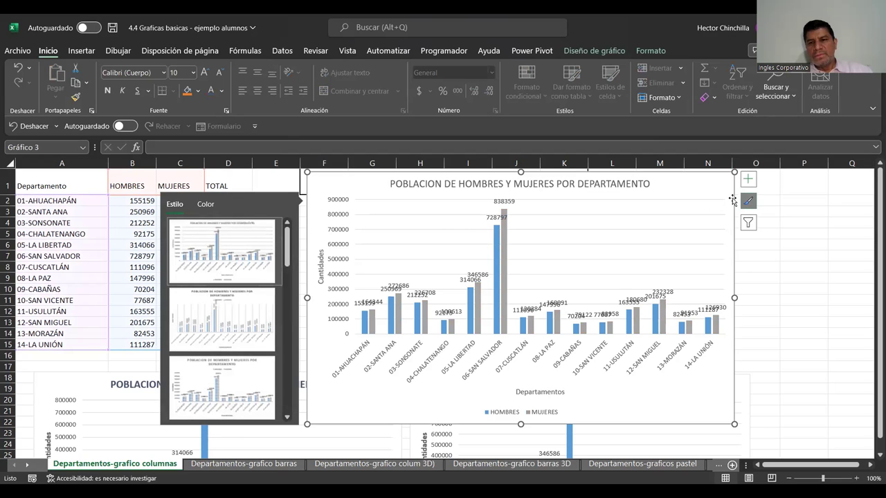
click(795, 236)
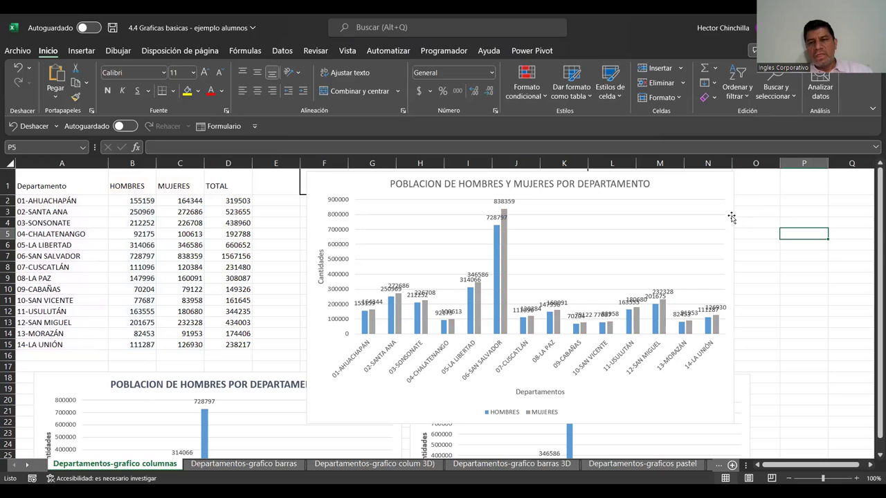
click(732, 218)
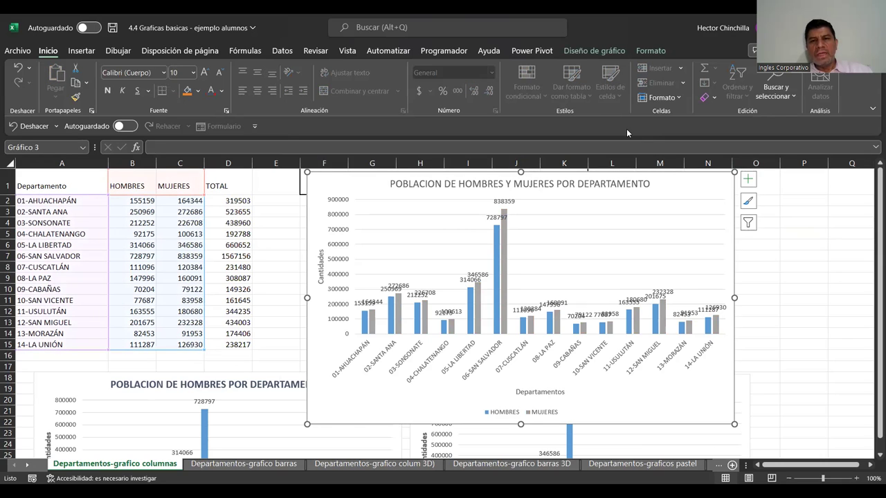
- Undo the style and palette changes with six Ctrl+Z presses, removing the value labels
click(596, 51)
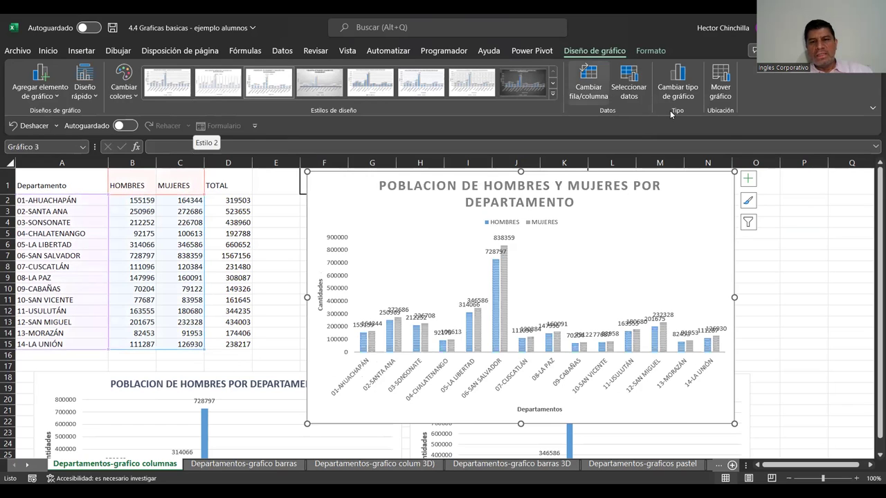
click(807, 258)
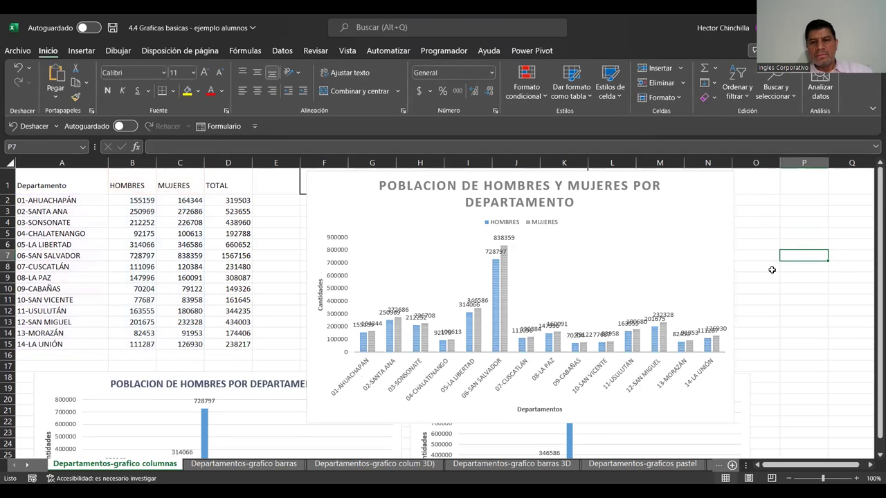
click(733, 268)
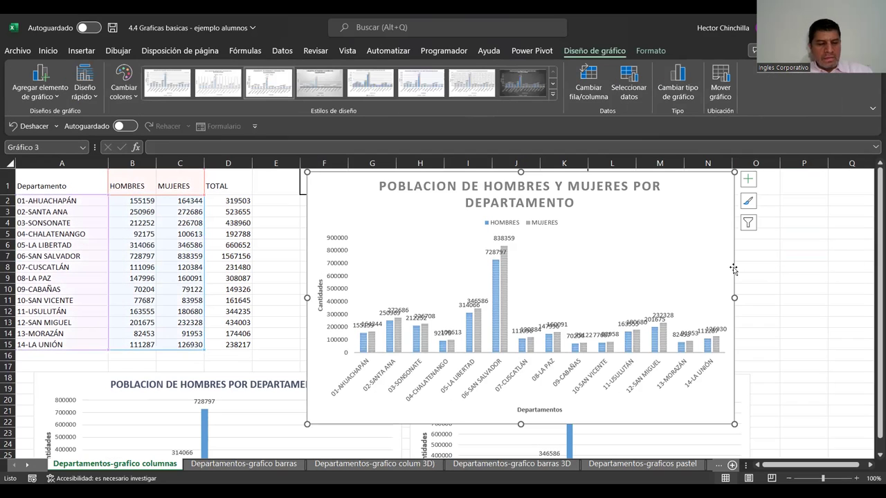
key(ctrl+z)
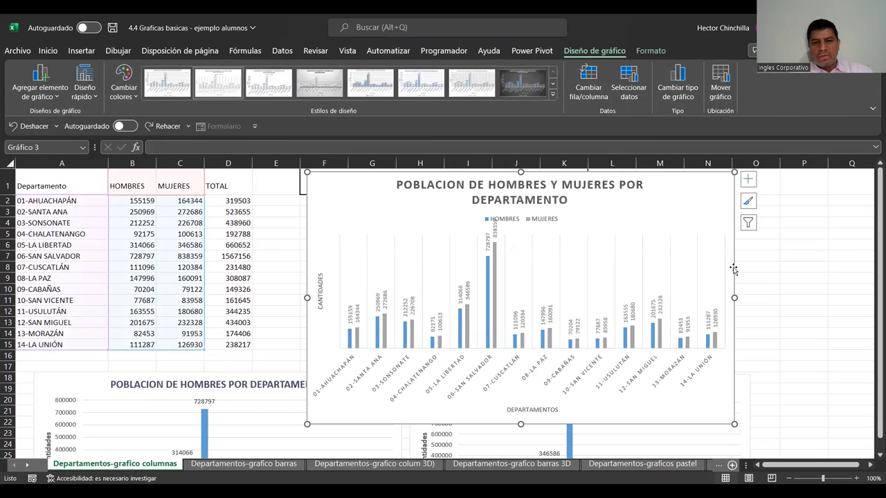
key(ctrl+z)
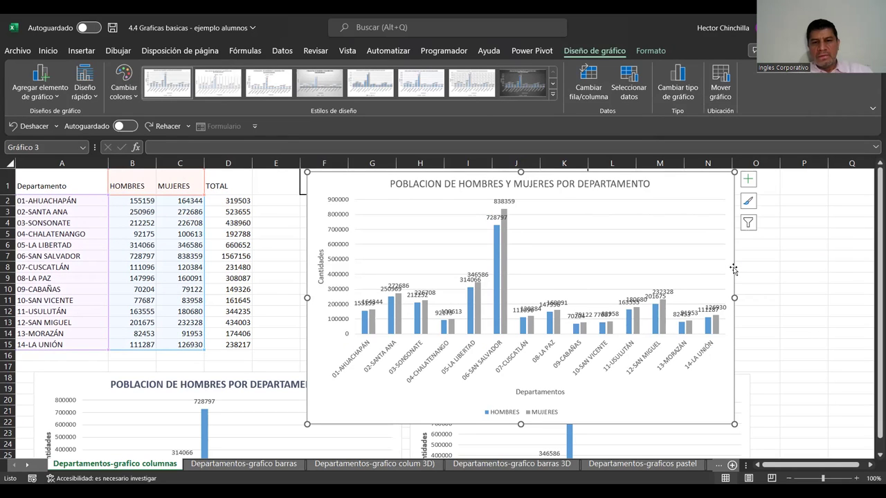
key(ctrl+z)
key(ctrl+z)
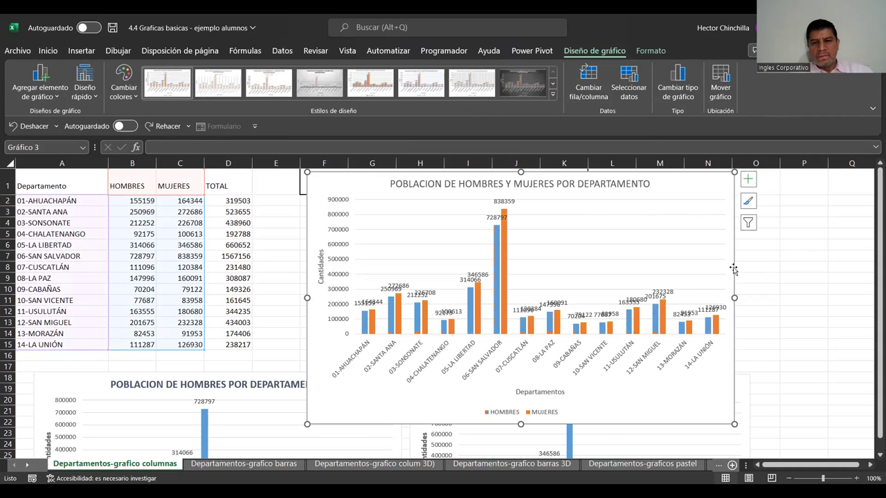
key(ctrl+z)
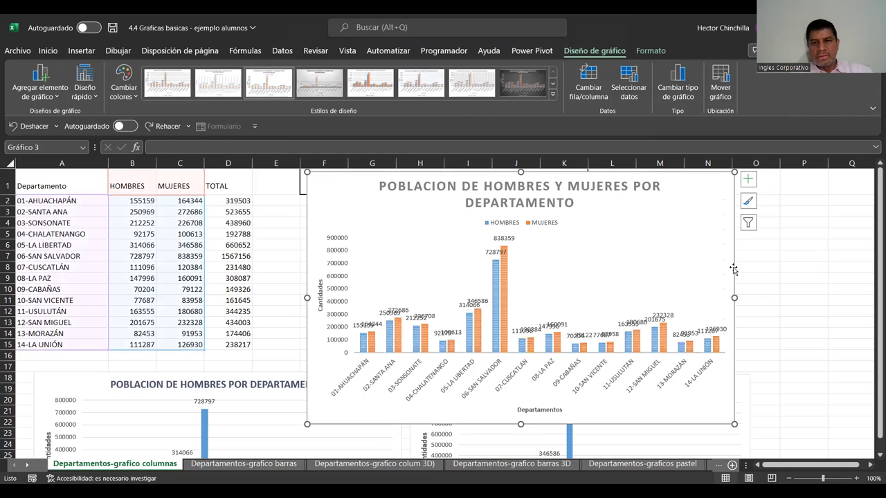
key(ctrl+z)
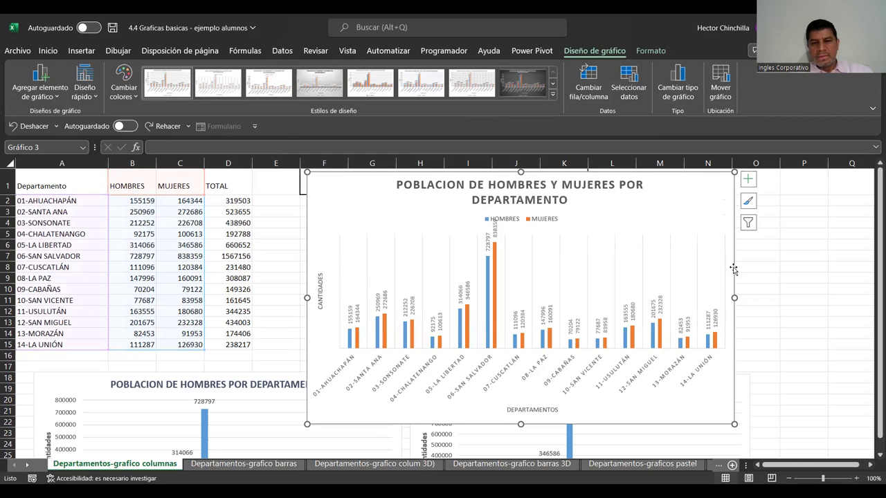
key(ctrl+z)
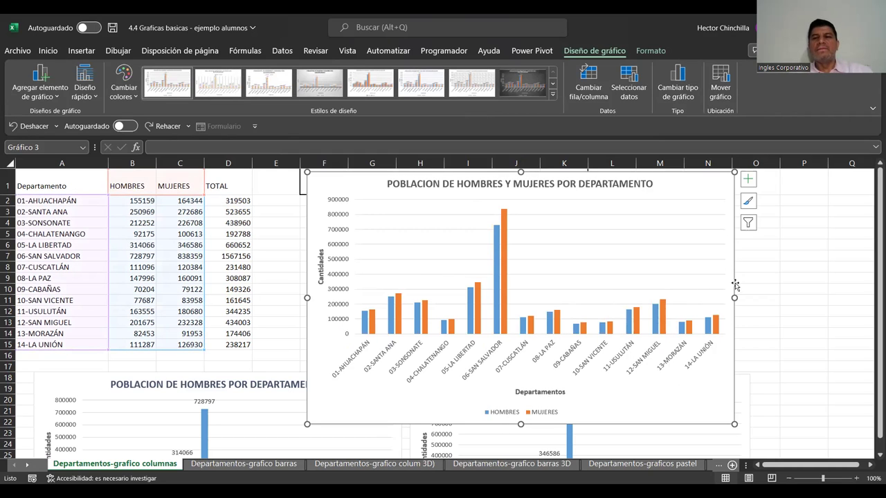
click(789, 288)
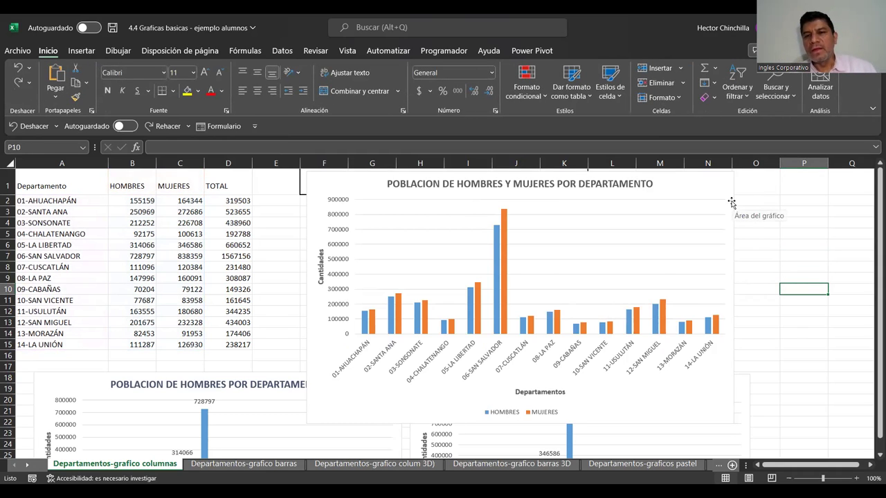
- Enlarge the combined chart down and to the right, then show its Filtros de gráfico options
click(732, 202)
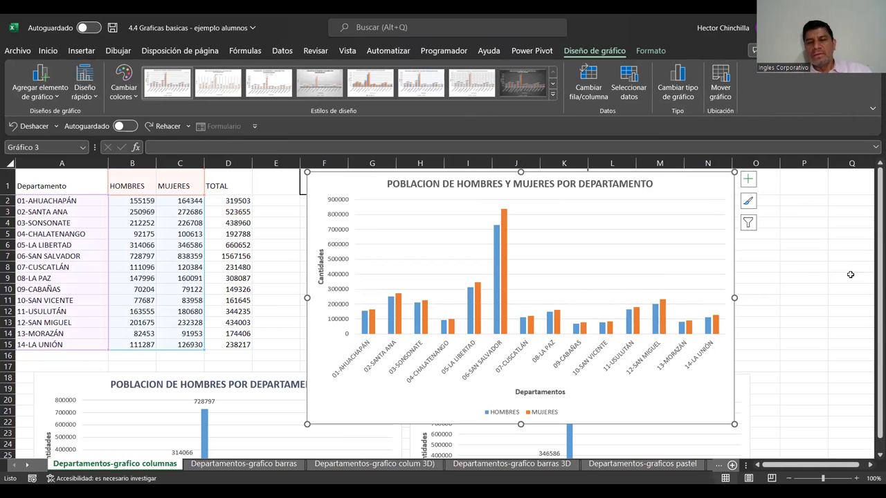
drag(873, 307, 873, 298)
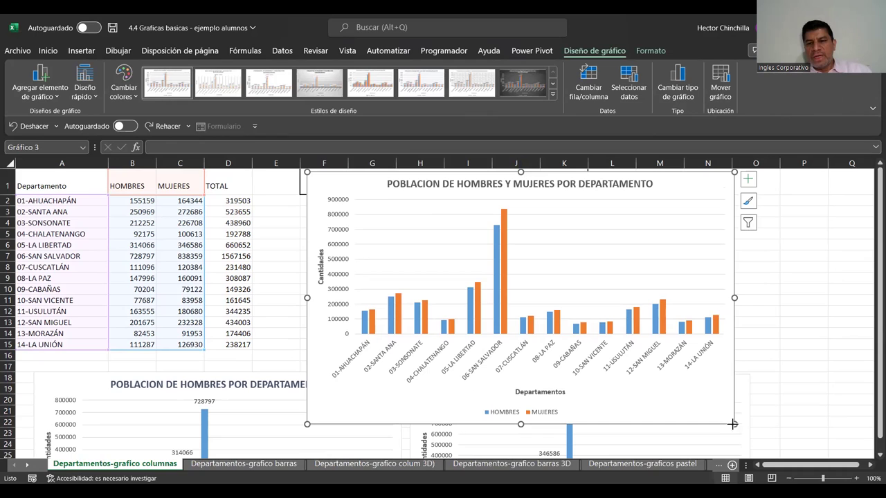
drag(733, 424, 748, 437)
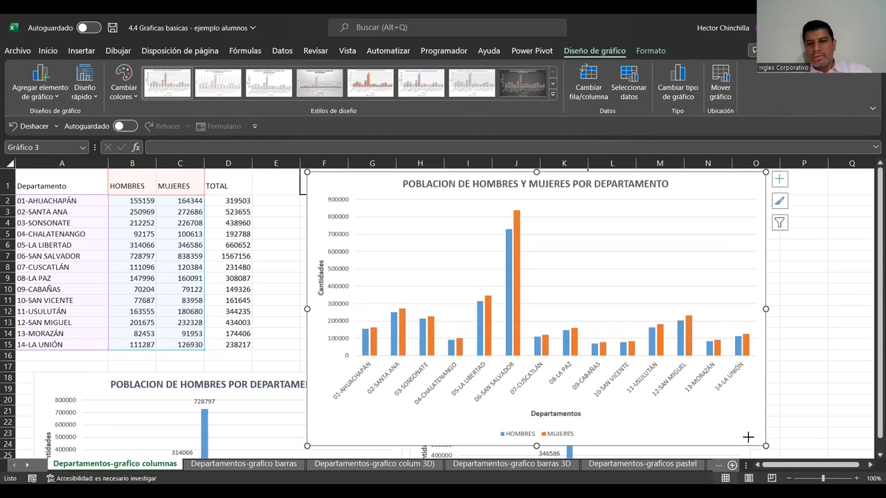
mouse_move(872, 406)
mouse_down()
mouse_move(873, 423)
mouse_move(872, 378)
mouse_up()
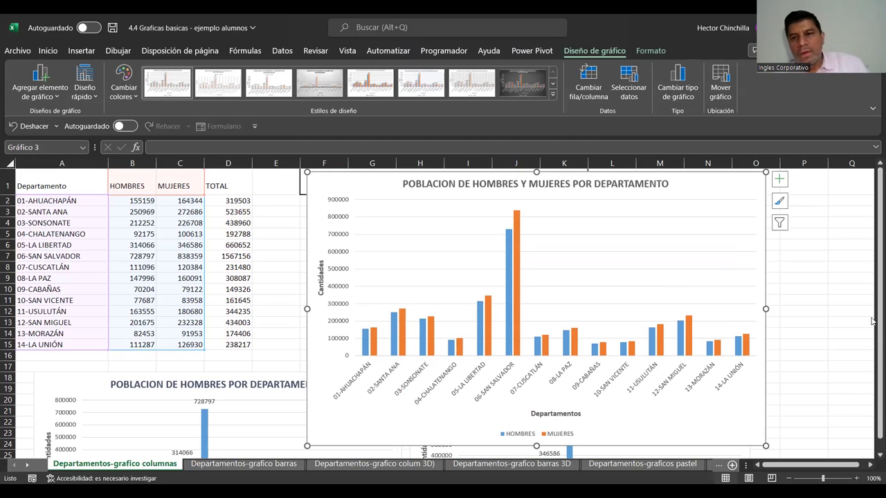
click(779, 223)
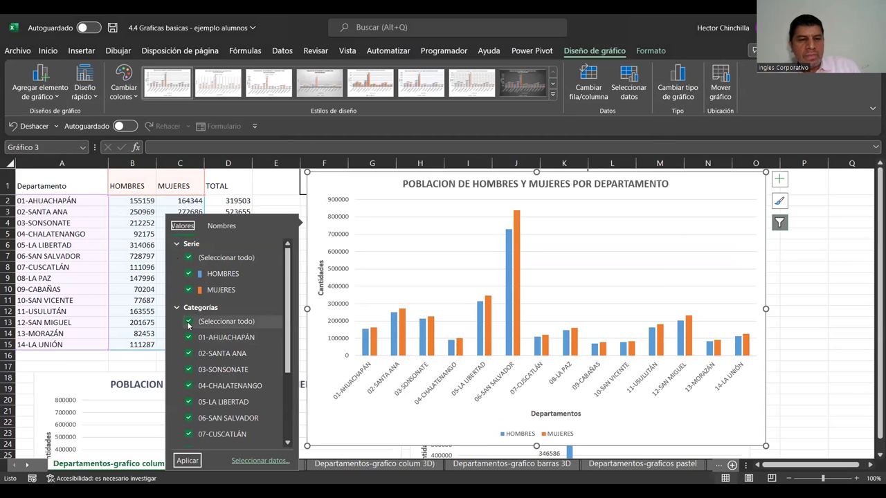
- Filter the chart to 06-SAN SALVADOR, 05-LA LIBERTAD and 02-SANTA ANA, applying each
click(188, 322)
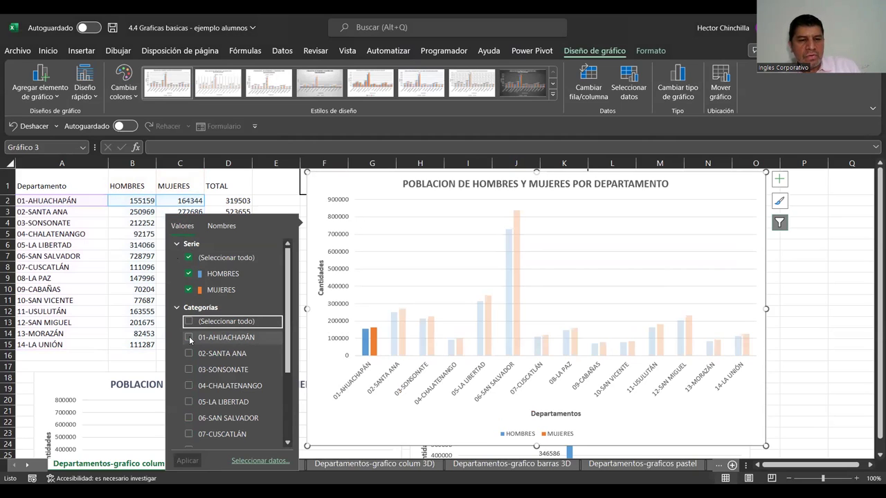
click(189, 417)
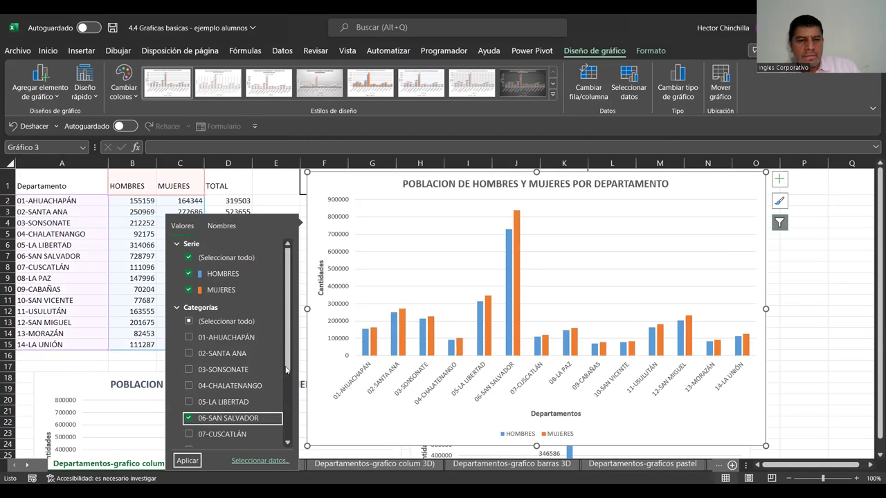
scroll(291, 423, down, 2)
scroll(291, 423, down, 2)
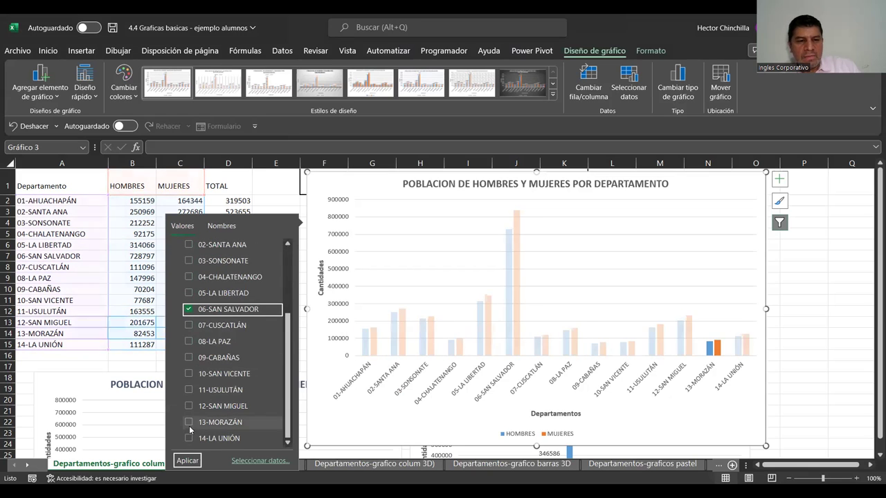
click(188, 461)
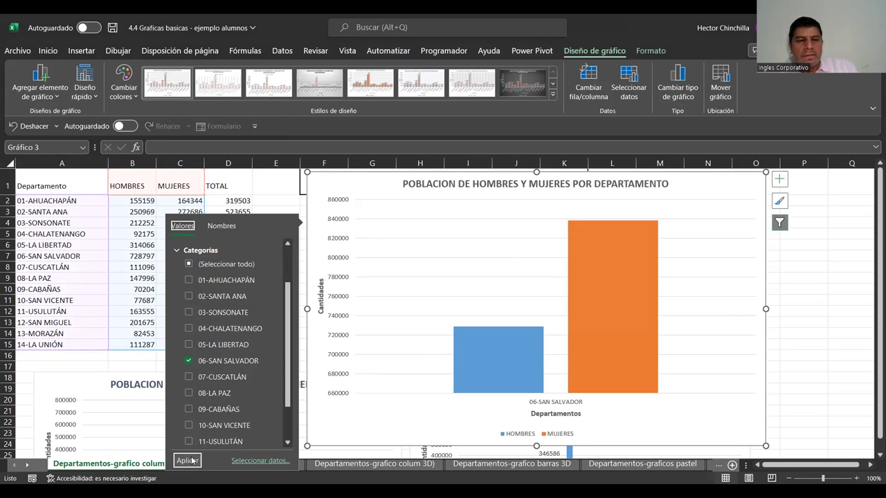
click(188, 346)
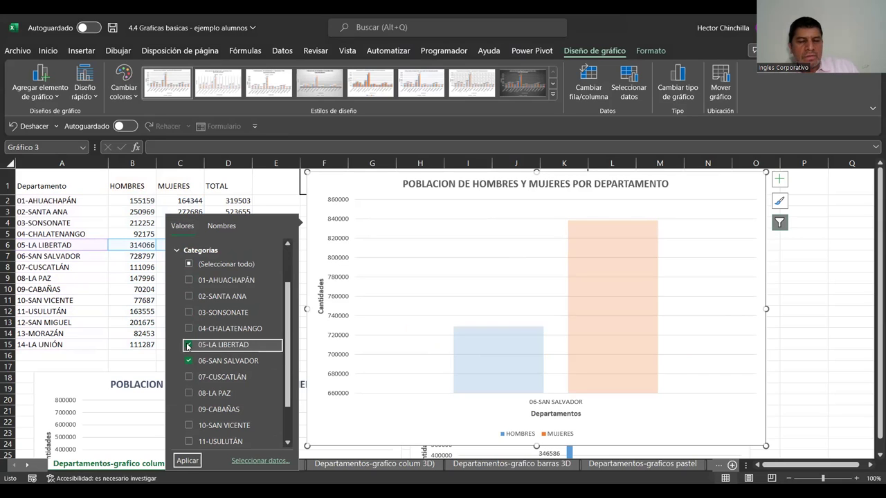
click(187, 461)
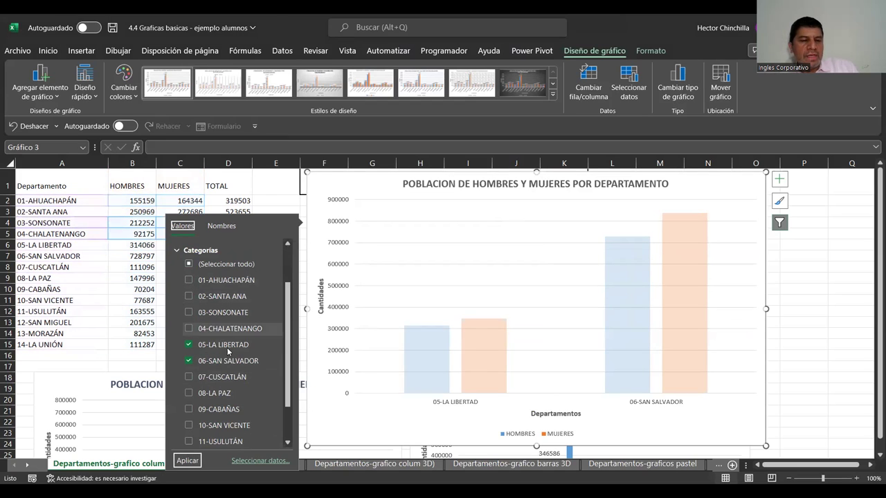
click(189, 297)
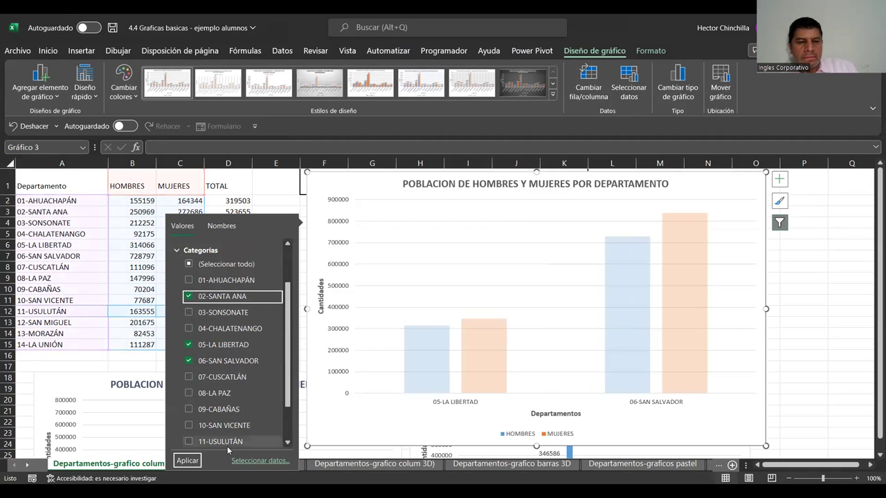
click(192, 460)
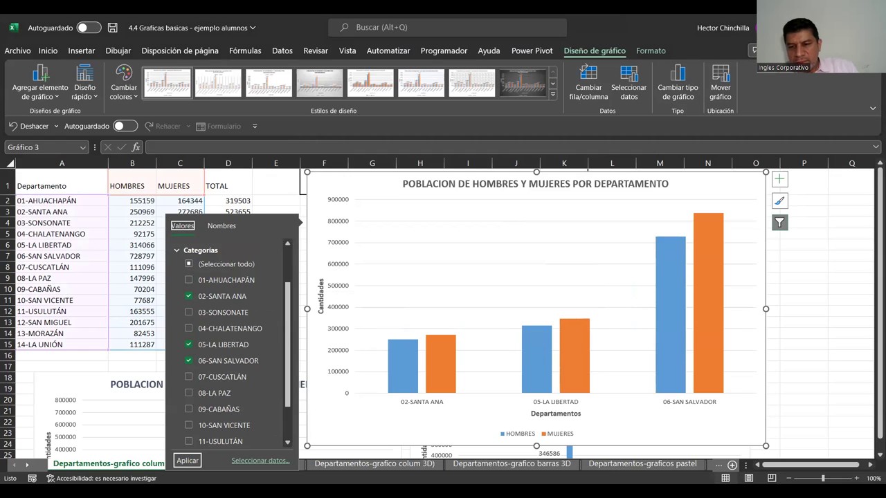
- Recheck (Seleccionar todo) in the filter and apply to restore all 14 departments
click(779, 222)
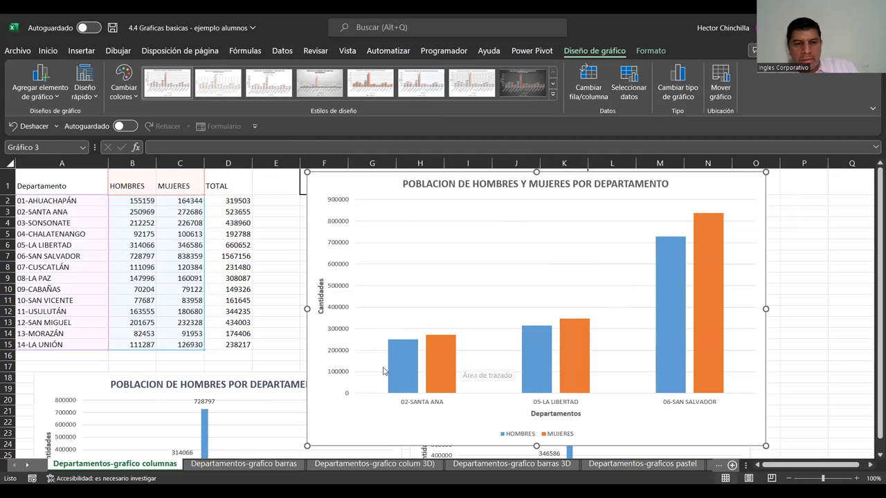
click(779, 223)
scroll(290, 398, down, 3)
scroll(289, 398, down, 1)
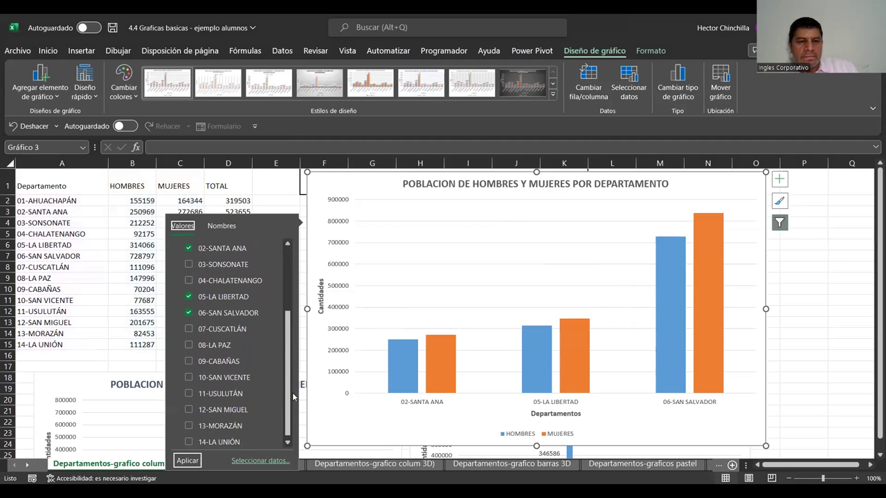
drag(287, 393, 291, 330)
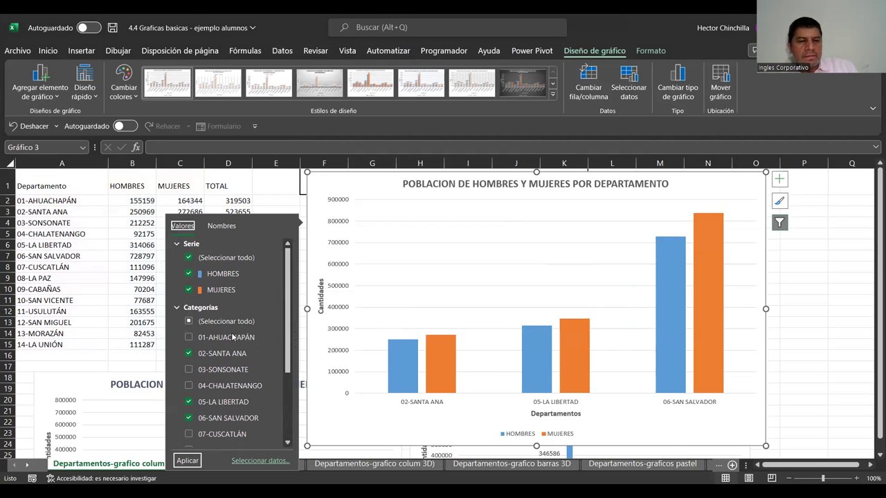
click(188, 322)
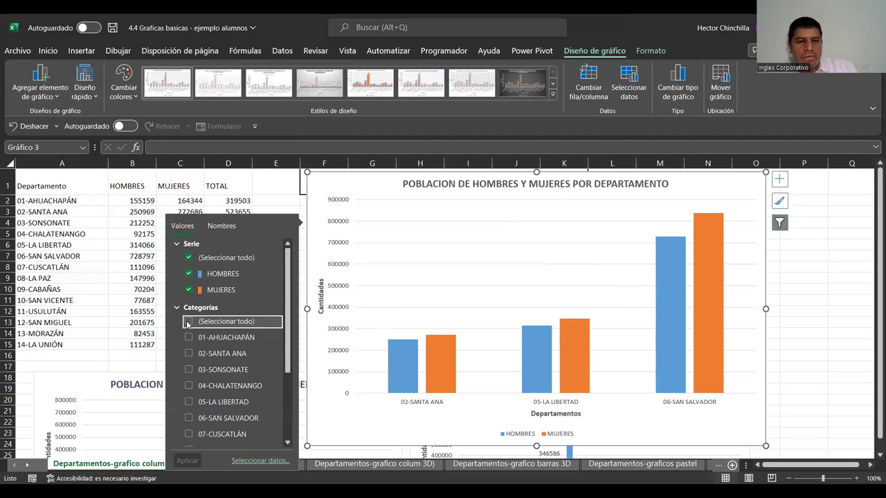
click(188, 322)
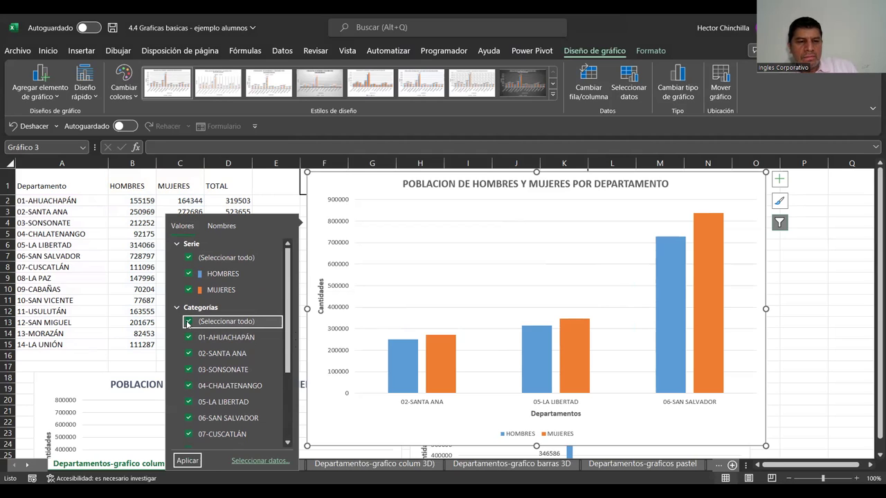
click(196, 463)
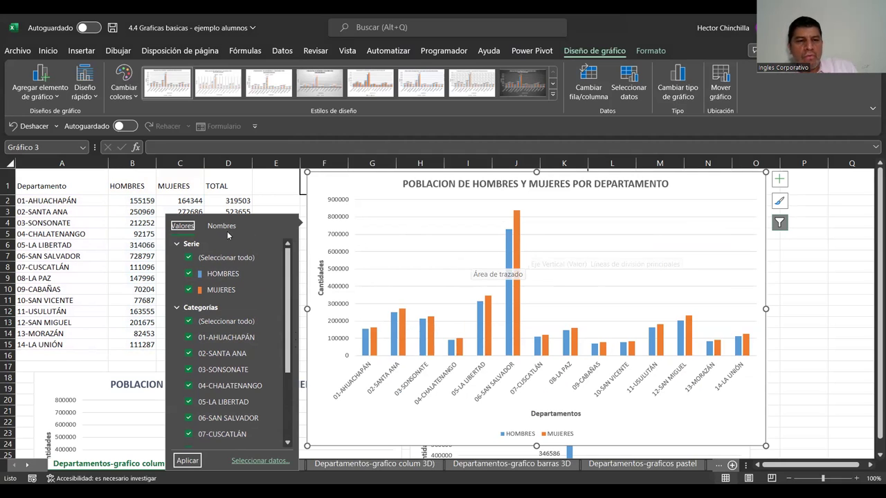
- Uncheck the MUJERES series and apply so only HOMBRES bars remain
click(188, 290)
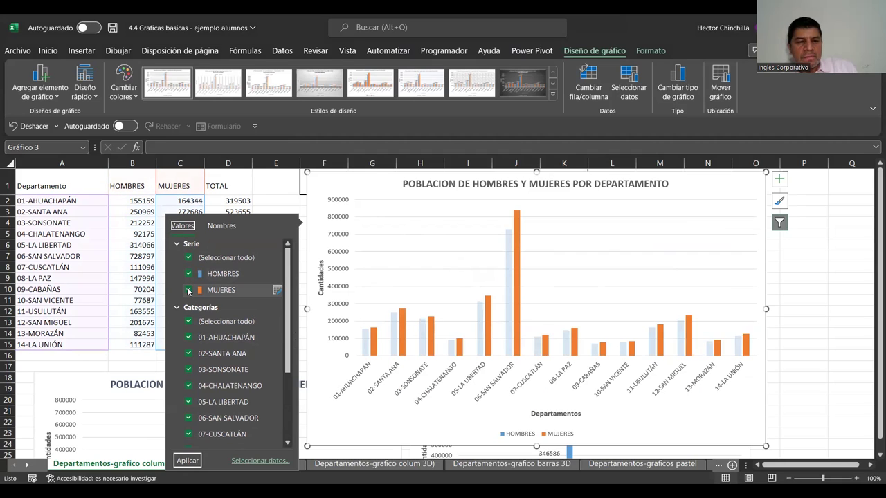
click(189, 291)
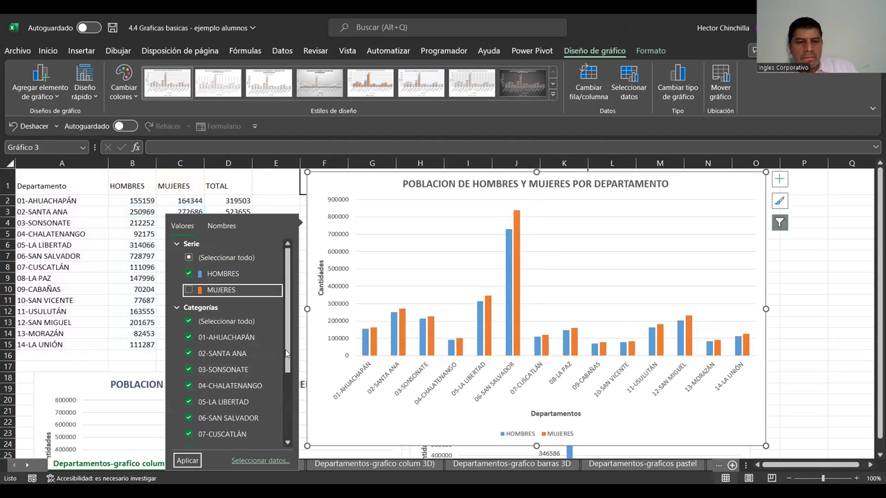
scroll(291, 367, down, 1)
drag(290, 372, 292, 420)
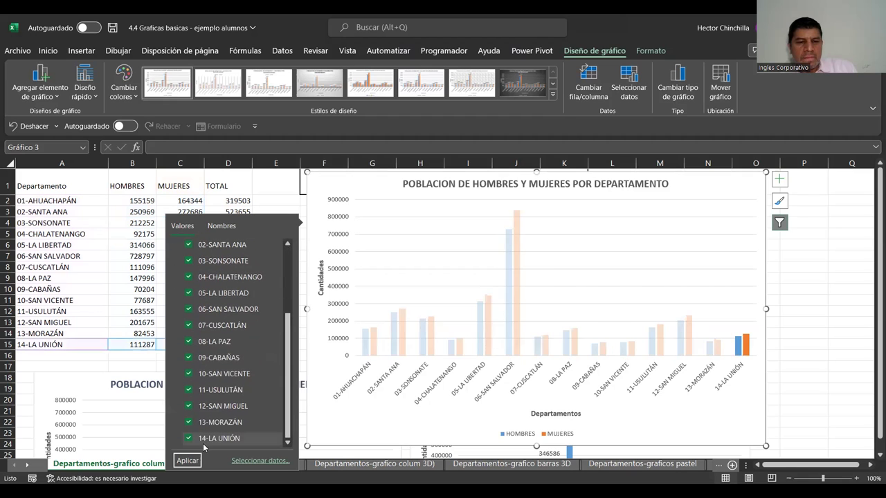
click(186, 461)
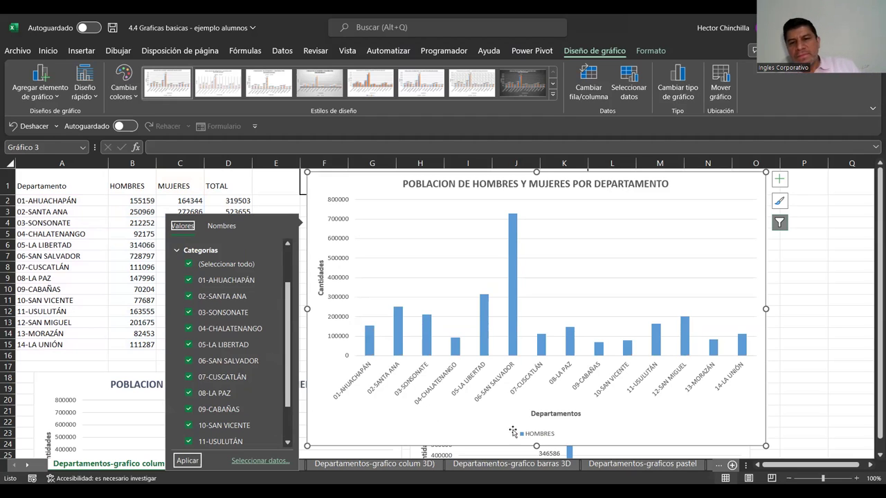
- Re-tick both series to bring back MUJERES, then view the filter's Nombres tab
drag(286, 317, 288, 272)
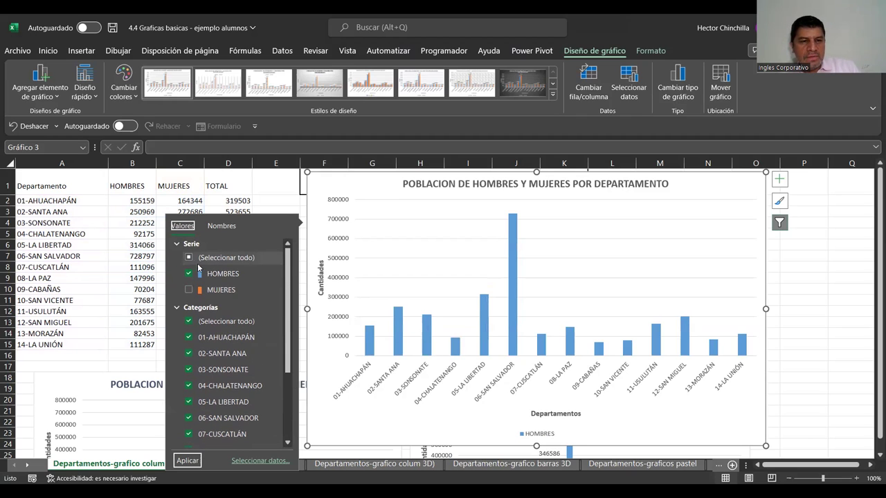
click(188, 258)
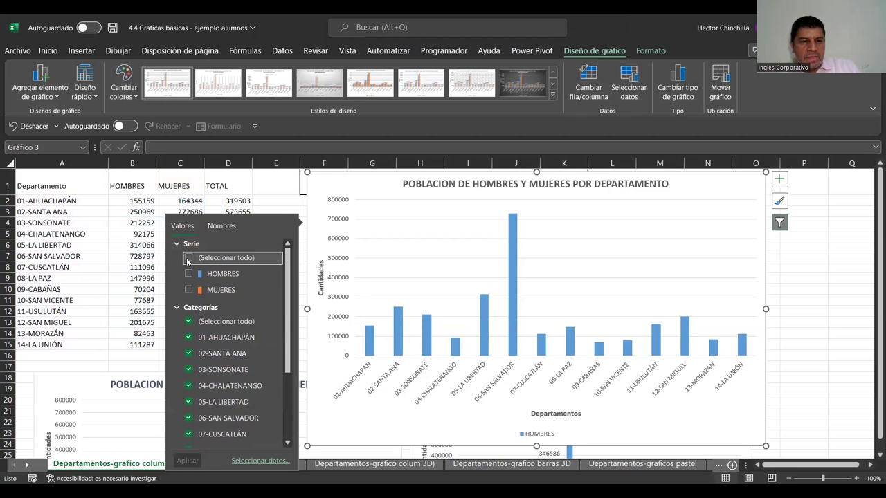
click(188, 259)
click(188, 461)
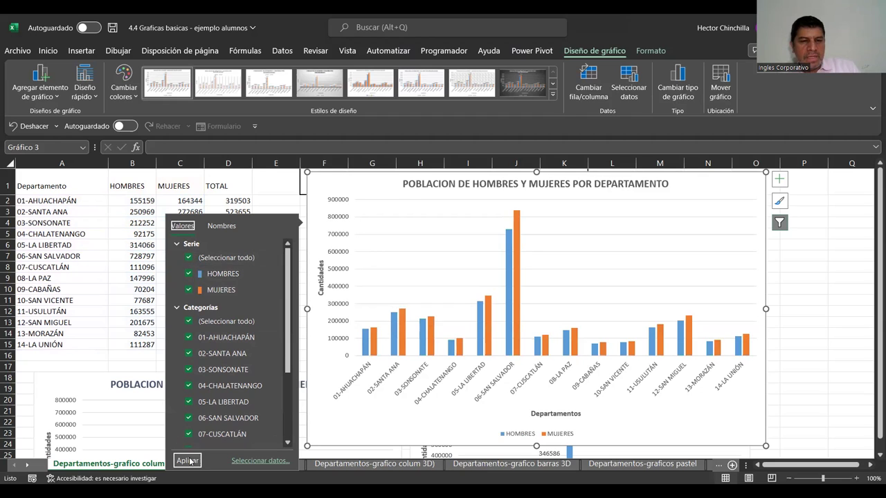
click(218, 228)
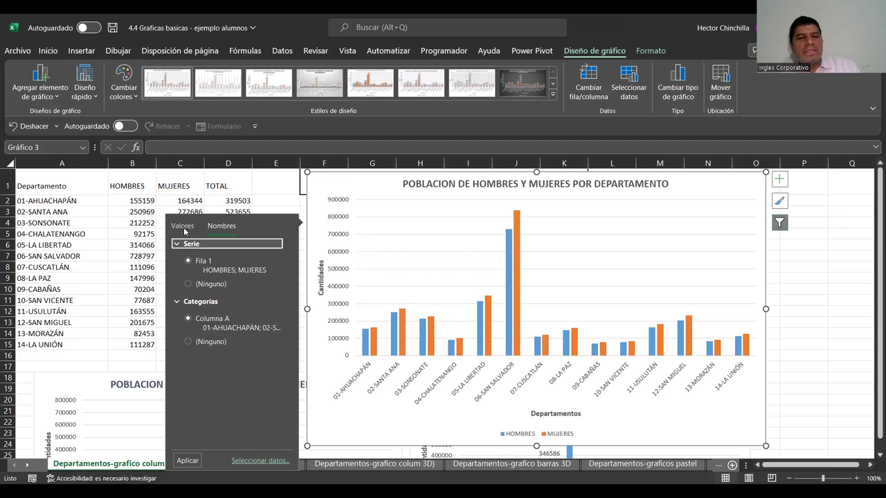
- Return to the Valores tab, close the chart filter and reselect the combined chart
click(184, 229)
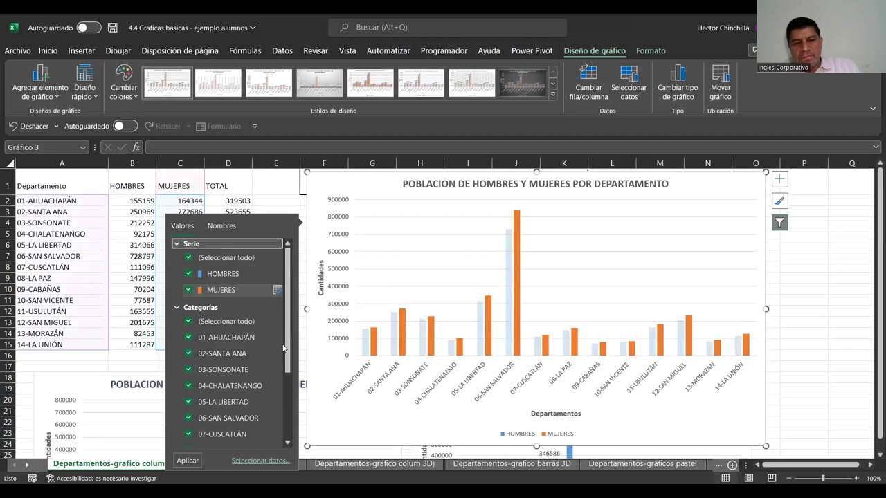
click(800, 268)
click(760, 240)
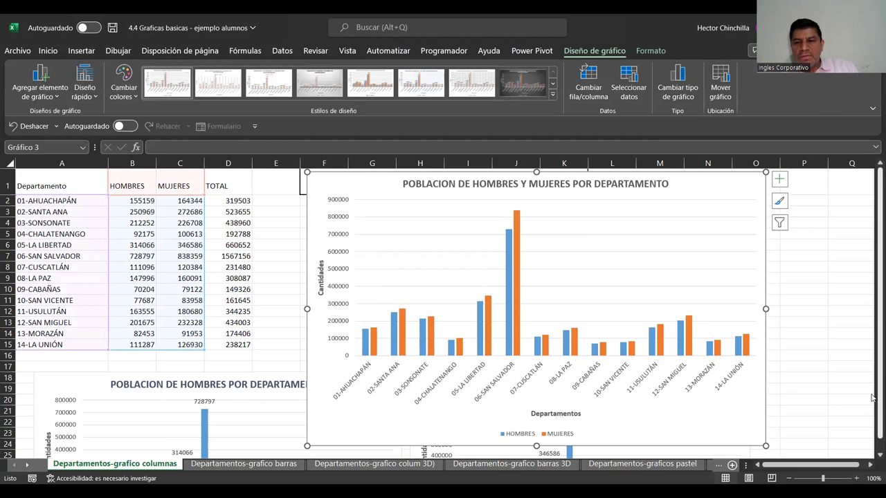
scroll(872, 398, down, 1)
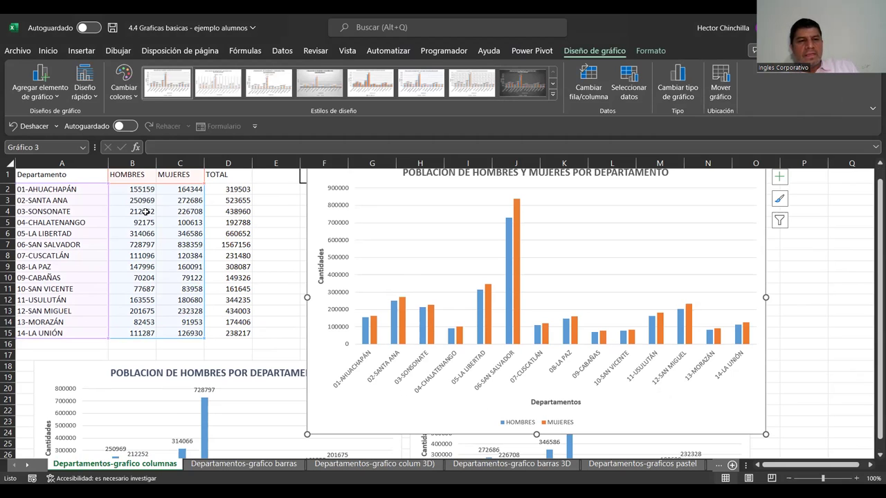
- Go to the Departamentos-grafico barras sheet and select the Departamento and HOMBRES header cells
click(795, 278)
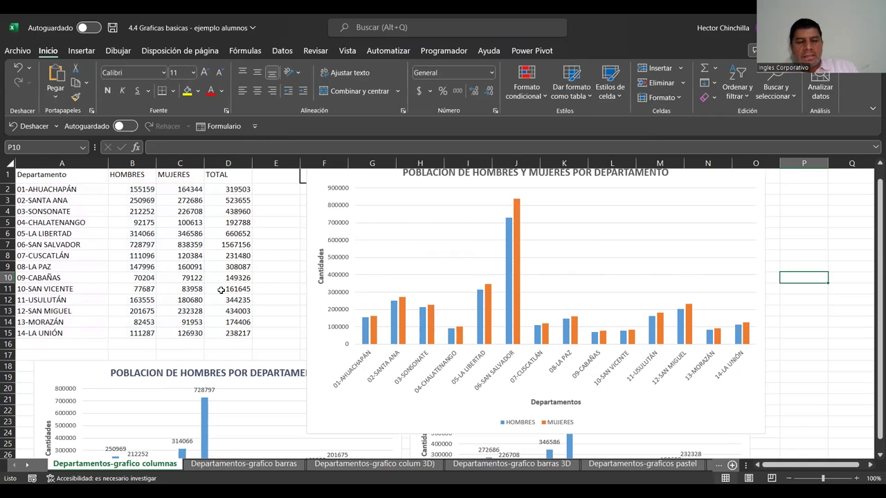
click(207, 463)
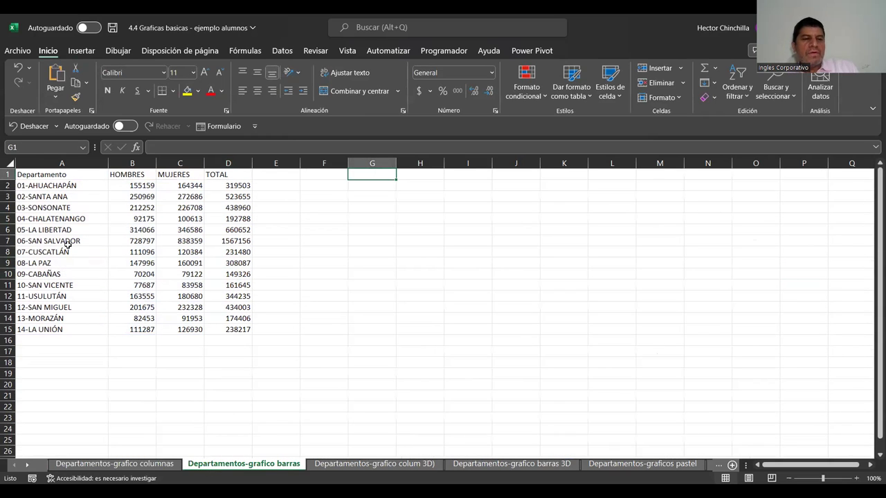
click(118, 464)
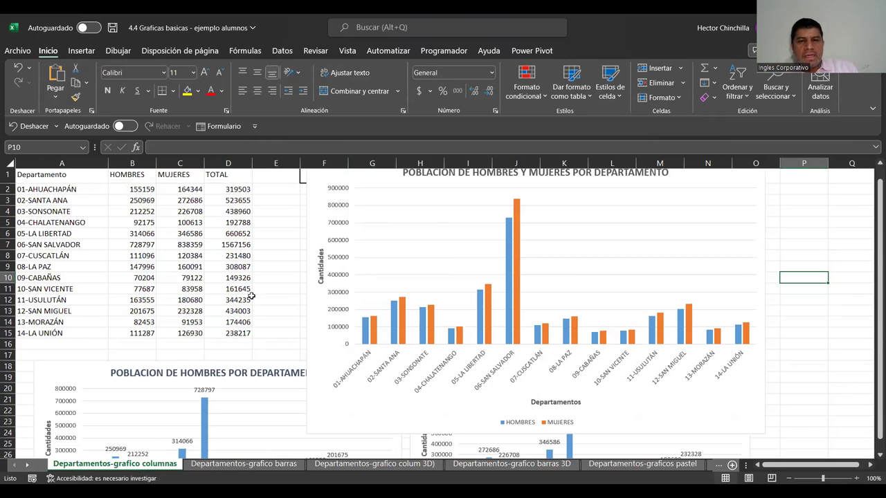
click(229, 464)
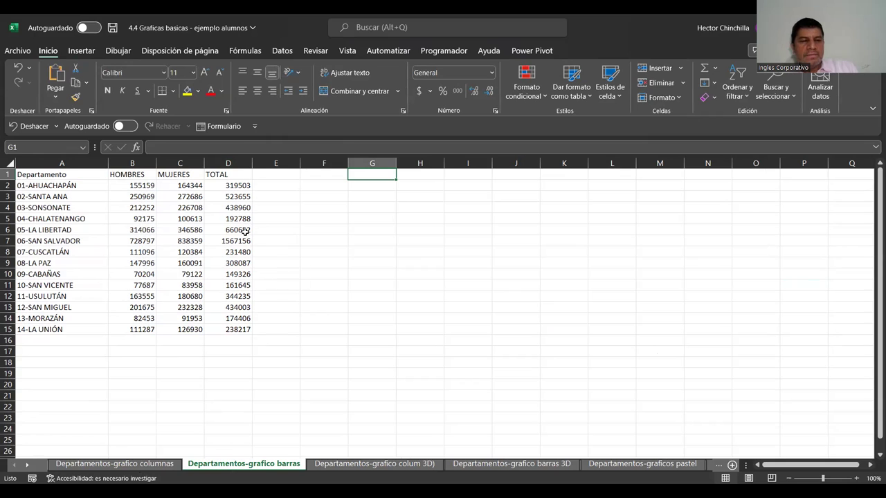
drag(55, 175, 132, 174)
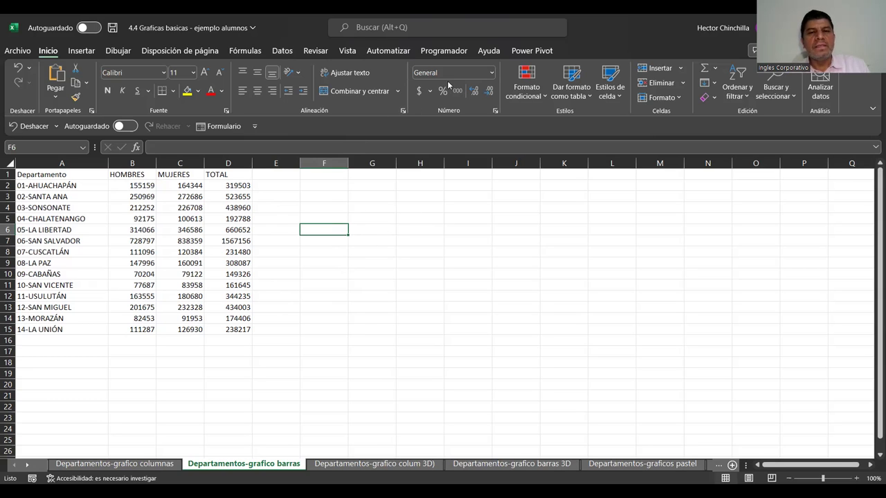
click(90, 52)
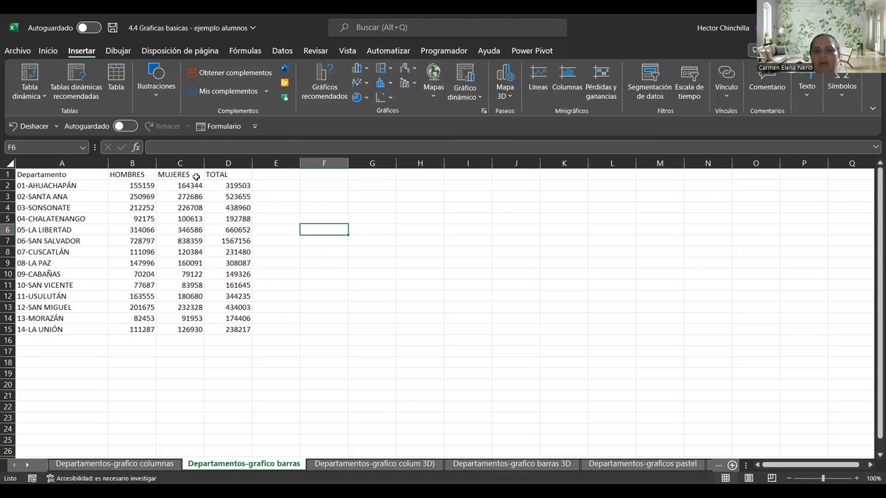
- Select A1:B15 and insert a clustered bar chart of men's population by department
drag(84, 176, 132, 174)
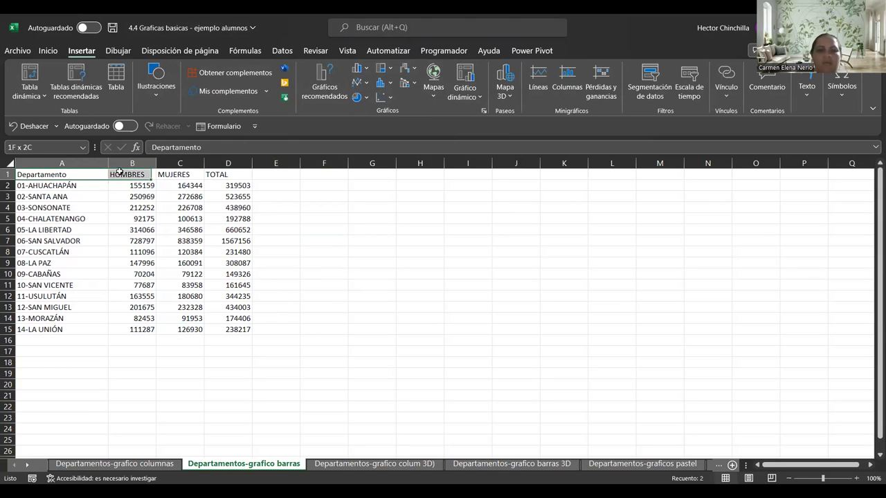
click(312, 184)
click(325, 81)
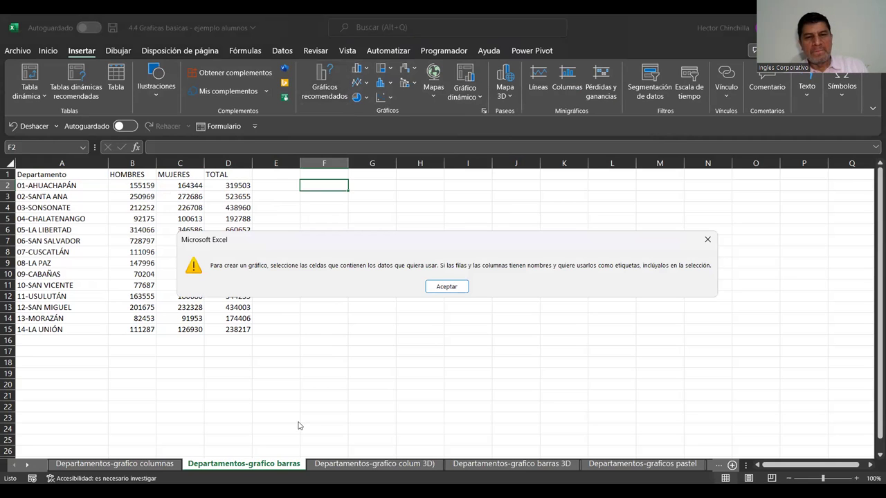
click(446, 287)
mouse_move(68, 175)
mouse_down()
mouse_move(143, 285)
mouse_move(144, 329)
mouse_up()
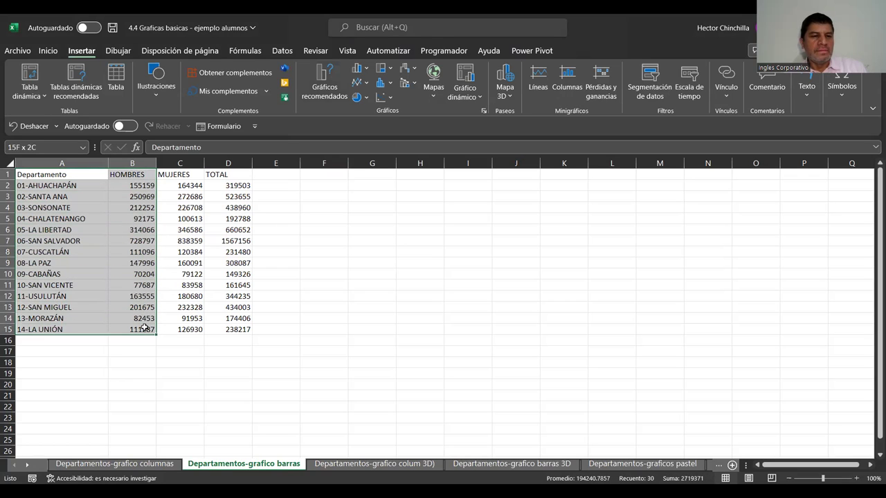
click(316, 84)
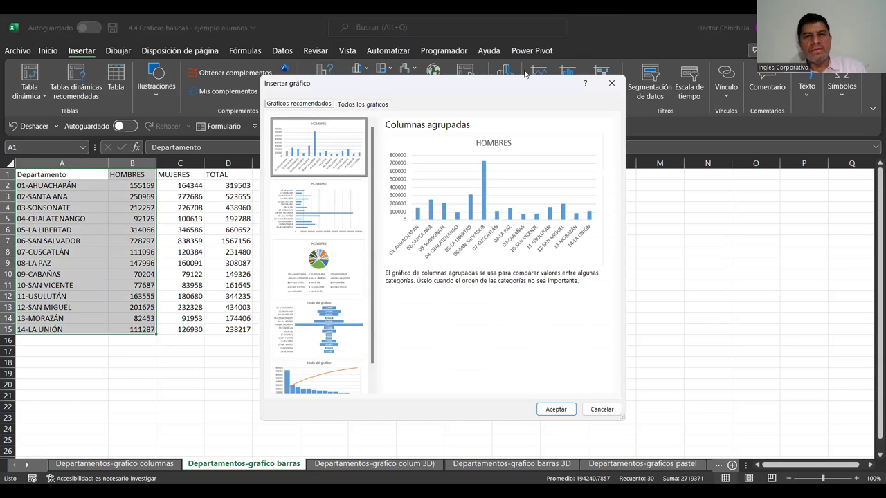
click(377, 105)
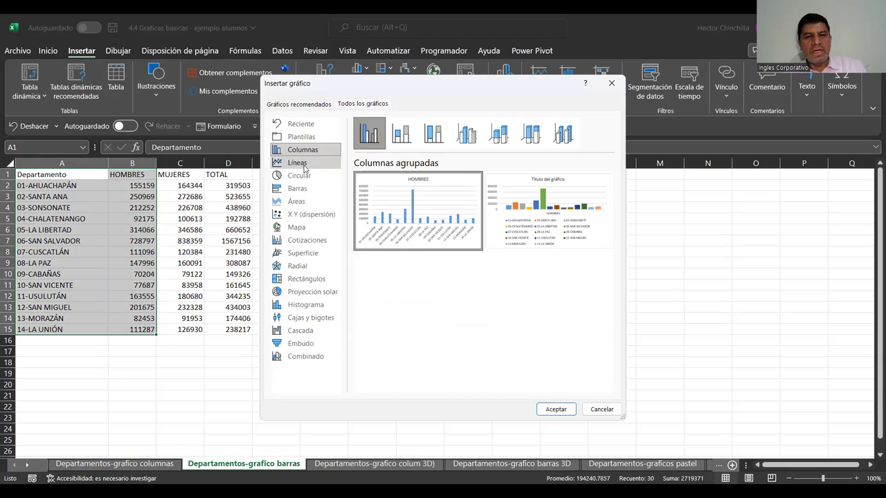
click(298, 190)
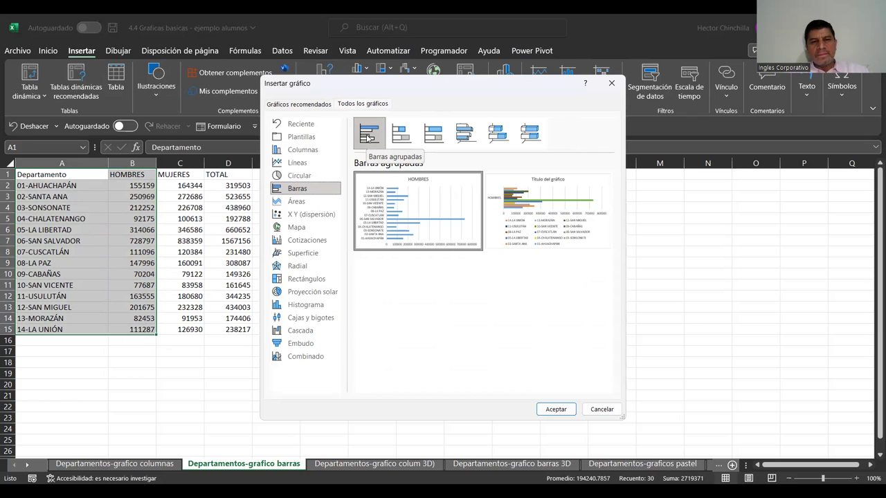
double_click(369, 136)
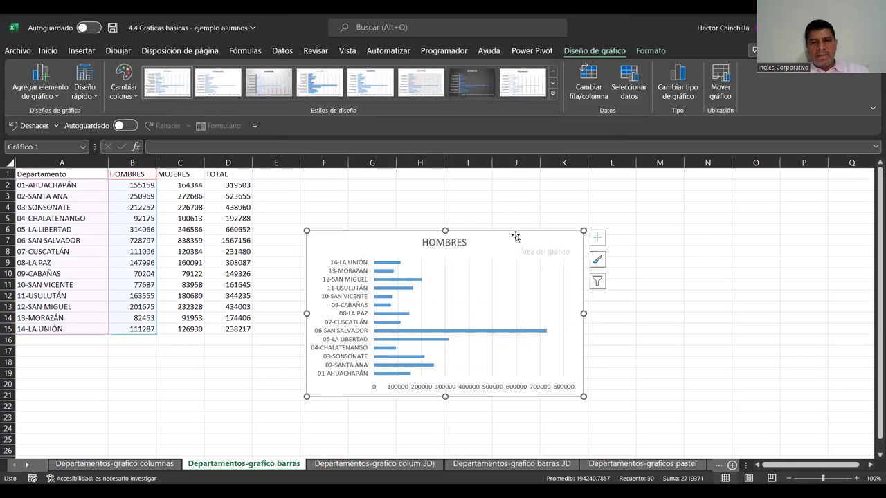
- Move the HOMBRES chart up beside the table and stretch it taller and wider
drag(514, 234, 509, 180)
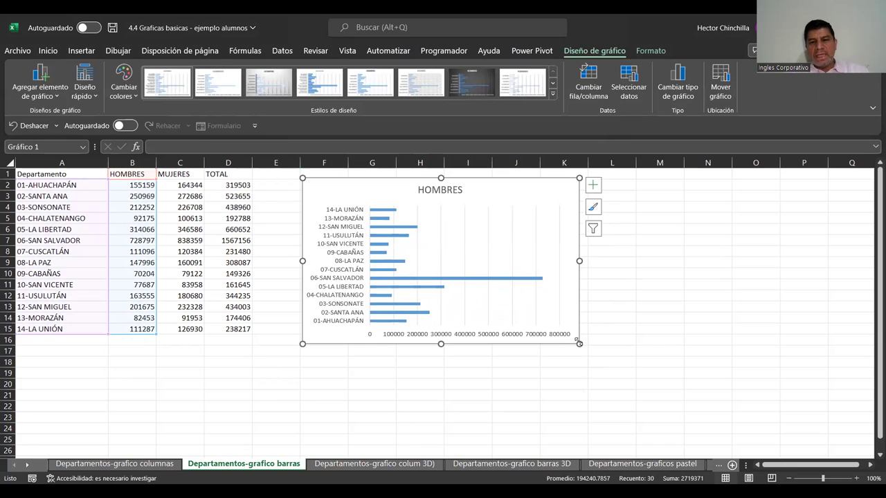
drag(580, 343, 651, 388)
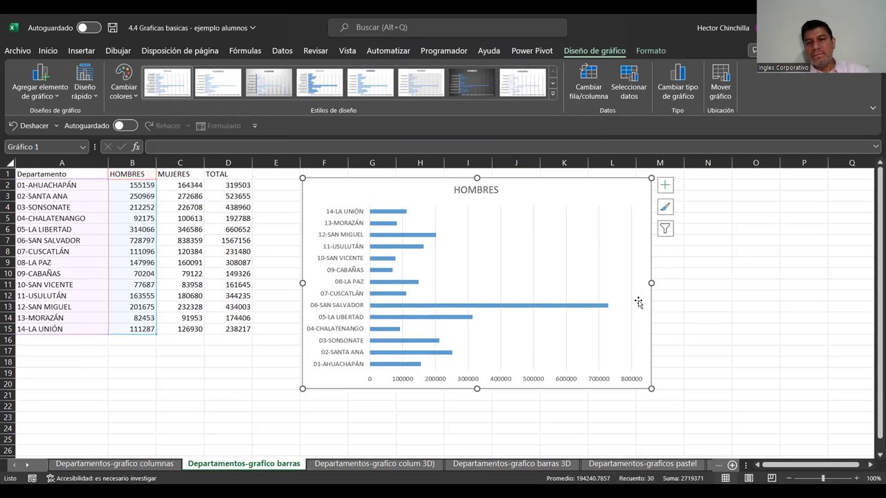
drag(651, 283, 702, 283)
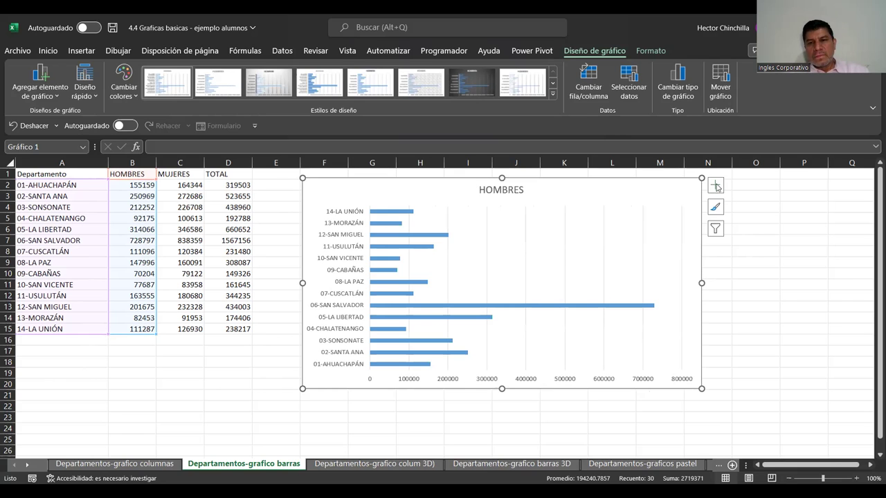
- Add axis titles and value labels on every bar to the HOMBRES chart
click(715, 186)
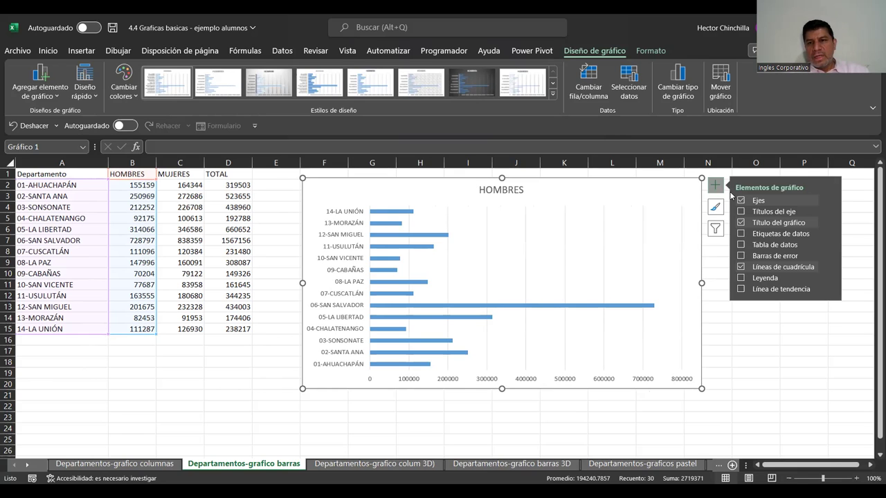
click(741, 211)
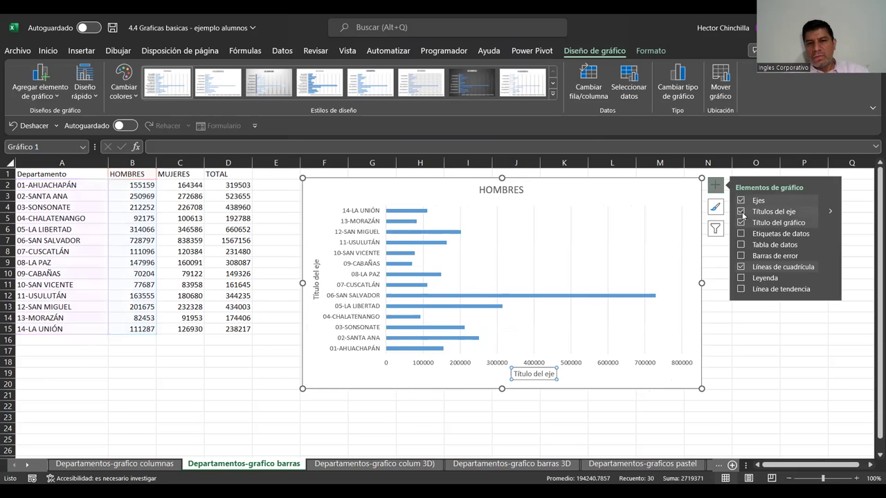
click(741, 234)
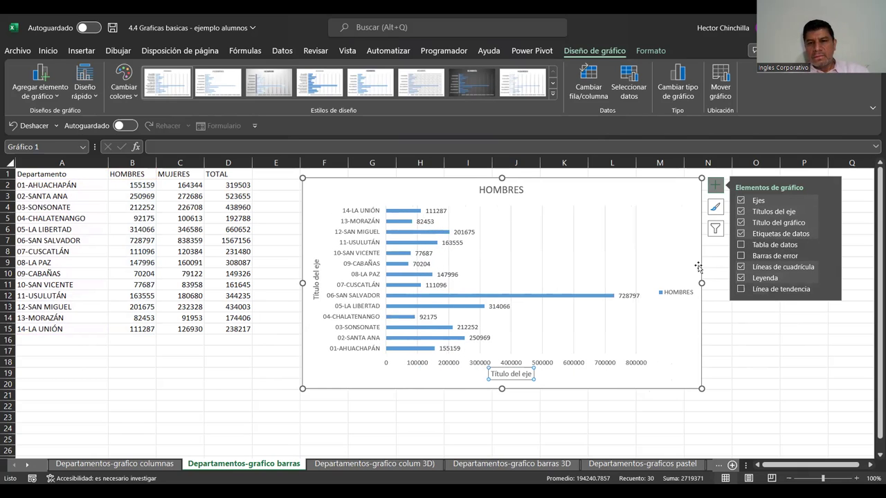
click(697, 240)
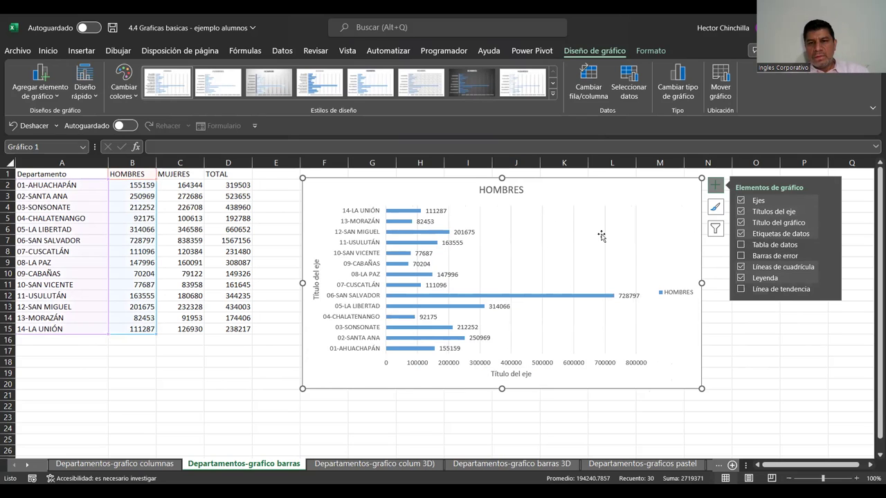
double_click(506, 190)
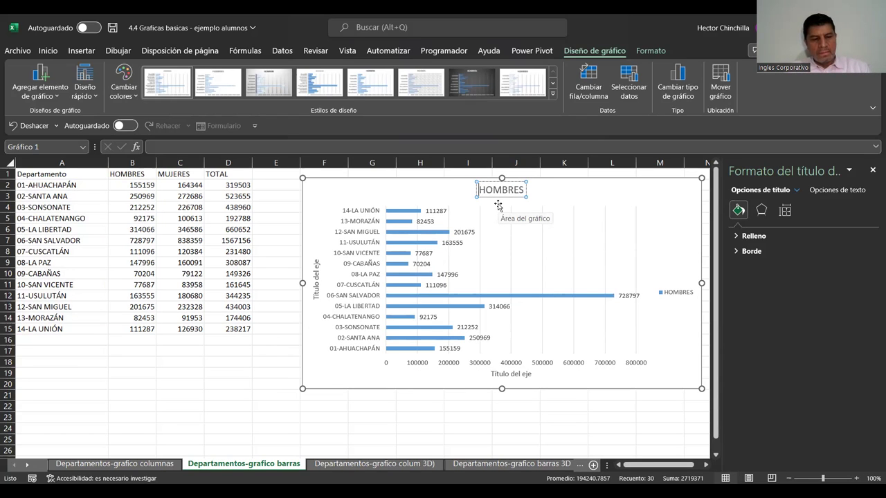
- Title the chart 'POBLACION DE HOMBRES POR DEPARTAMENTO' in bold
text(POBLACION DE)
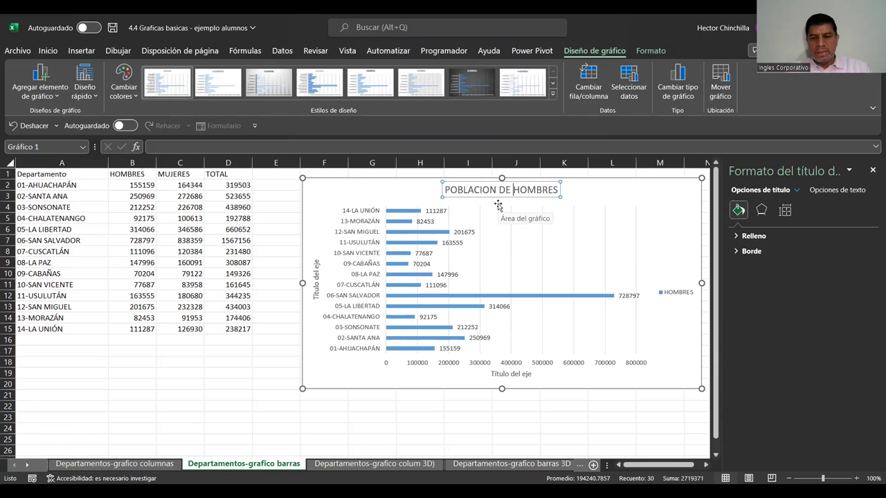
text( HOMBRES POR DEPARTAMENTO)
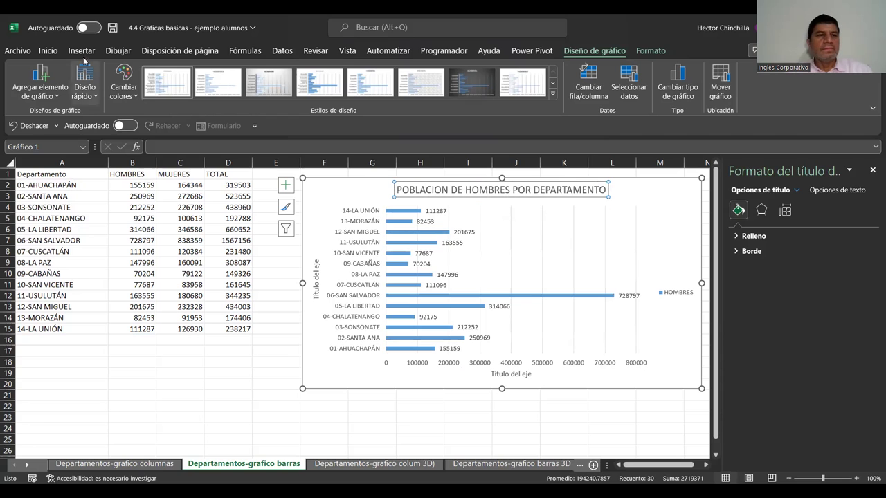
click(49, 51)
click(108, 91)
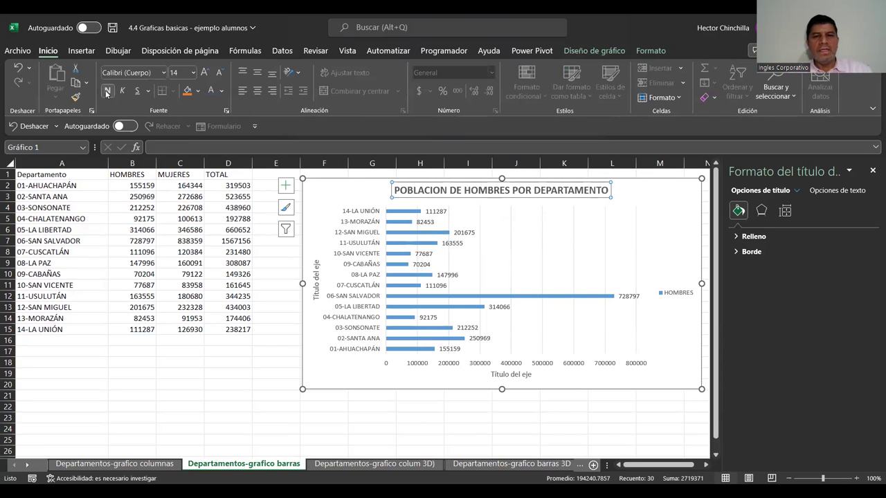
- Replace the horizontal axis title placeholder with 'Cantidades'
click(513, 377)
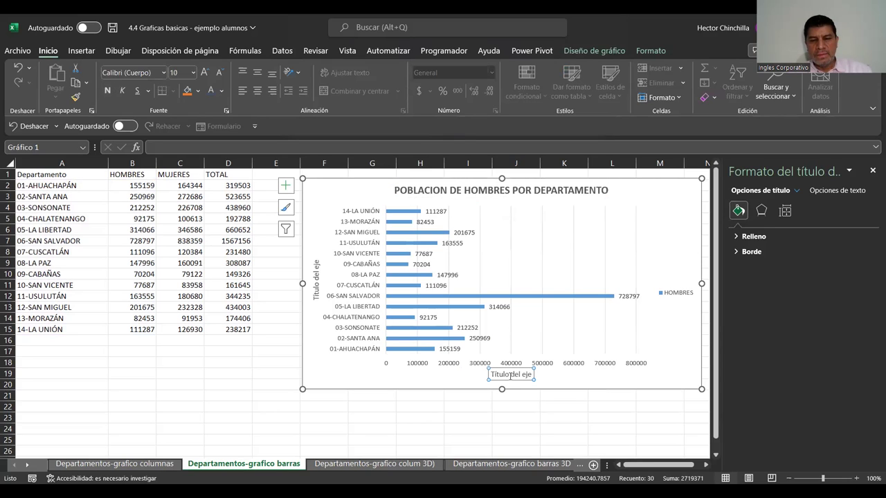
triple_click(509, 375)
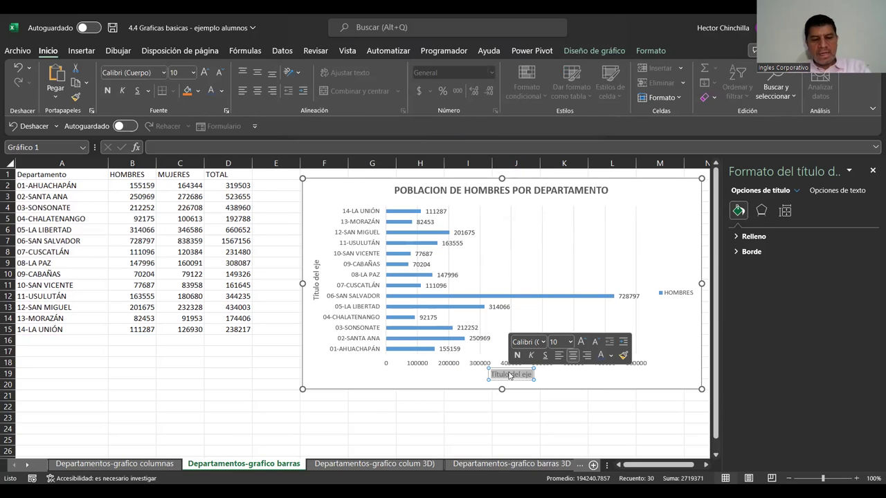
key(Delete)
text(cANTIDADES)
key(BackSpace)
key(BackSpace)
key(BackSpace)
key(BackSpace)
key(BackSpace)
key(BackSpace)
key(BackSpace)
key(BackSpace)
key(BackSpace)
text(Cantidades)
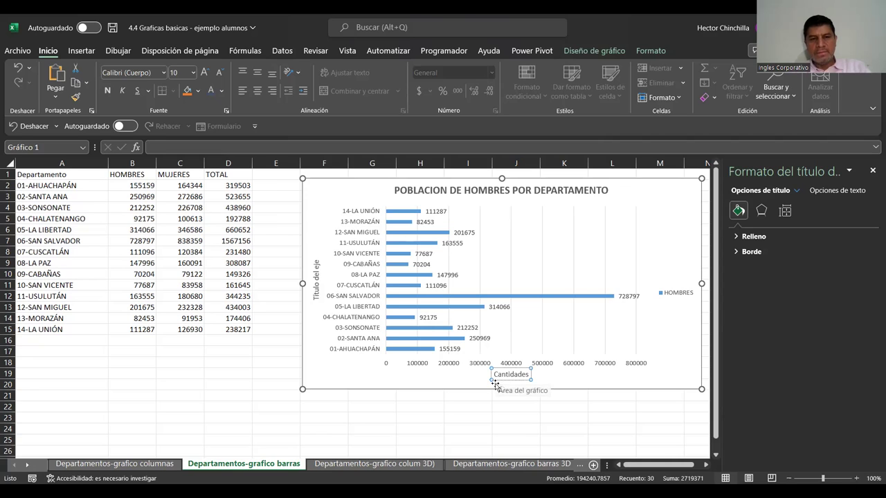
- Bold the Cantidades axis title and title the vertical axis 'Departamentos'
click(496, 384)
click(108, 94)
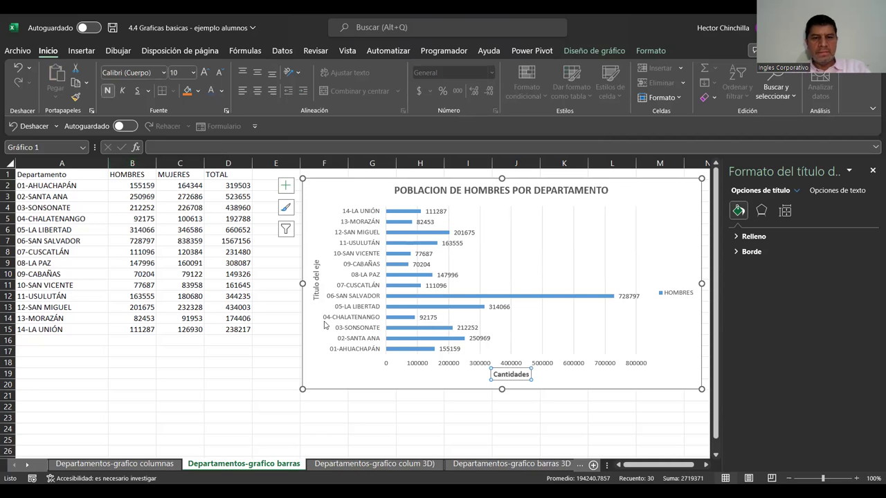
click(316, 296)
double_click(316, 296)
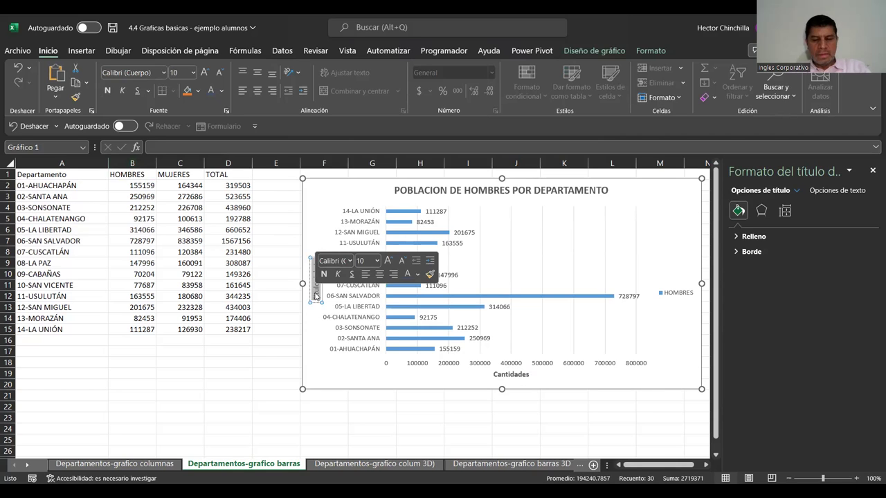
text(Depar)
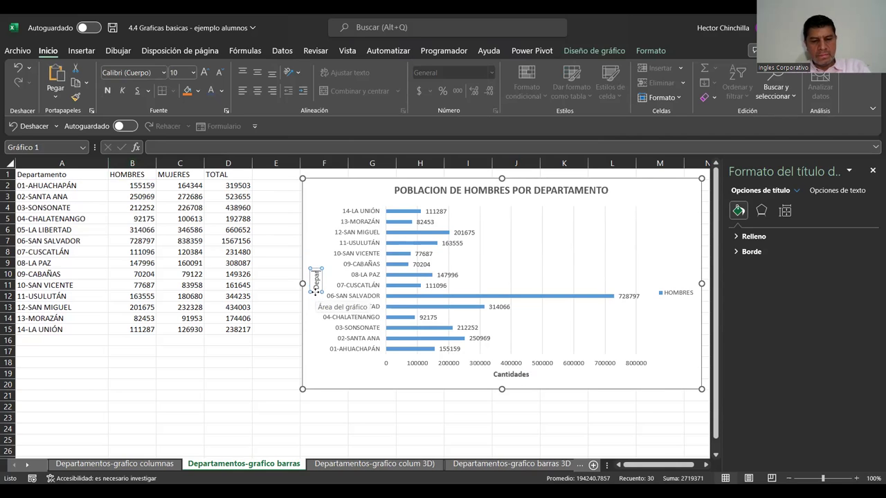
text(tament)
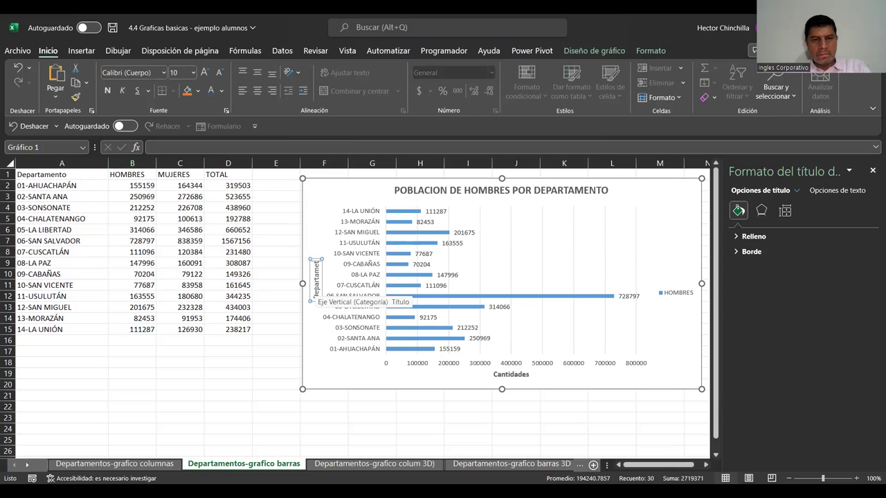
text(os)
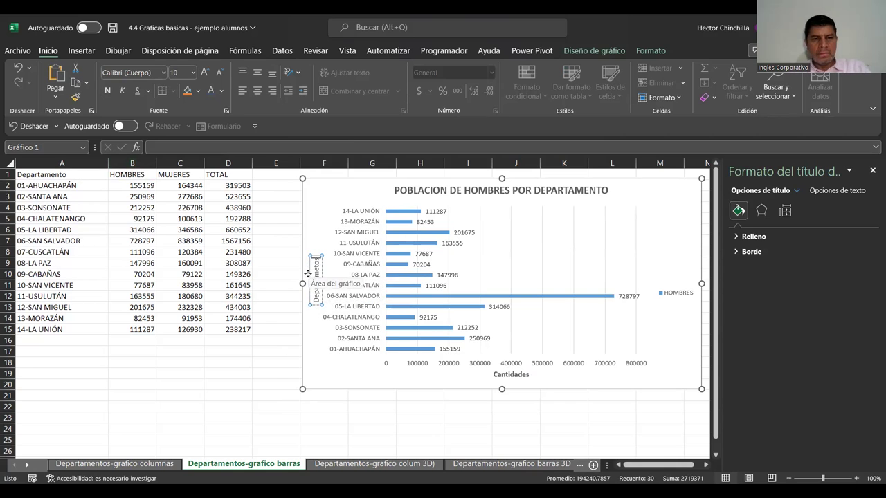
key(Escape)
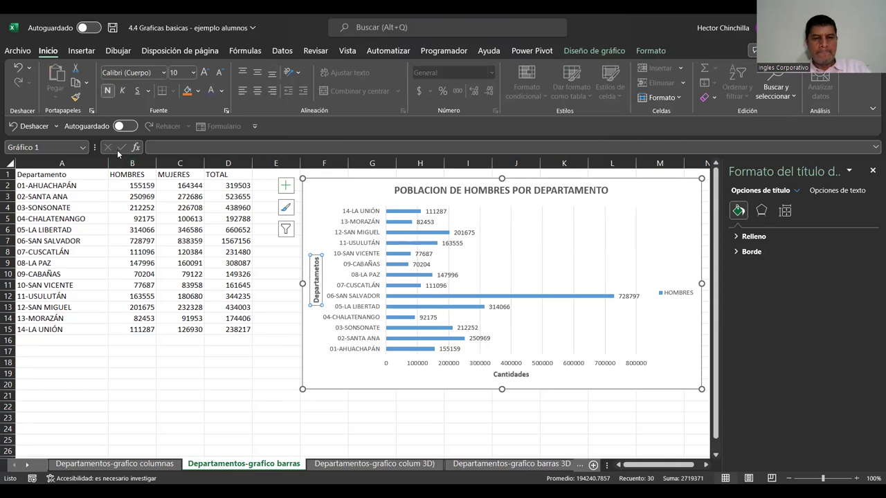
- Check the men's chart elements list, then deselect the finished chart
click(313, 388)
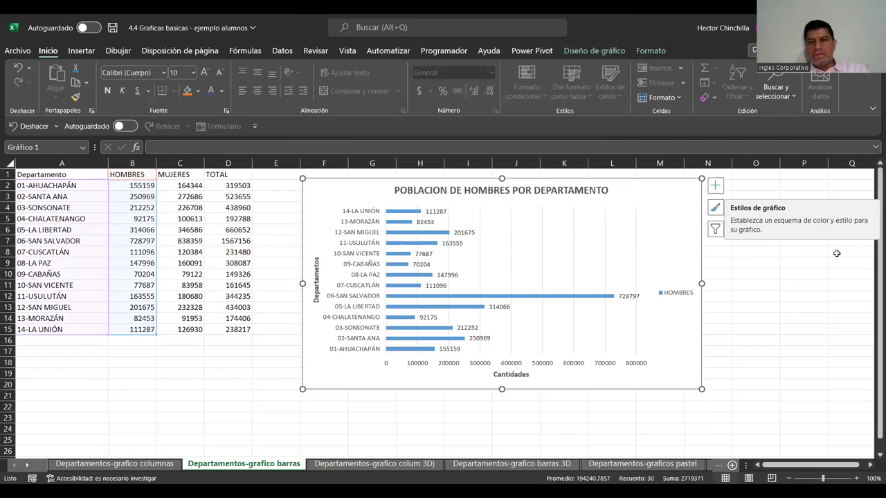
click(716, 186)
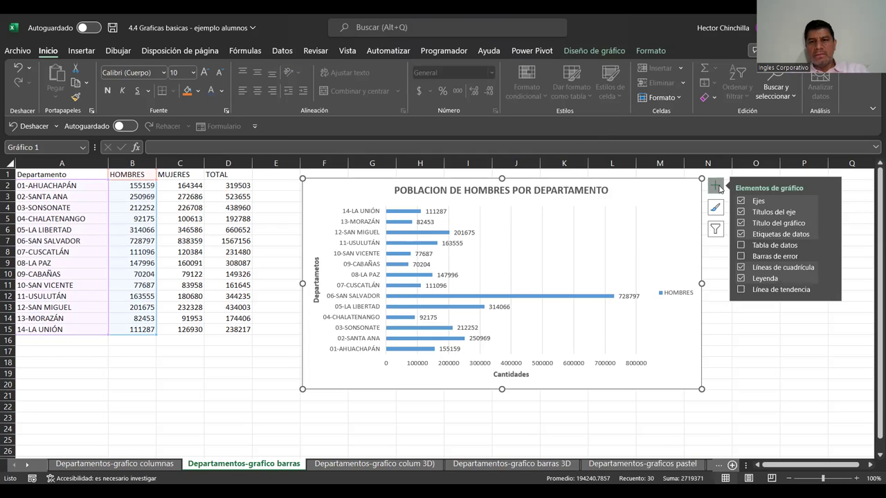
click(822, 328)
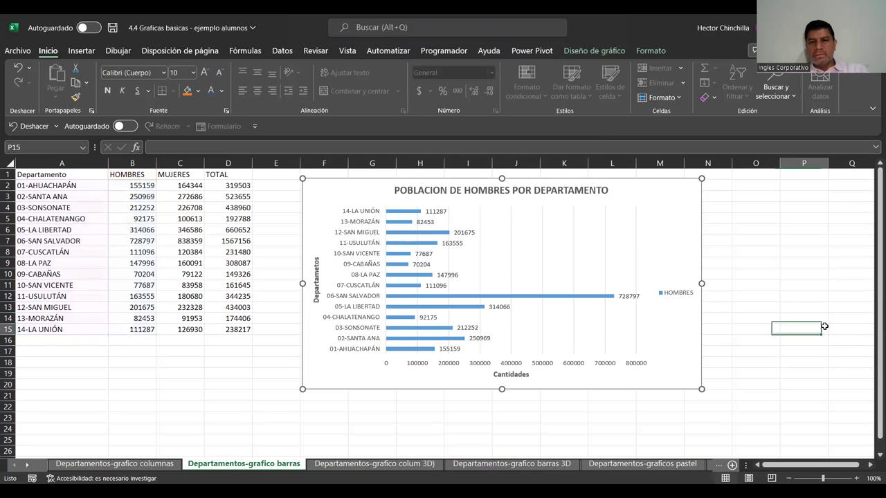
- Select department names A1:A15 together with the MUJERES figures C1:C15
drag(874, 290, 874, 333)
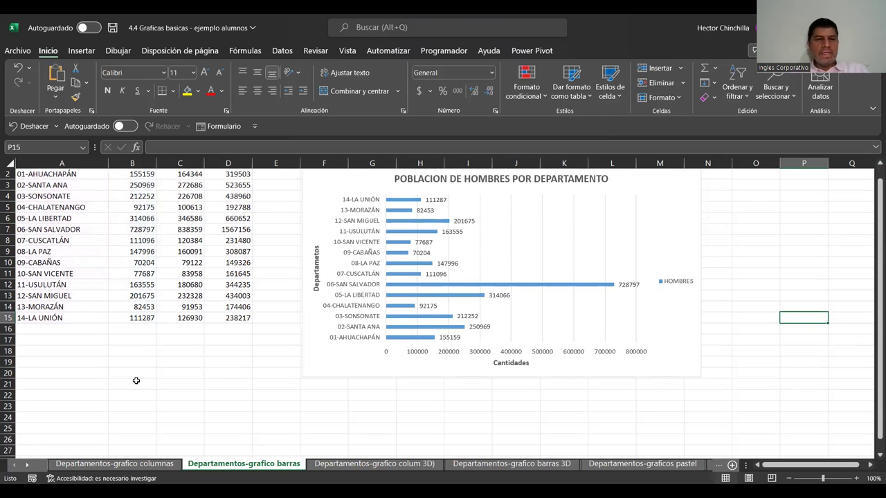
scroll(136, 381, up, 1)
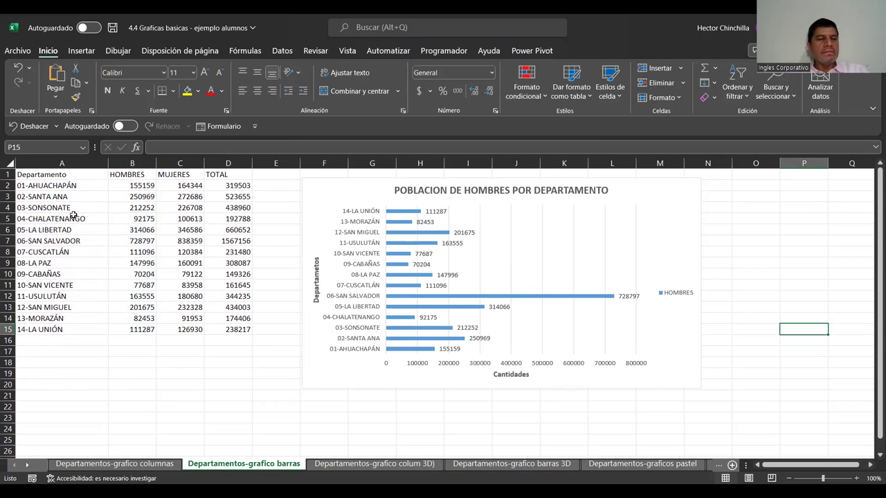
click(55, 177)
drag(89, 176, 190, 176)
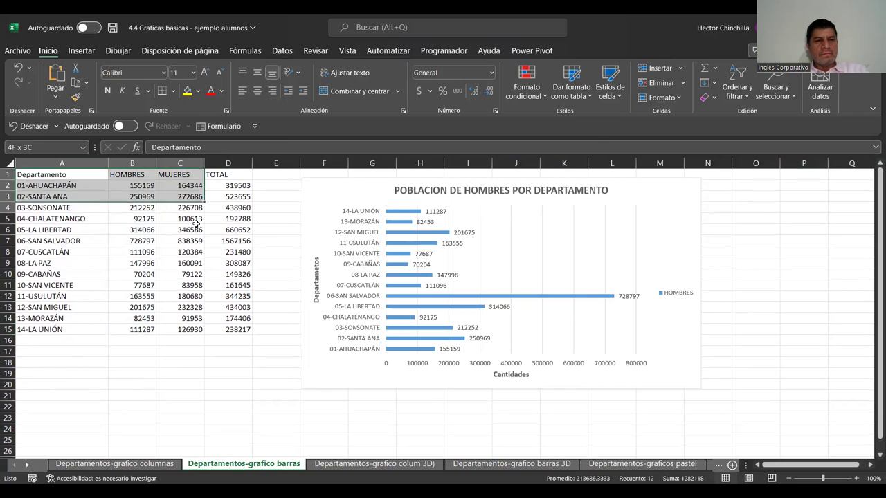
drag(191, 176, 195, 329)
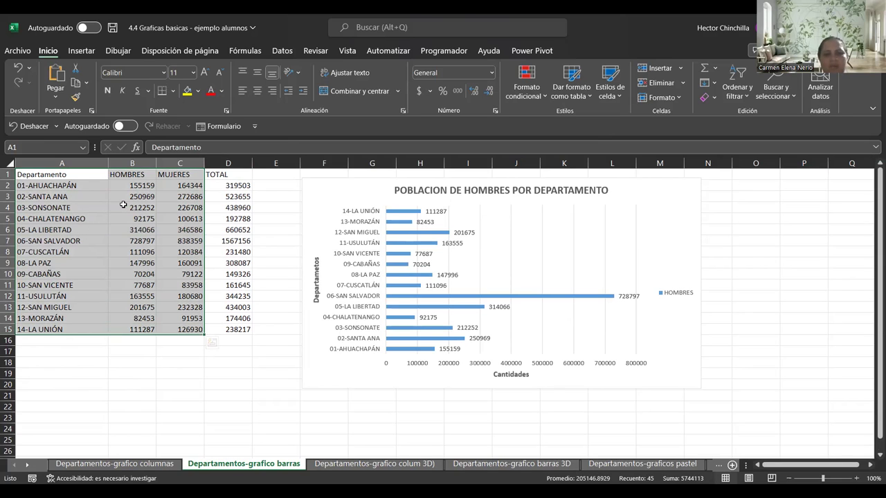
click(125, 207)
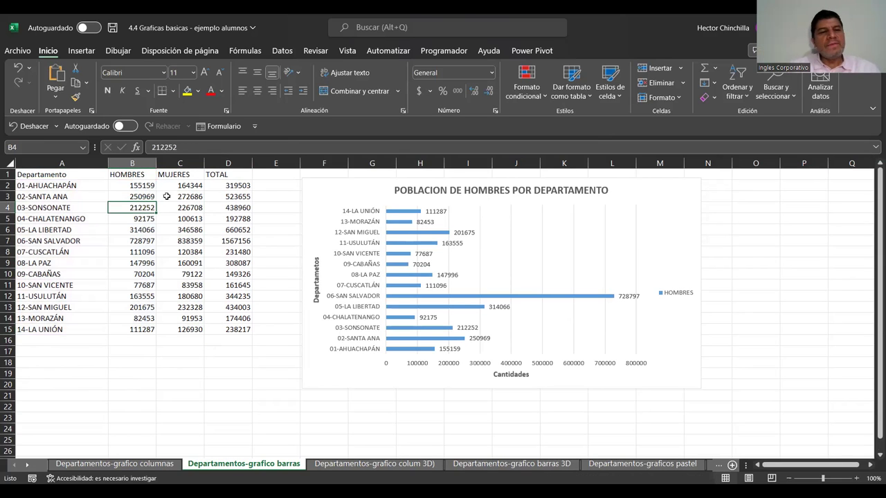
click(77, 176)
drag(76, 176, 78, 303)
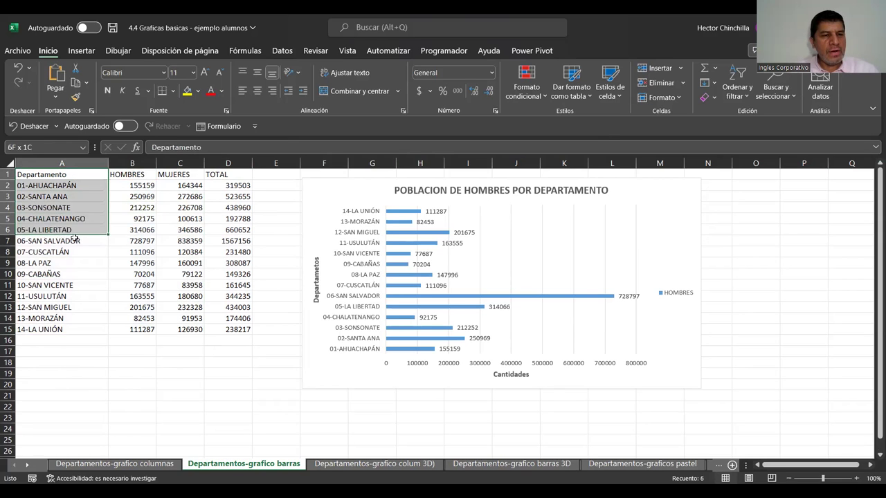
drag(78, 303, 79, 329)
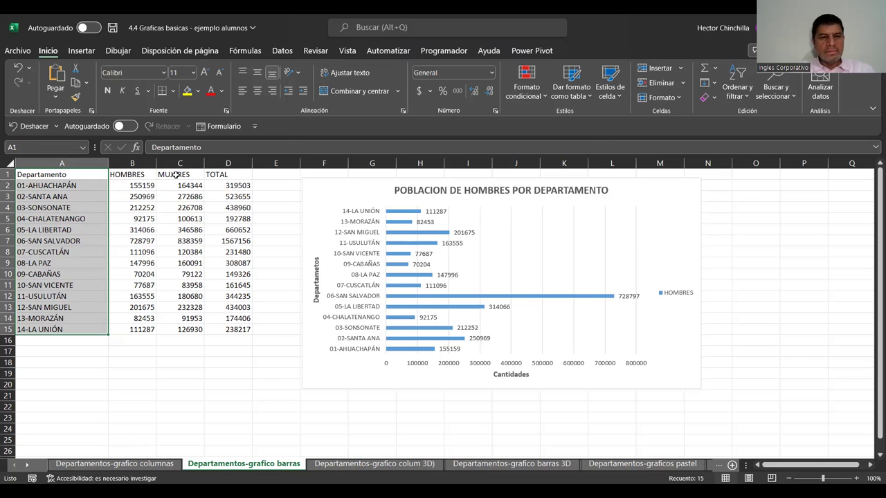
ctrl+click(176, 174)
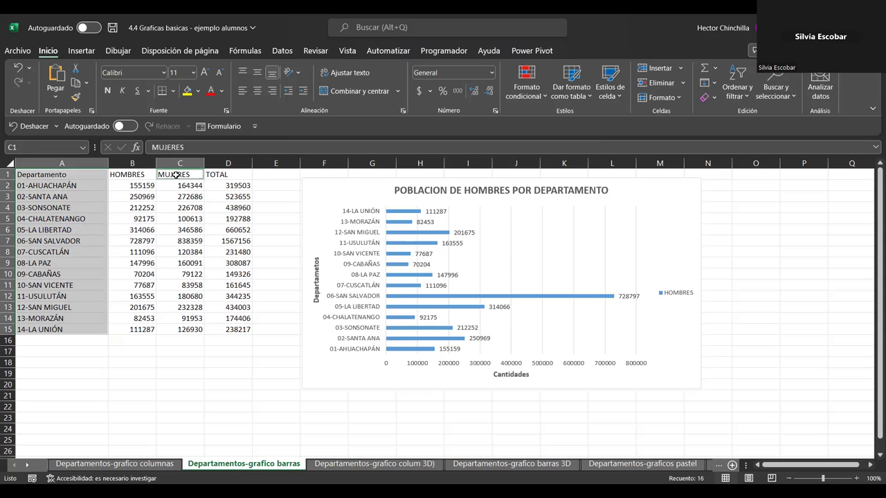
key(ctrl+shift+Down)
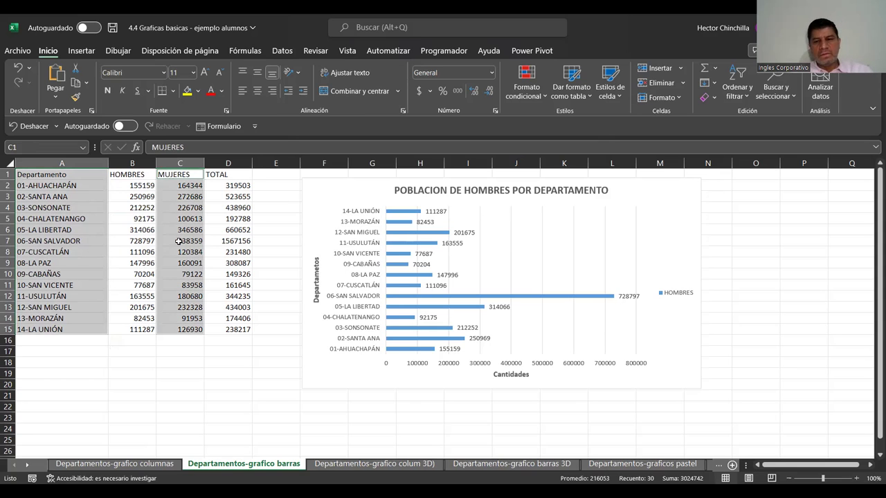
click(82, 51)
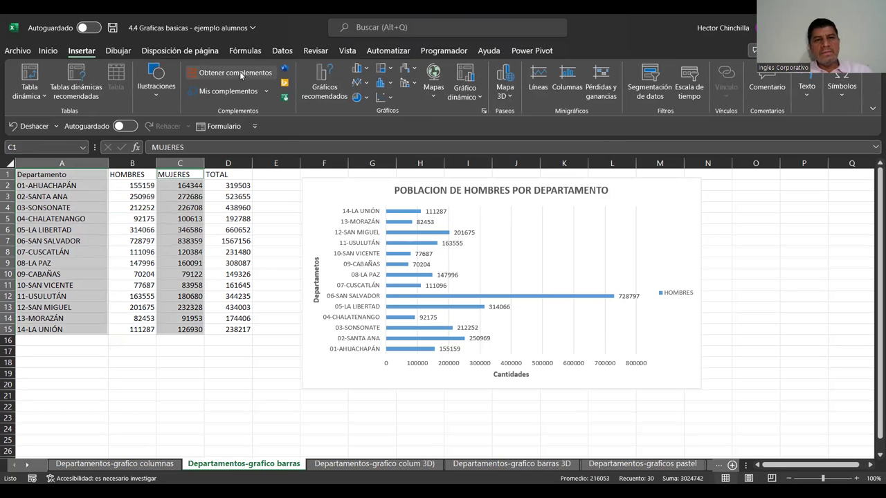
- Insert a clustered bar chart of the women's figures from the Bar chart types
click(321, 85)
click(353, 104)
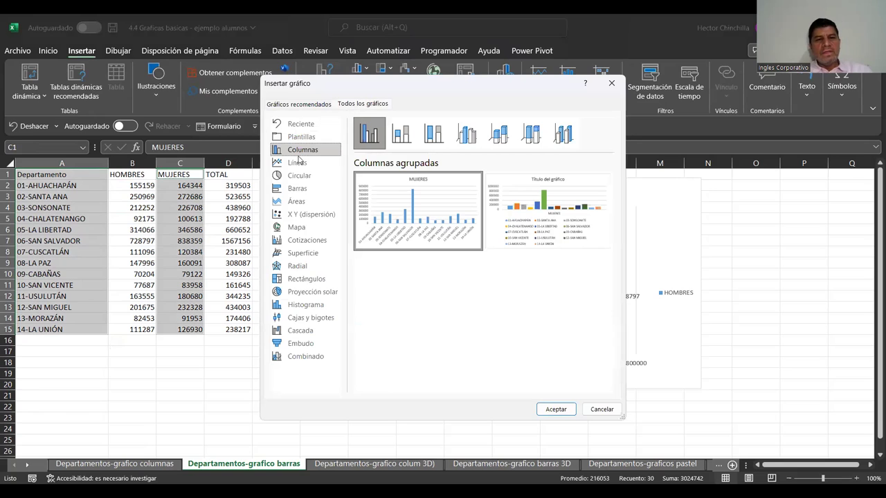
click(298, 189)
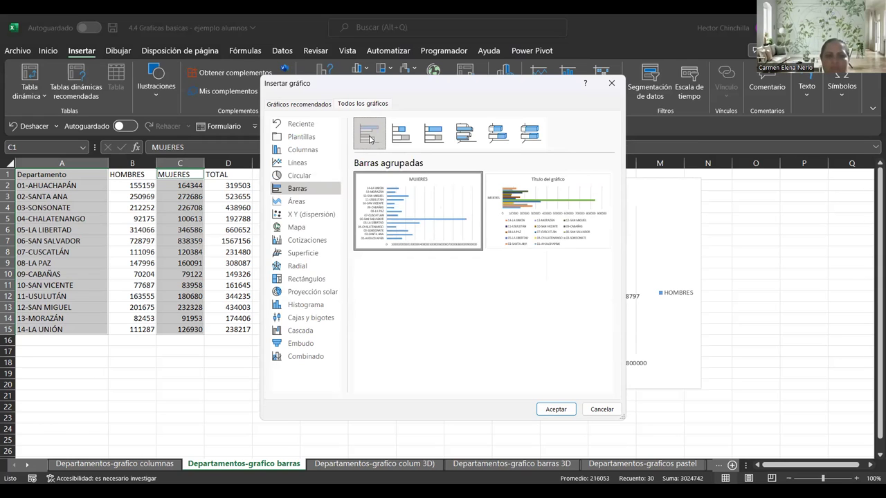
double_click(370, 140)
- Place the MUJERES chart below the men's chart and enlarge it
scroll(840, 253, down, 1)
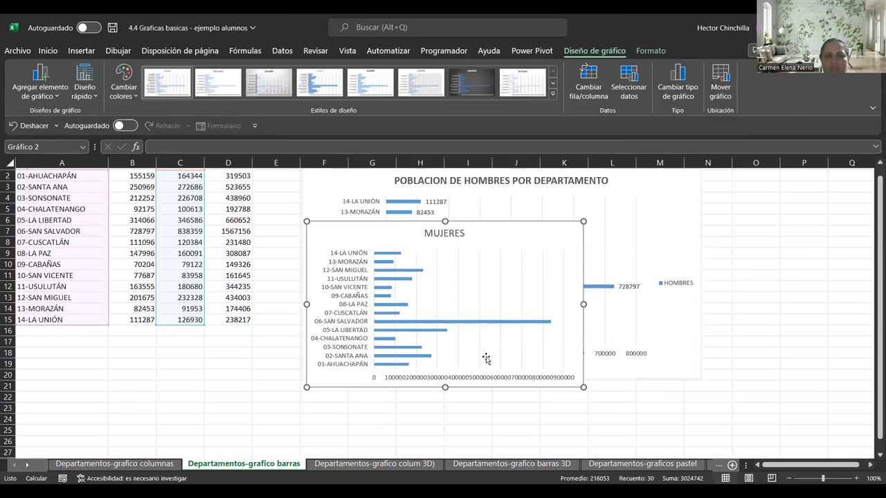
drag(474, 389, 446, 434)
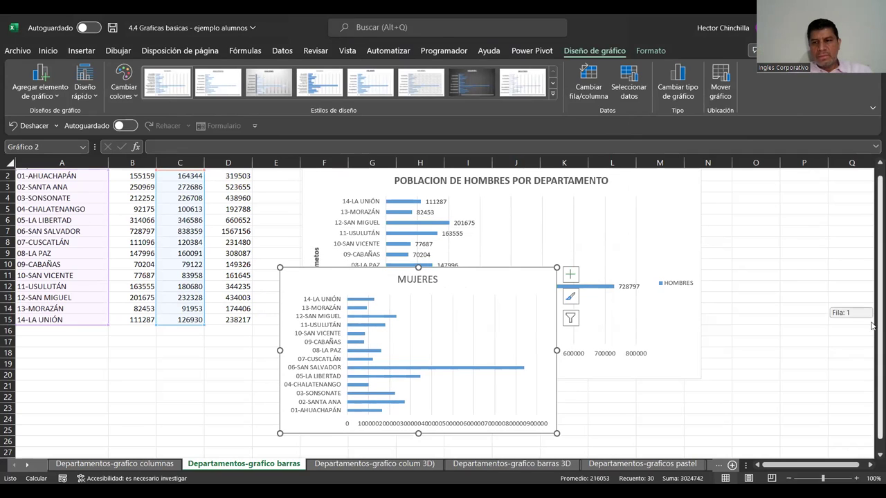
scroll(858, 318, down, 1)
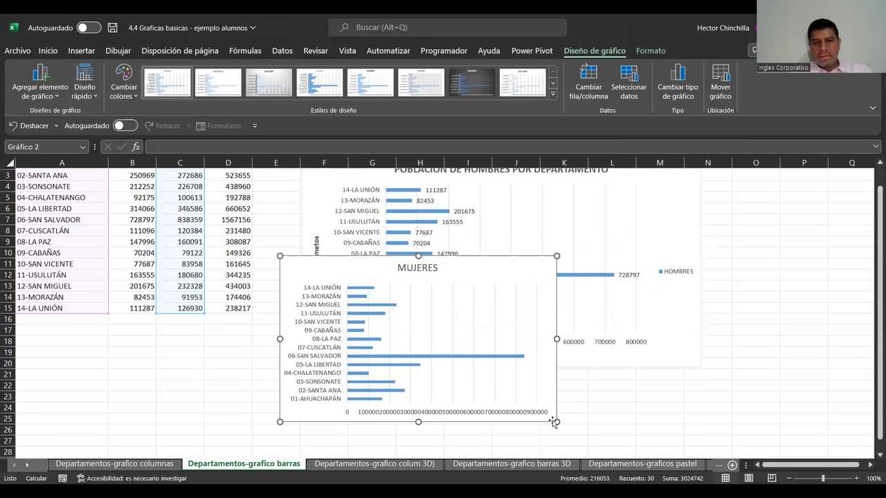
drag(555, 423, 700, 434)
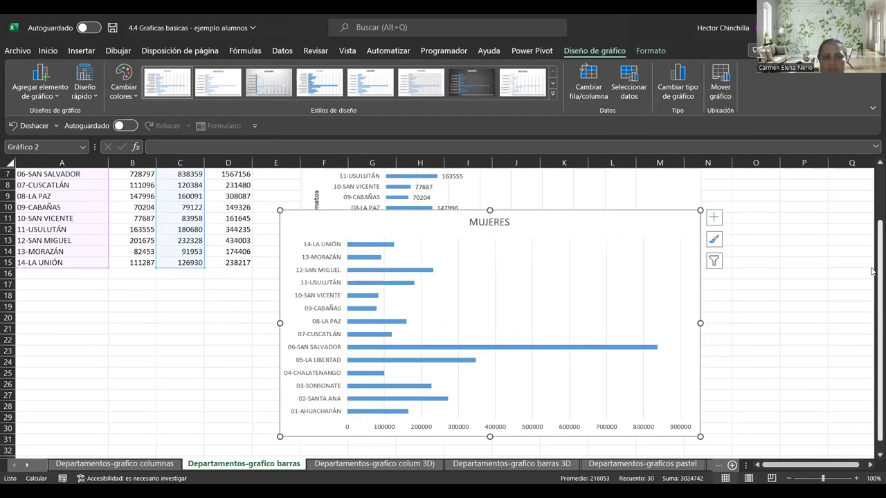
drag(878, 271, 878, 306)
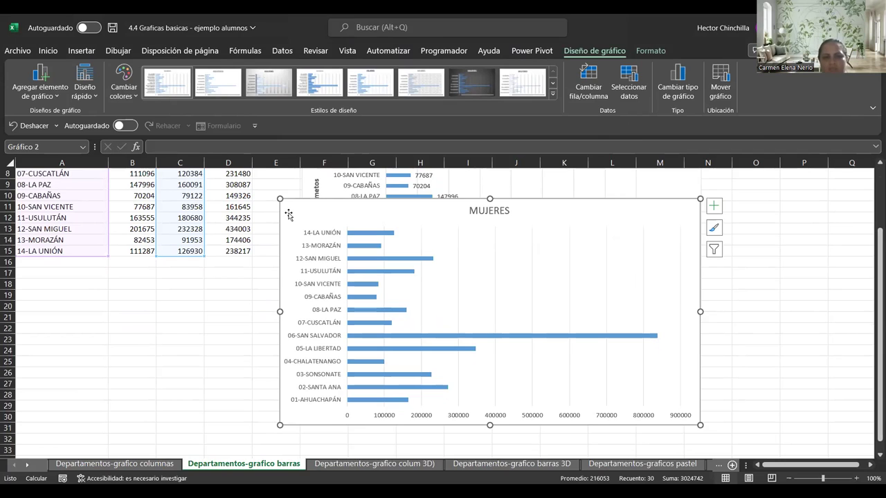
drag(289, 215, 311, 334)
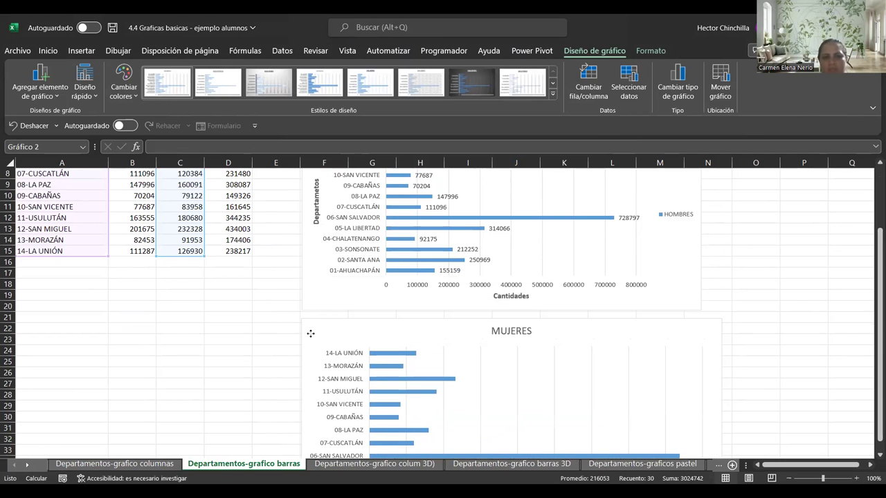
drag(875, 259, 872, 439)
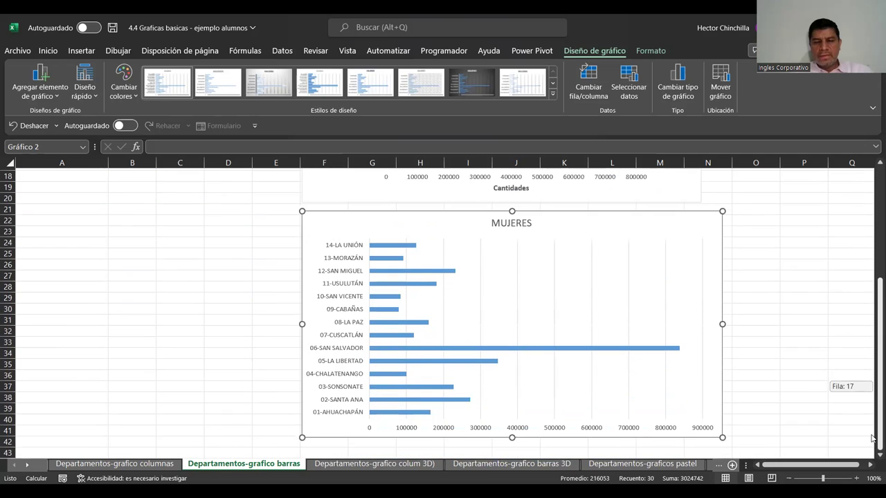
- Replace the MUJERES chart title with 'POBLACION DE MUJERES POR DEPARTAMENTO'
click(511, 223)
double_click(510, 223)
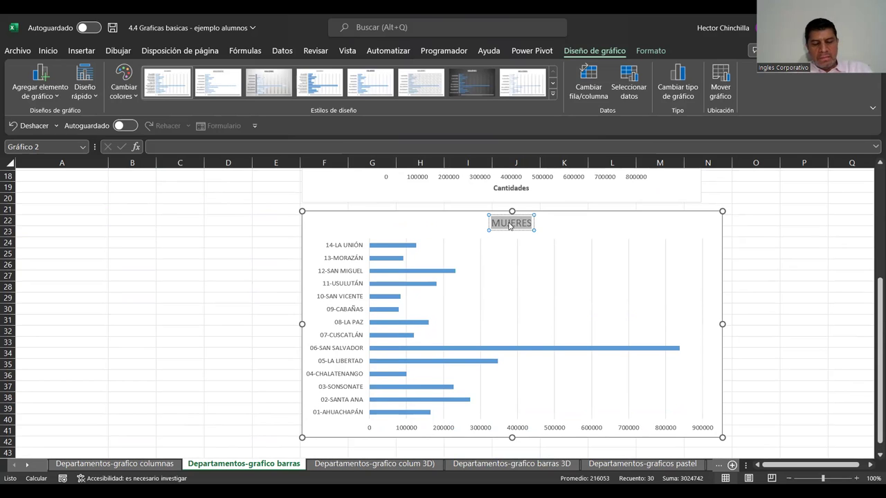
key(Delete)
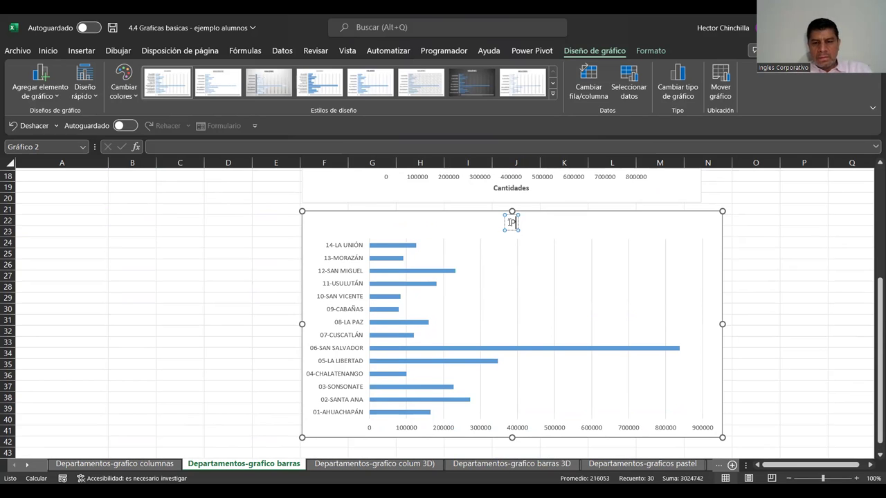
text(POBLACION DE MUJERES POR DEPARTAMENTO)
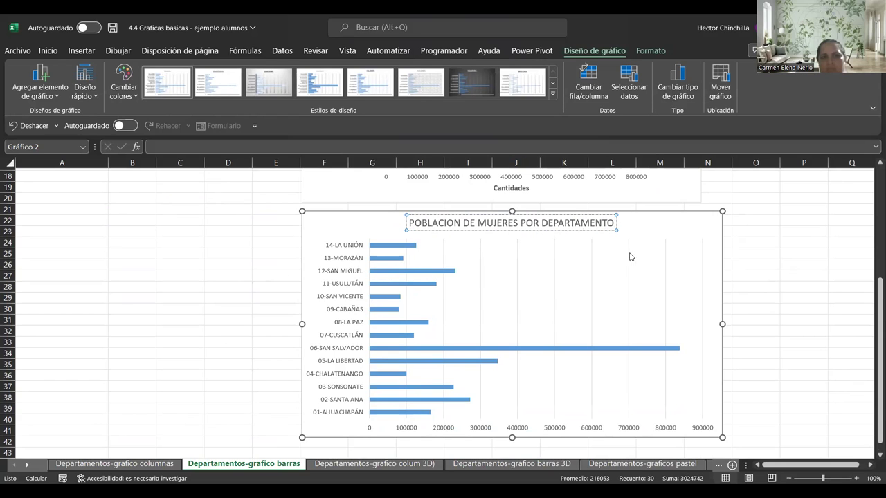
click(714, 221)
drag(872, 286, 788, 282)
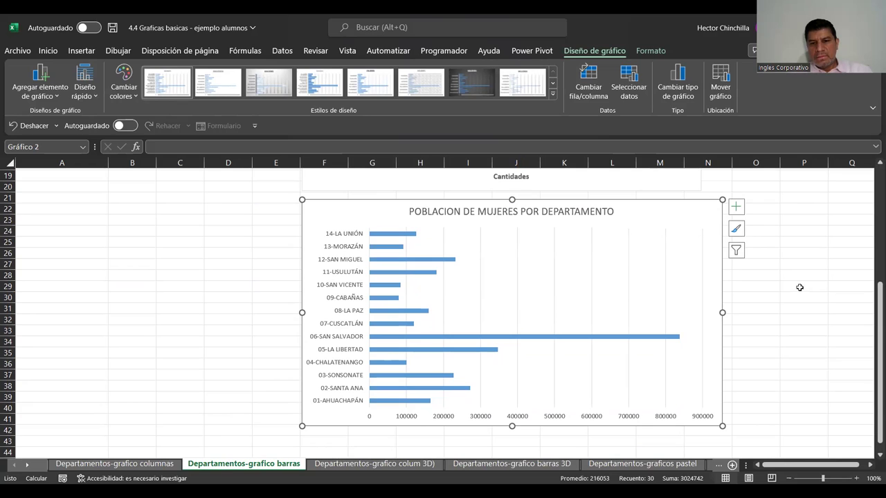
- Turn on axis titles, data labels and the legend for the women's population chart
click(735, 208)
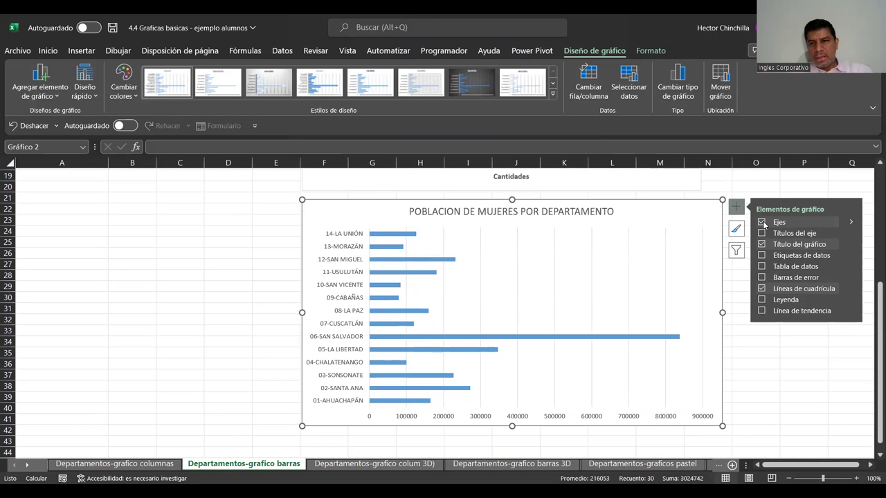
click(762, 233)
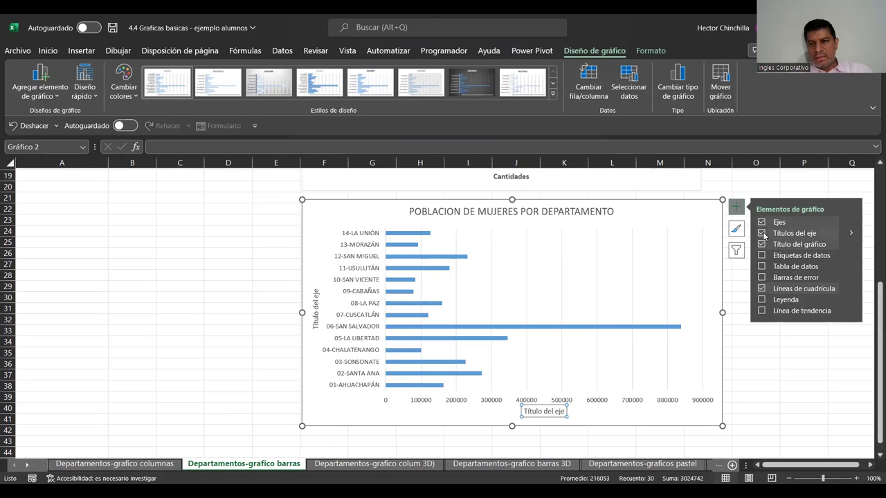
click(764, 256)
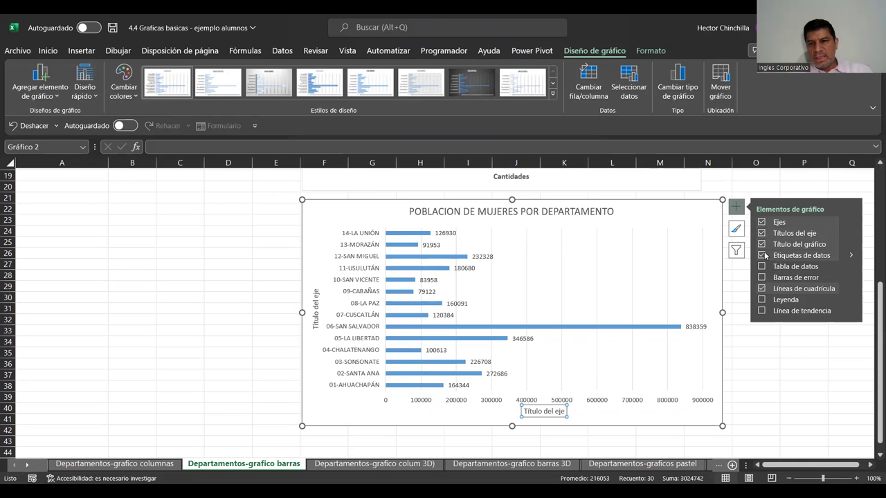
click(763, 300)
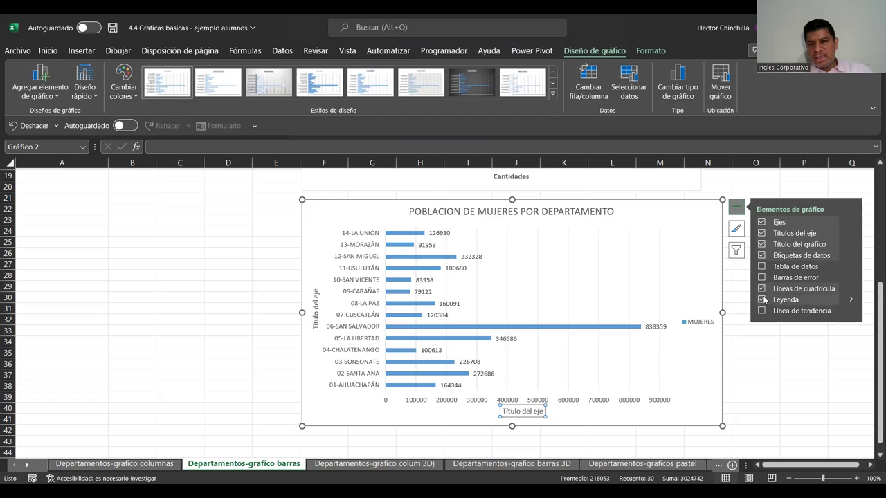
click(791, 362)
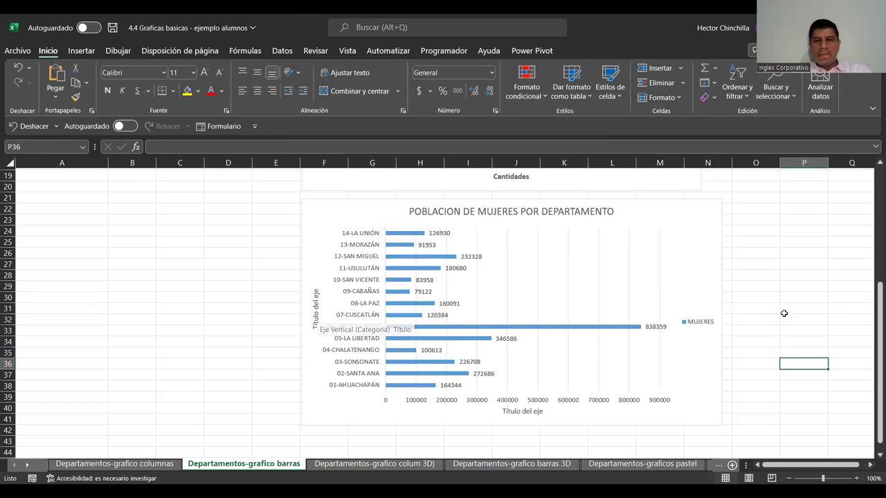
- Move the women's chart MUJERES legend to the bottom (Inferior) position
click(718, 208)
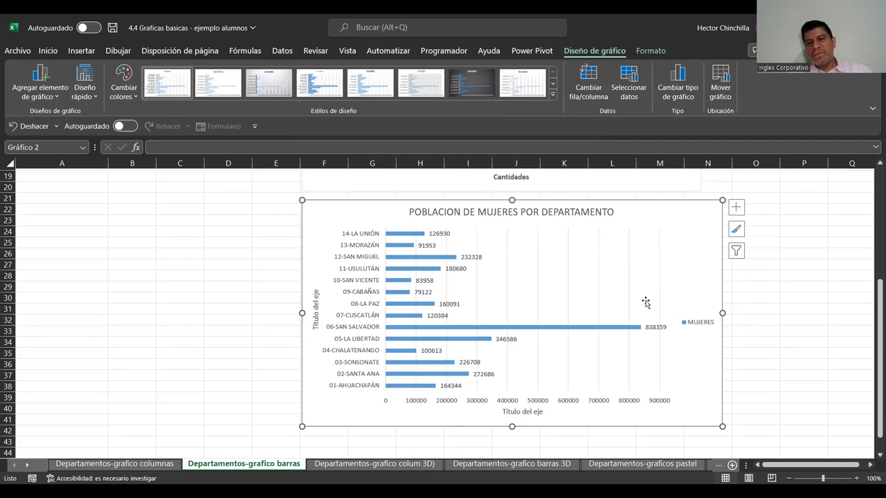
click(735, 207)
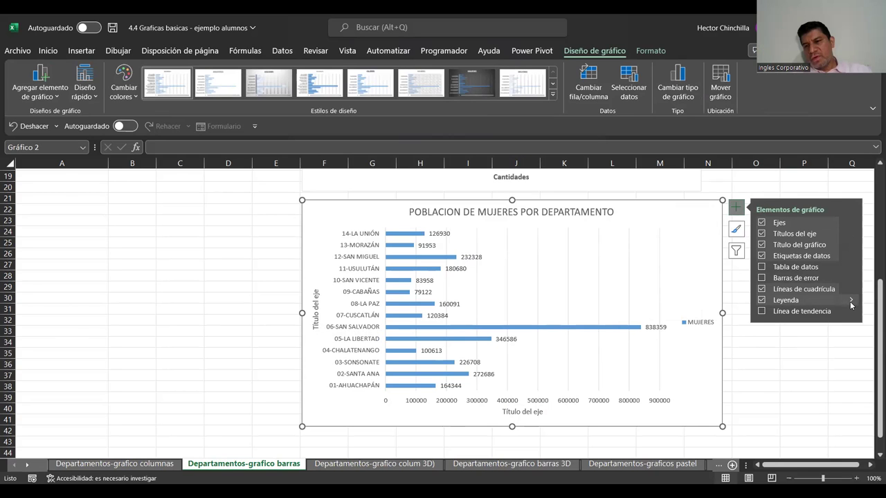
click(851, 301)
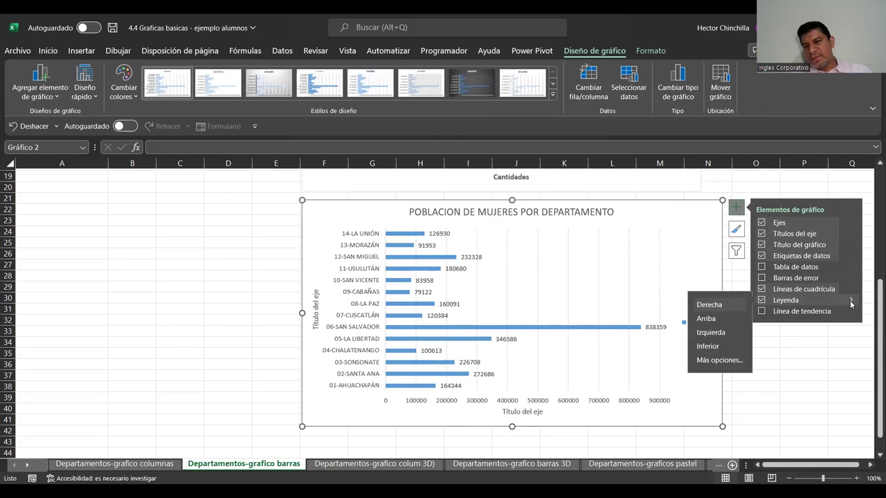
click(713, 346)
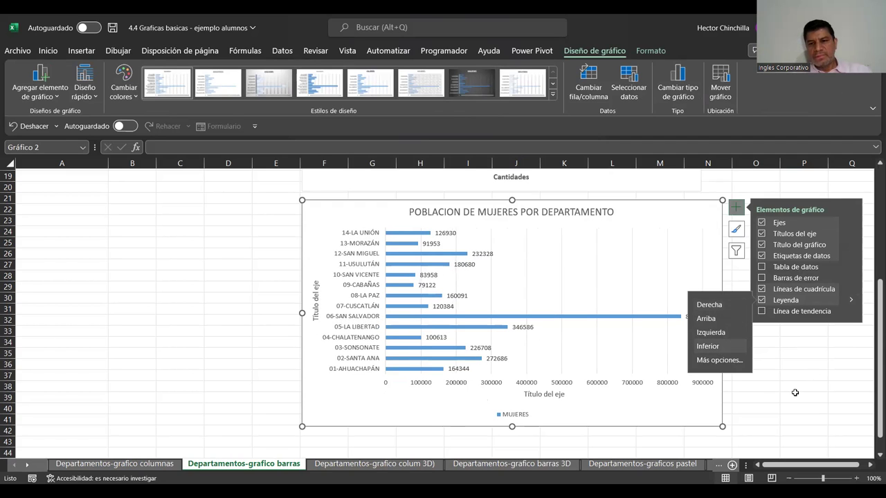
click(795, 393)
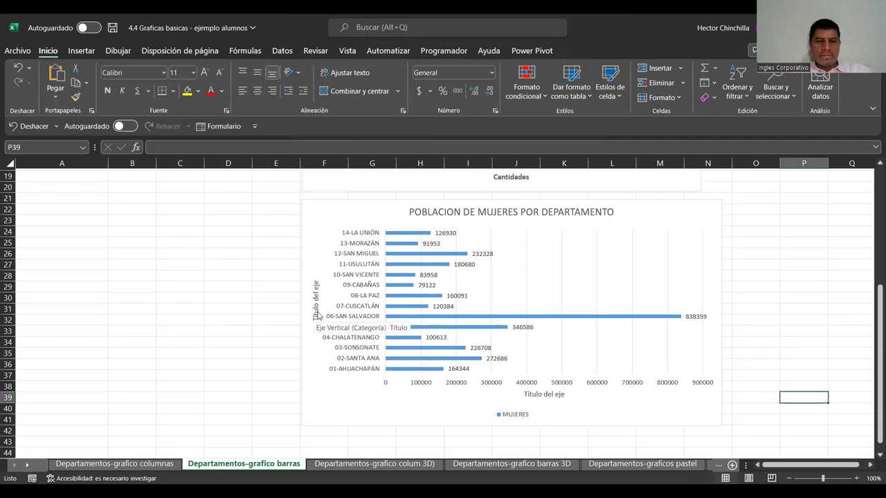
- Rename the vertical axis title to Departamentos and make it bold
double_click(317, 315)
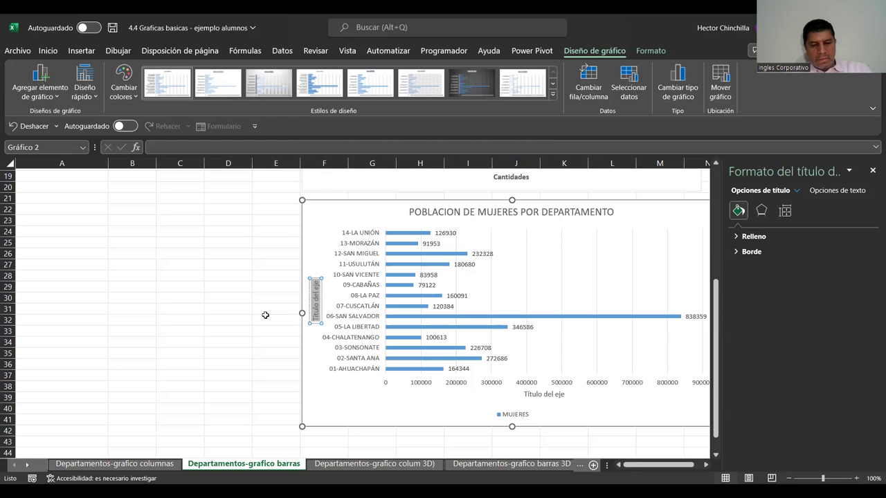
text(Departamentos)
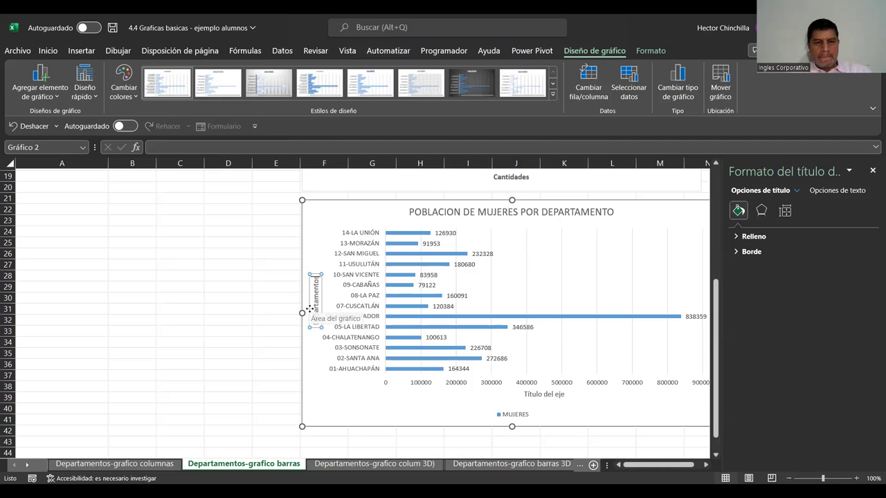
click(48, 50)
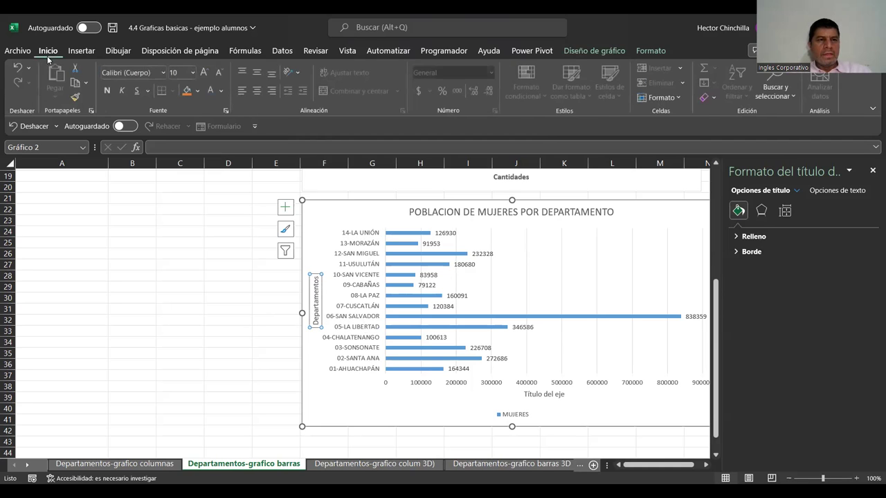
click(108, 91)
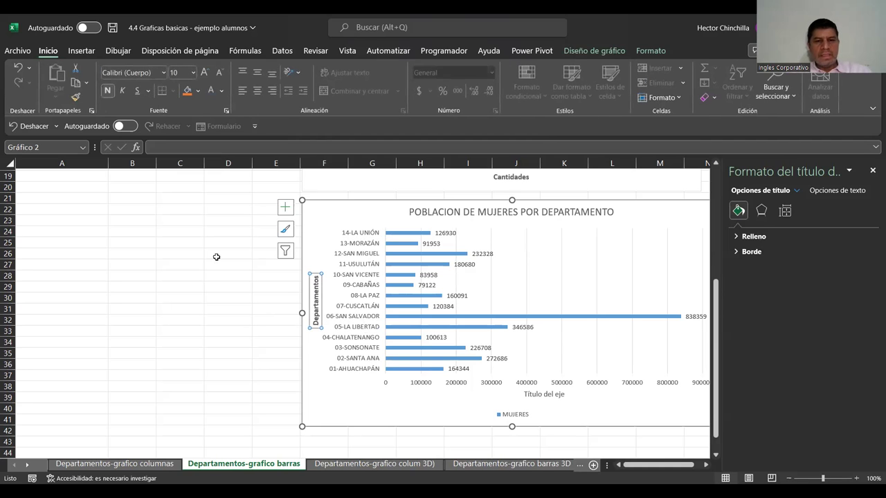
- Replace the horizontal axis title with bold Cantidades and close the formatting pane
click(536, 396)
double_click(537, 397)
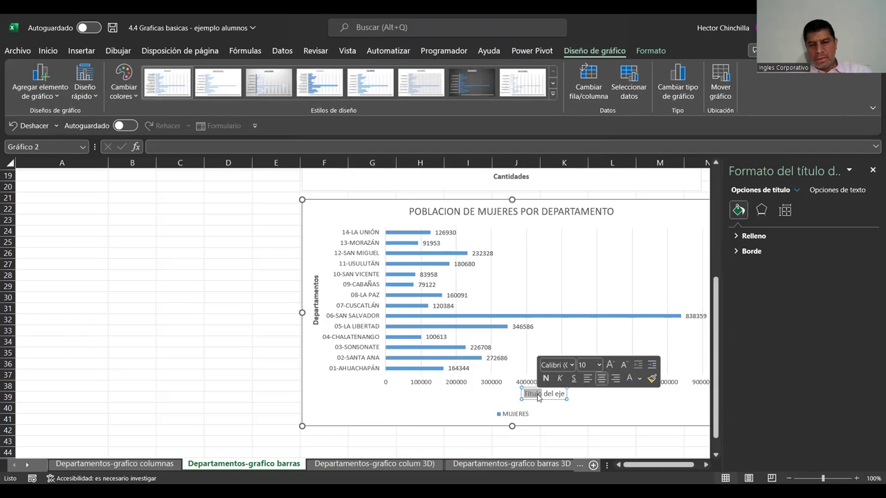
triple_click(538, 396)
double_click(538, 396)
triple_click(538, 396)
triple_click(538, 395)
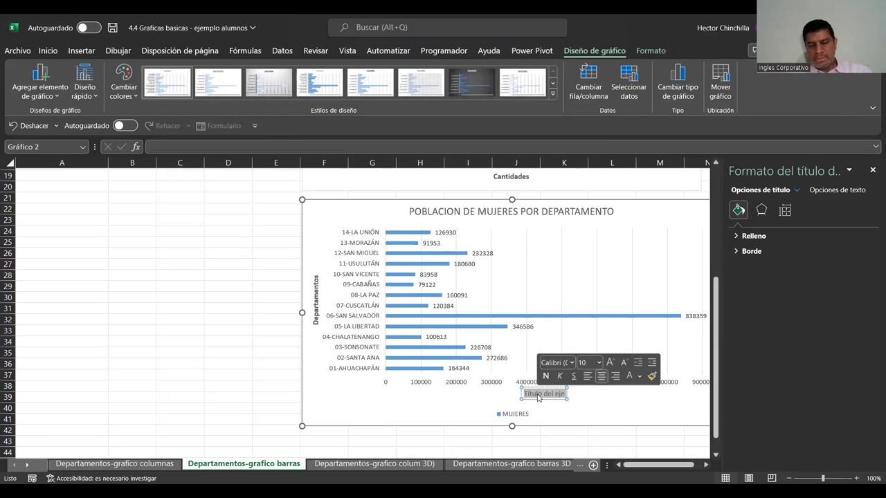
text(Cantidades)
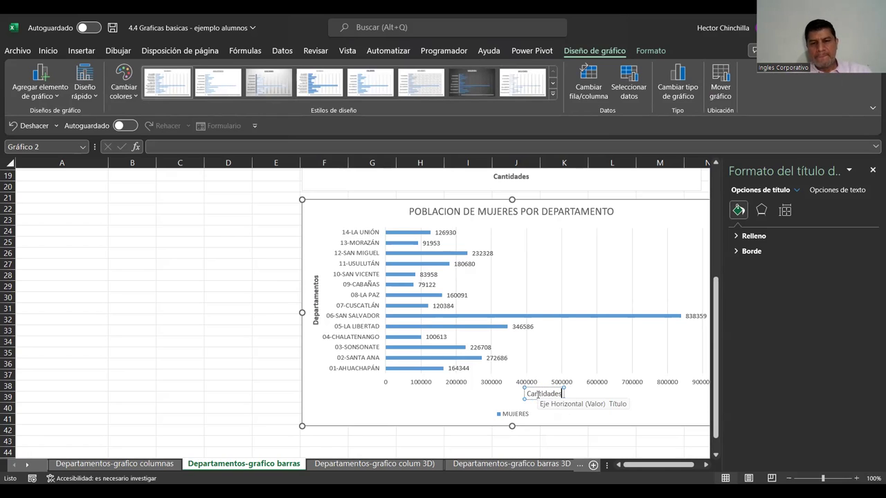
click(532, 387)
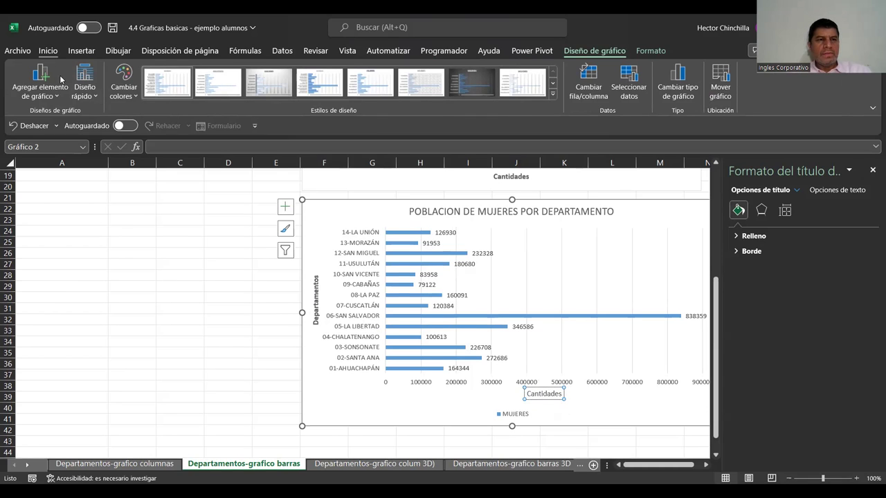
click(107, 91)
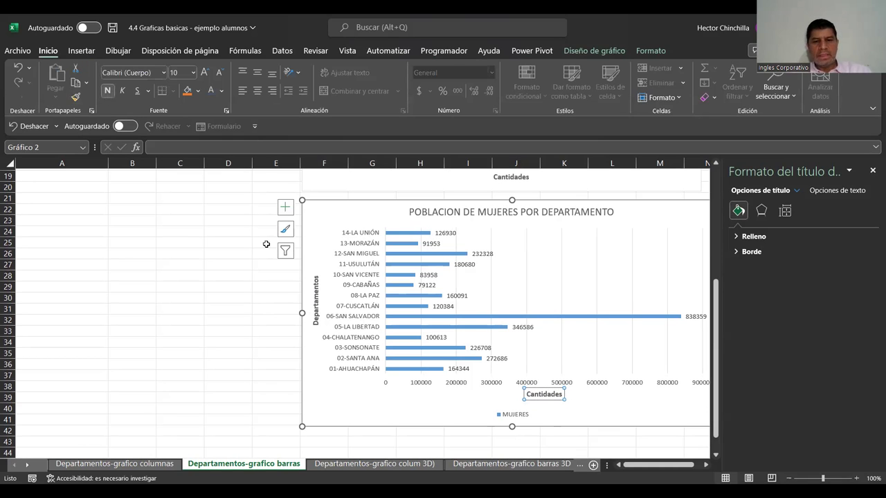
click(275, 344)
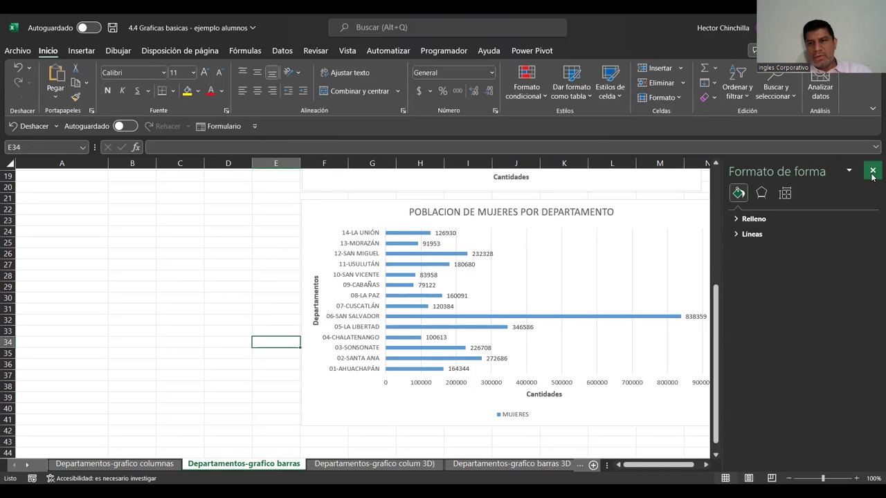
click(873, 170)
- Scroll back to row 1 and select A1:C15 (Departamento, HOMBRES, MUJERES)
mouse_move(873, 333)
mouse_down()
mouse_move(872, 357)
mouse_move(873, 218)
mouse_move(873, 263)
mouse_up()
drag(872, 316, 872, 357)
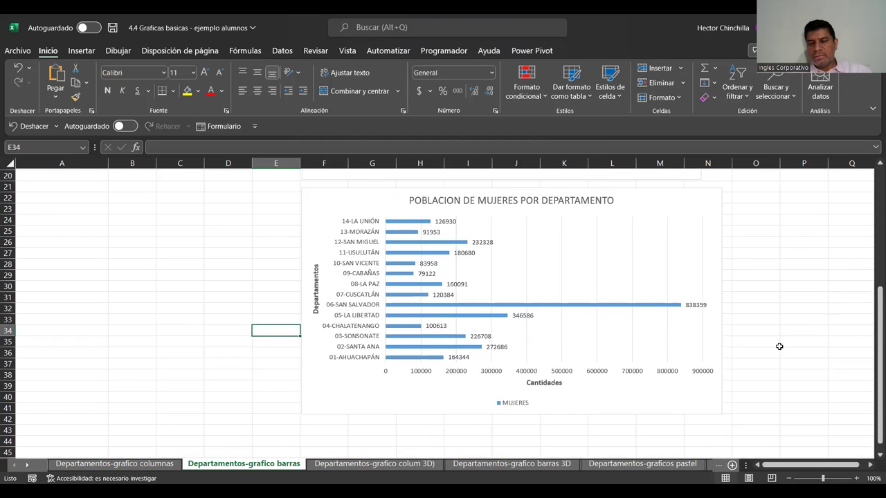
click(195, 286)
scroll(195, 286, up, 2)
scroll(195, 286, up, 4)
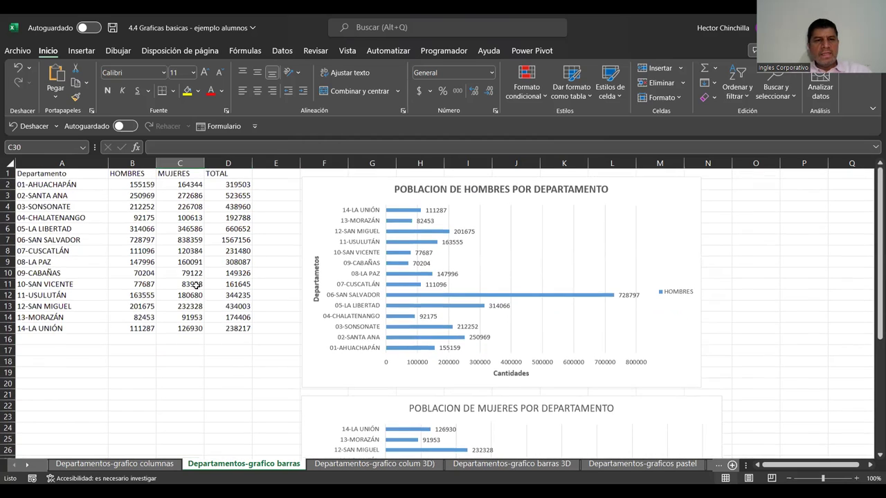
mouse_move(83, 175)
mouse_down()
mouse_move(186, 265)
mouse_move(186, 329)
mouse_up()
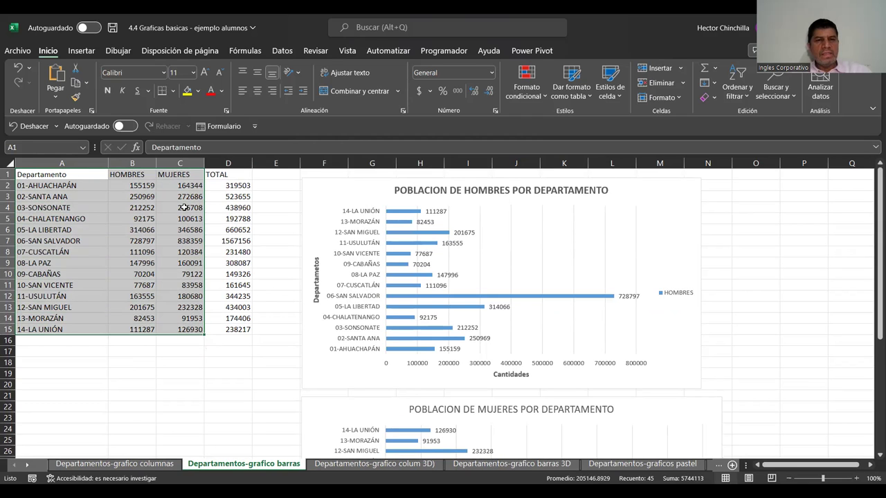
- Insert a clustered bar chart (Barras agrupadas) from the selected men and women data
click(81, 55)
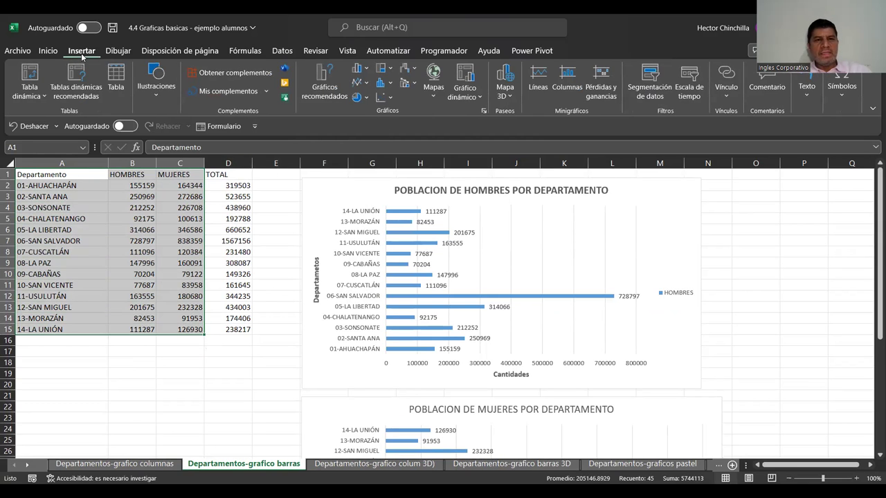
click(319, 74)
click(362, 103)
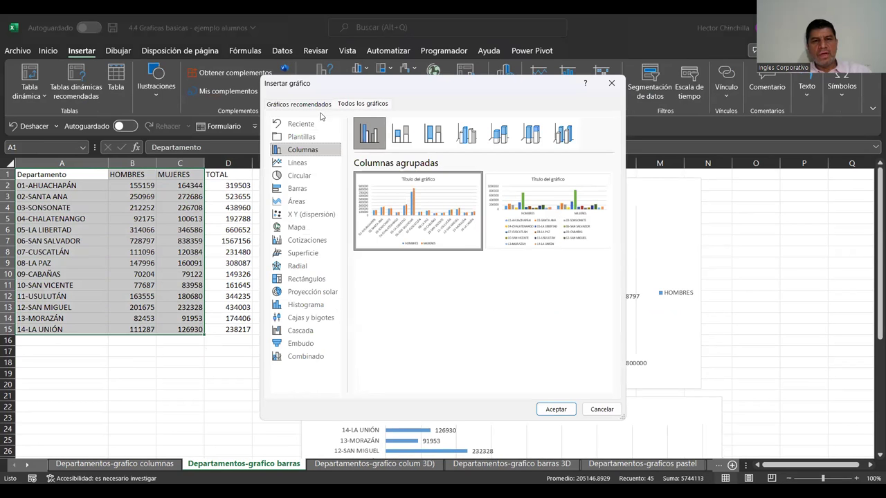
click(293, 192)
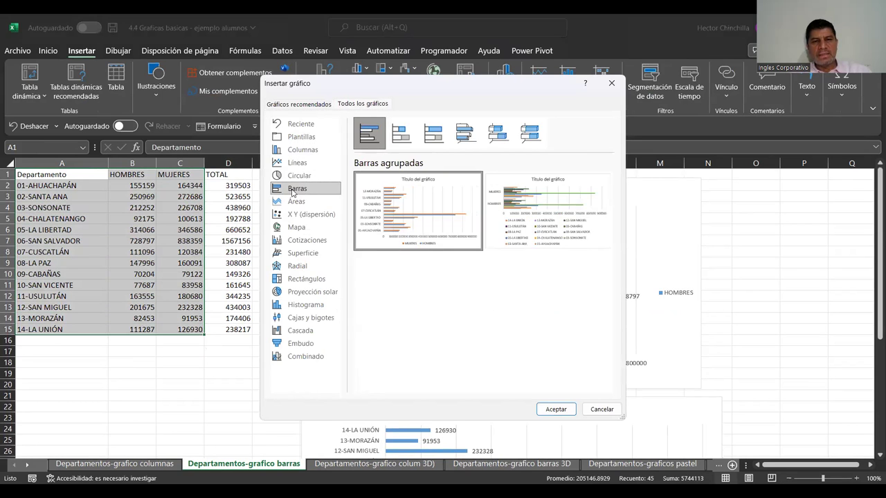
click(370, 143)
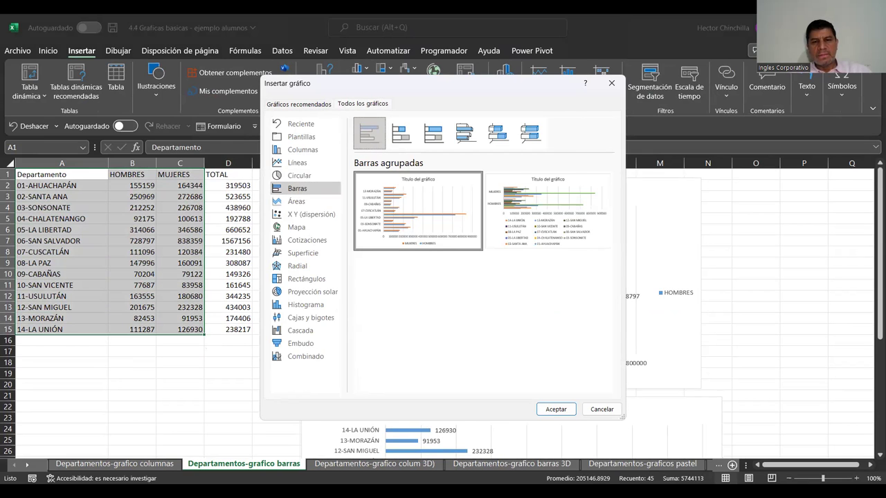
key(Return)
- Move the new combined chart below the data table and enlarge it
drag(871, 320, 872, 403)
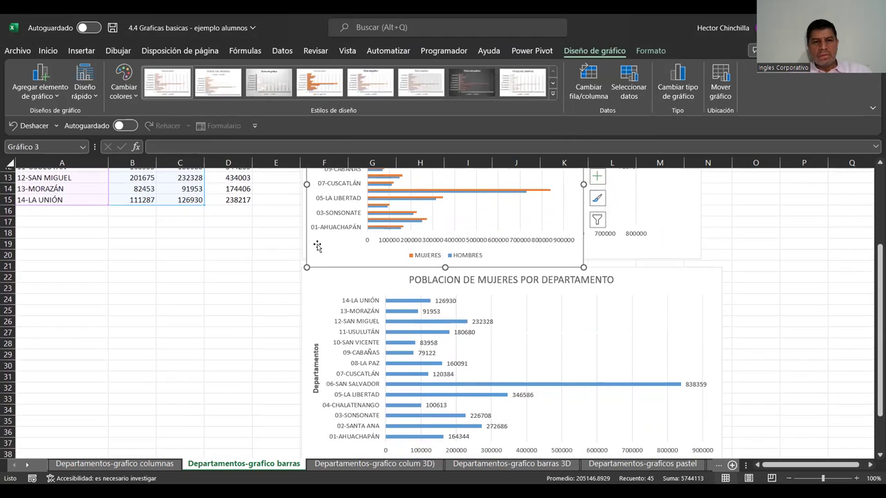
drag(307, 242, 139, 352)
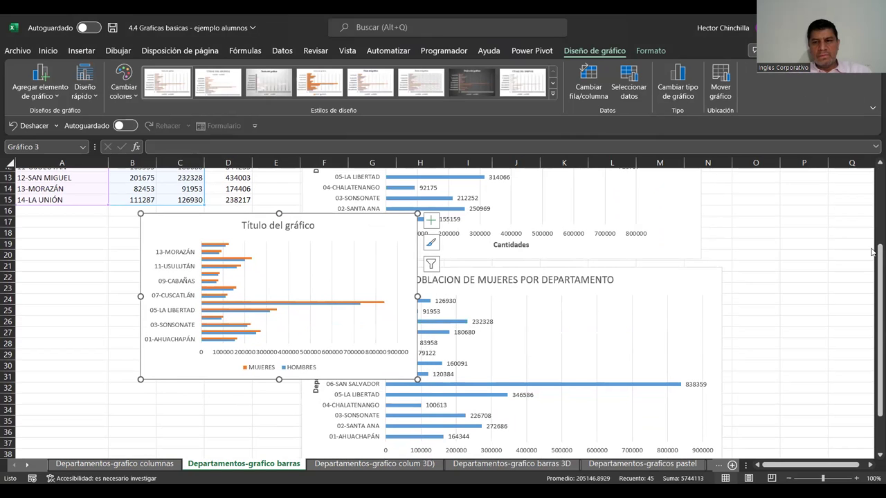
drag(879, 249, 878, 284)
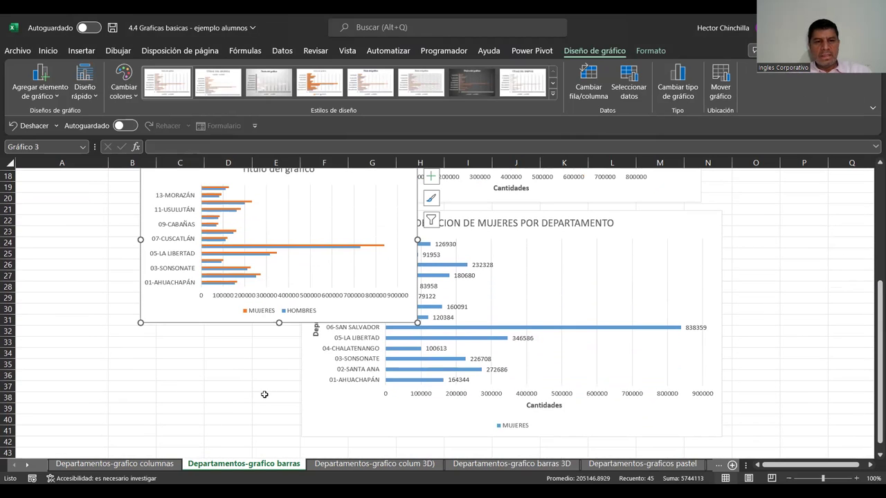
drag(417, 322, 547, 439)
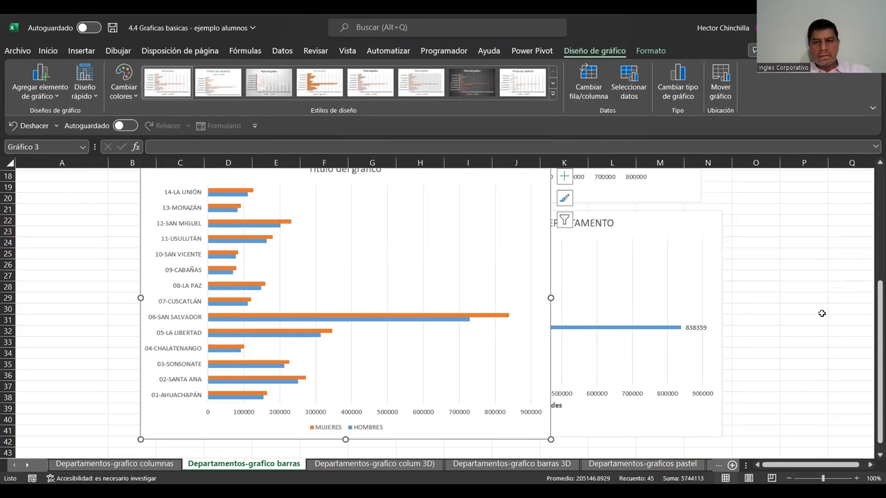
mouse_move(874, 322)
mouse_down()
mouse_move(872, 304)
mouse_move(872, 317)
mouse_up()
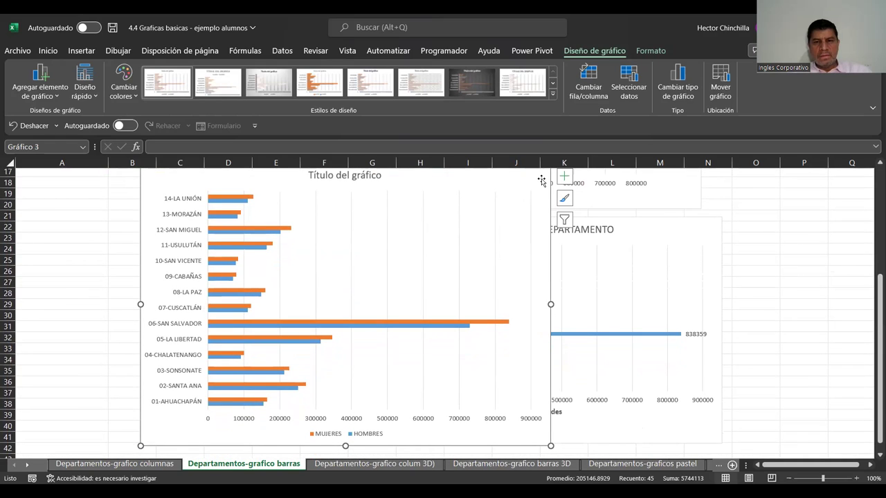
- Add axis titles and data labels to the combined men-and-women bar chart
click(564, 176)
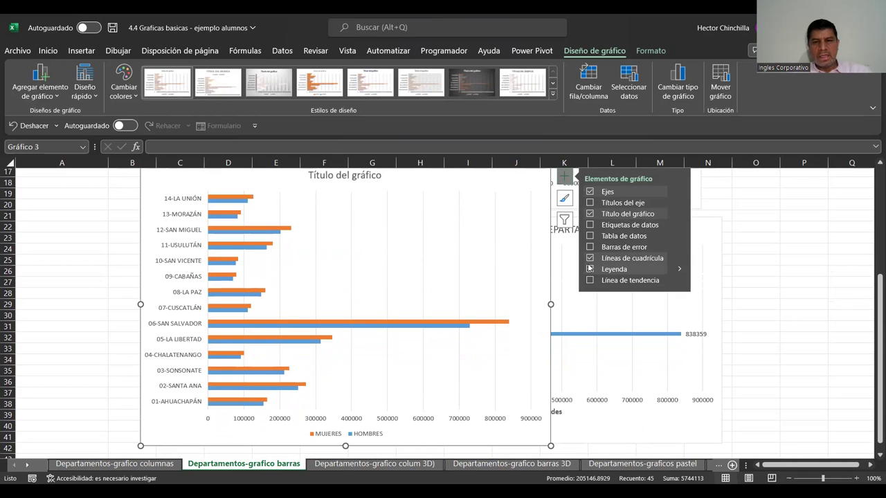
click(590, 203)
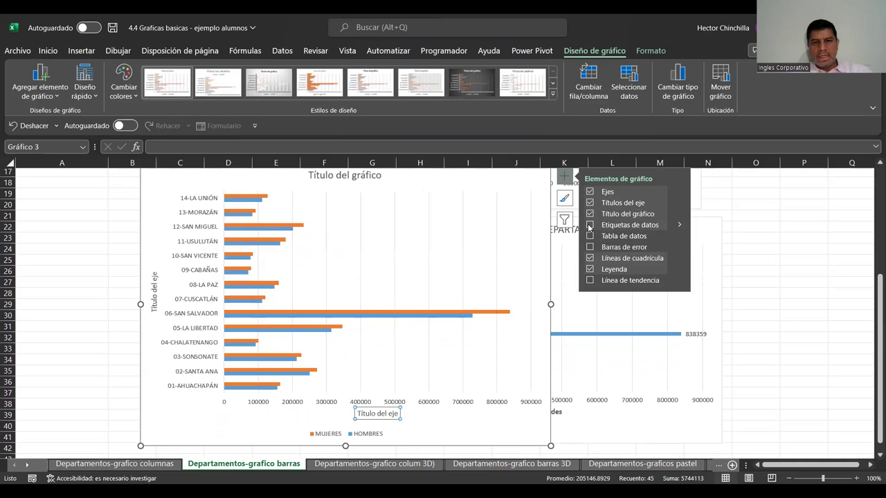
click(590, 225)
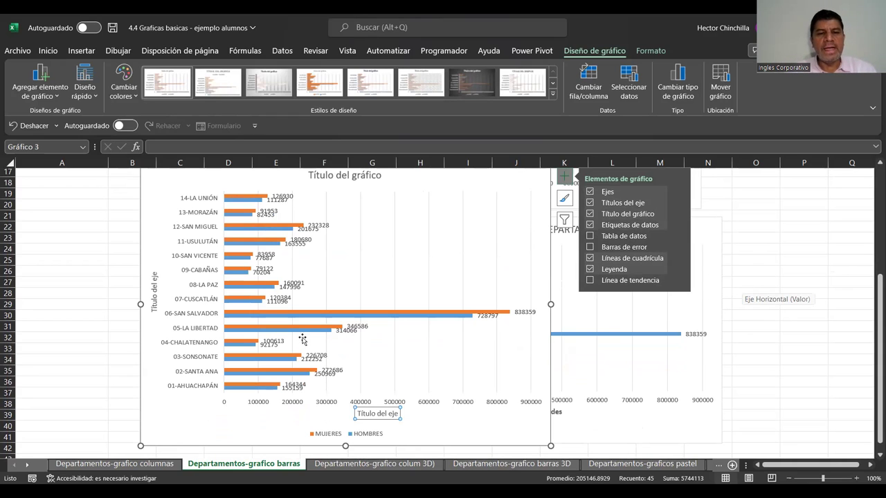
- Retitle the combined chart 'POBLACION DE HOMBRES Y MUJERES POR DEPARTAMENTO' in bold
click(345, 175)
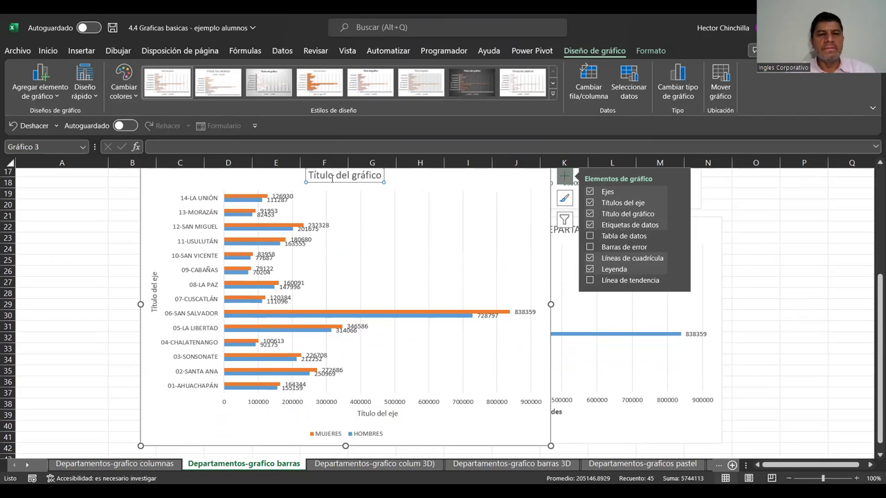
triple_click(346, 173)
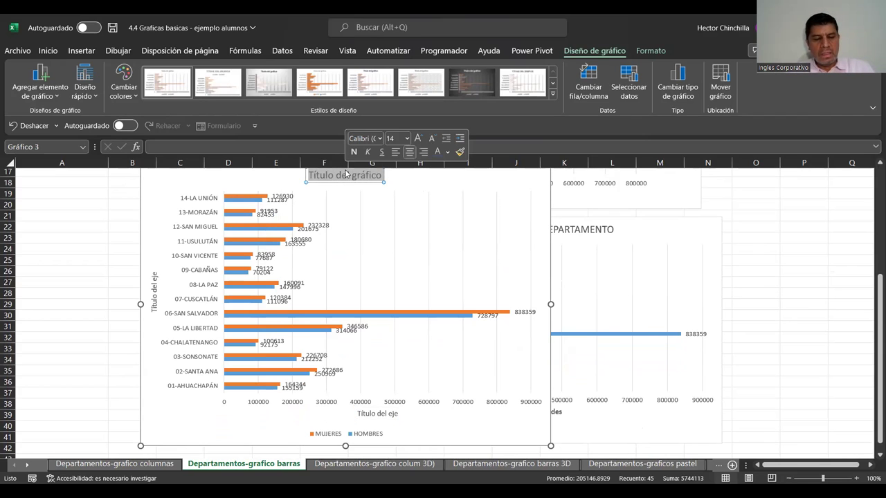
text(POBLACION DE HOM)
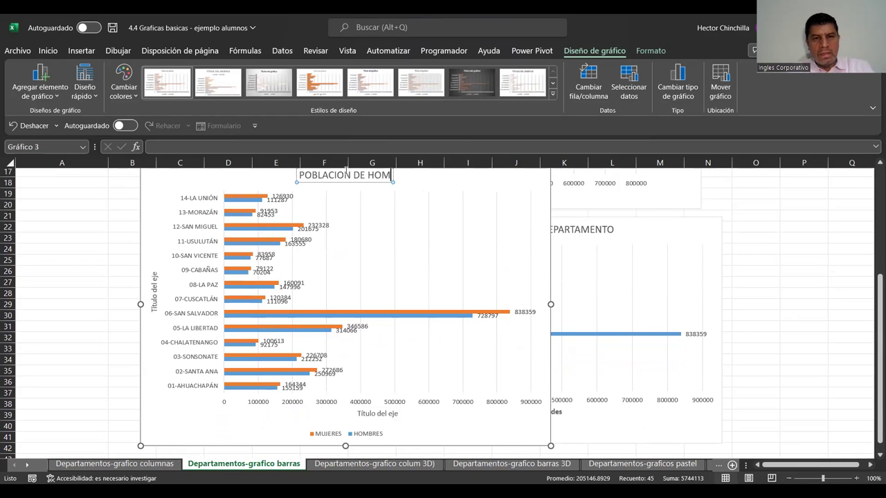
text(BRES Y MUJERES POR DEPARTAMENTO)
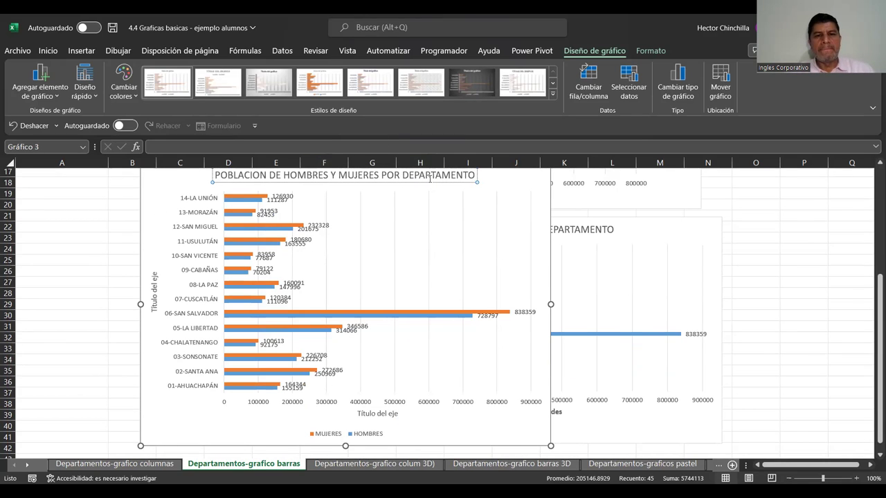
key(Escape)
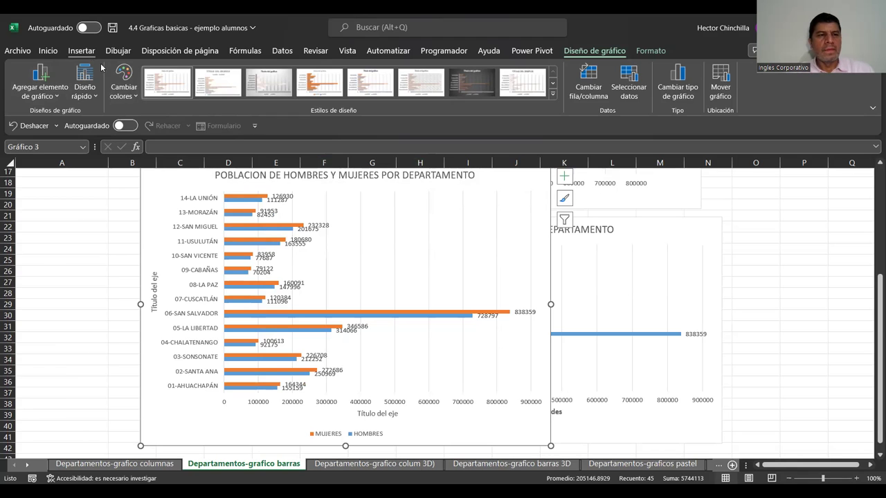
click(392, 177)
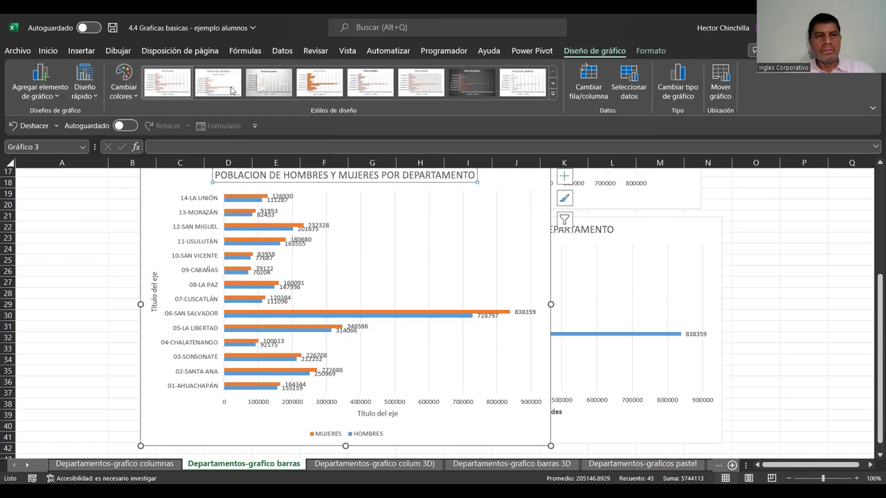
click(48, 53)
click(107, 91)
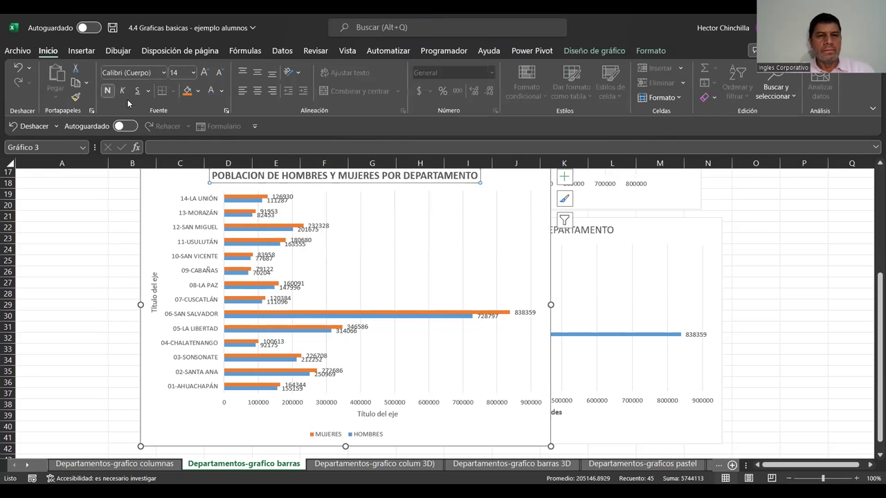
double_click(153, 286)
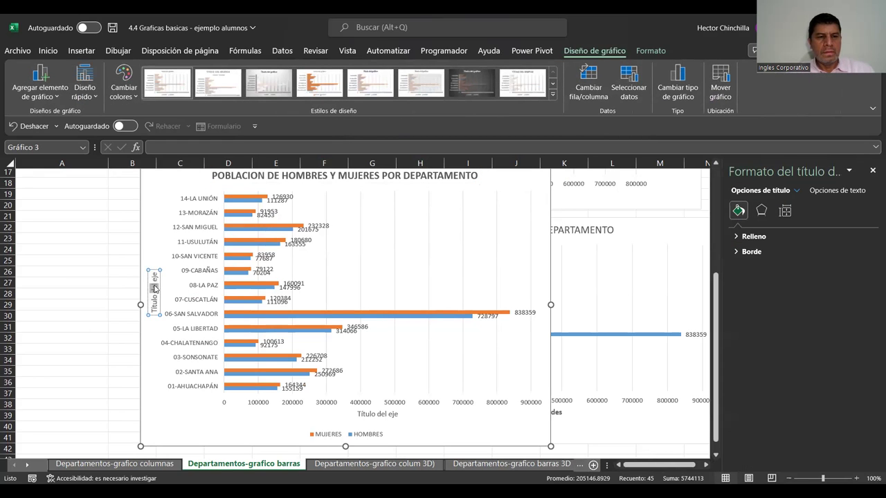
- Replace the vertical axis placeholder with bold Departamentos
double_click(155, 285)
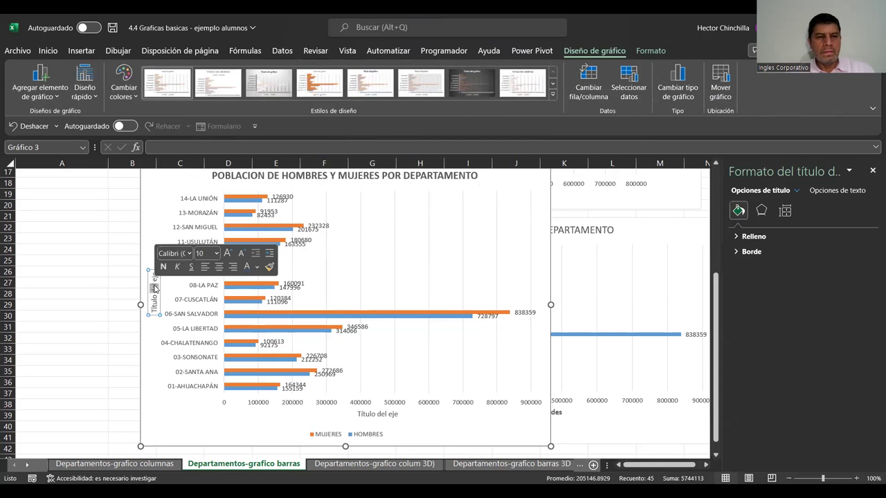
triple_click(155, 287)
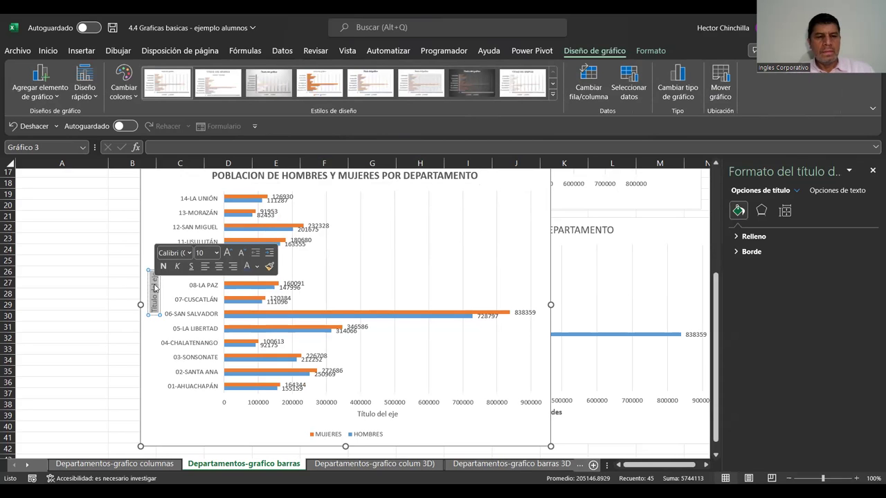
key(Delete)
text(Departamentos)
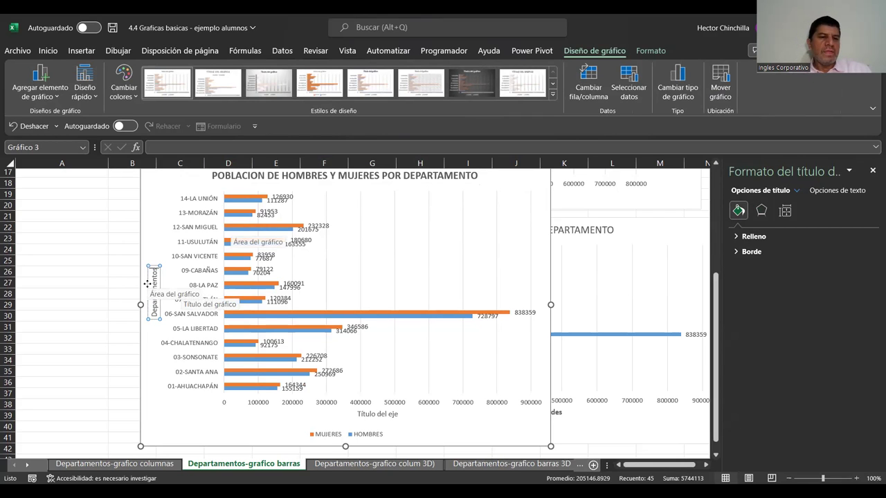
click(53, 55)
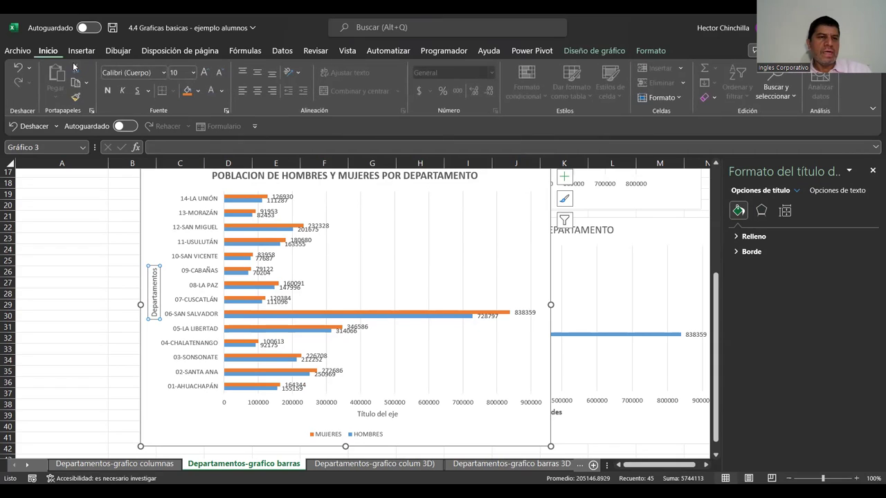
click(109, 92)
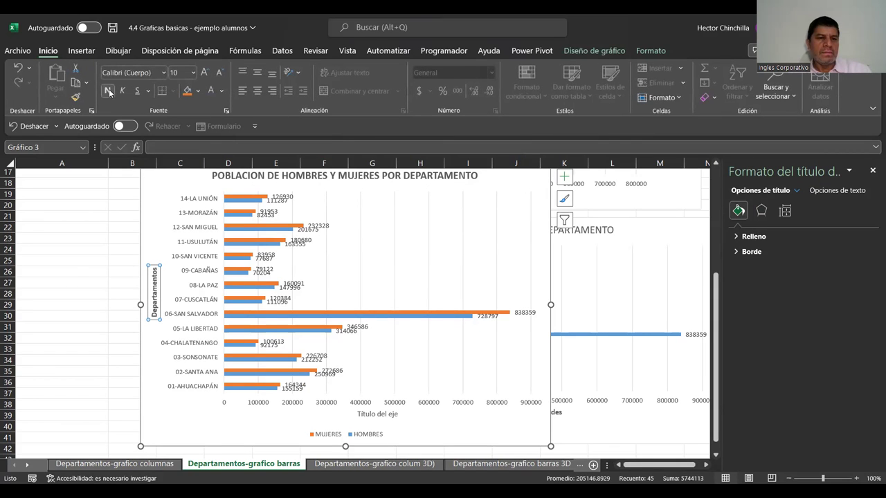
- Replace the horizontal axis placeholder with bold Cantidades, then deselect the chart
click(380, 416)
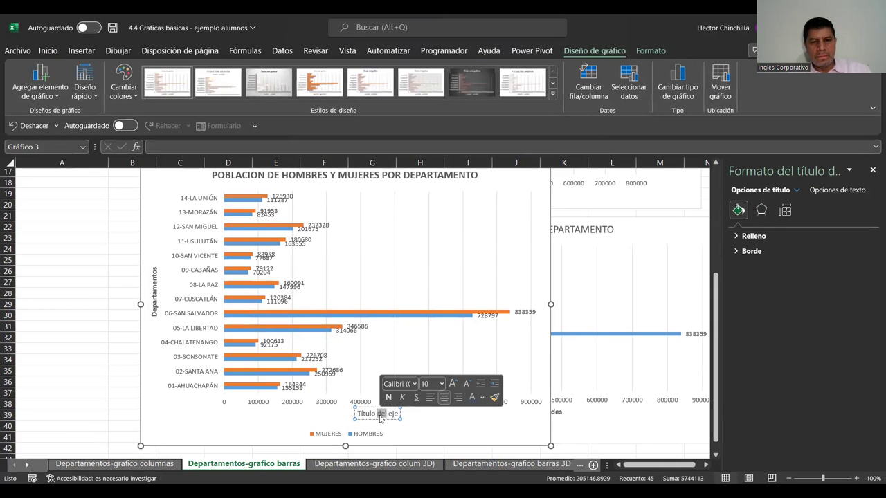
triple_click(379, 416)
text(Cantidades)
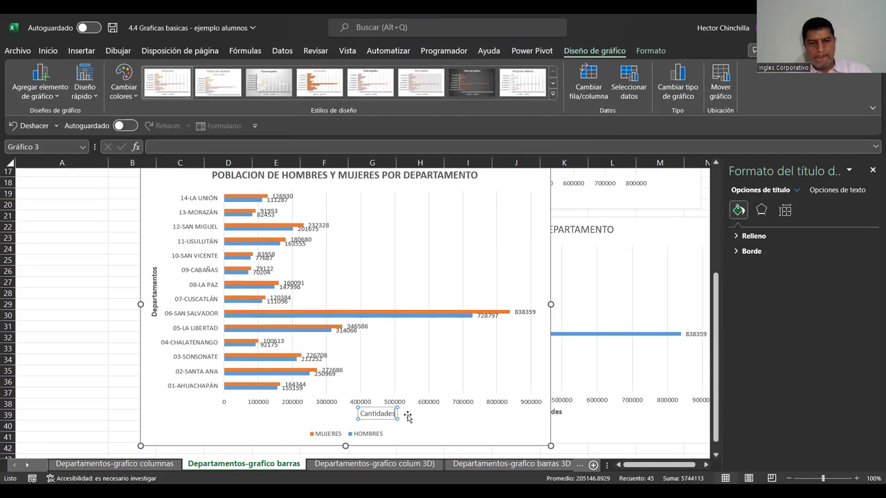
click(389, 420)
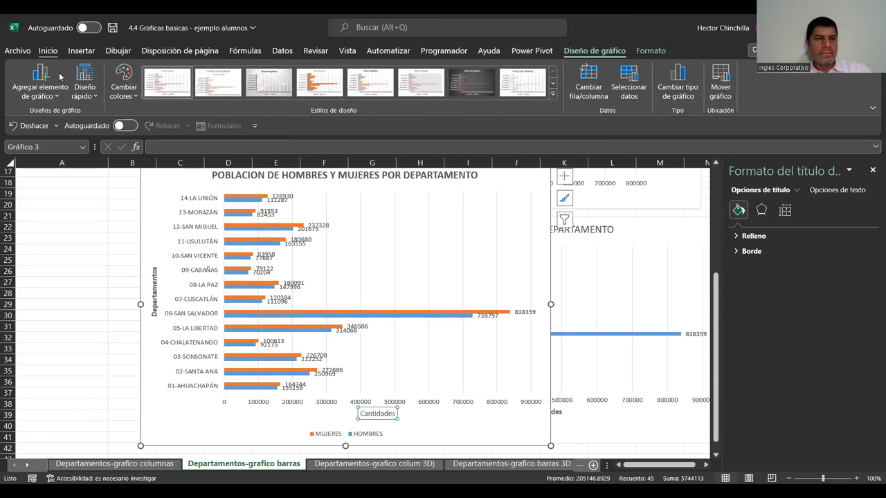
click(107, 91)
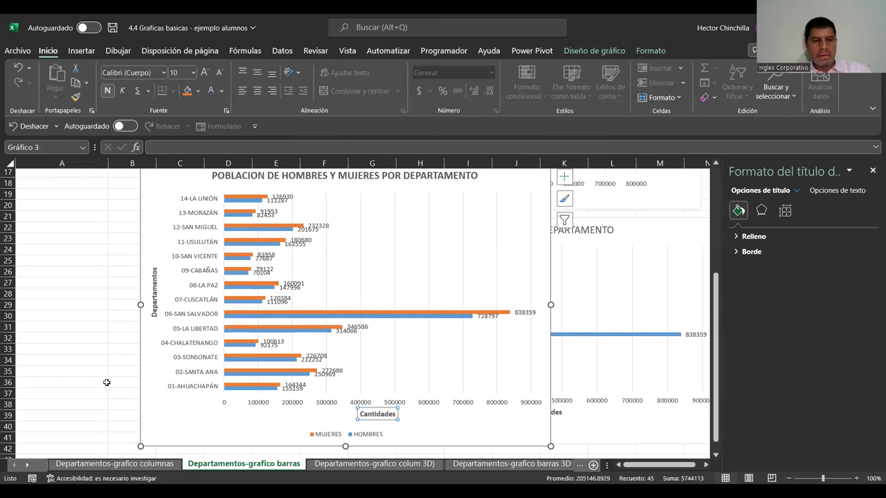
click(123, 404)
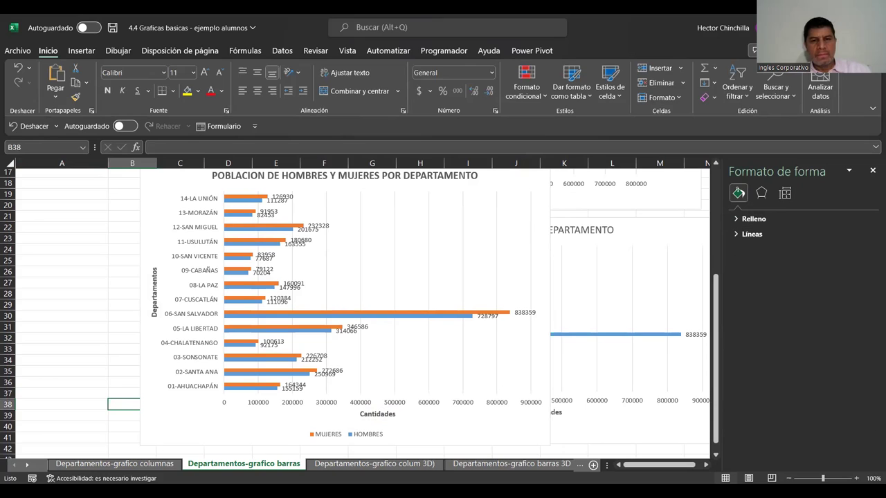
- Close the Format Shape pane and switch to the Departamentos-grafico columnas sheet
click(873, 170)
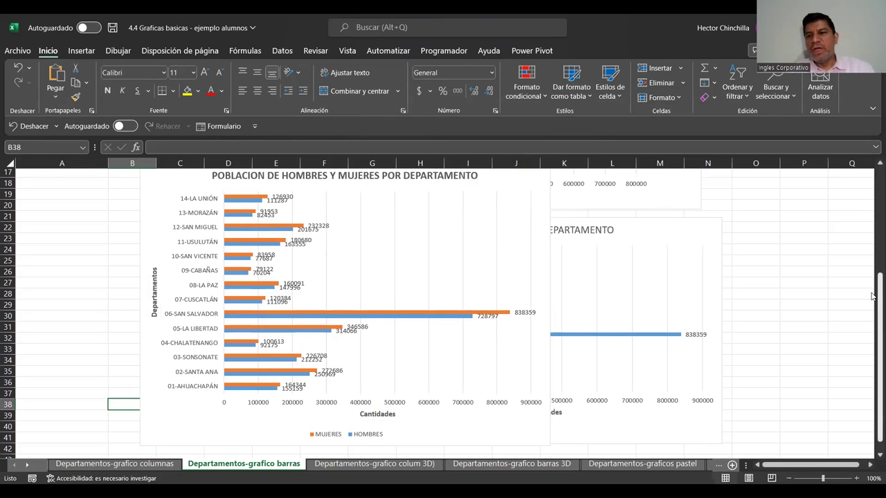
mouse_move(871, 296)
mouse_down()
mouse_move(872, 267)
mouse_move(872, 284)
mouse_up()
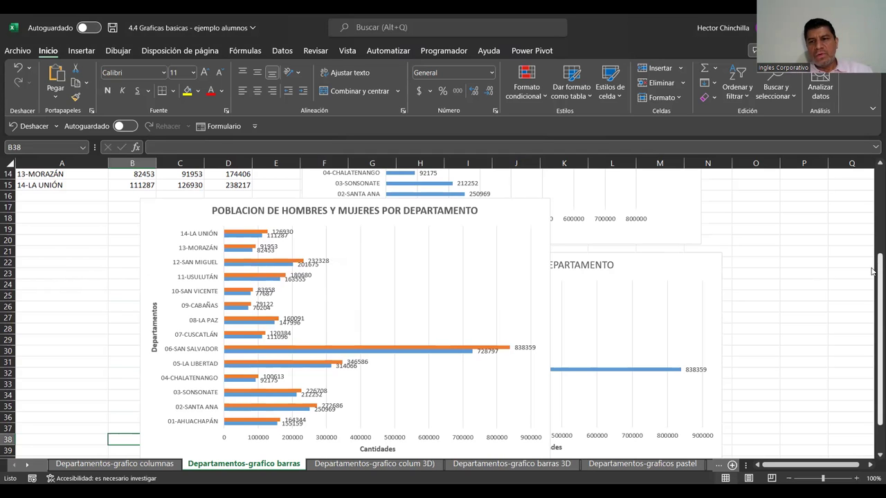
drag(879, 271, 880, 225)
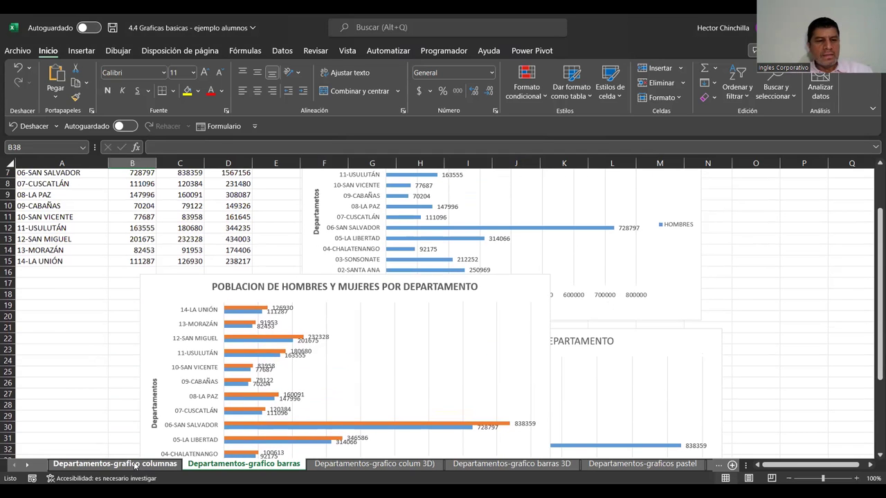
click(135, 466)
mouse_move(874, 274)
mouse_down()
mouse_move(872, 320)
mouse_move(874, 296)
mouse_up()
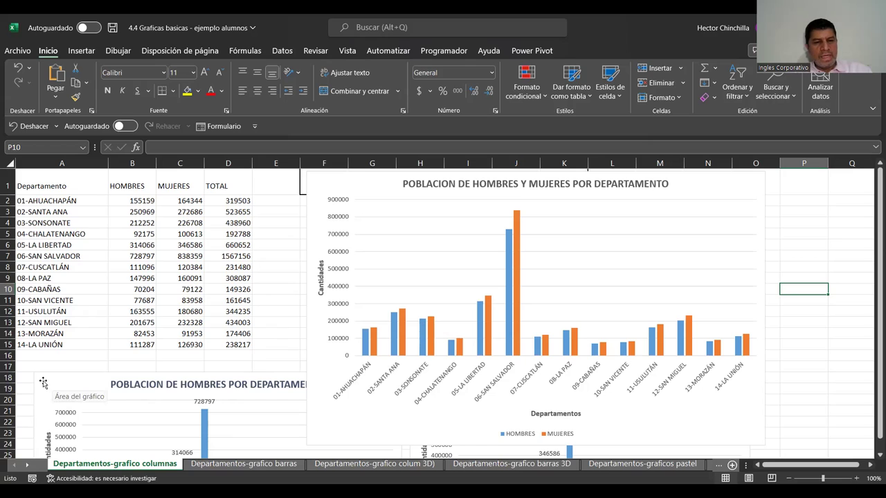
- Move the POBLACION DE HOMBRES POR DEPARTAMENTO chart to a new chart sheet, Gráfico1
click(43, 383)
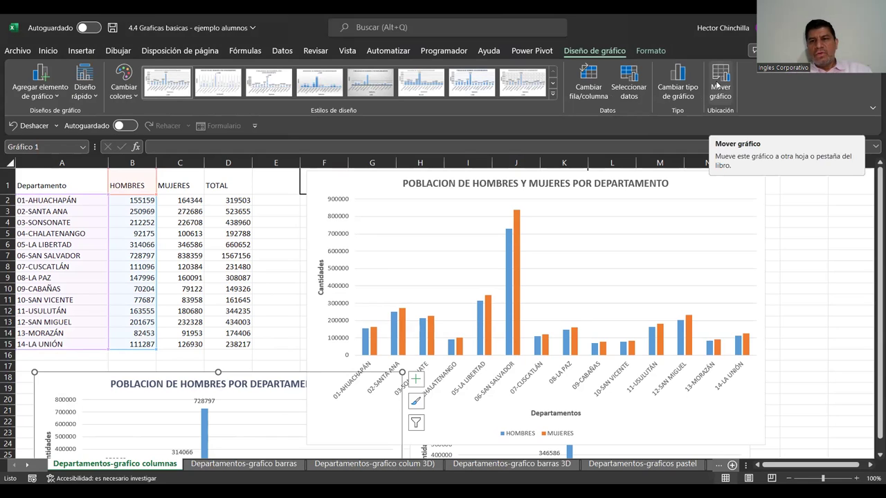
click(721, 86)
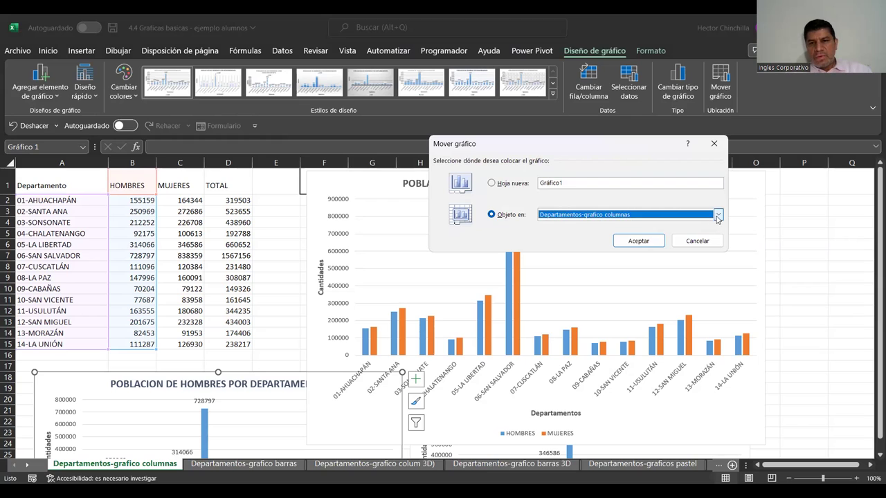
click(718, 216)
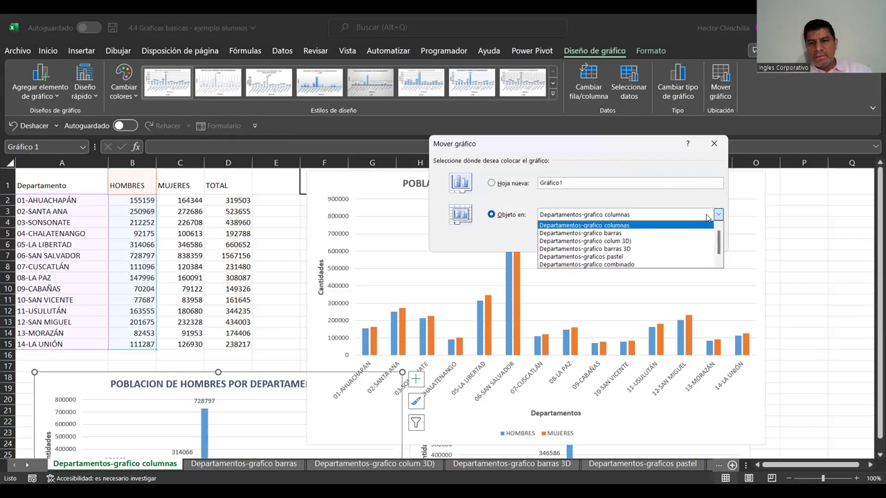
click(708, 216)
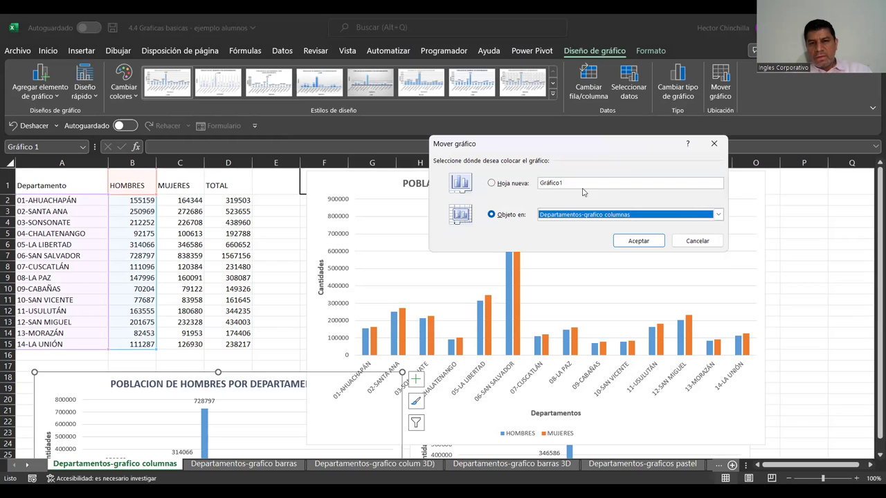
click(493, 184)
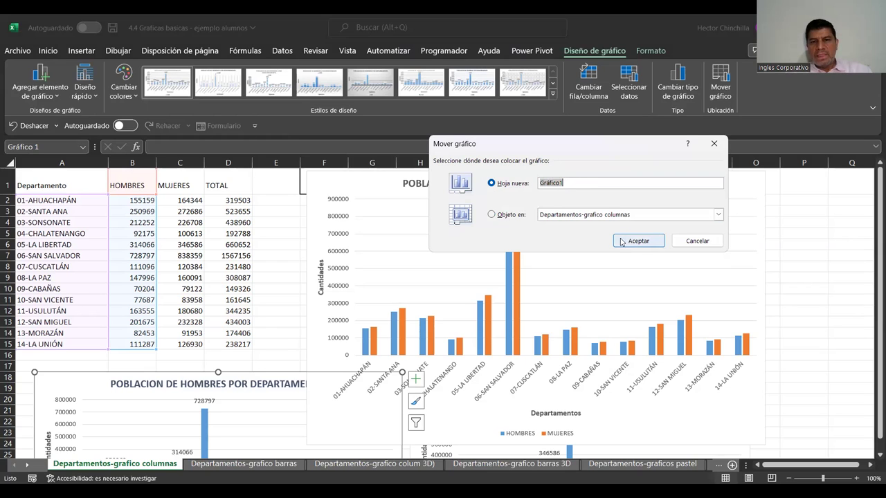
click(633, 242)
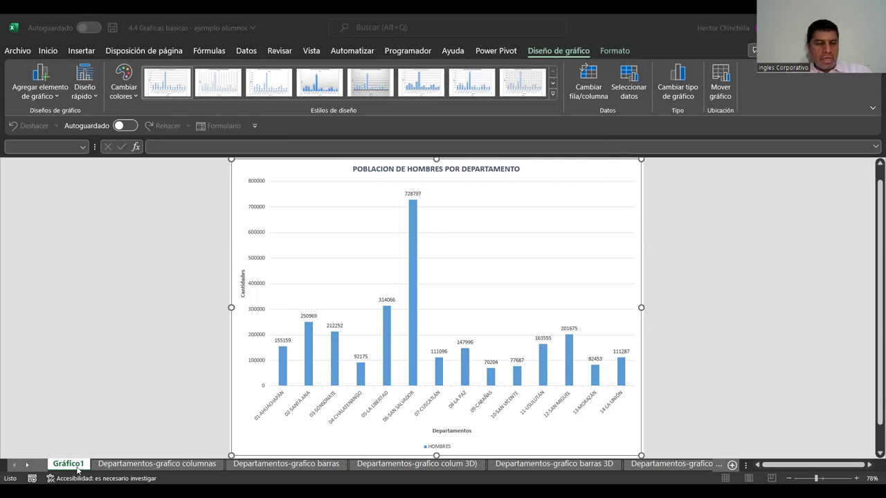
- On Departamentos-grafico columnas, drag the women's population chart left beneath the data table
click(141, 465)
scroll(226, 382, down, 2)
scroll(226, 382, up, 2)
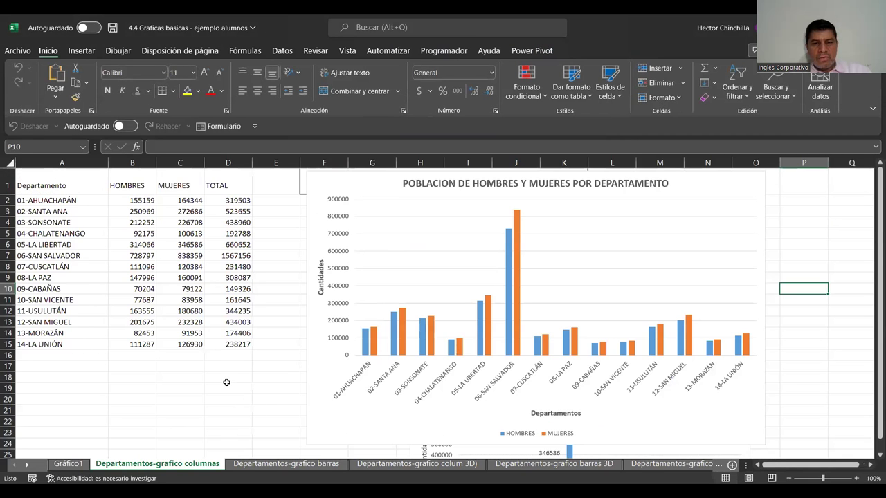
click(82, 469)
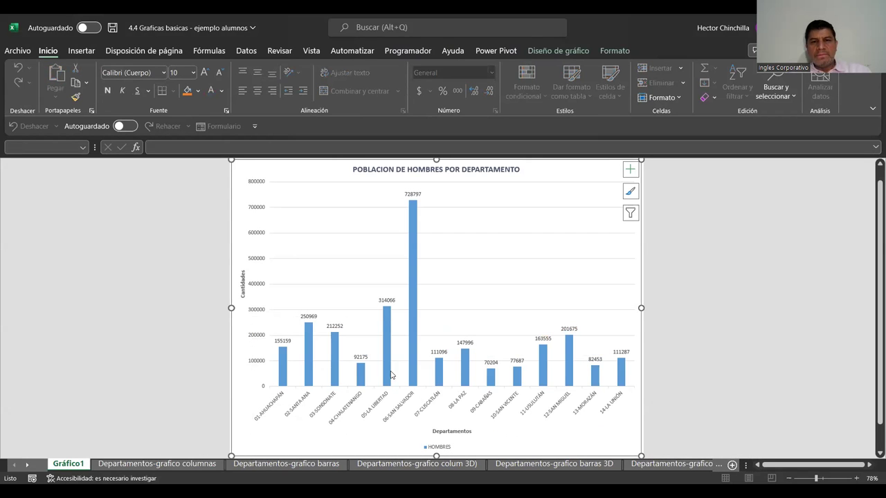
click(140, 465)
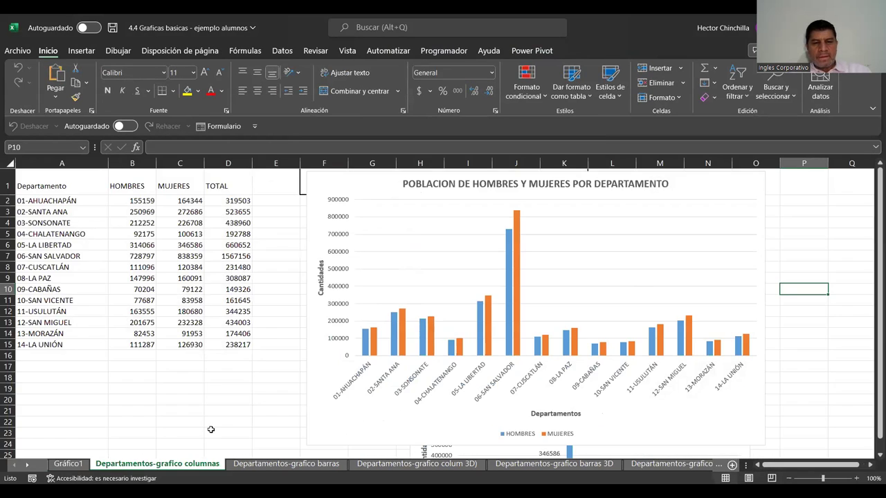
scroll(240, 409, down, 3)
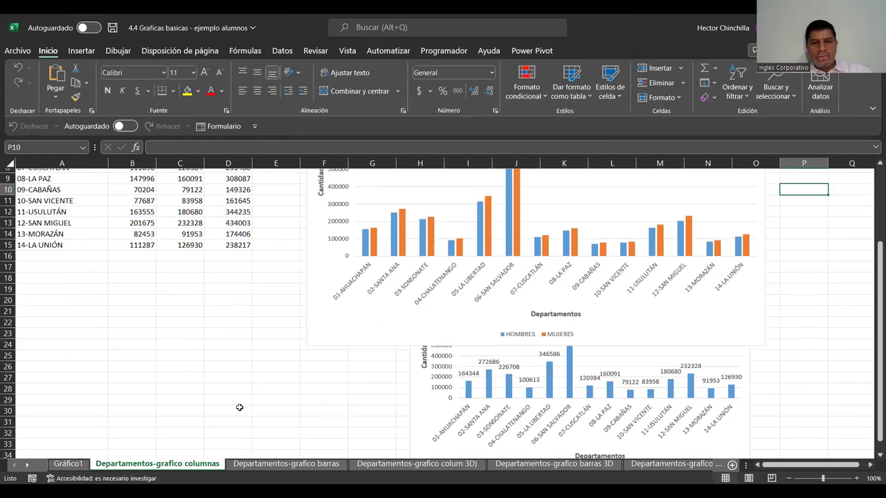
click(410, 401)
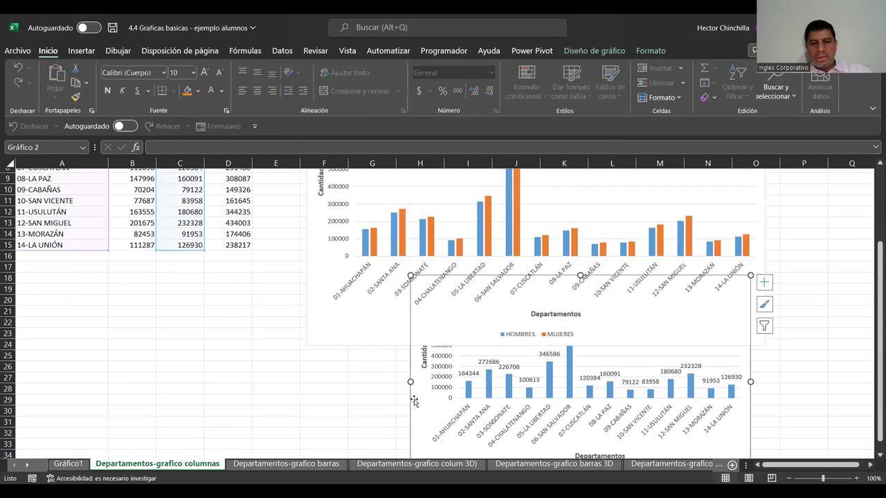
drag(411, 401, 51, 404)
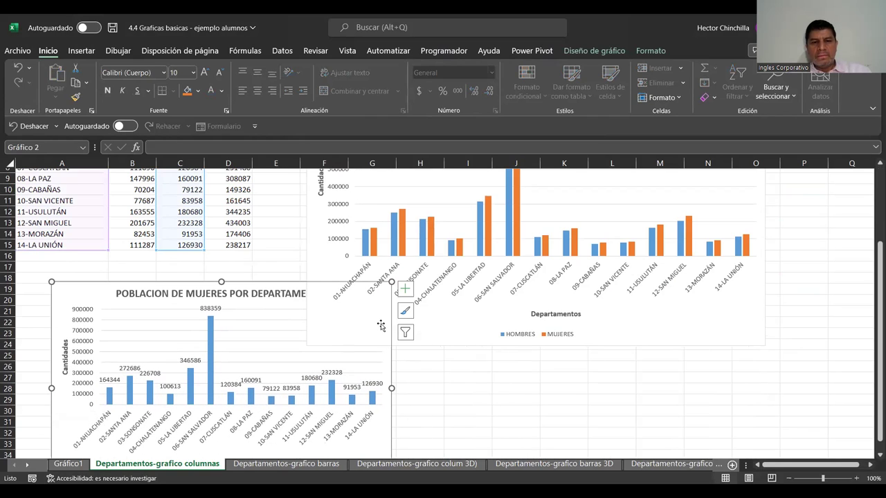
- Move the women's population chart to new chart sheet Gráfico2, then return to Departamentos-grafico columnas
right_click(389, 380)
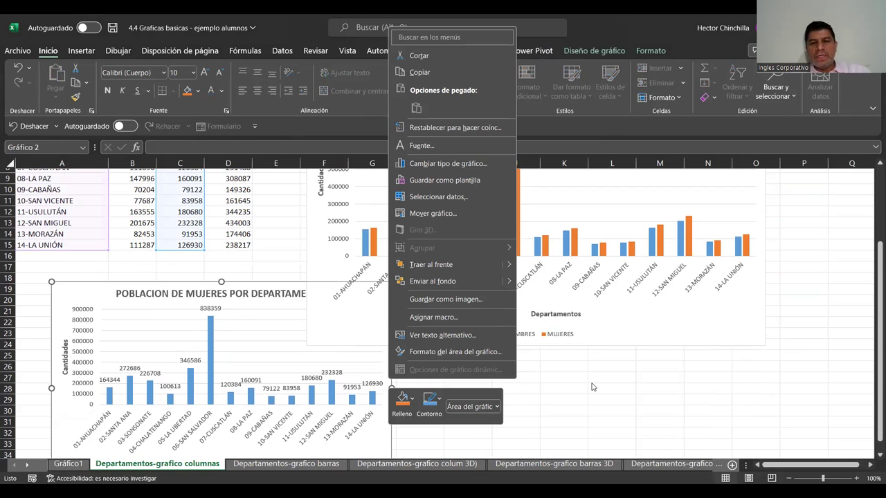
key(Escape)
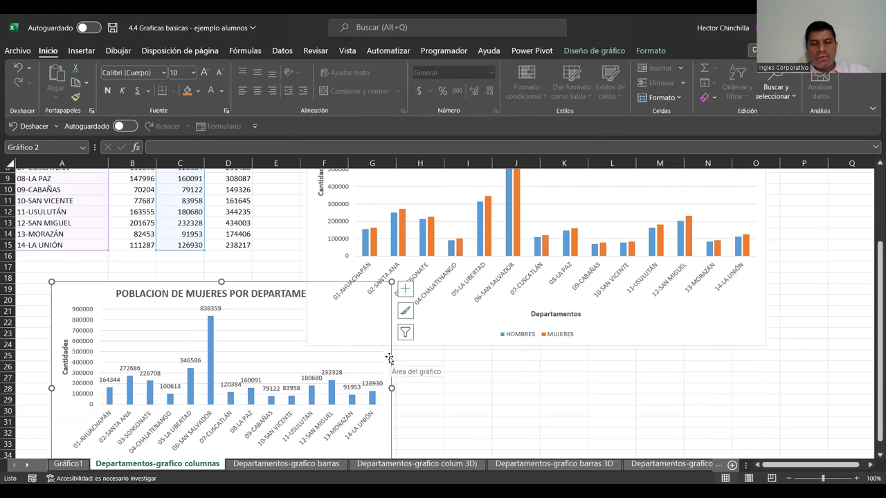
click(466, 376)
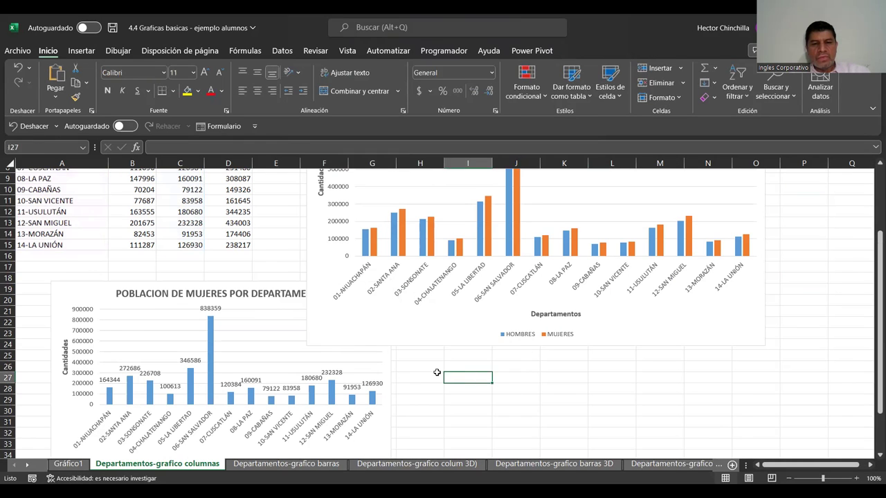
click(53, 294)
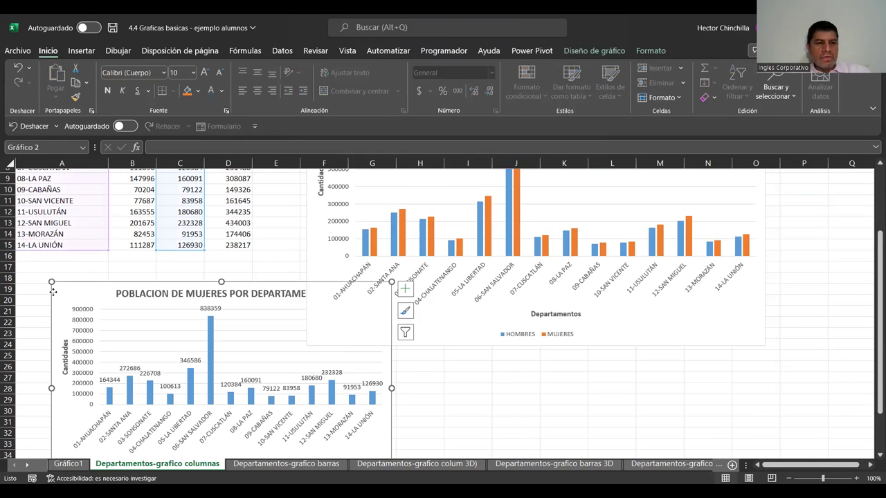
right_click(53, 293)
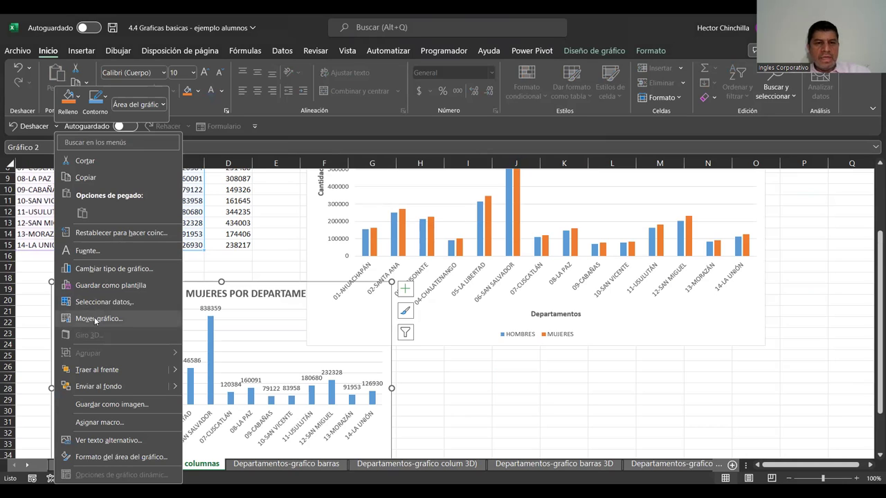
click(96, 320)
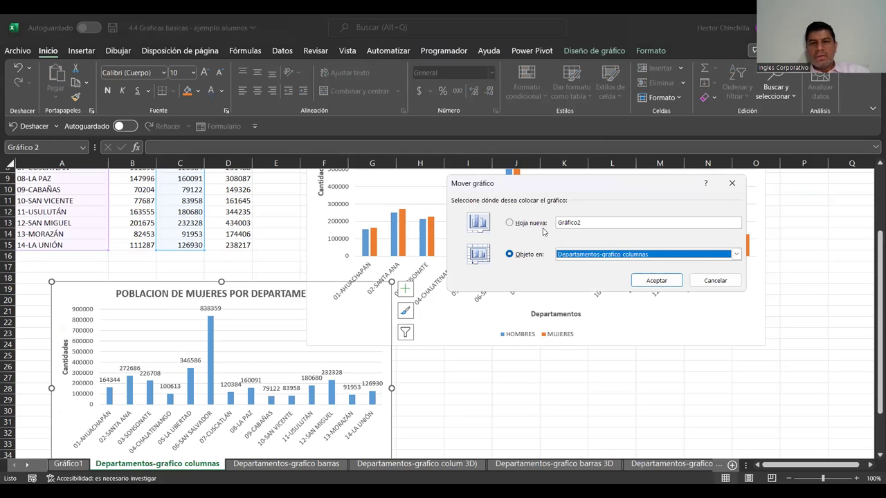
click(510, 223)
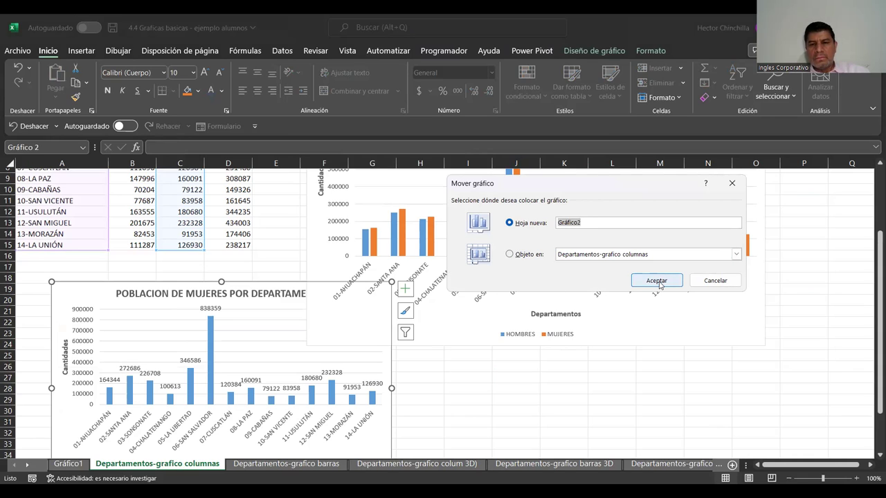
click(660, 284)
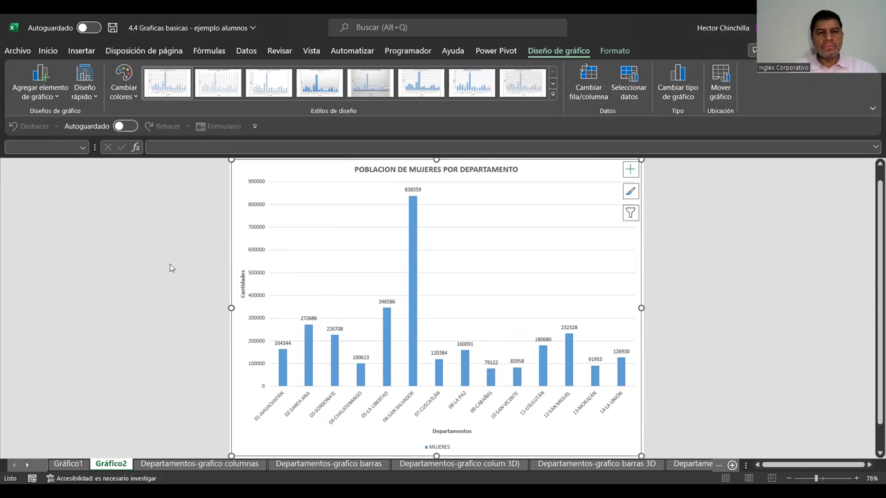
click(105, 259)
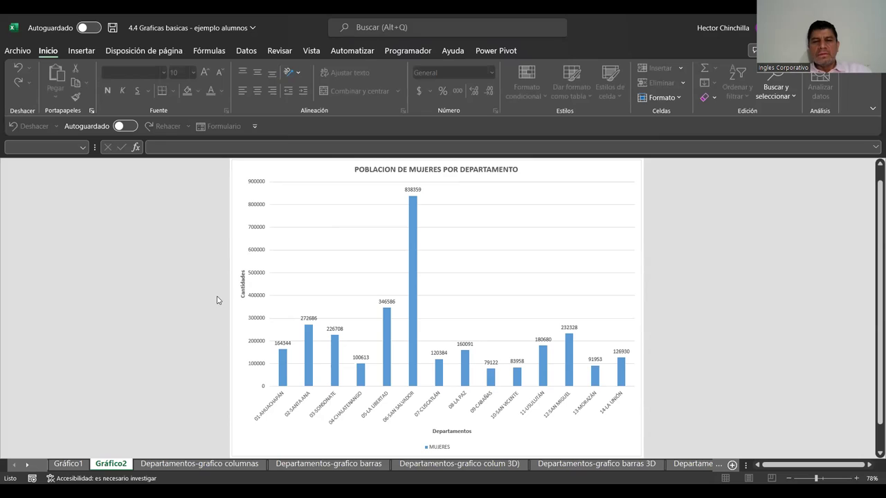
click(173, 464)
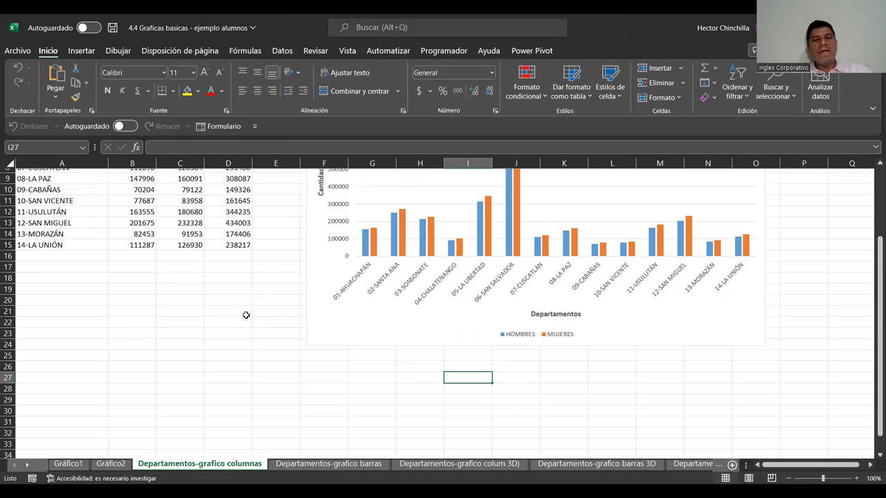
- On Gráfico2, set up Mover gráfico for the women's chart with Departamentos-grafico columnas as destination
click(111, 464)
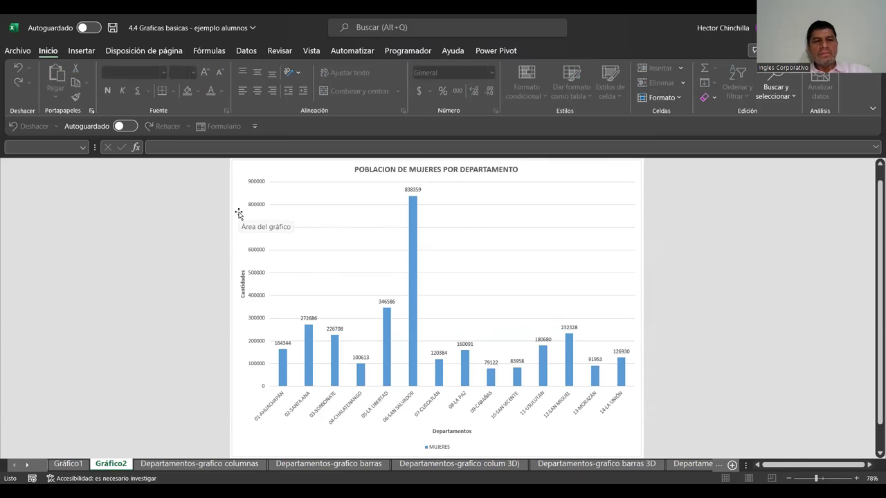
click(177, 252)
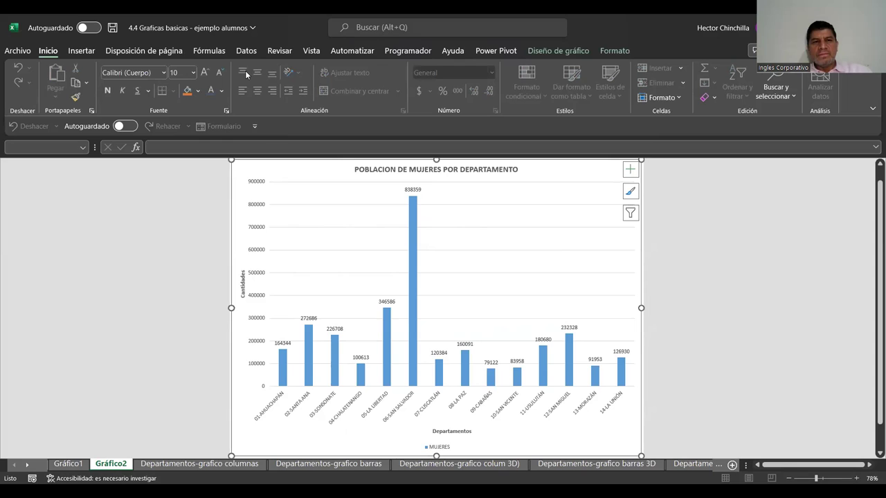
click(556, 52)
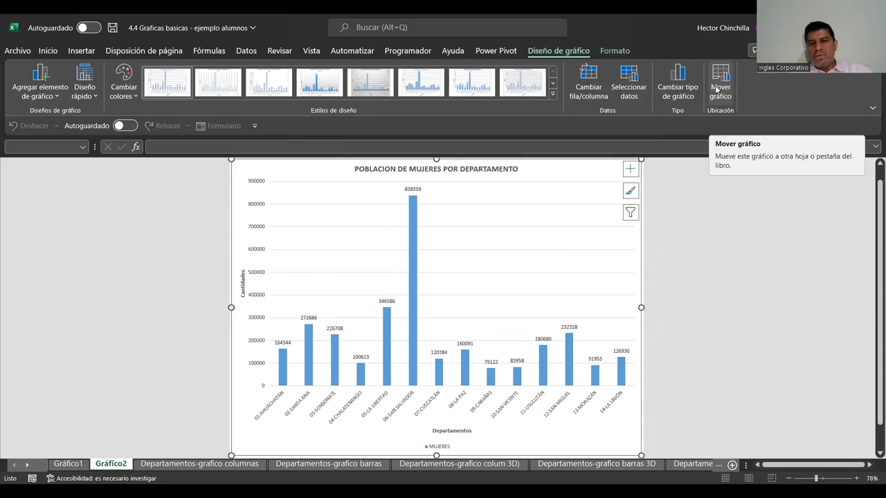
click(720, 89)
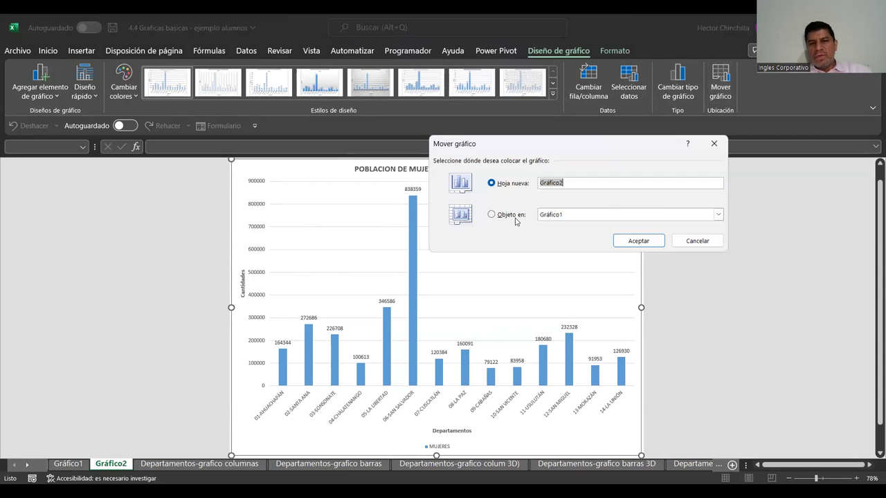
click(718, 216)
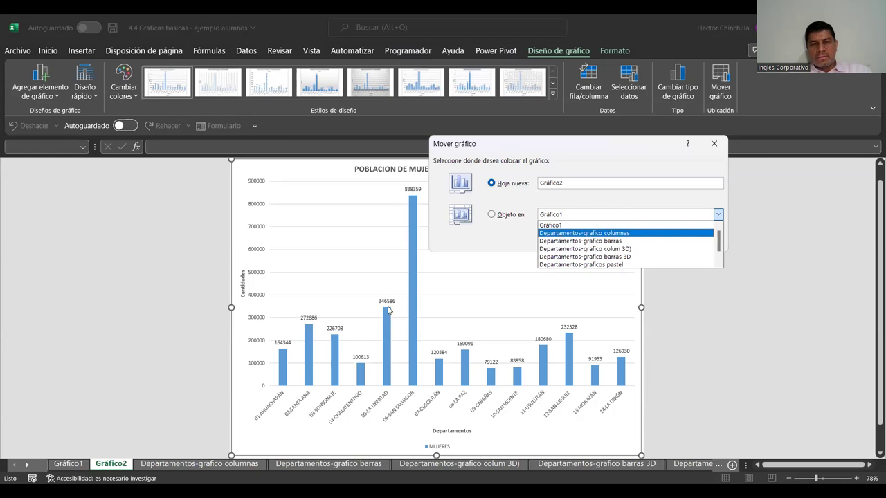
click(583, 234)
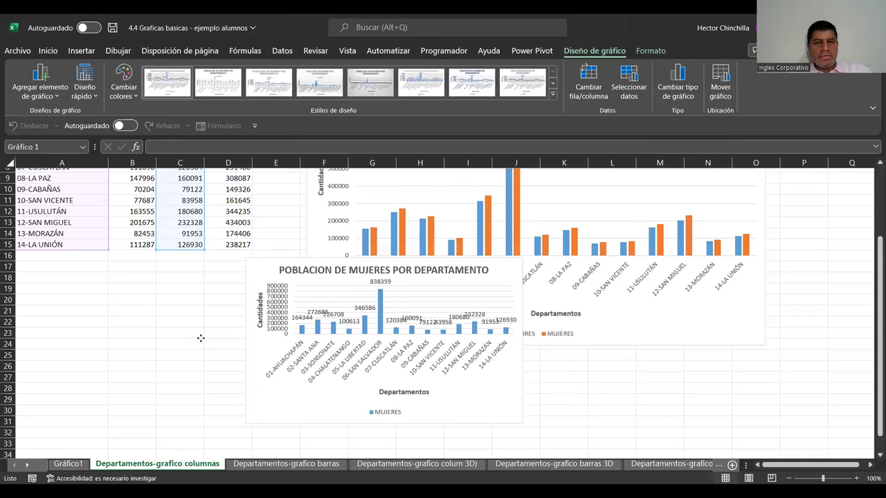
- Place the women's chart on the data worksheet, undo an accidental resize, and position it below the table
mouse_move(315, 306)
mouse_down()
mouse_move(79, 341)
mouse_move(65, 333)
mouse_up()
drag(339, 432, 385, 449)
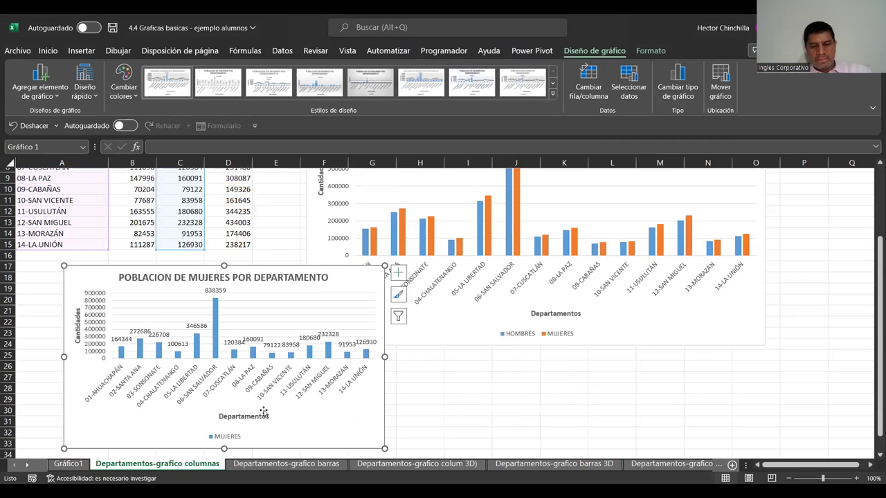
key(ctrl+z)
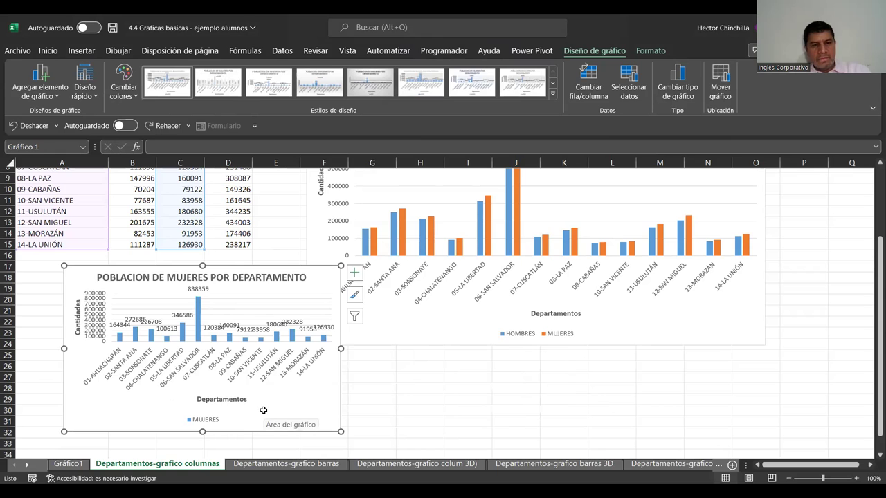
key(ctrl+z)
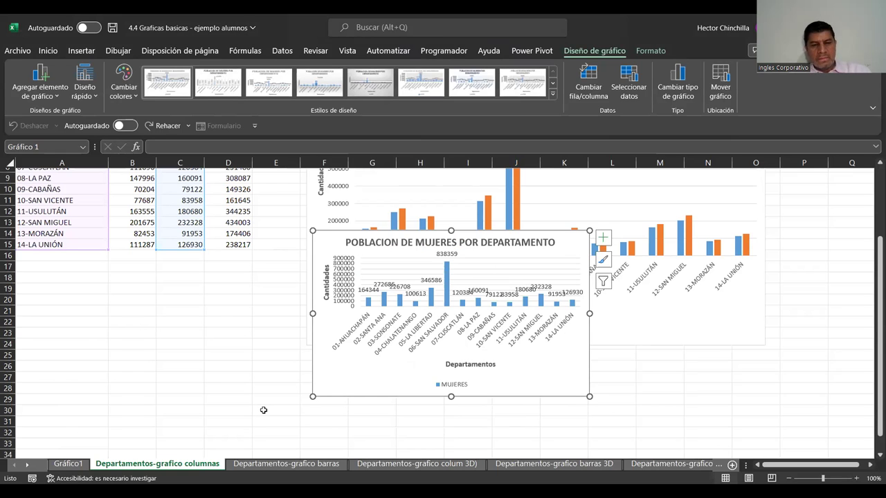
mouse_move(309, 289)
mouse_down()
mouse_move(130, 332)
mouse_move(58, 328)
mouse_up()
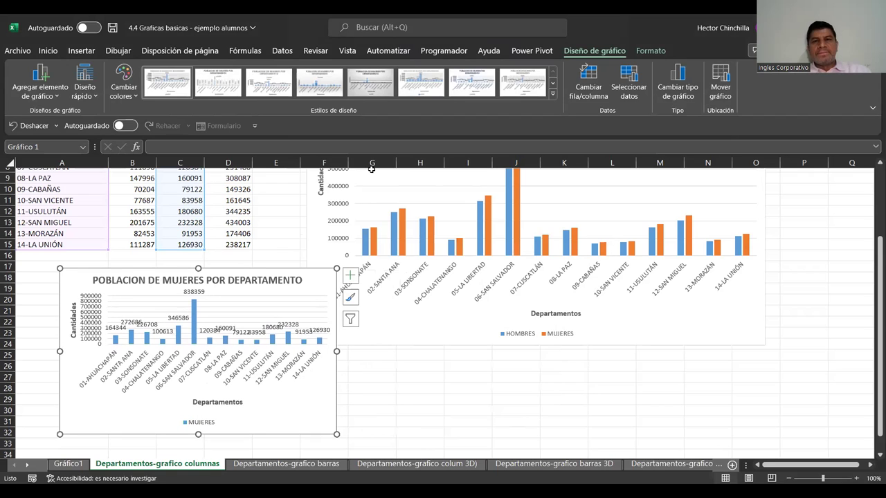
- Move the women's chart onto Gráfico1, delete it there, and return to the columnas sheet
click(718, 87)
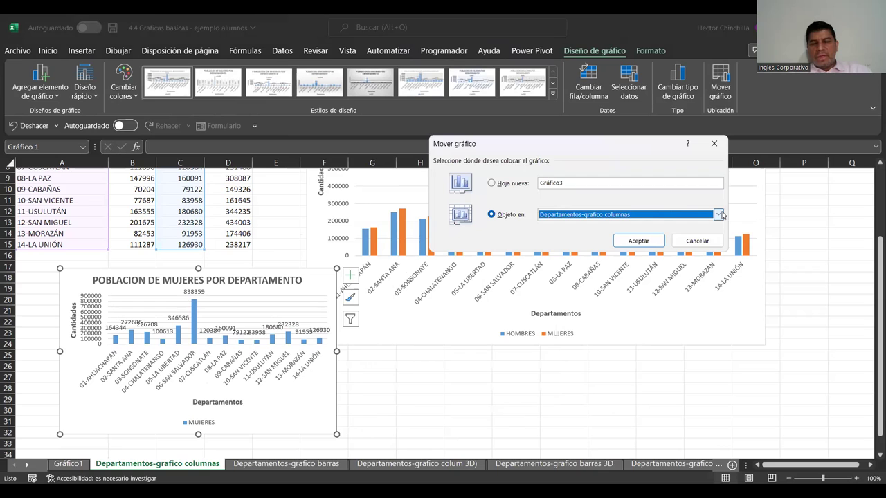
click(676, 220)
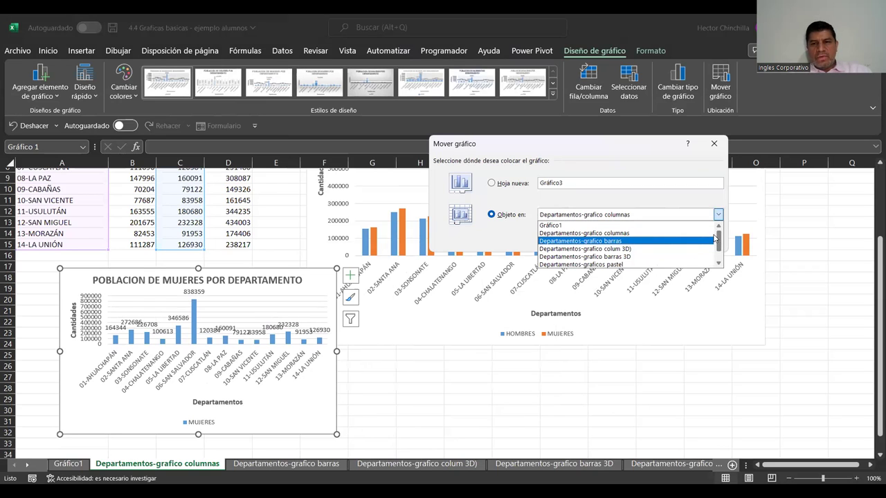
click(578, 226)
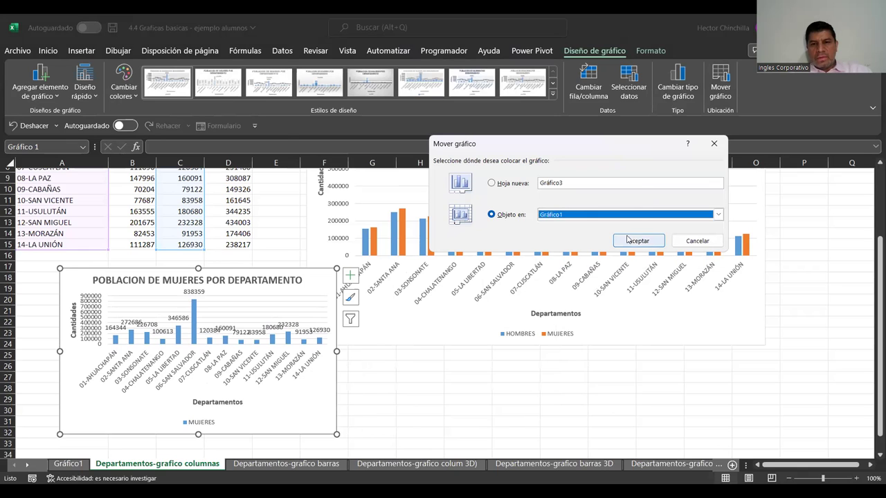
click(627, 241)
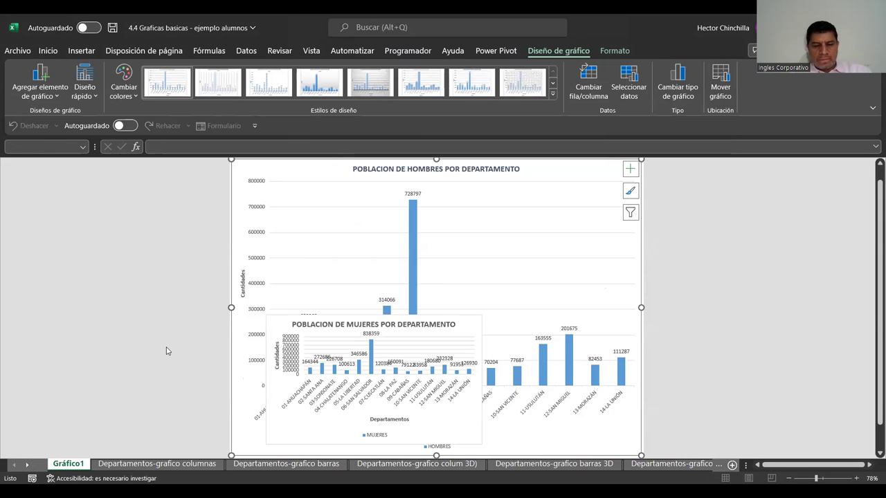
click(270, 325)
key(Delete)
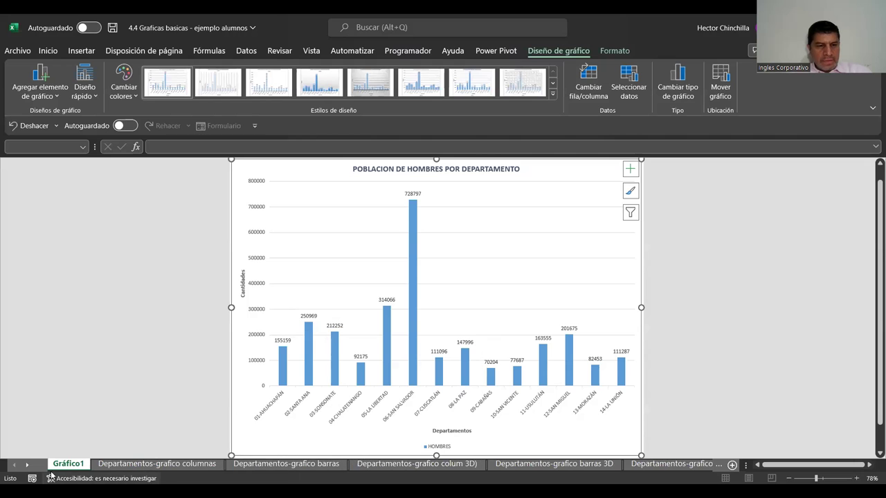
click(173, 465)
- Select the combined men-and-women population column chart and show its Diseño de gráfico options
click(173, 313)
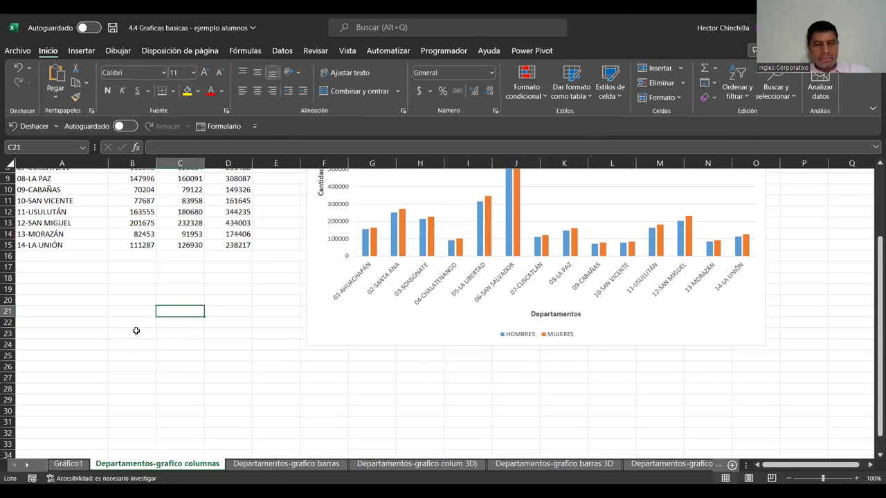
scroll(136, 330, up, 3)
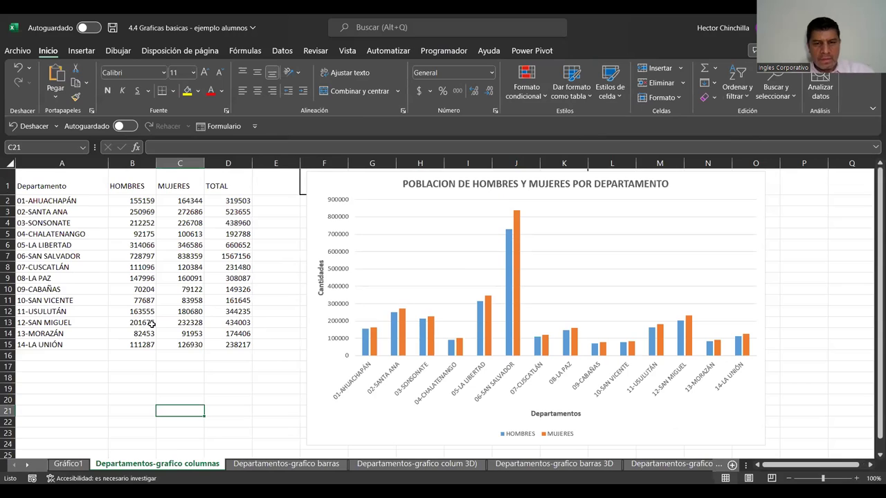
click(286, 255)
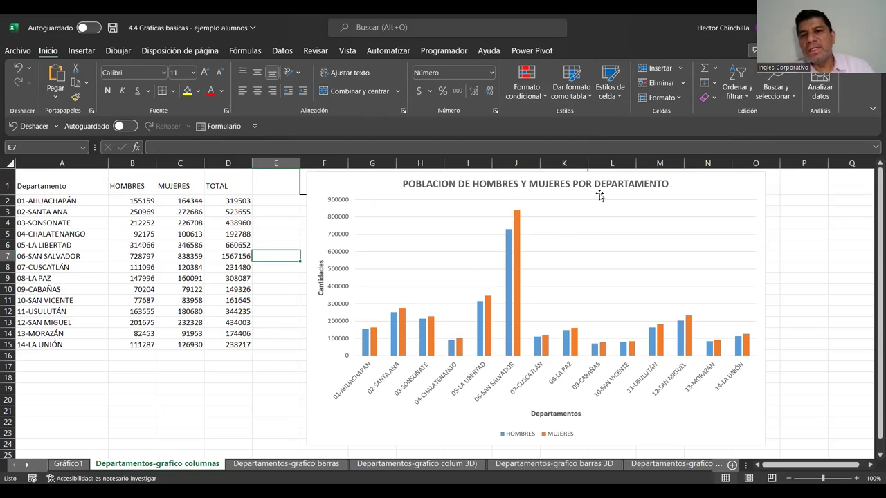
click(314, 314)
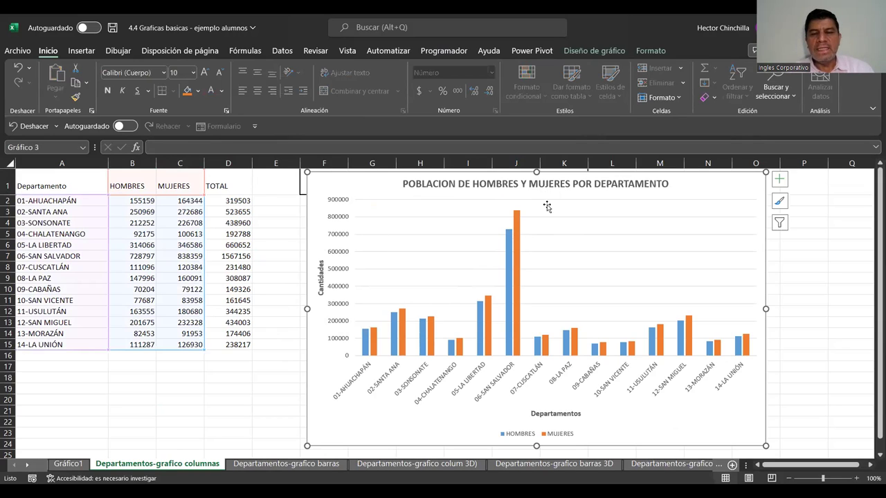
click(581, 53)
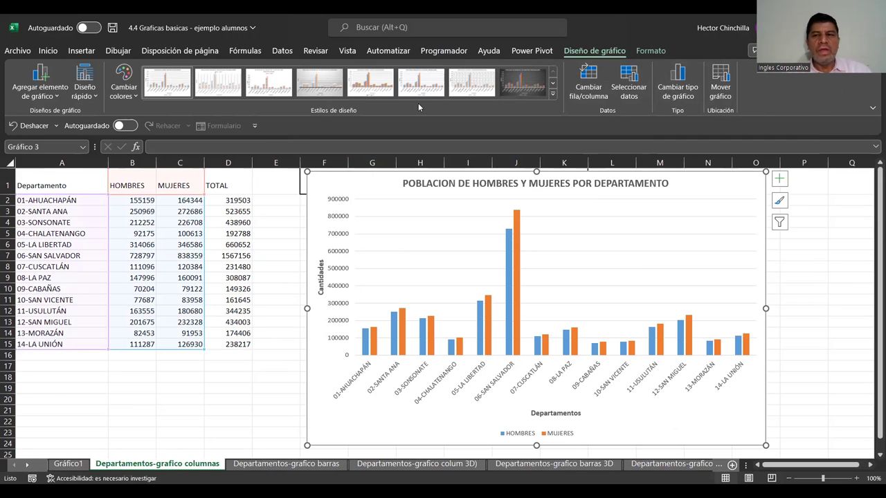
- Look through the Agregar elemento de gráfico list and close it without adding anything
click(46, 87)
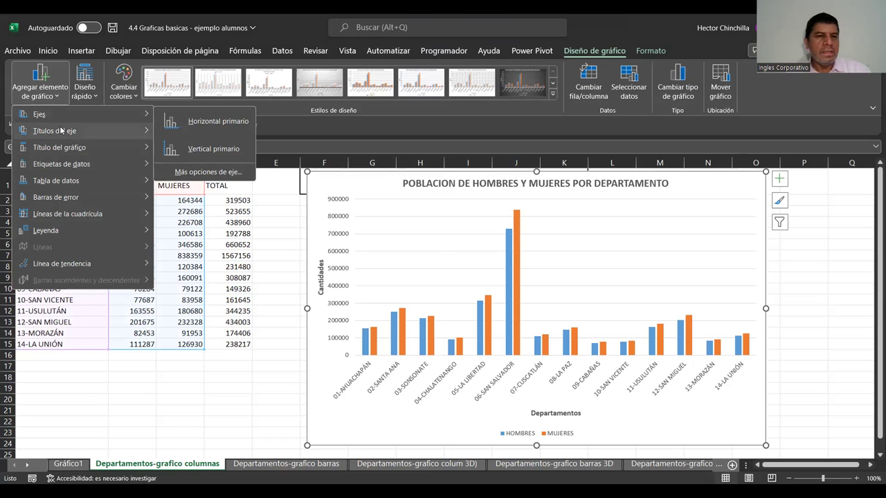
mouse_move(55, 131)
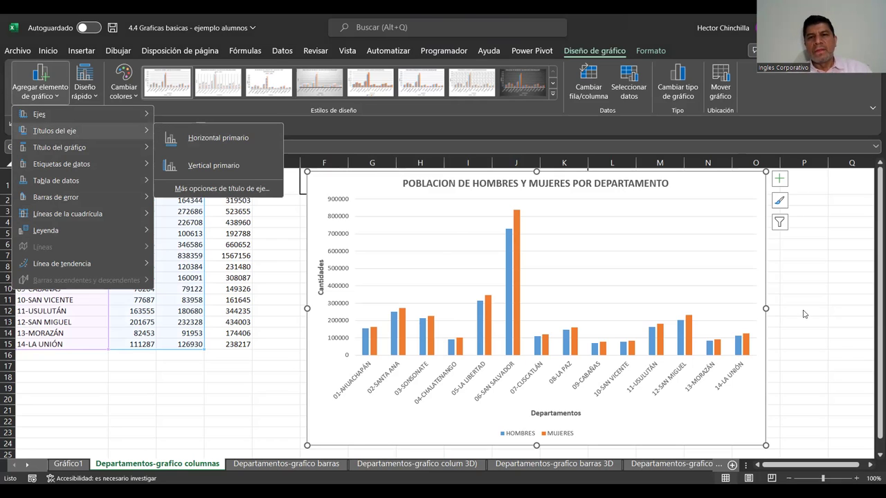
click(758, 207)
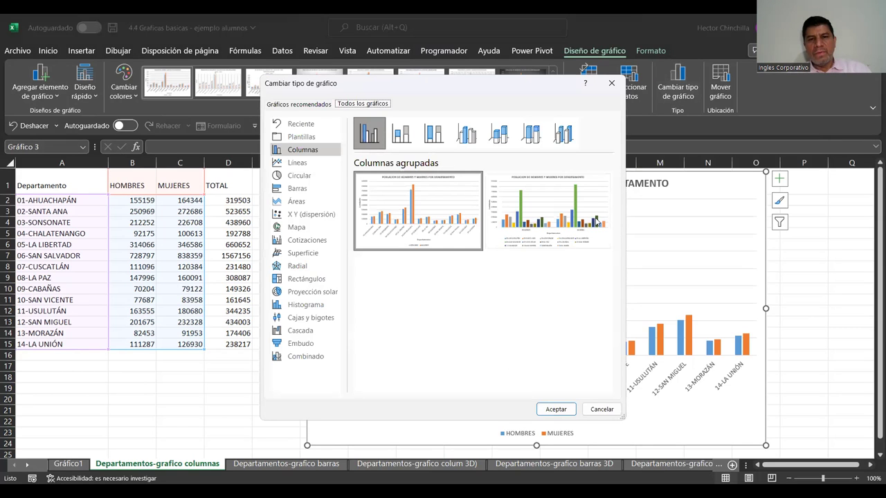
mouse_move(411, 164)
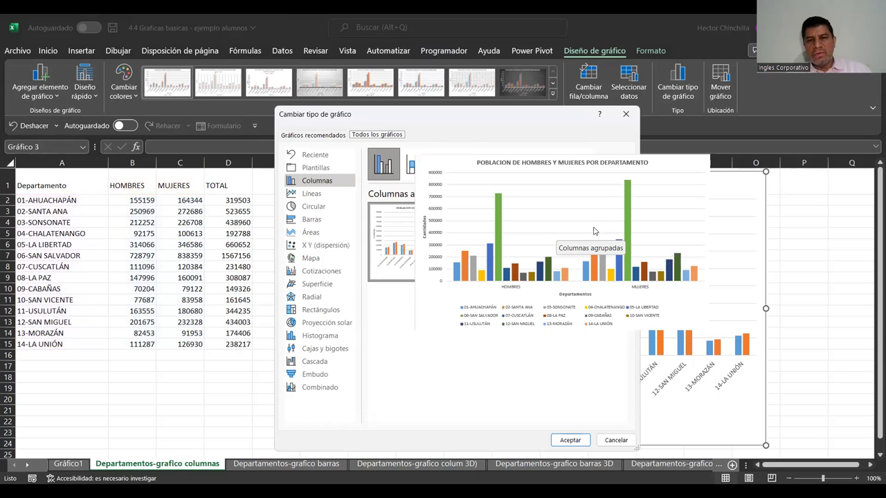
- Accept the clustered column variant grouping department bars under HOMBRES and MUJERES
key(Return)
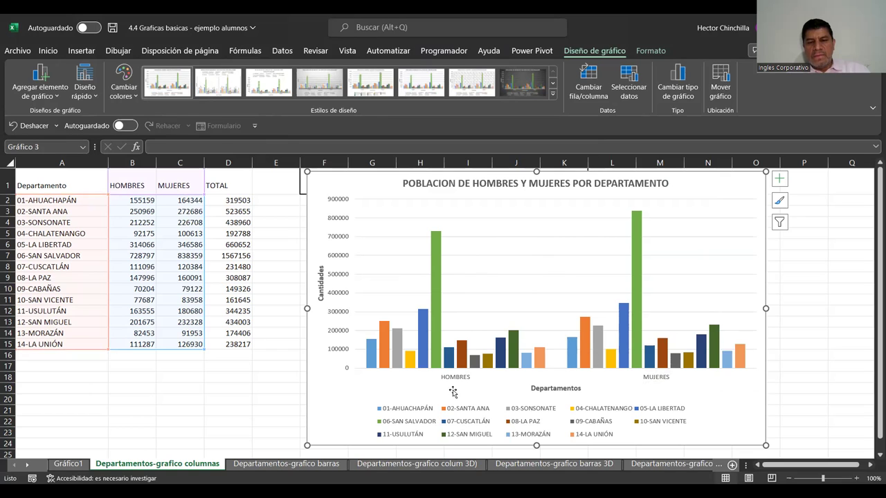
- Replace the horizontal axis title text Departamentos with GENERO
click(544, 390)
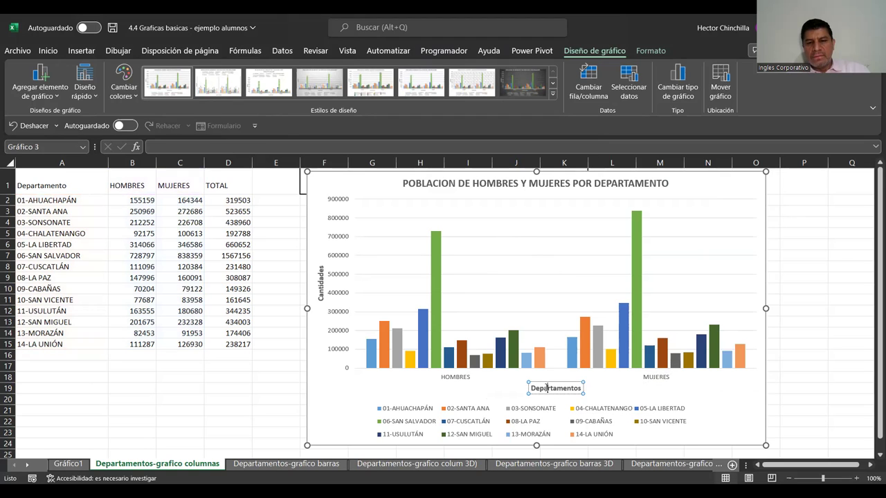
double_click(547, 389)
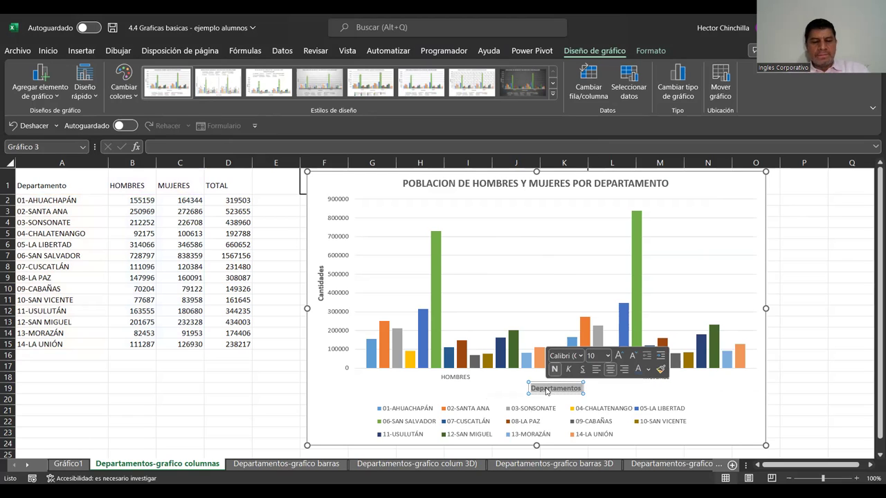
key(Delete)
text(SEXO)
key(BackSpace)
key(BackSpace)
key(BackSpace)
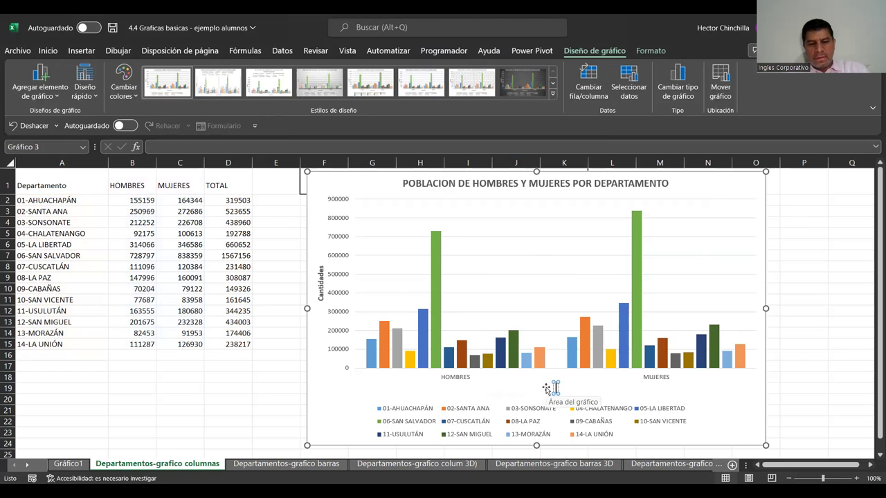
text(GENERO)
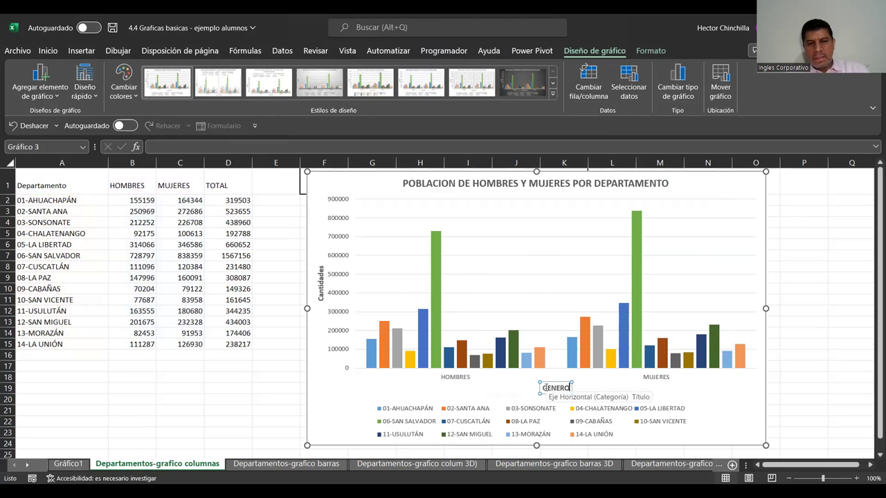
key(Escape)
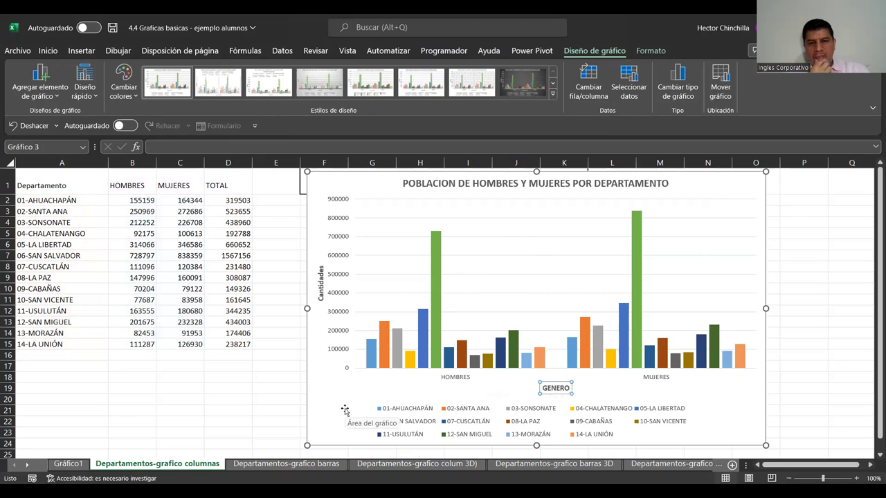
click(345, 410)
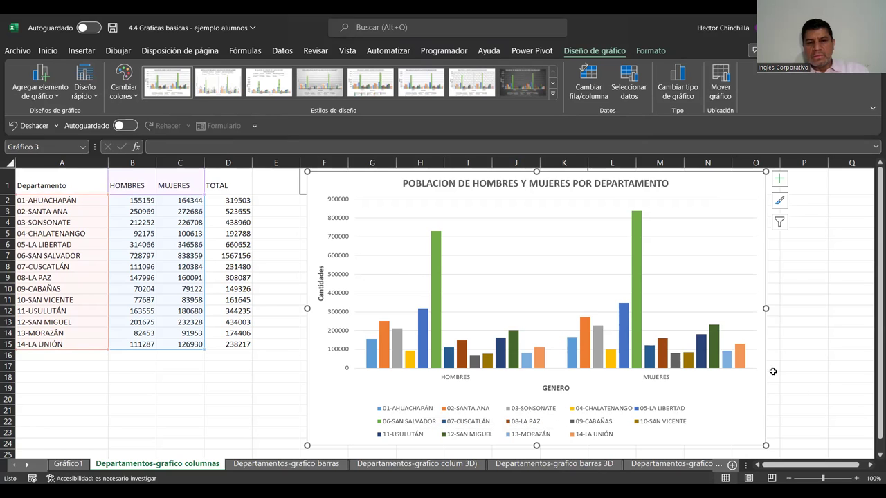
click(357, 315)
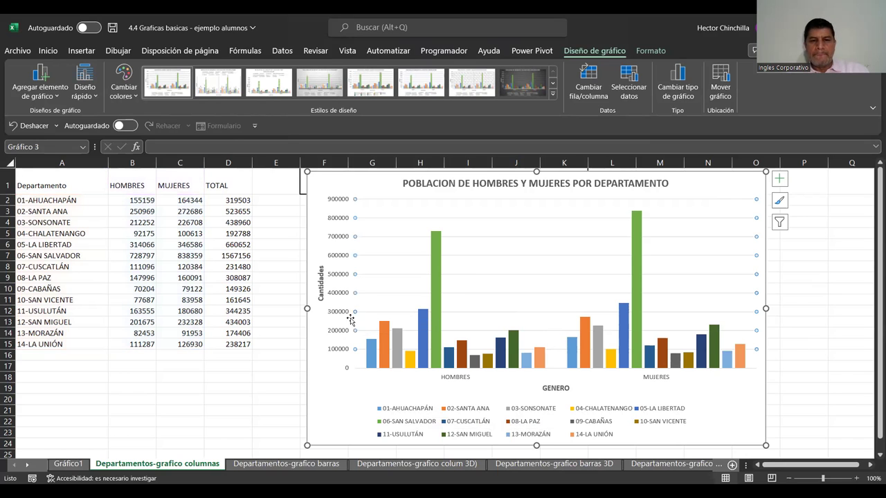
click(763, 392)
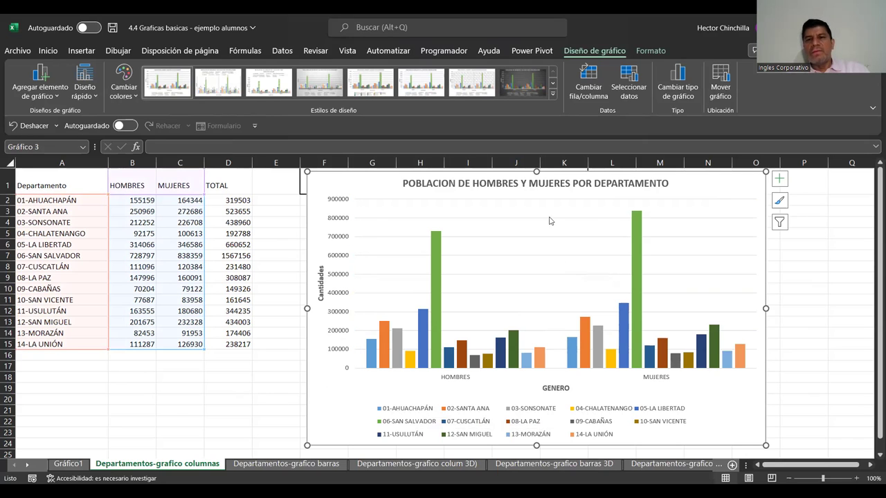
- Send the regrouped HOMBRES/MUJERES chart to new sheet Gráfico3, then go back to Departamentos-grafico columnas
click(724, 81)
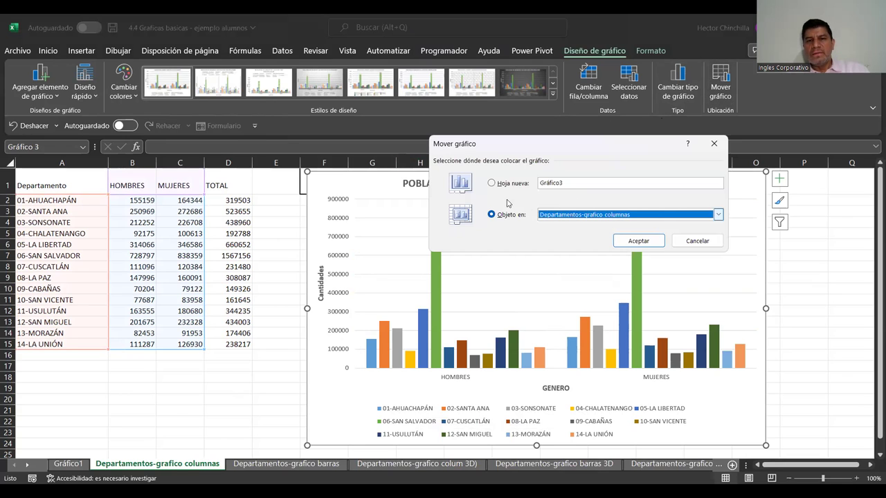
click(492, 184)
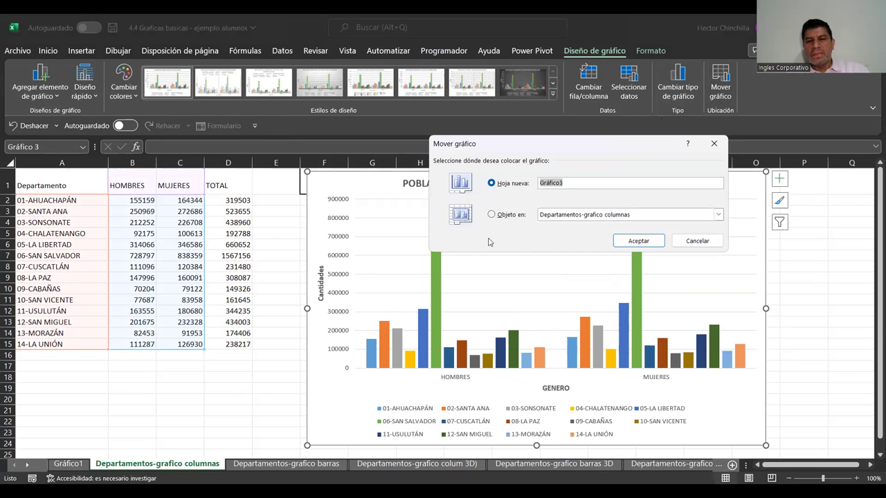
click(645, 244)
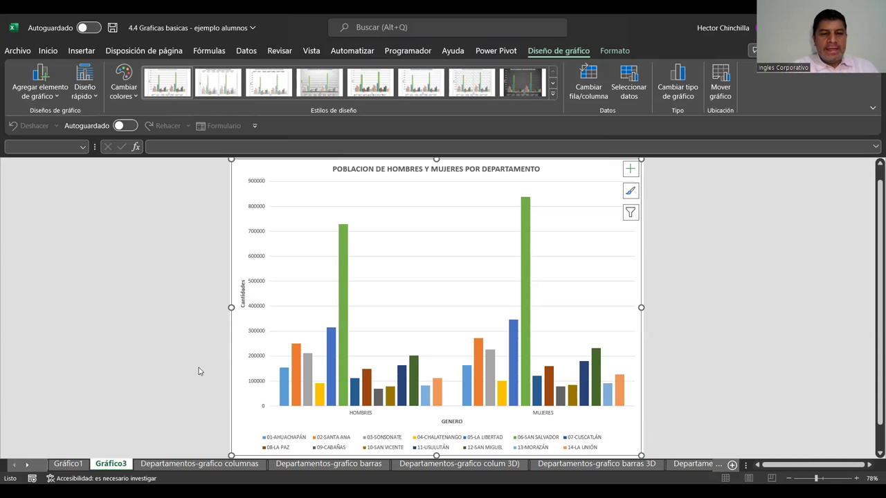
click(199, 465)
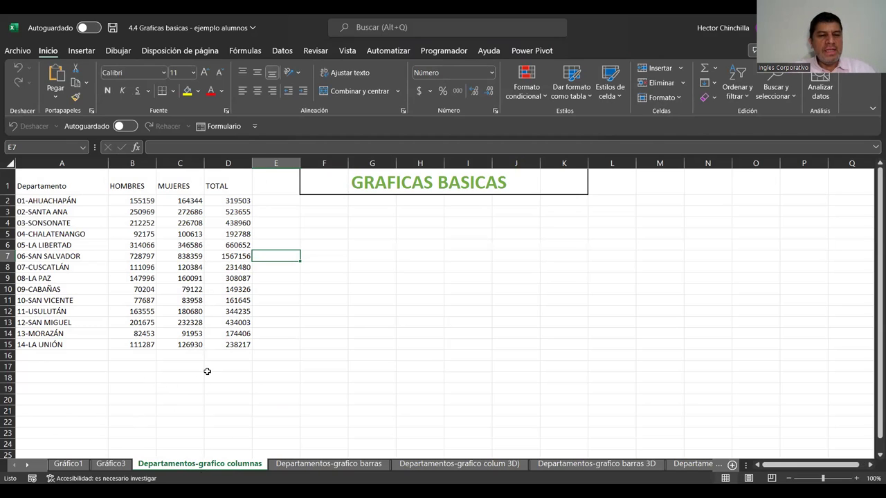
click(85, 212)
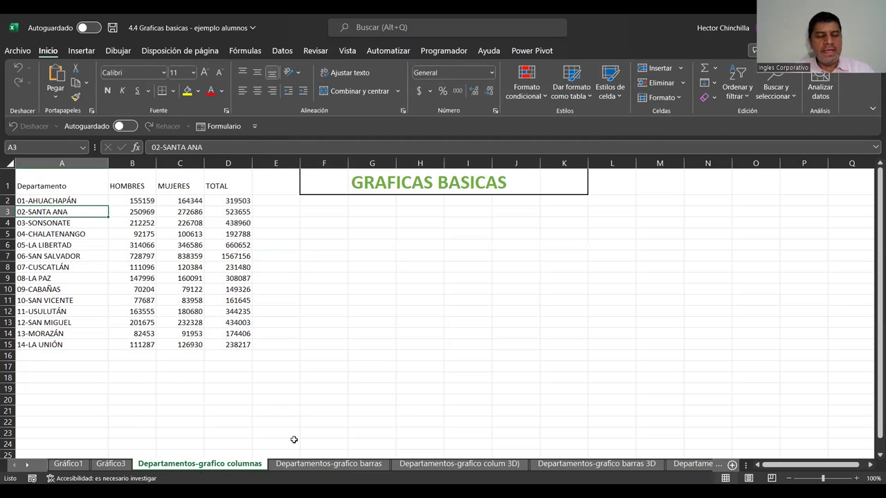
drag(75, 184, 176, 341)
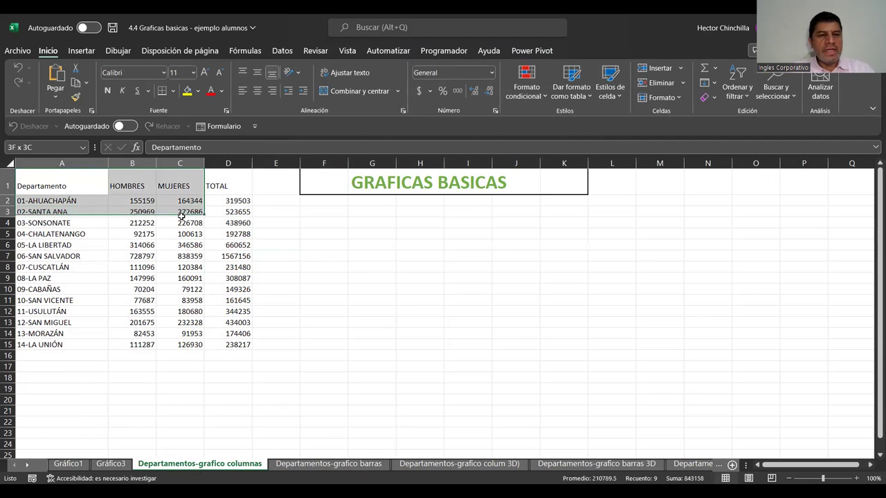
click(136, 367)
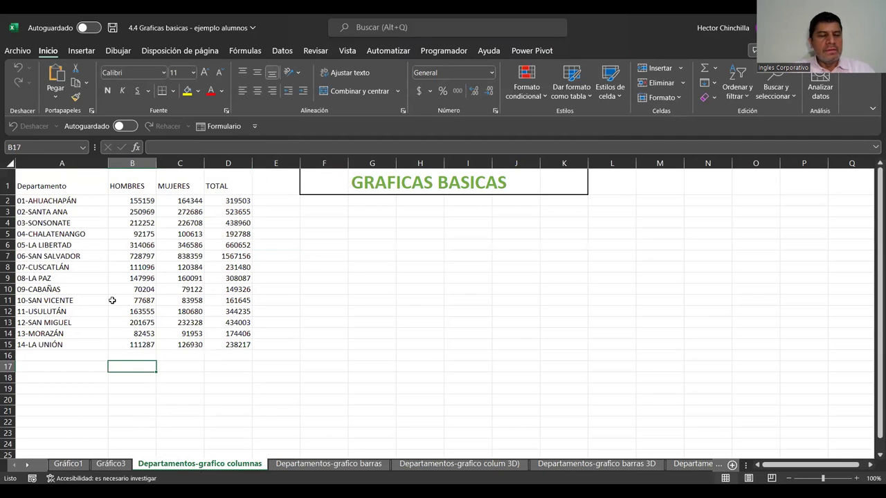
mouse_move(72, 186)
mouse_down()
mouse_move(237, 185)
mouse_move(186, 186)
mouse_up()
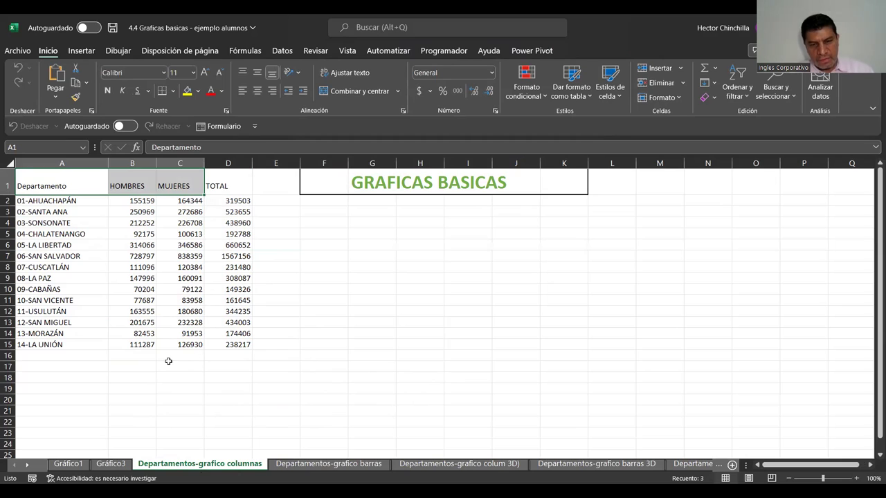
click(120, 348)
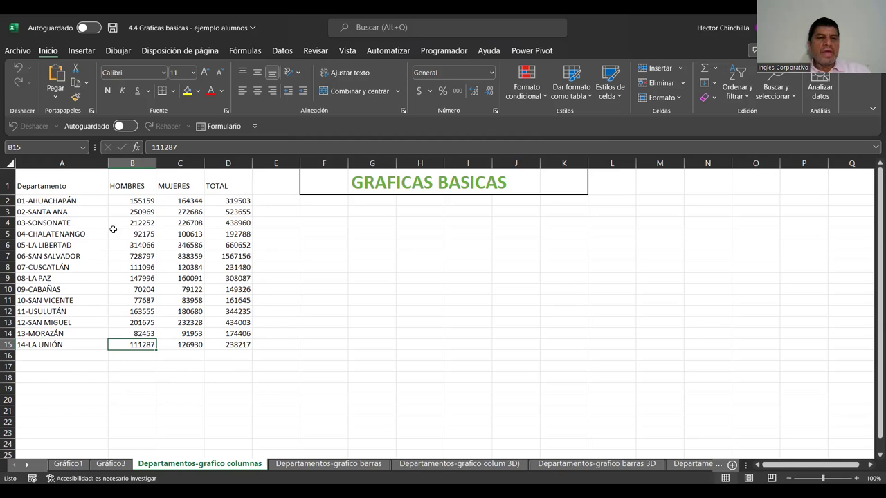
click(91, 186)
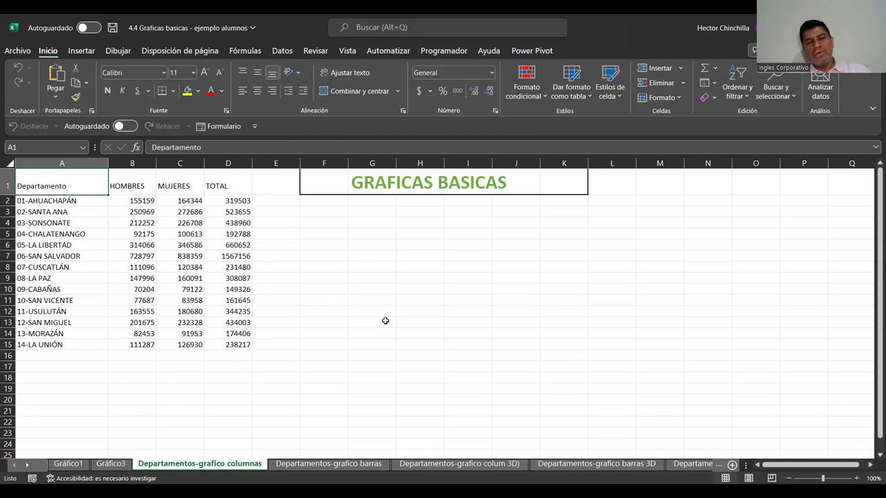
click(111, 463)
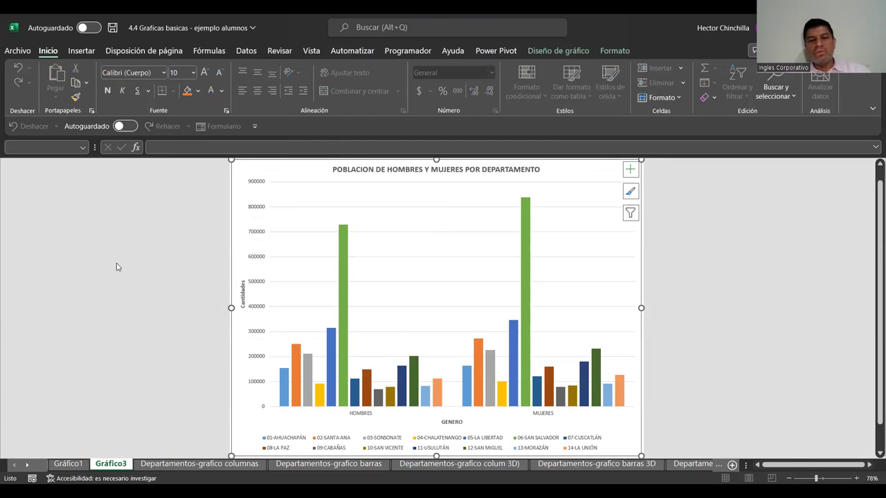
click(142, 463)
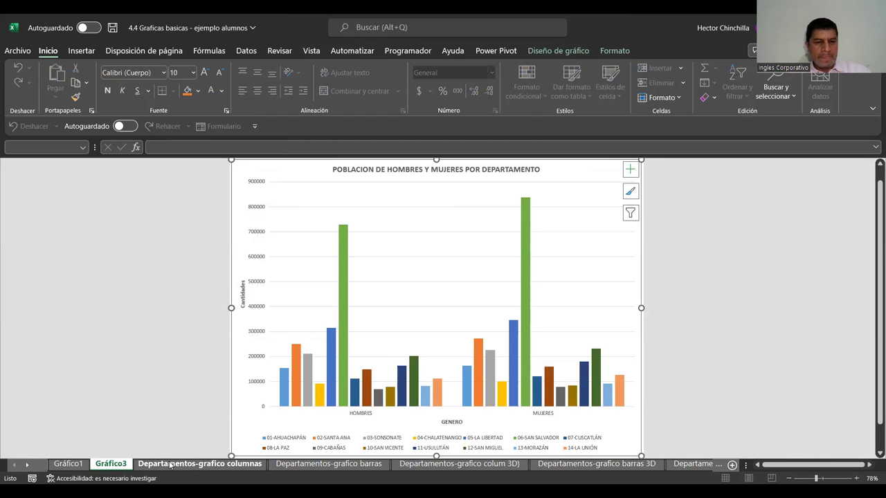
click(280, 230)
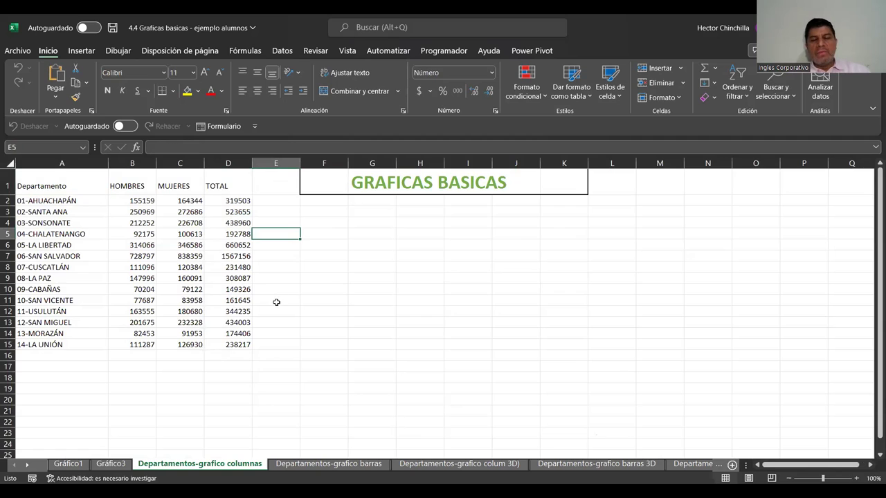
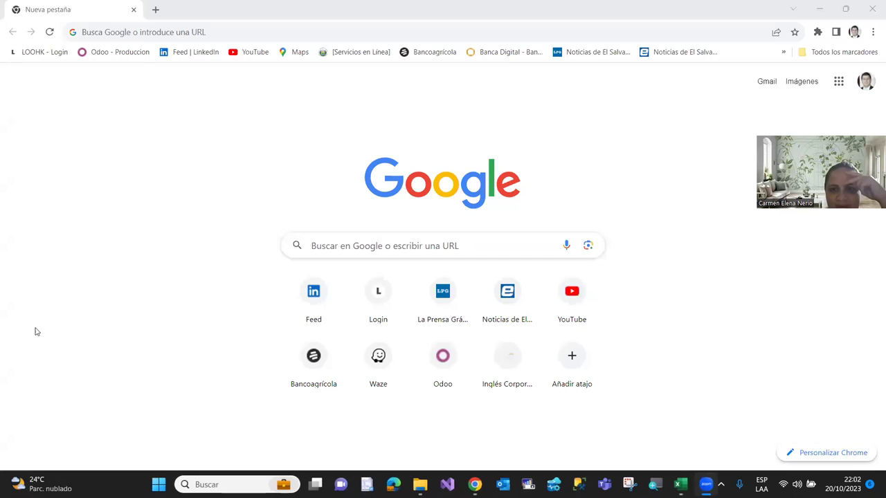
- Bring the Google Chrome window to the front
click(225, 166)
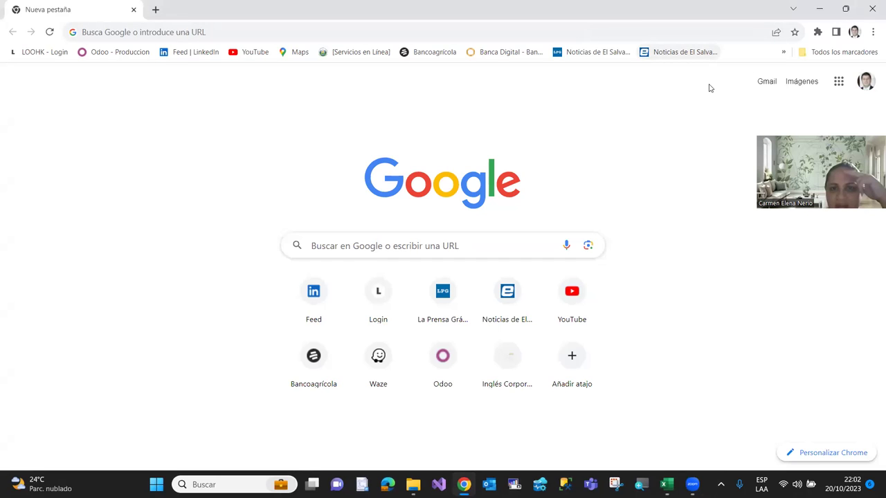
- Open the 'Panel de Control | Inglés Corporativo Online' bookmark and continue into the Excel Básico course
click(784, 52)
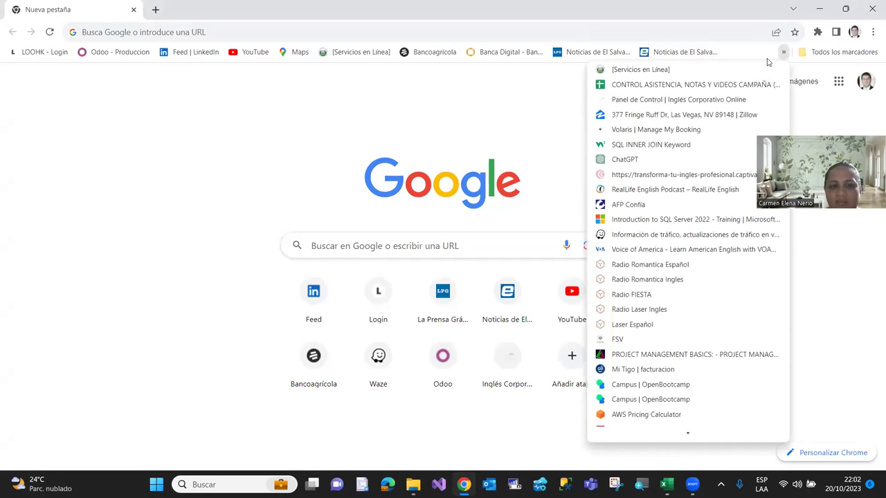
click(670, 103)
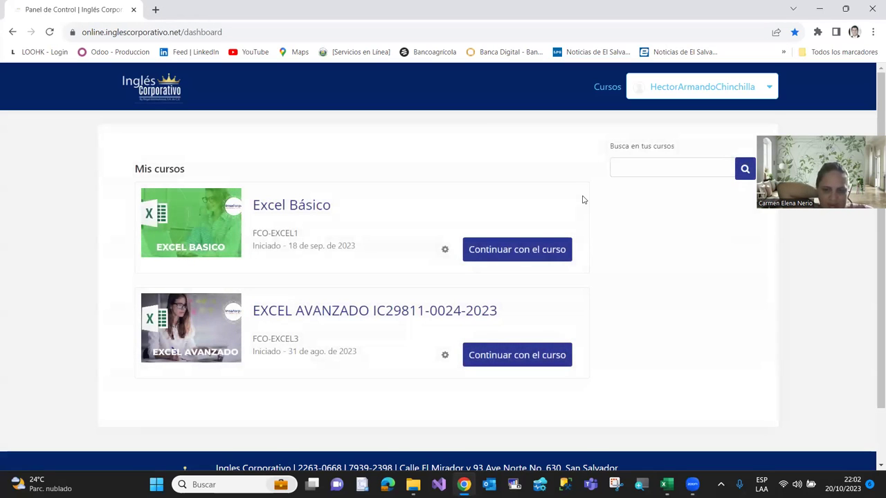
click(184, 224)
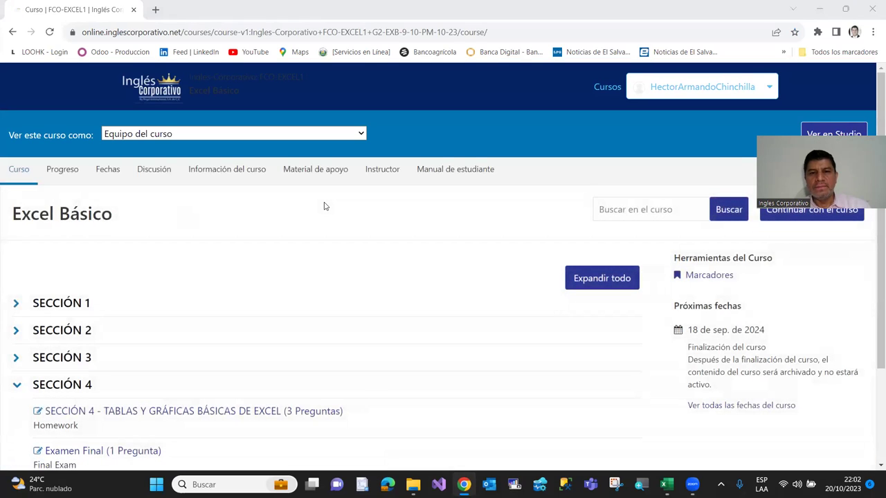
- Open 'Ver libro de calificaciones' under Instructor › Administrador de Estudiantes and scroll through the HW, Midterm and Final scores
click(374, 171)
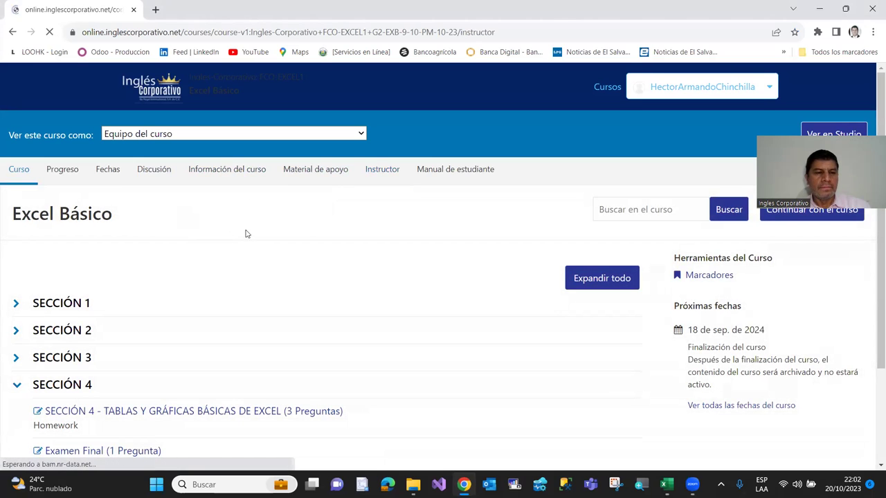
click(325, 226)
click(81, 361)
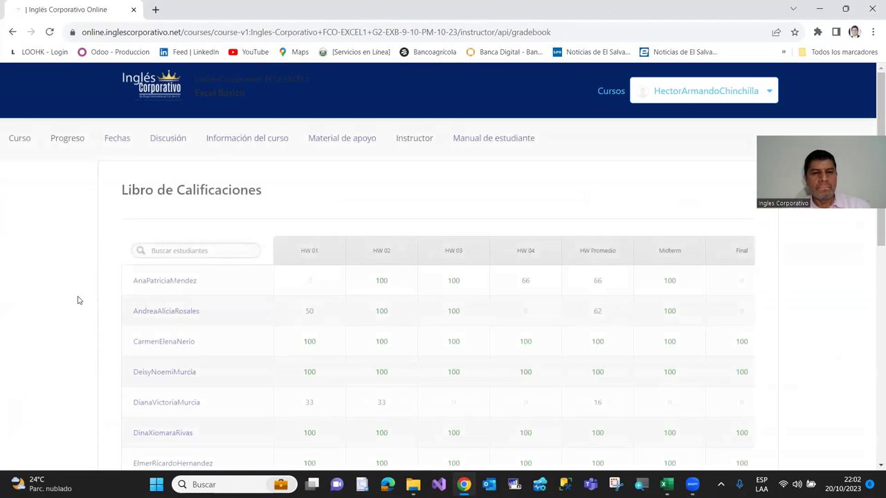
scroll(98, 330, down, 1)
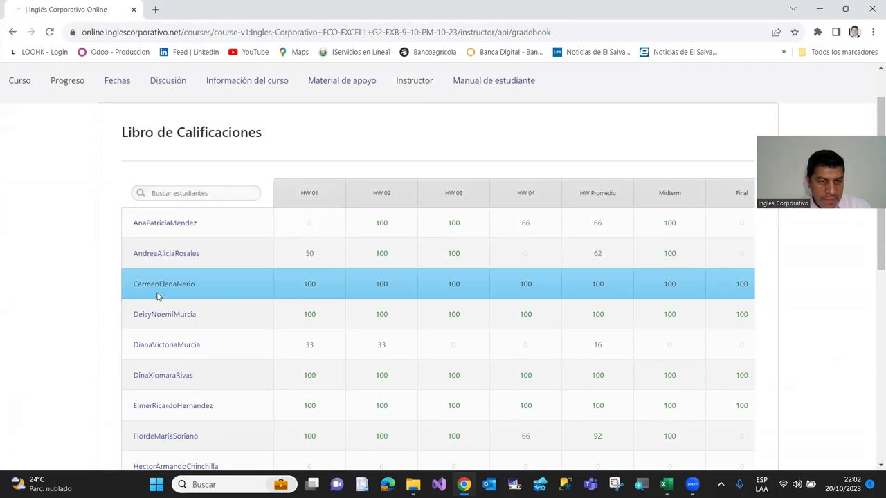